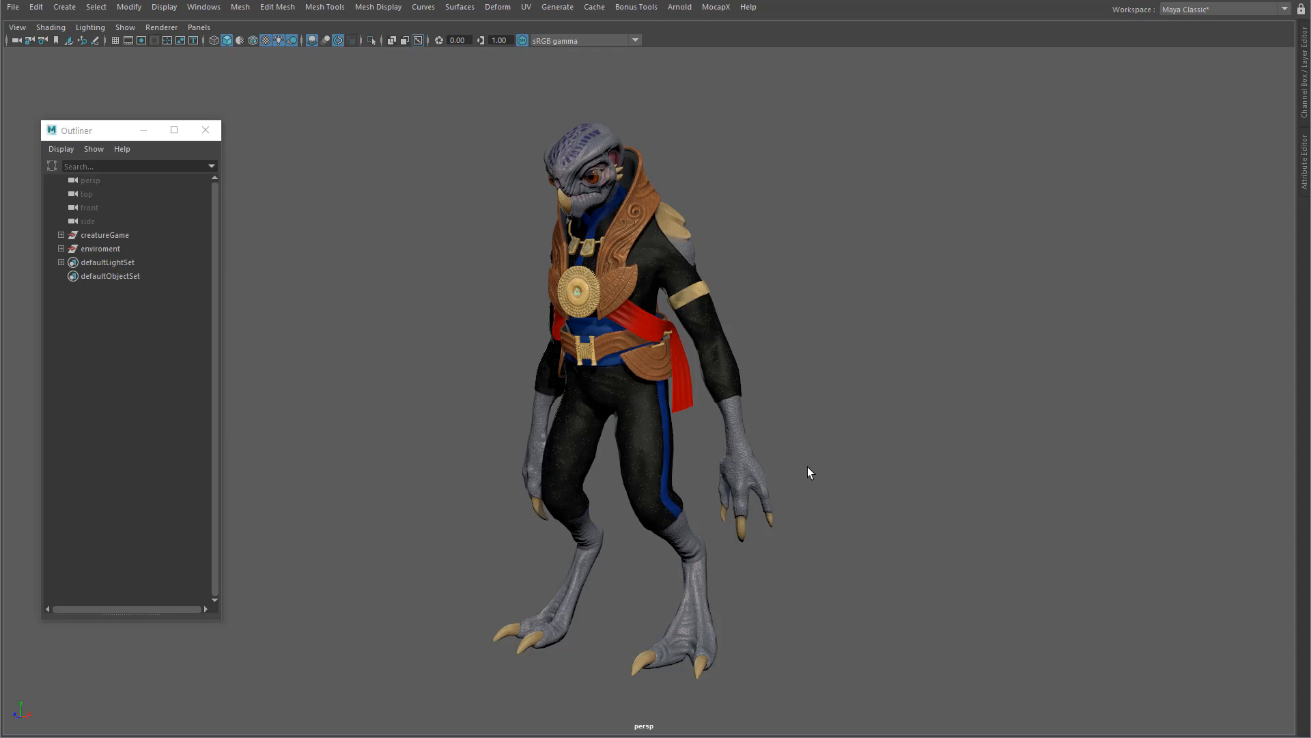
Step: Restore the full interface around the perspective viewport so the toolbars, channels and timeline are shown
{"action": "middle_click_drag", "start_coordinate": [808, 466], "coordinate": [813, 465], "text": "alt"}
{"action": "left_click_drag", "start_coordinate": [584, 497], "coordinate": [580, 495], "text": "alt"}
{"action": "key", "text": "ctrl+space"}
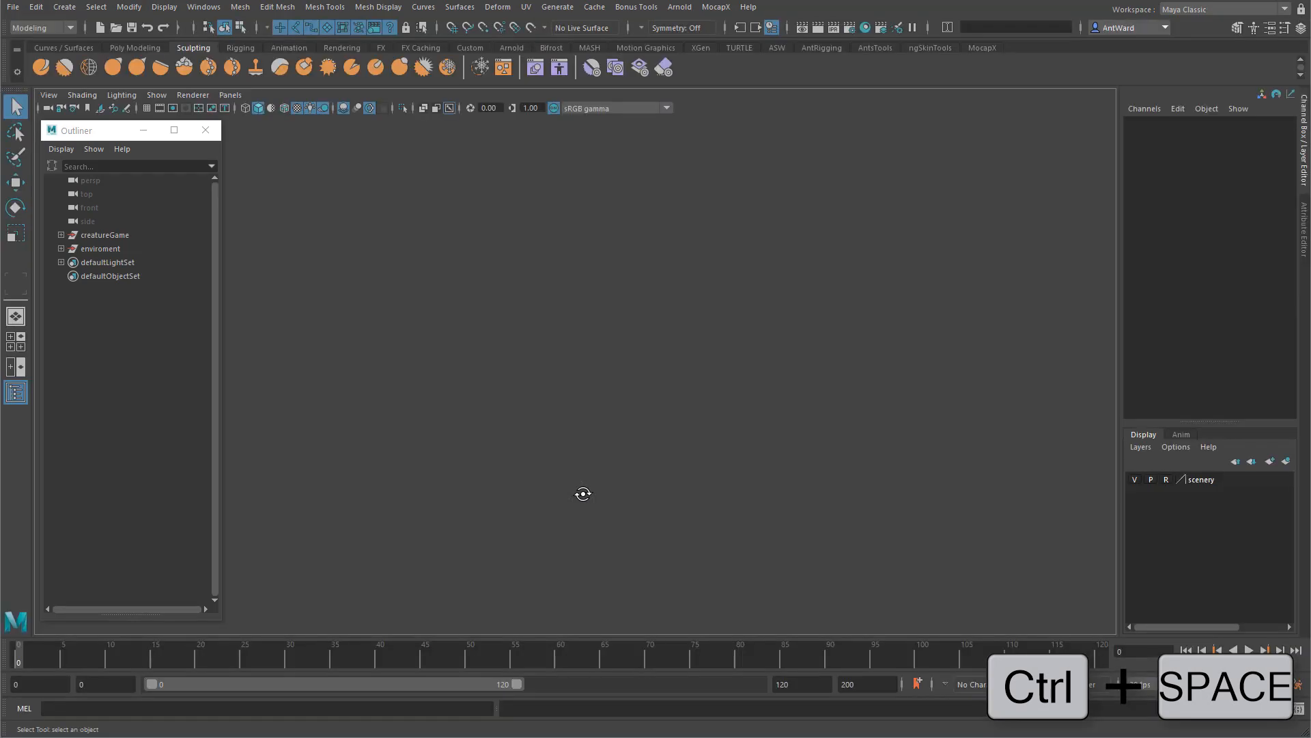
{"action": "mouse_move", "coordinate": [751, 553]}
{"action": "left_mouse_down", "text": "alt"}
{"action": "mouse_move", "coordinate": [720, 551]}
{"action": "mouse_move", "coordinate": [808, 550]}
{"action": "mouse_move", "coordinate": [744, 550]}
{"action": "left_mouse_up", "text": "alt"}
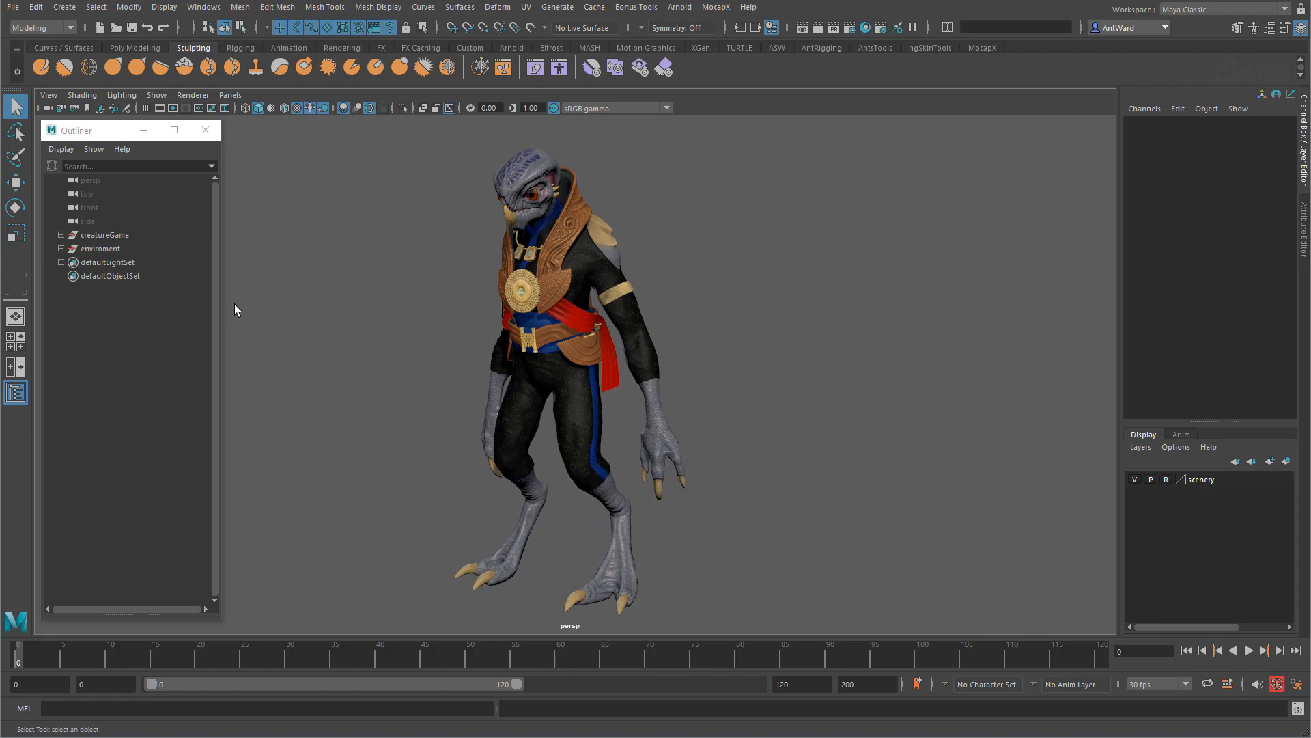
Step: Switch to the four-view layout, frame the models in all views, and maximize the side view
{"action": "left_click", "coordinate": [15, 341]}
{"action": "left_click", "coordinate": [952, 270]}
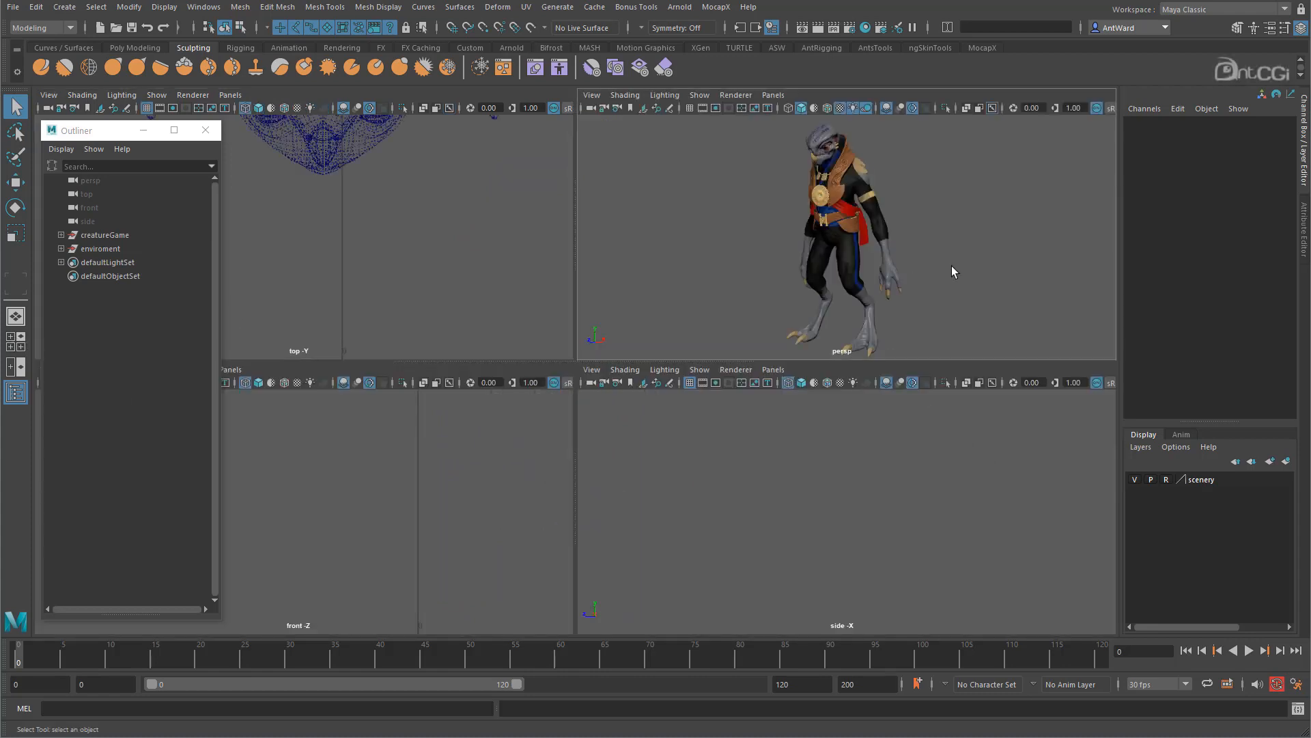
{"action": "key", "text": "shift+f"}
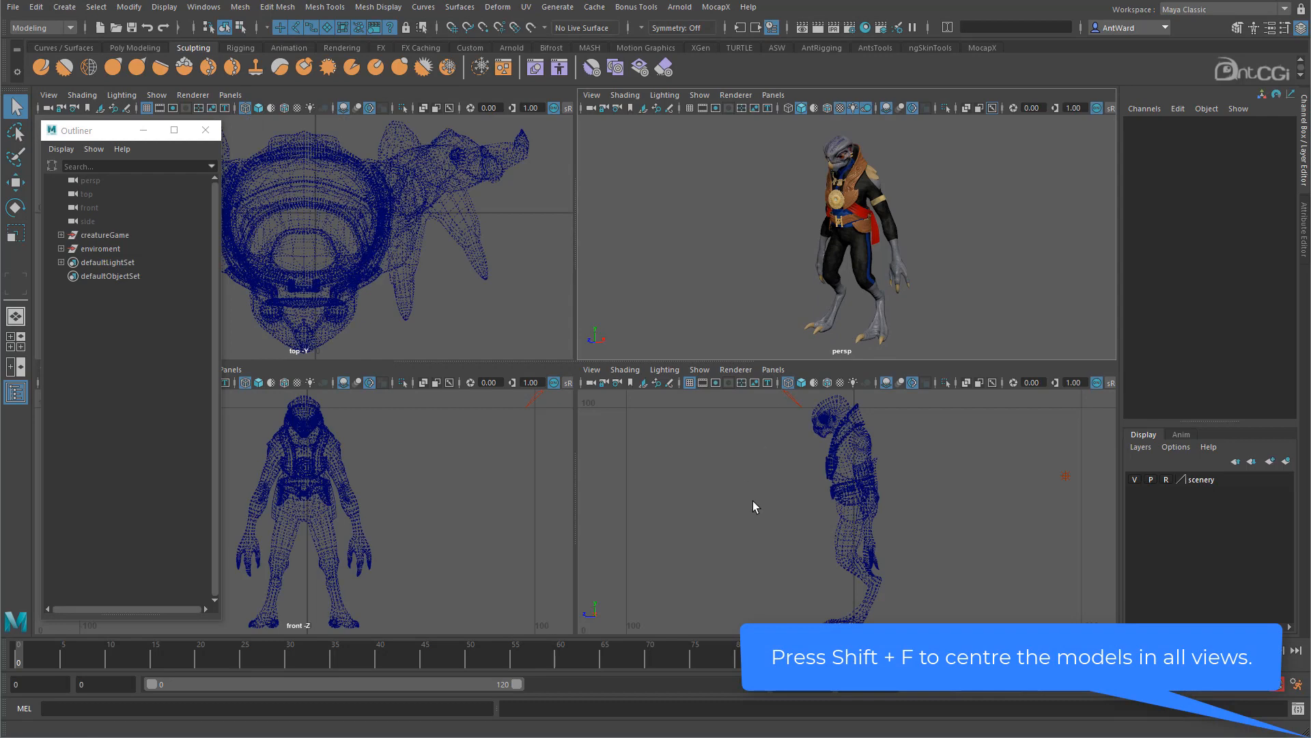
{"action": "key", "text": "space"}
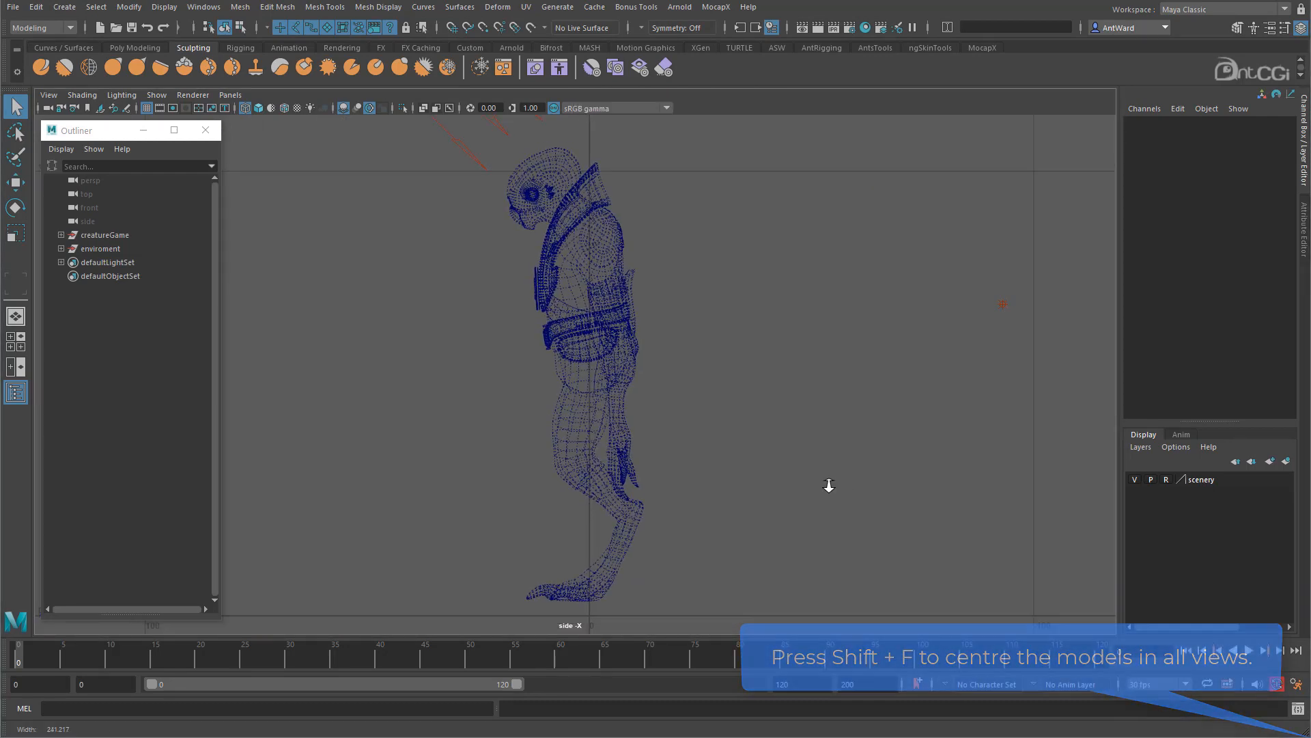
{"action": "right_click_drag", "start_coordinate": [829, 485], "coordinate": [703, 360], "text": "alt"}
{"action": "middle_click_drag", "start_coordinate": [702, 360], "coordinate": [706, 474], "text": "alt"}
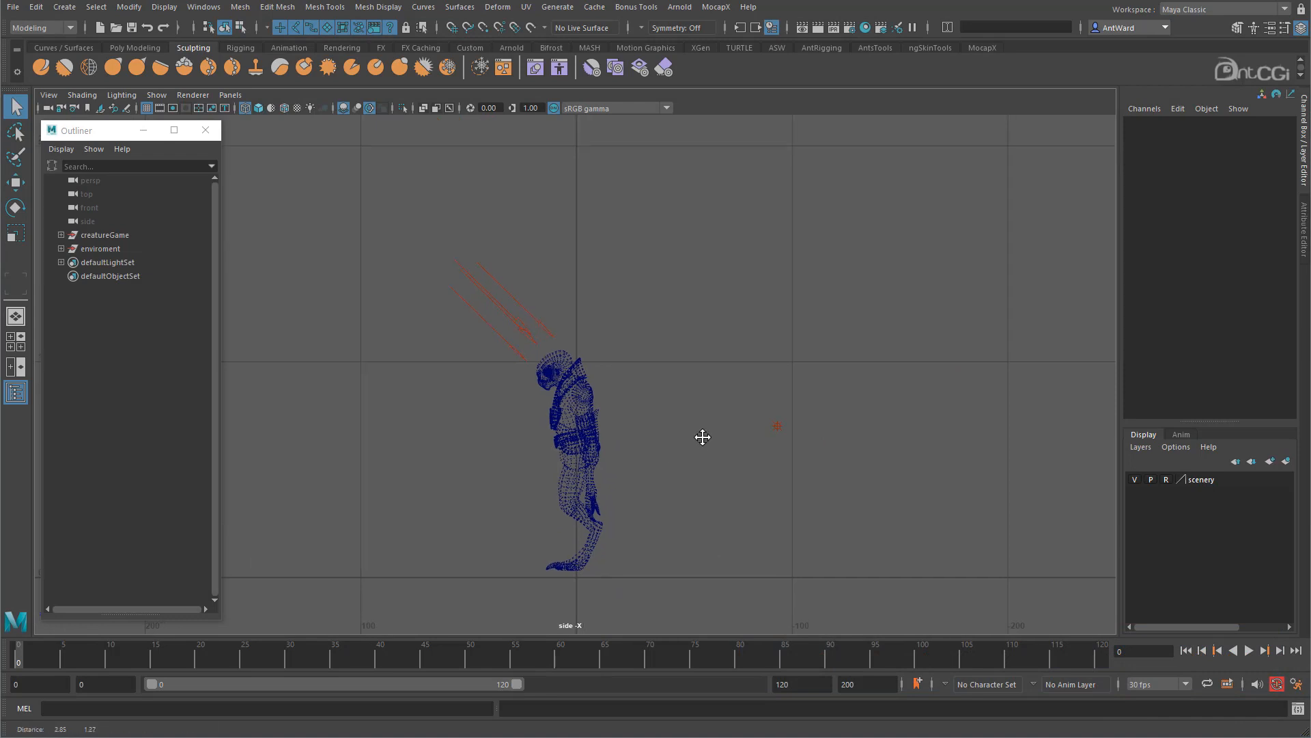
Step: Hide the lights in the side view
{"action": "left_click", "coordinate": [156, 95]}
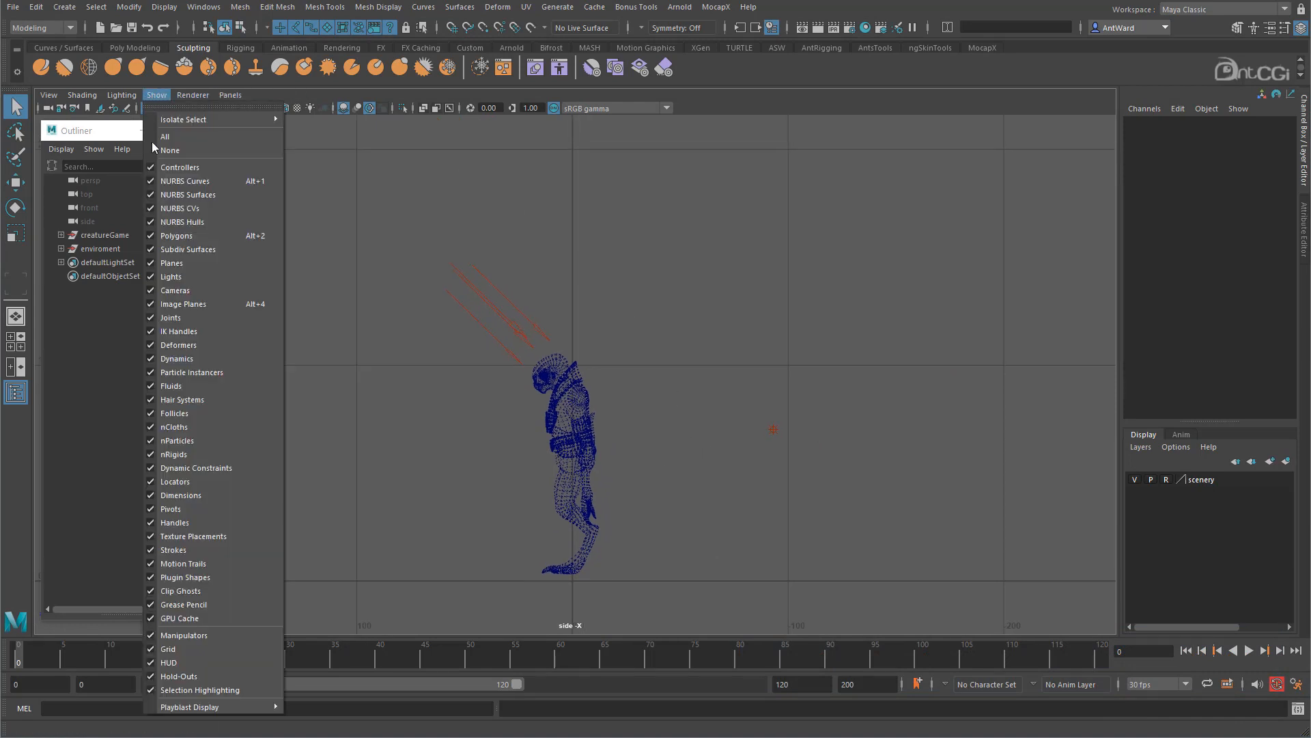
{"action": "left_click", "coordinate": [198, 276]}
{"action": "middle_click_drag", "start_coordinate": [738, 453], "coordinate": [785, 417], "text": "alt"}
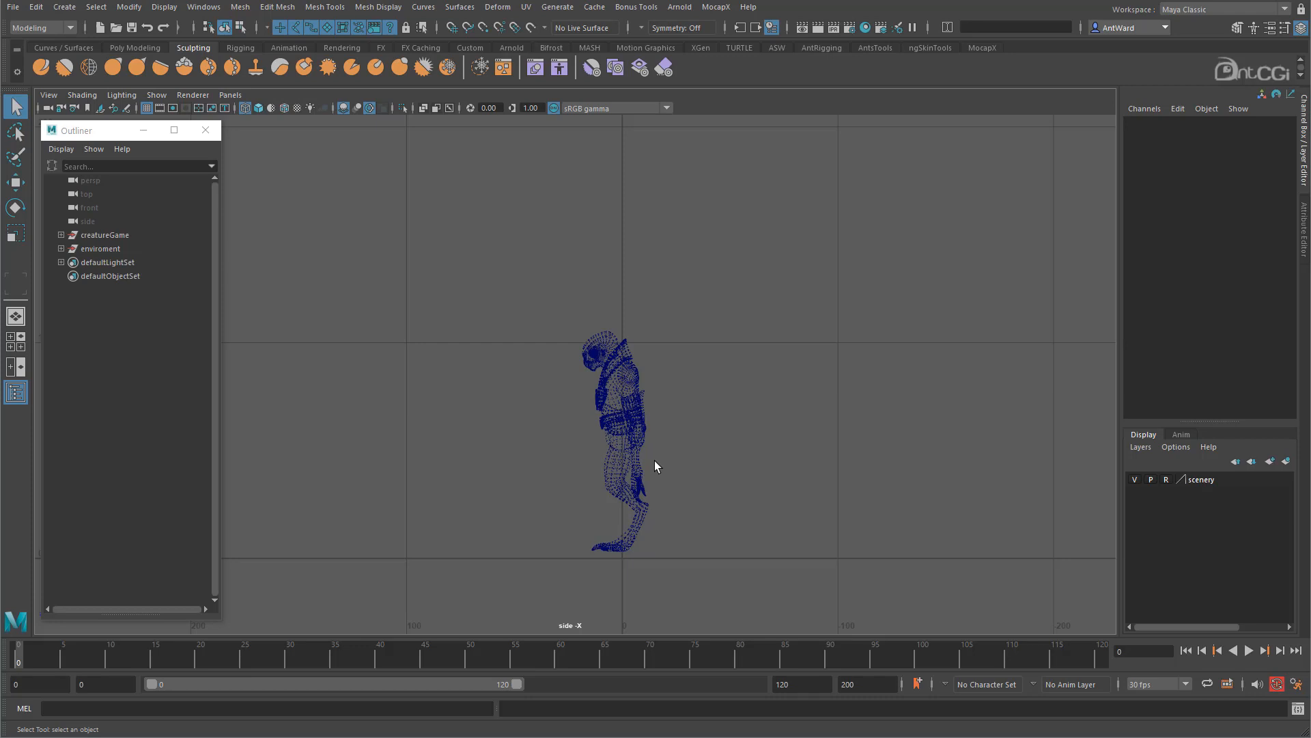
{"action": "middle_click_drag", "start_coordinate": [654, 460], "coordinate": [656, 473], "text": "alt"}
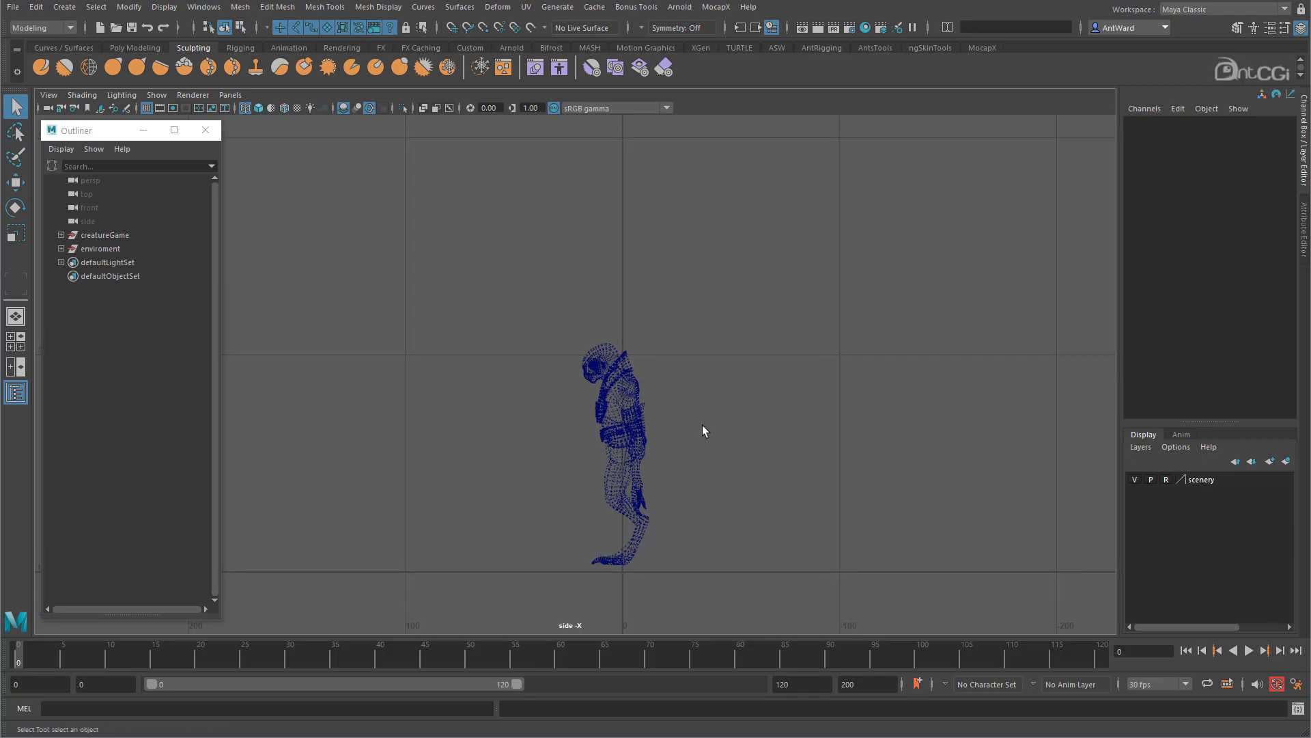
{"action": "middle_click_drag", "start_coordinate": [703, 431], "coordinate": [691, 433], "text": "alt"}
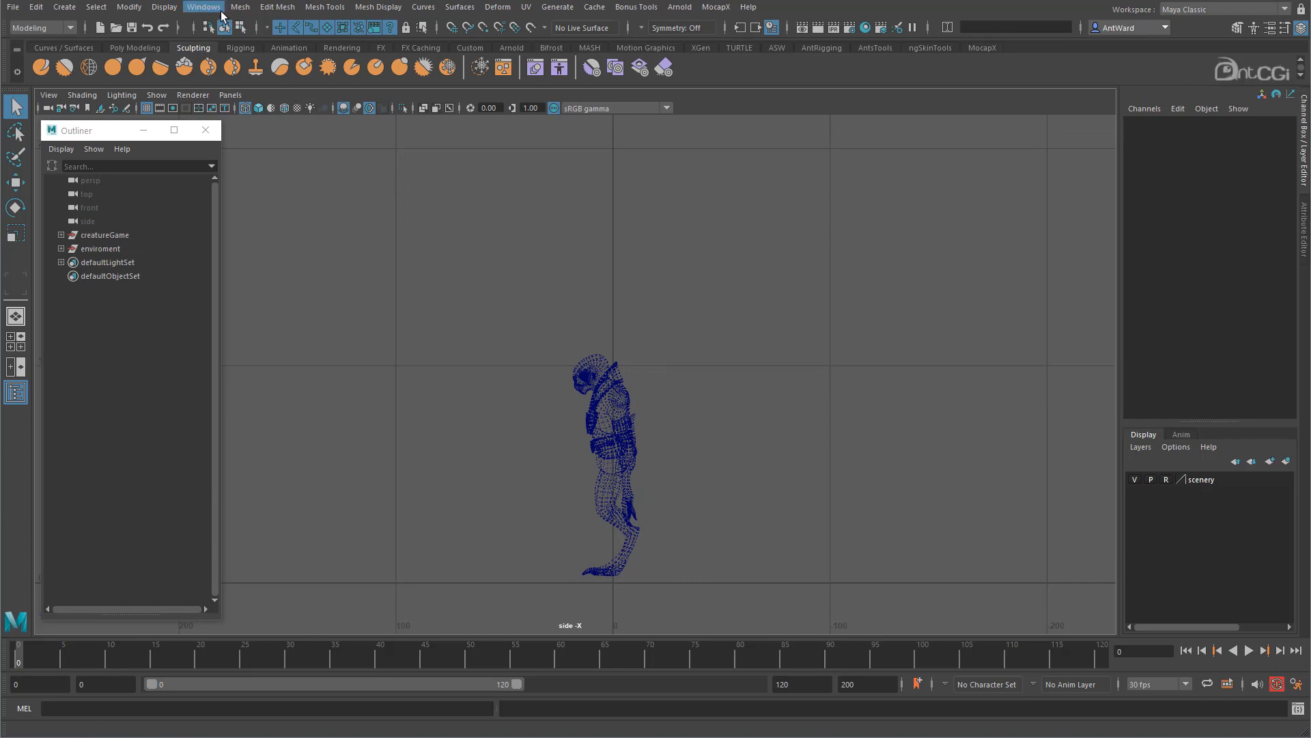
Step: Set the linear working unit to centimeter in the general application preferences and close the preferences
{"action": "left_click", "coordinate": [205, 8]}
{"action": "mouse_move", "coordinate": [254, 139]}
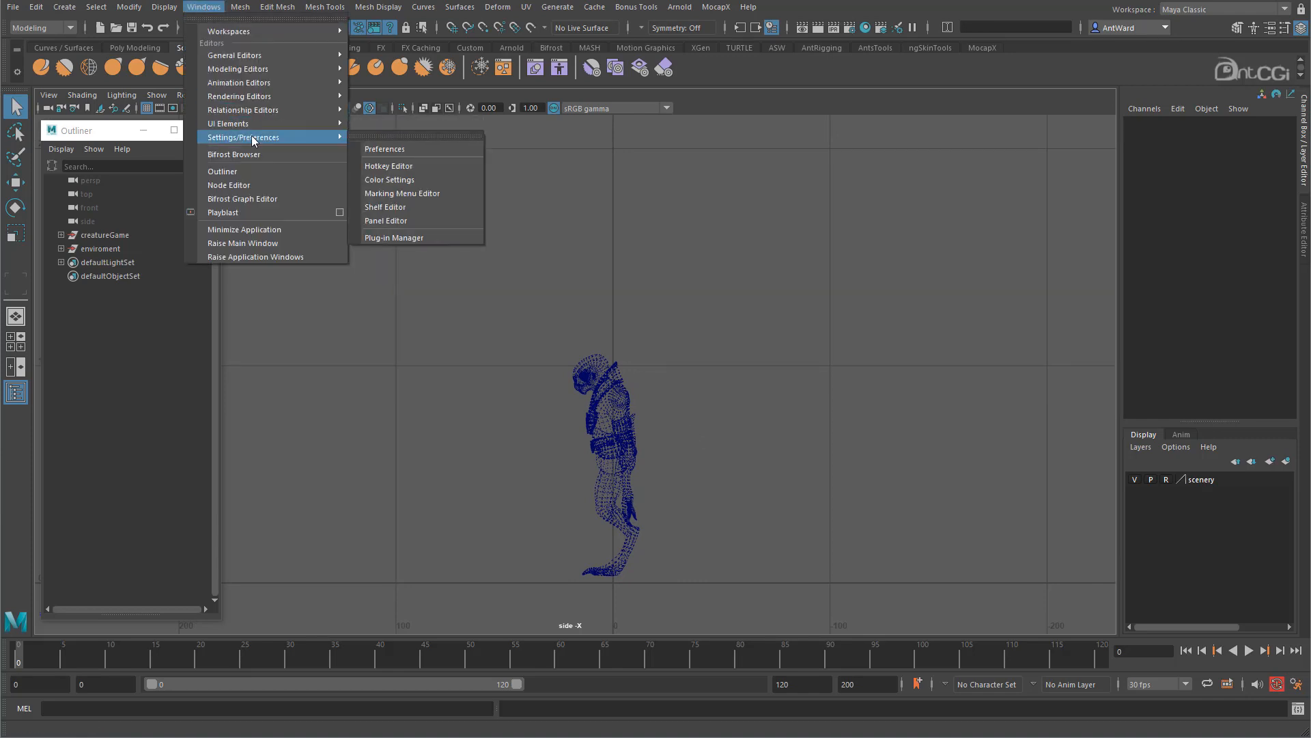
{"action": "left_click", "coordinate": [388, 149]}
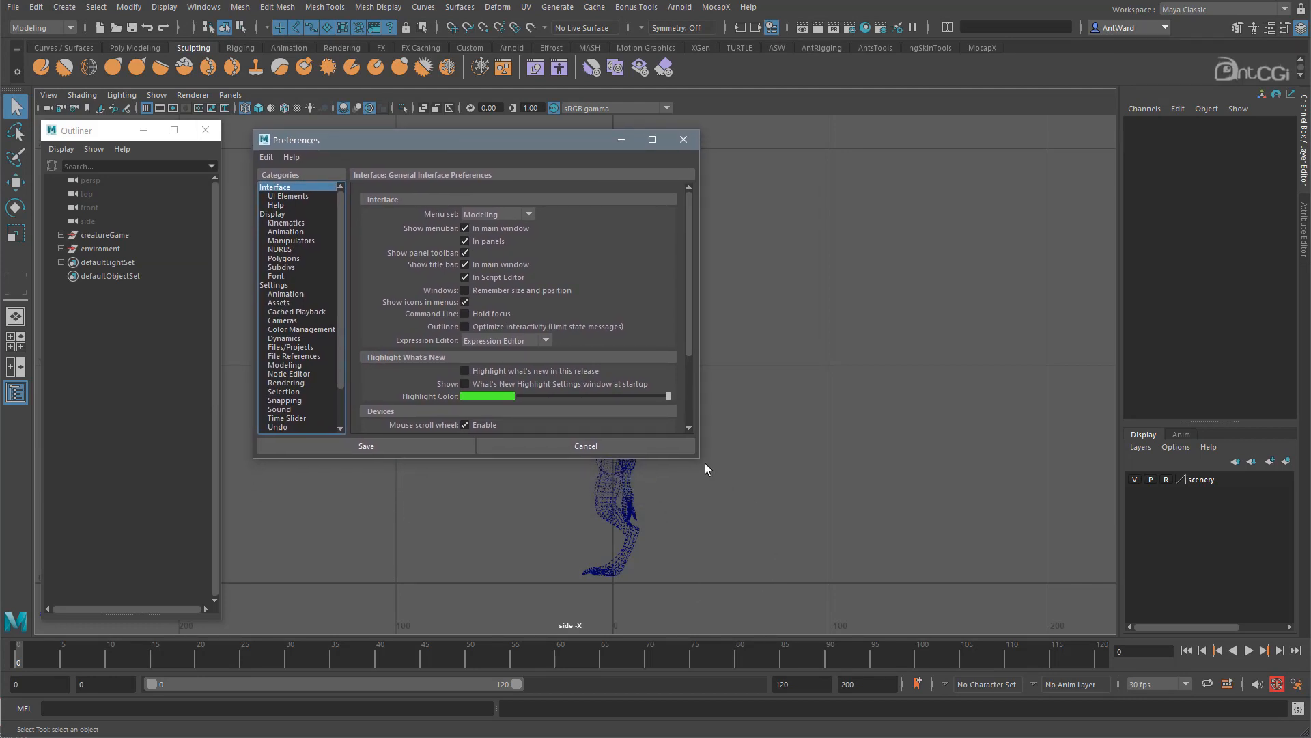
{"action": "left_click_drag", "start_coordinate": [698, 459], "coordinate": [767, 578]}
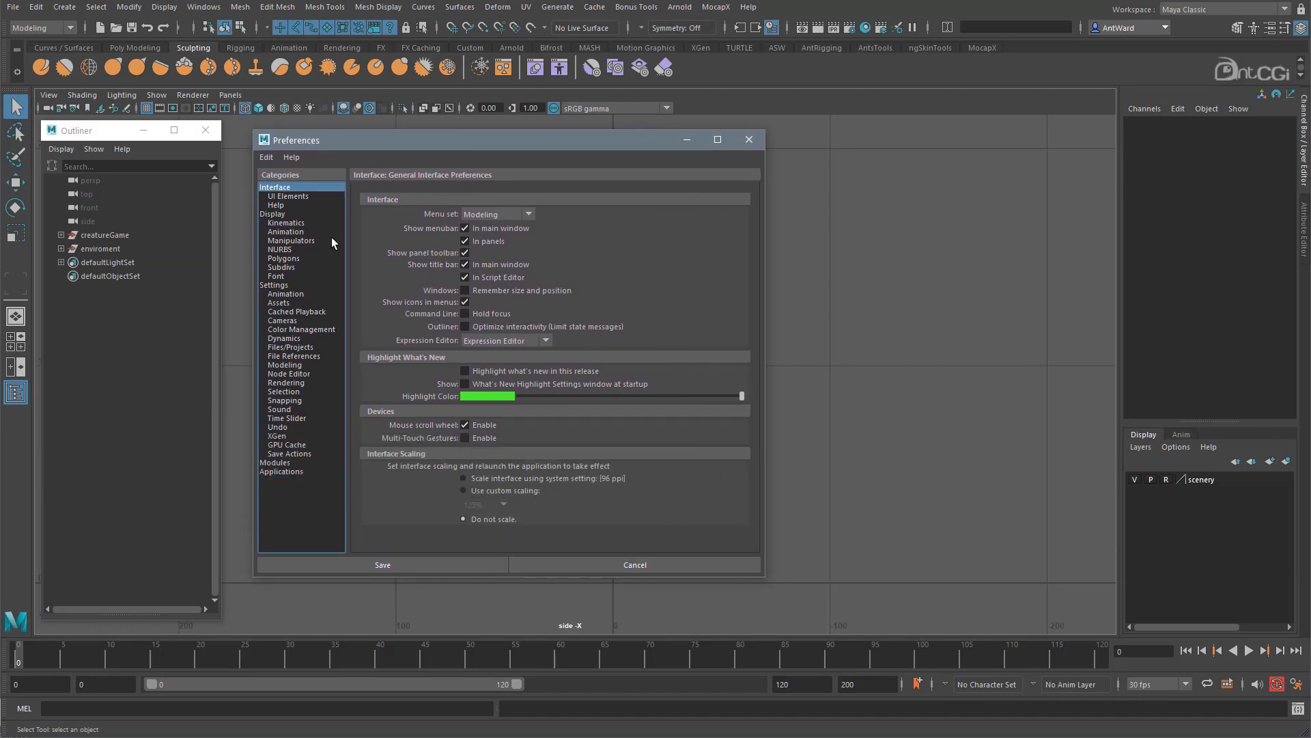
{"action": "left_click", "coordinate": [286, 282]}
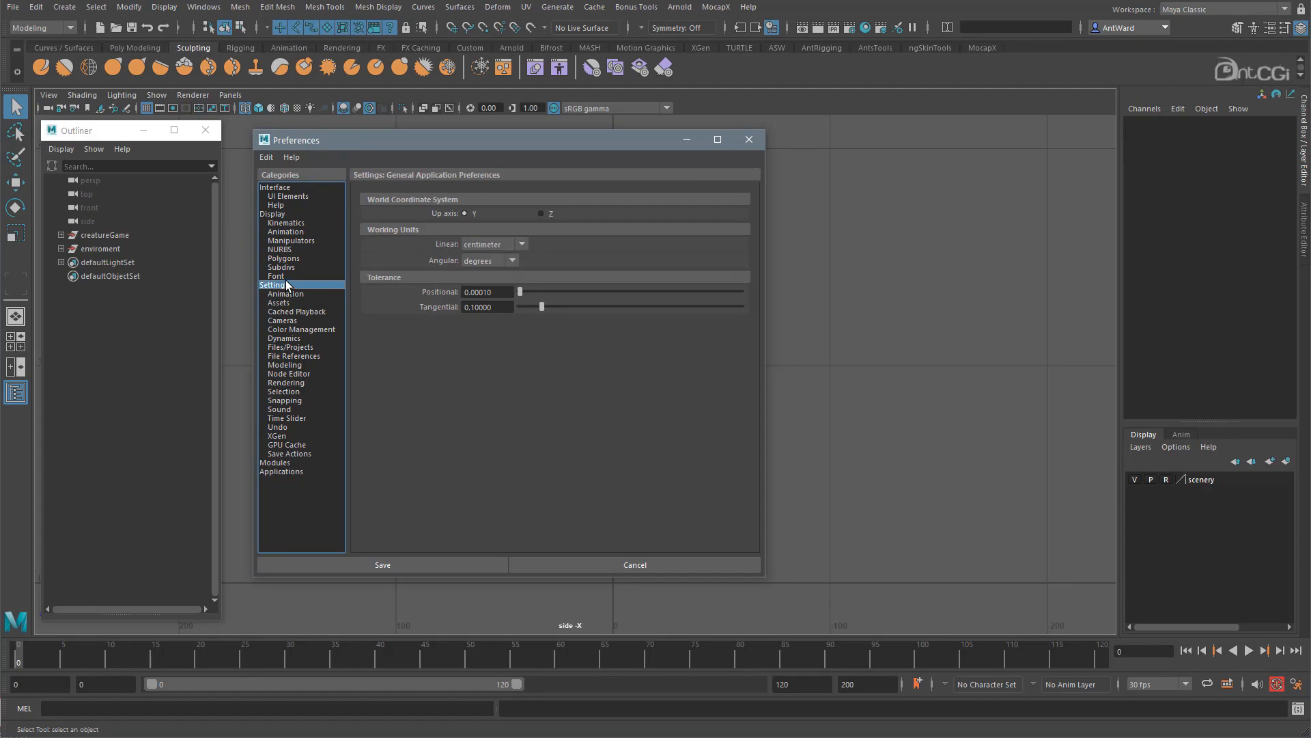
{"action": "left_click", "coordinate": [478, 245]}
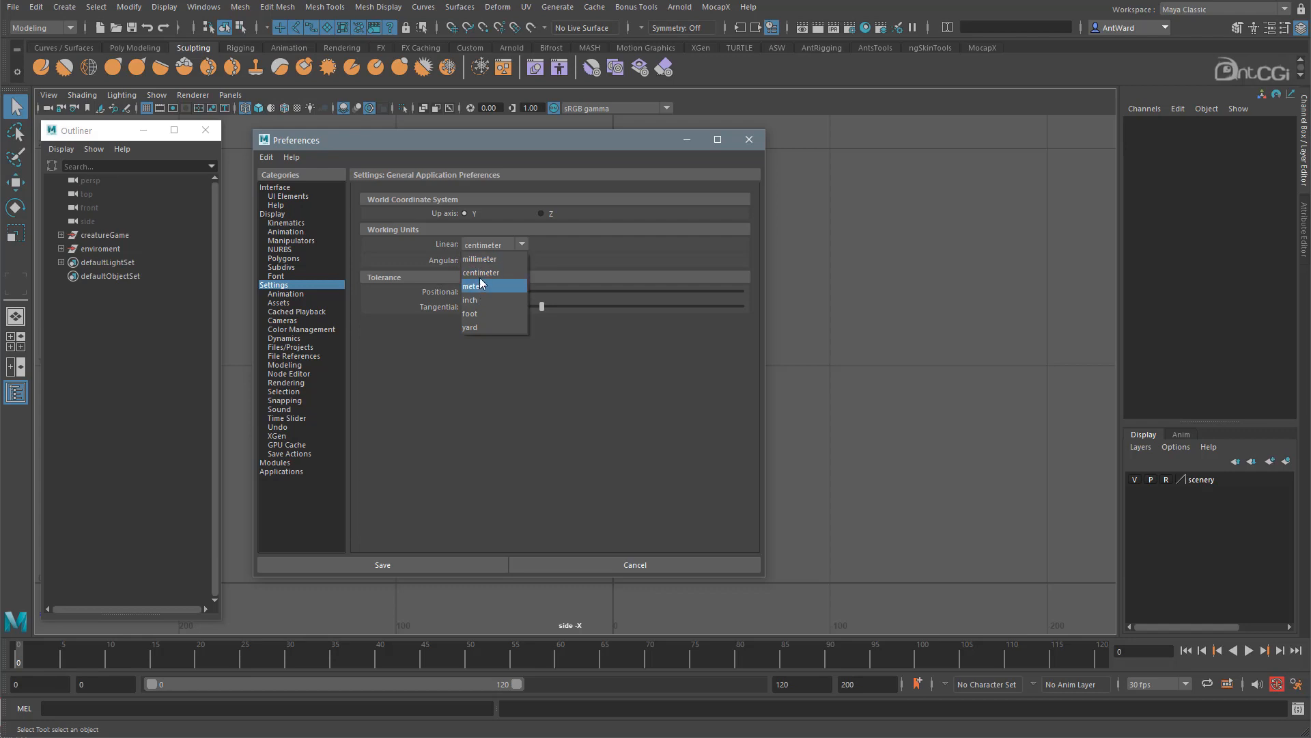
{"action": "left_click", "coordinate": [481, 273]}
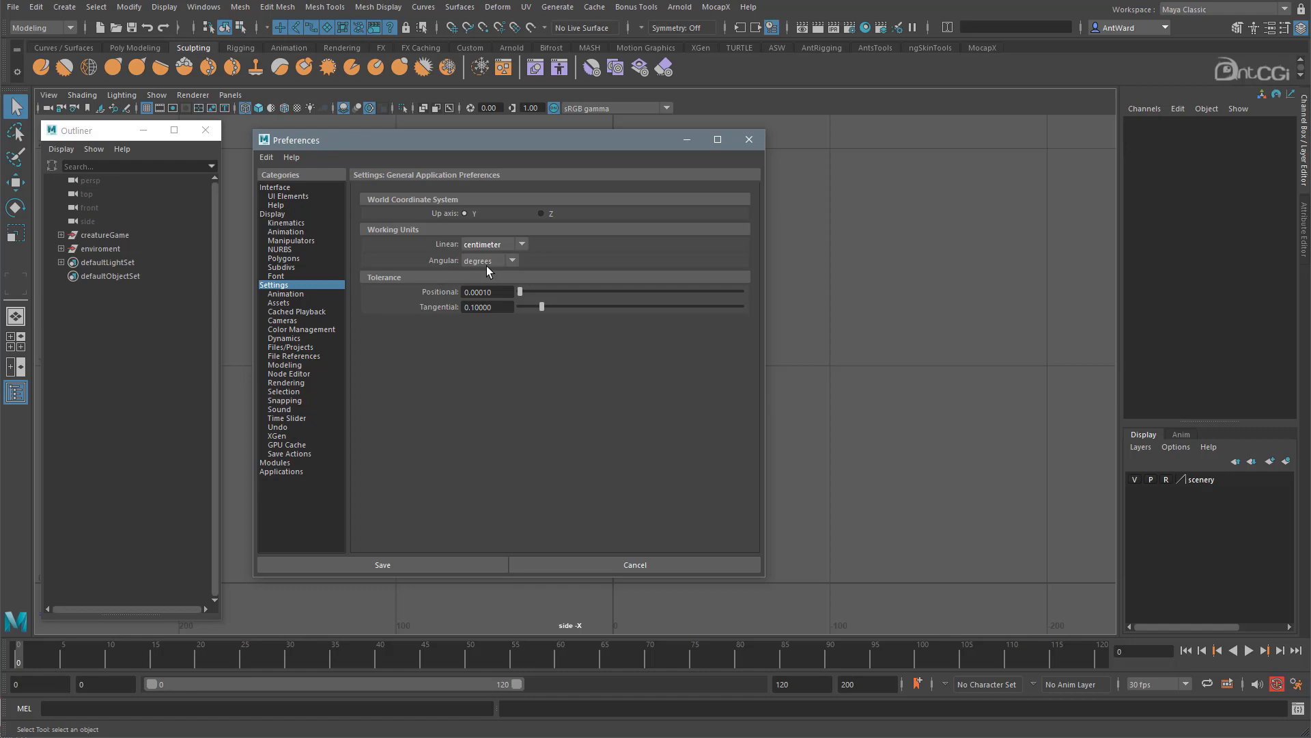
{"action": "left_click", "coordinate": [749, 141]}
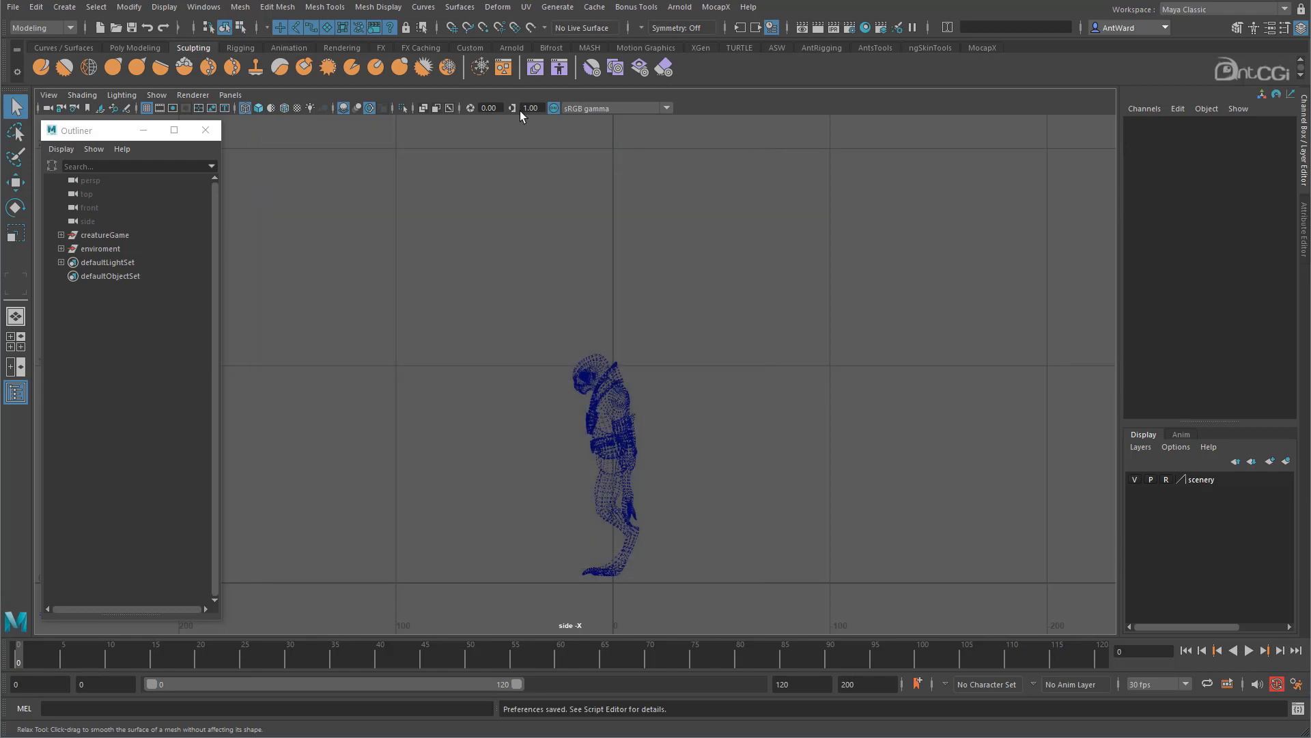
Step: Open the grid options, reset them to their default settings, and apply them
{"action": "left_click", "coordinate": [158, 9]}
{"action": "left_click", "coordinate": [400, 41]}
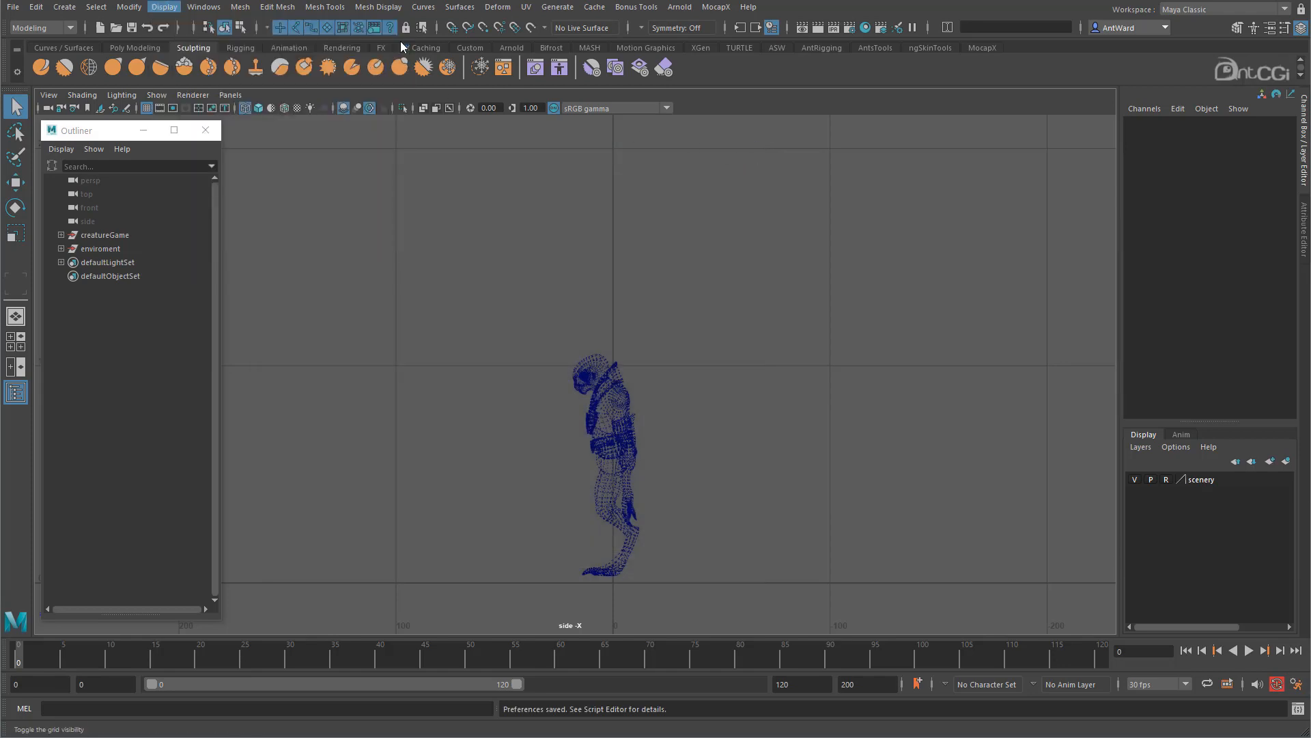
{"action": "left_click_drag", "start_coordinate": [456, 275], "coordinate": [908, 163]}
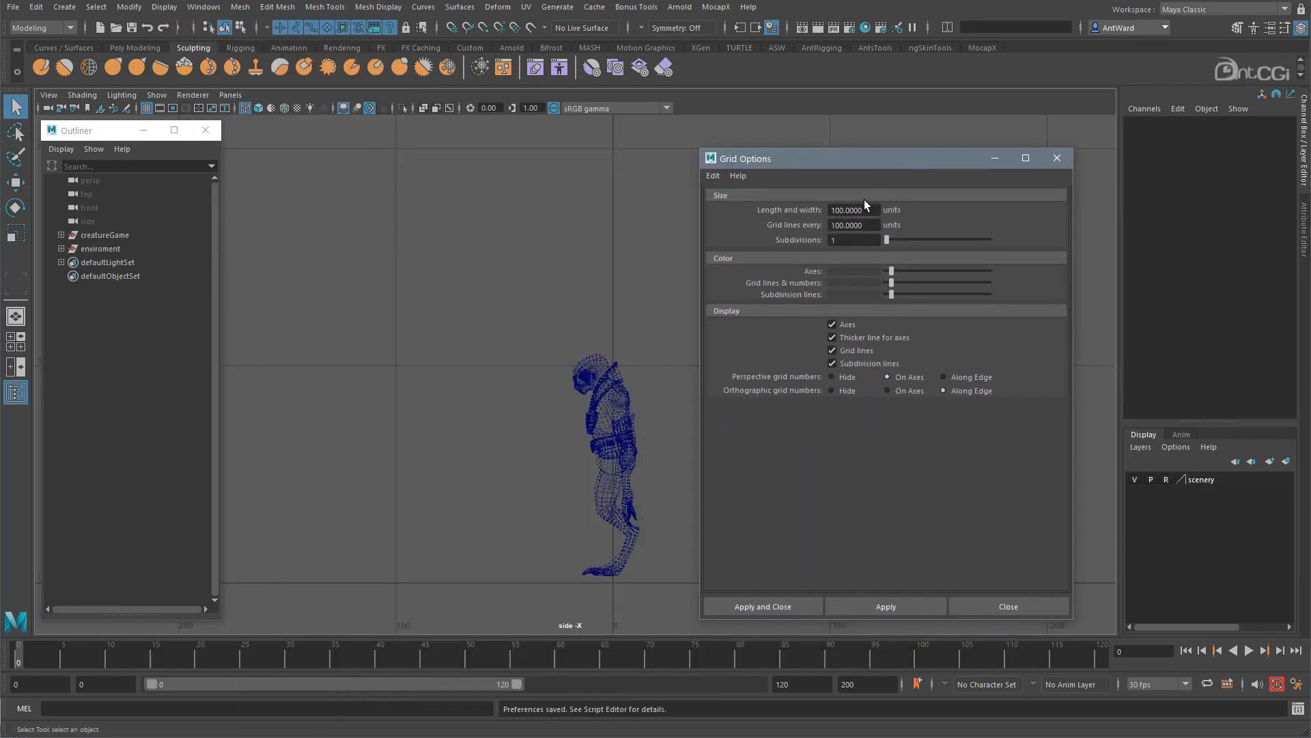
{"action": "left_click", "coordinate": [713, 175]}
{"action": "left_click", "coordinate": [723, 205]}
{"action": "left_click", "coordinate": [883, 607]}
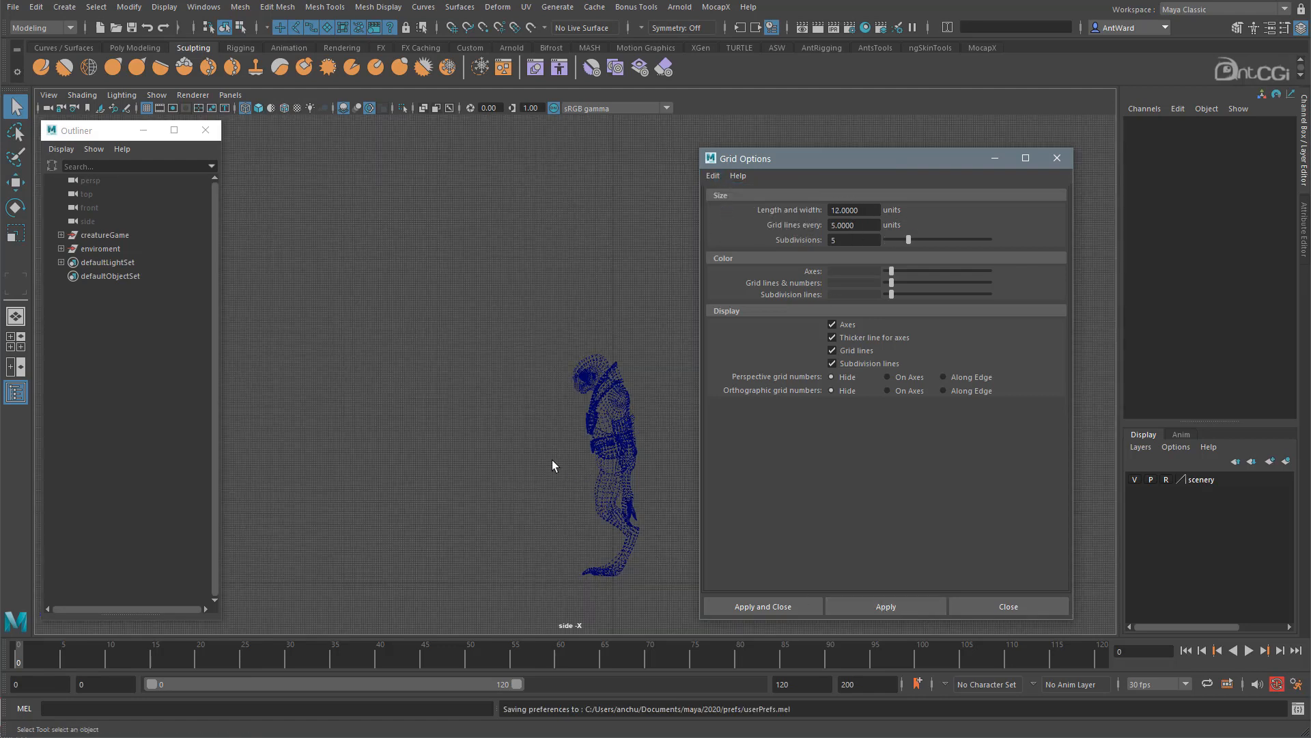
Step: Compare the default grid with the creature in the side view, and set the grid's length and width to 100 units
{"action": "middle_click_drag", "start_coordinate": [542, 498], "coordinate": [485, 345], "text": "alt"}
{"action": "right_click_drag", "start_coordinate": [485, 345], "coordinate": [1216, 352], "text": "alt"}
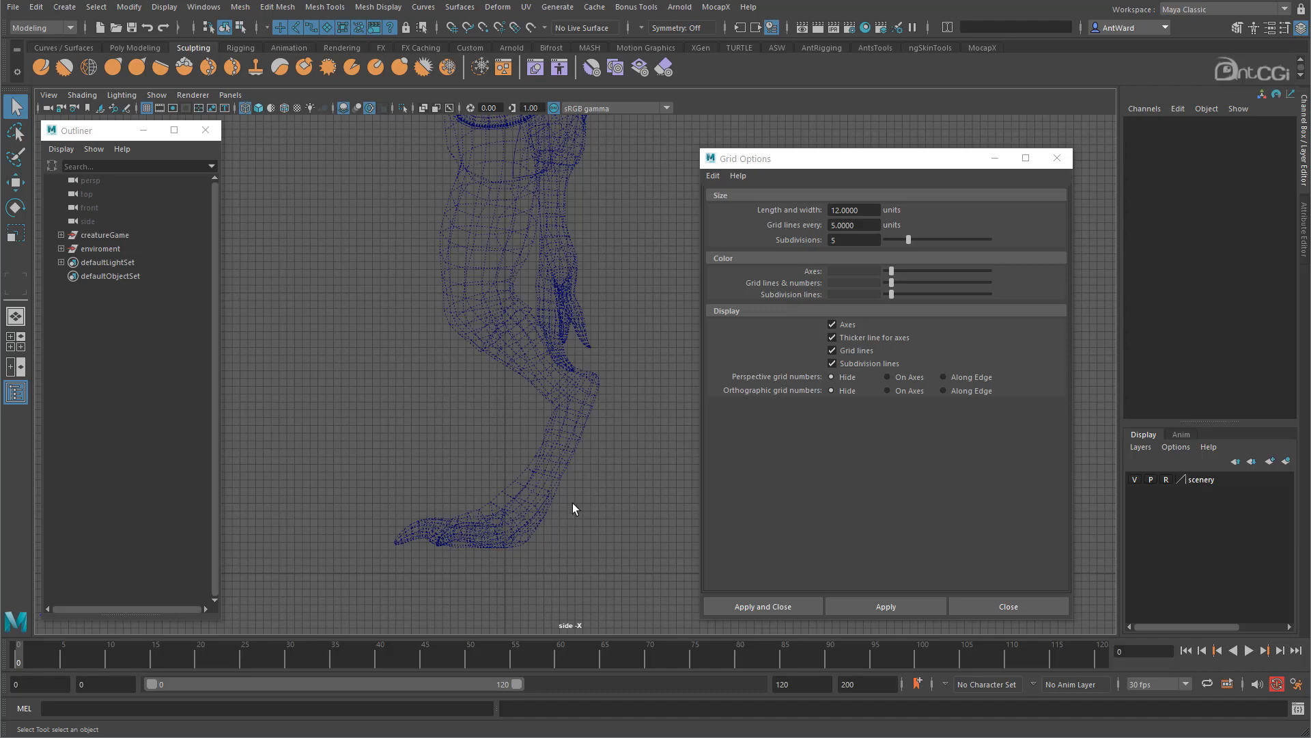
{"action": "right_click_drag", "start_coordinate": [586, 474], "coordinate": [73, 395], "text": "alt"}
{"action": "middle_click_drag", "start_coordinate": [512, 345], "coordinate": [484, 539], "text": "alt"}
{"action": "right_click_drag", "start_coordinate": [484, 539], "coordinate": [468, 342], "text": "alt"}
{"action": "middle_click_drag", "start_coordinate": [468, 343], "coordinate": [481, 368], "text": "alt"}
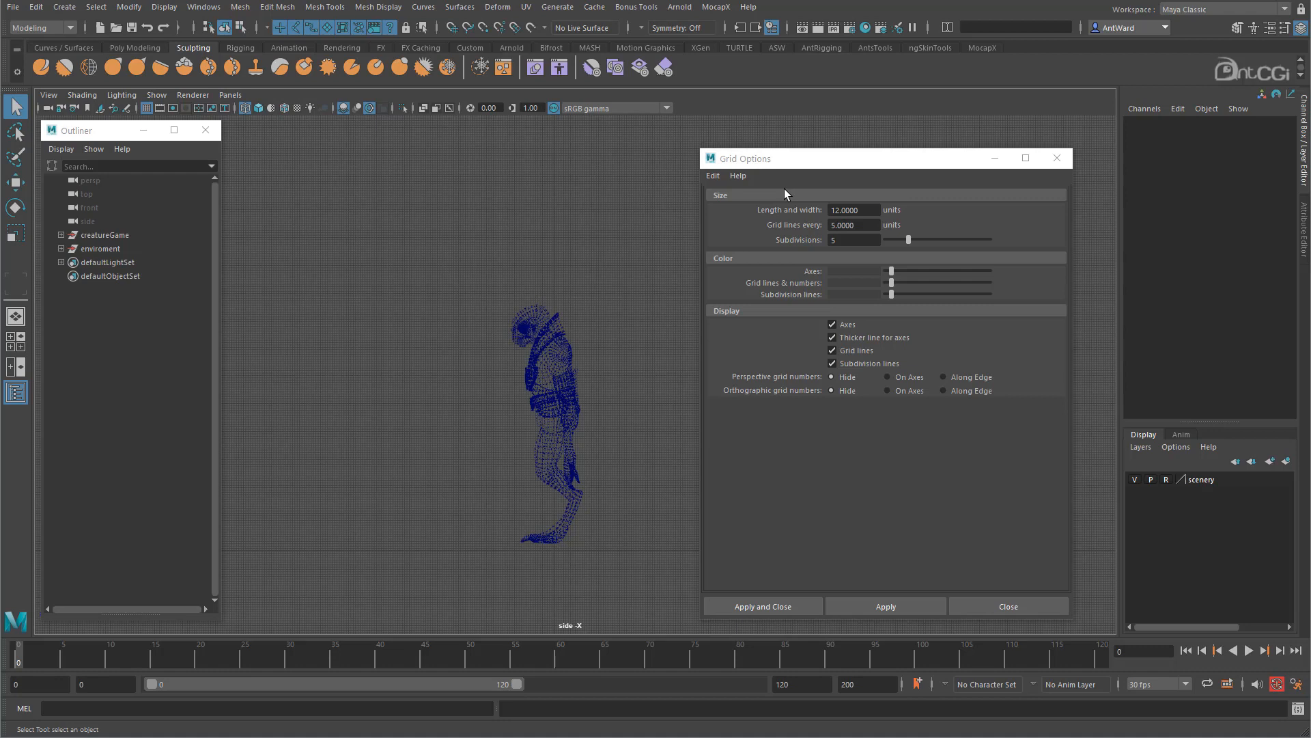
{"action": "left_click_drag", "start_coordinate": [864, 210], "coordinate": [800, 209]}
{"action": "type", "text": "100"}
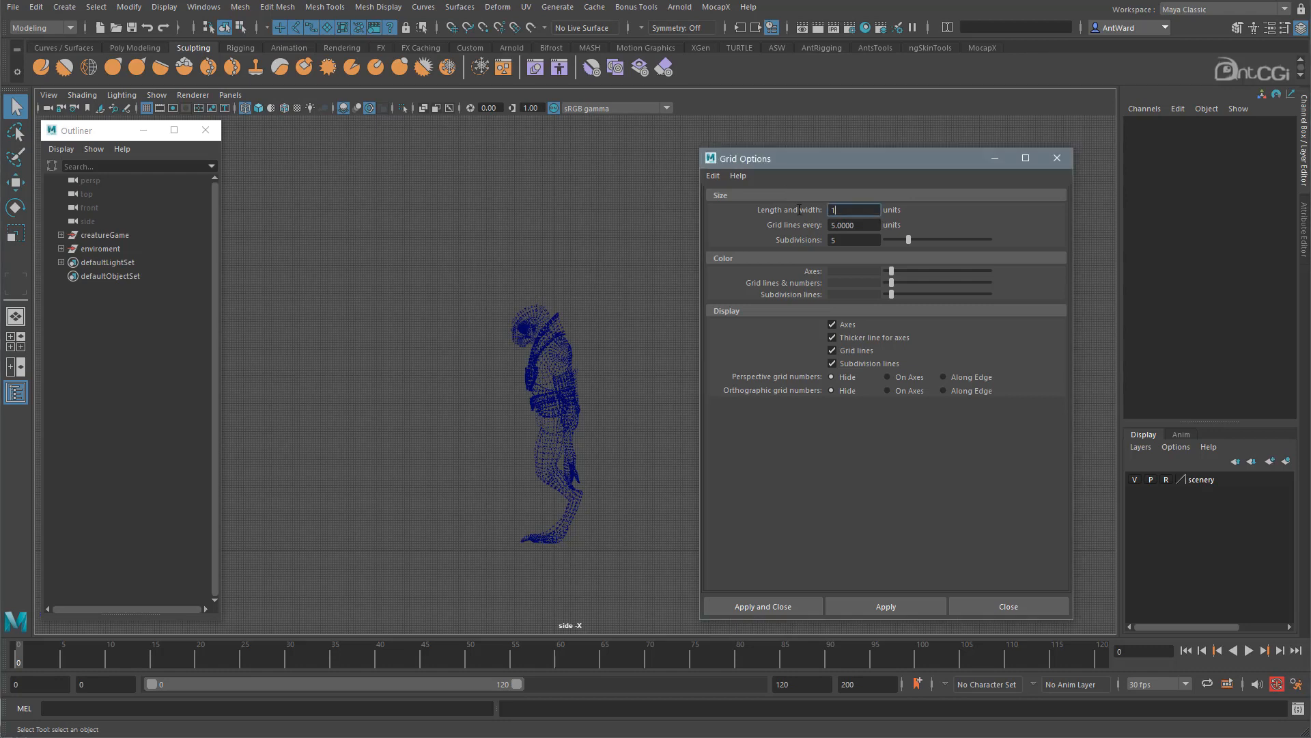
{"action": "key", "text": "Return"}
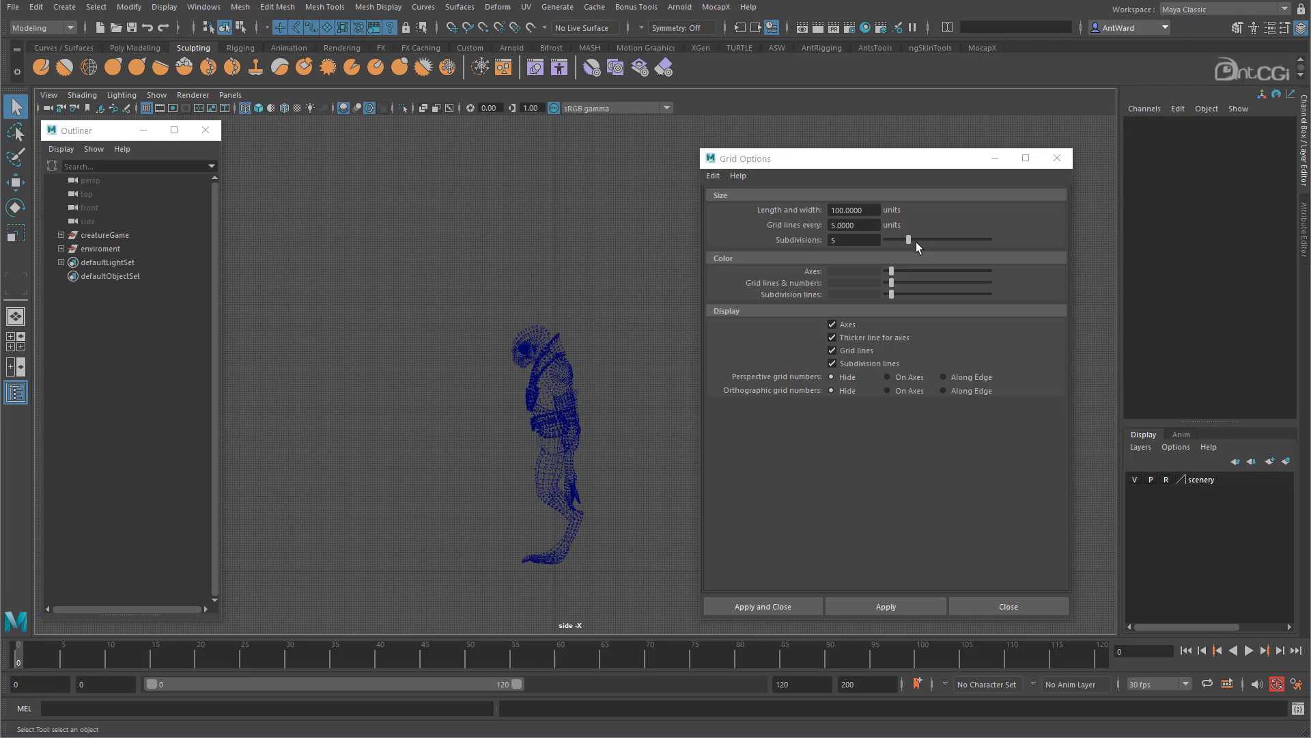
Step: Set the grid to one subdivision with lines every 100 units, apply the changes, and close the grid options
{"action": "left_click_drag", "start_coordinate": [911, 241], "coordinate": [800, 226]}
{"action": "type", "text": "100"}
{"action": "key", "text": "Return"}
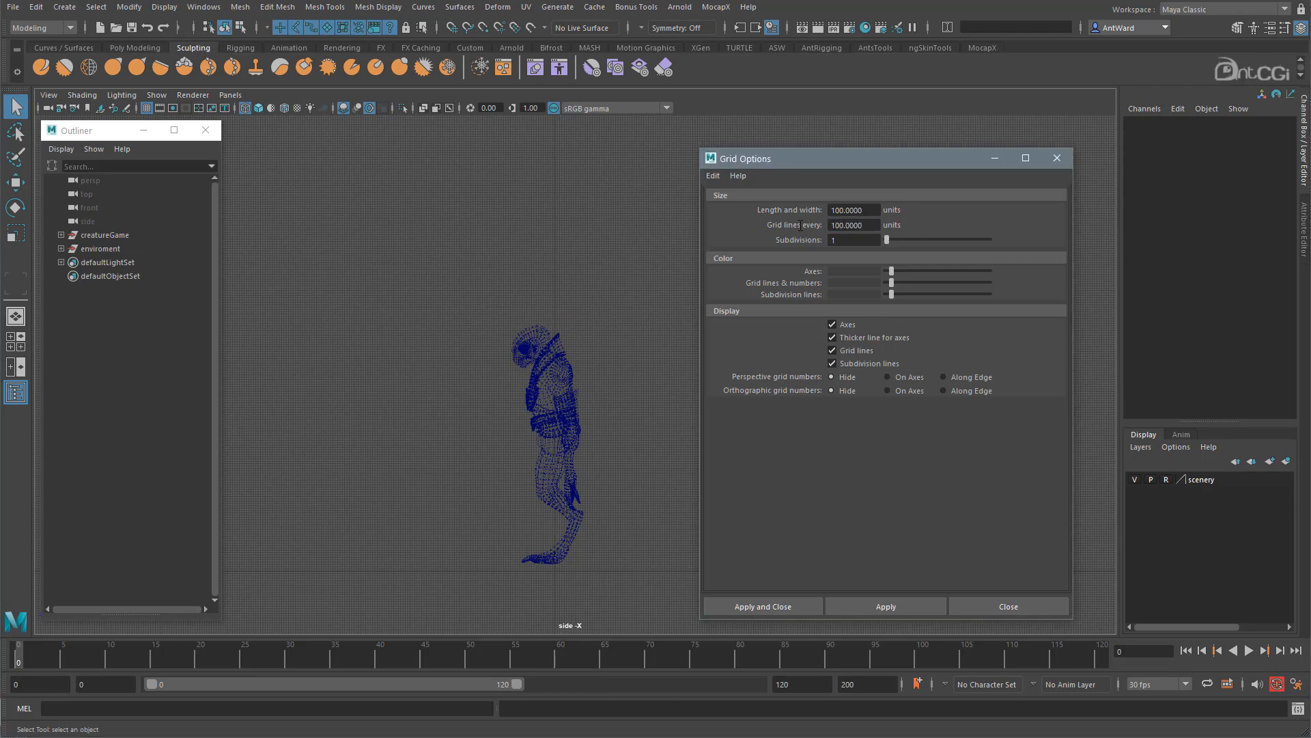
{"action": "left_click", "coordinate": [879, 605]}
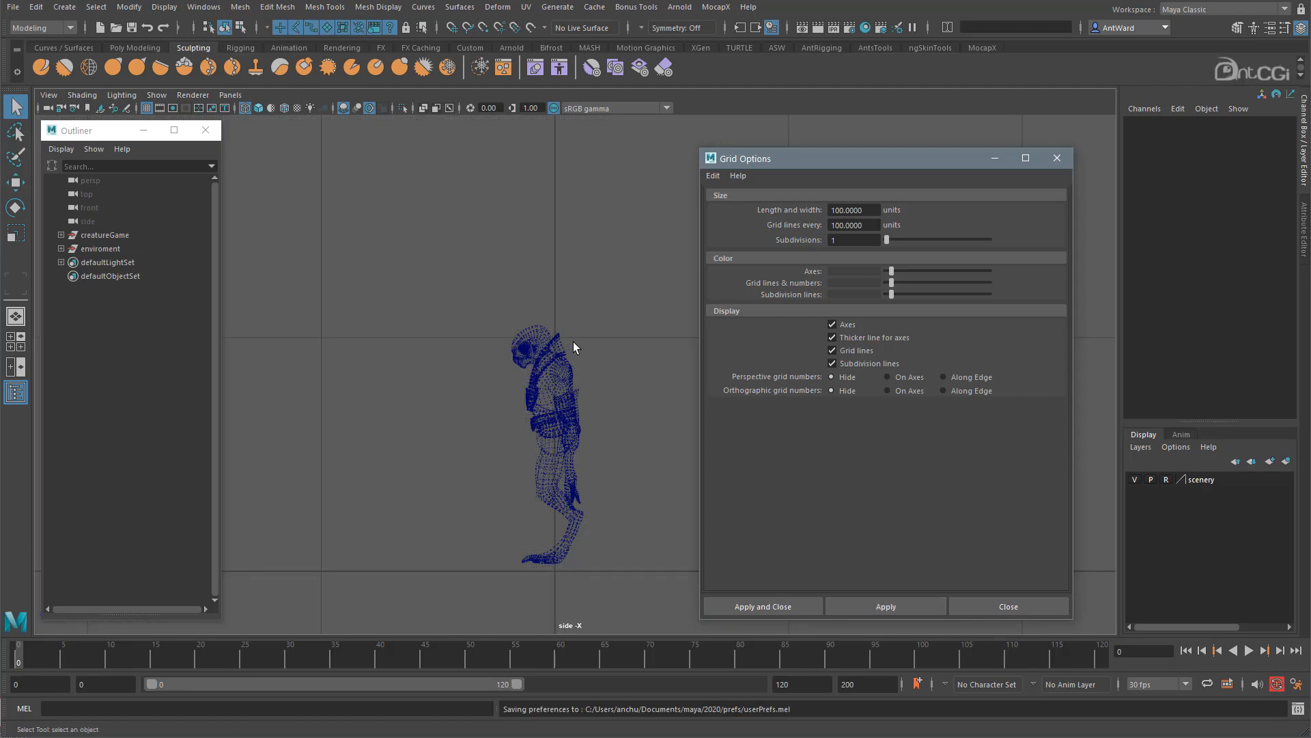
{"action": "right_click_drag", "start_coordinate": [614, 312], "coordinate": [571, 284], "text": "alt"}
{"action": "middle_click_drag", "start_coordinate": [571, 285], "coordinate": [572, 303], "text": "alt"}
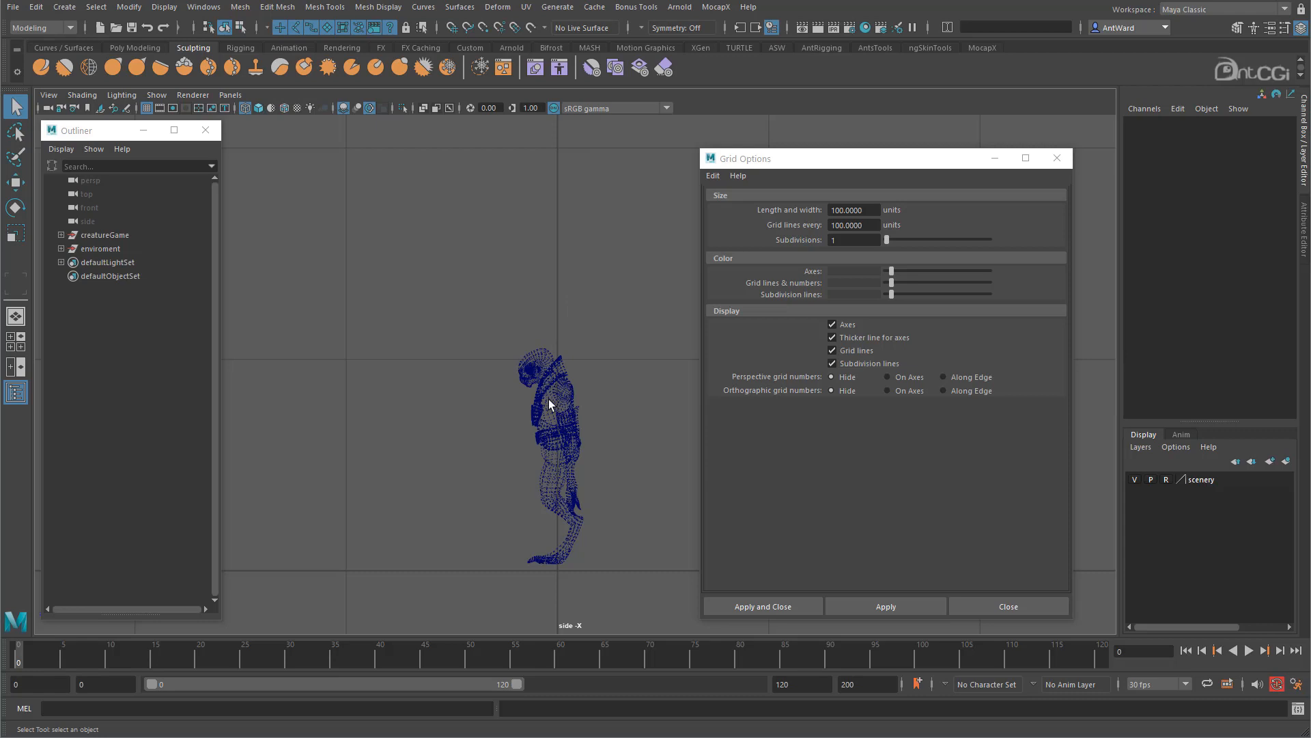
{"action": "left_click", "coordinate": [1024, 607]}
{"action": "middle_click_drag", "start_coordinate": [637, 437], "coordinate": [678, 428], "text": "alt"}
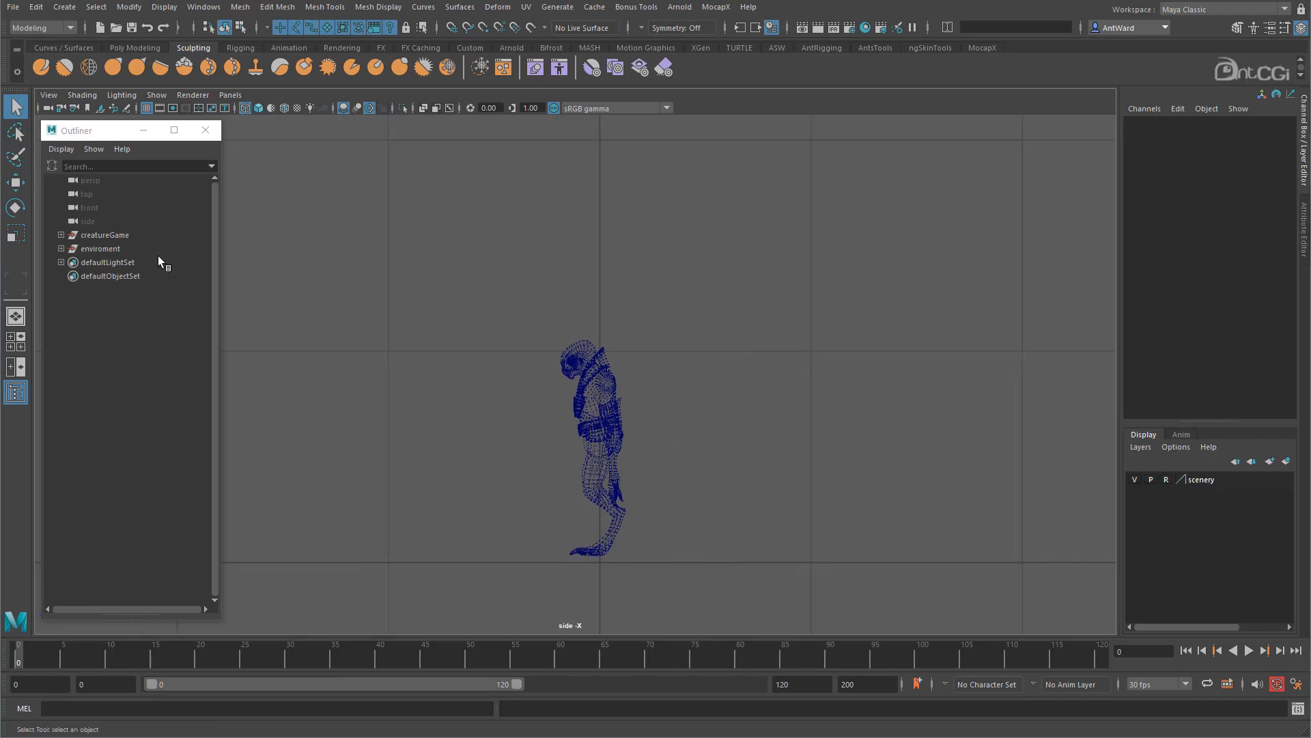
Step: Set the creatureGame group's scale to 1 in X, Y and Z
{"action": "left_click", "coordinate": [112, 235]}
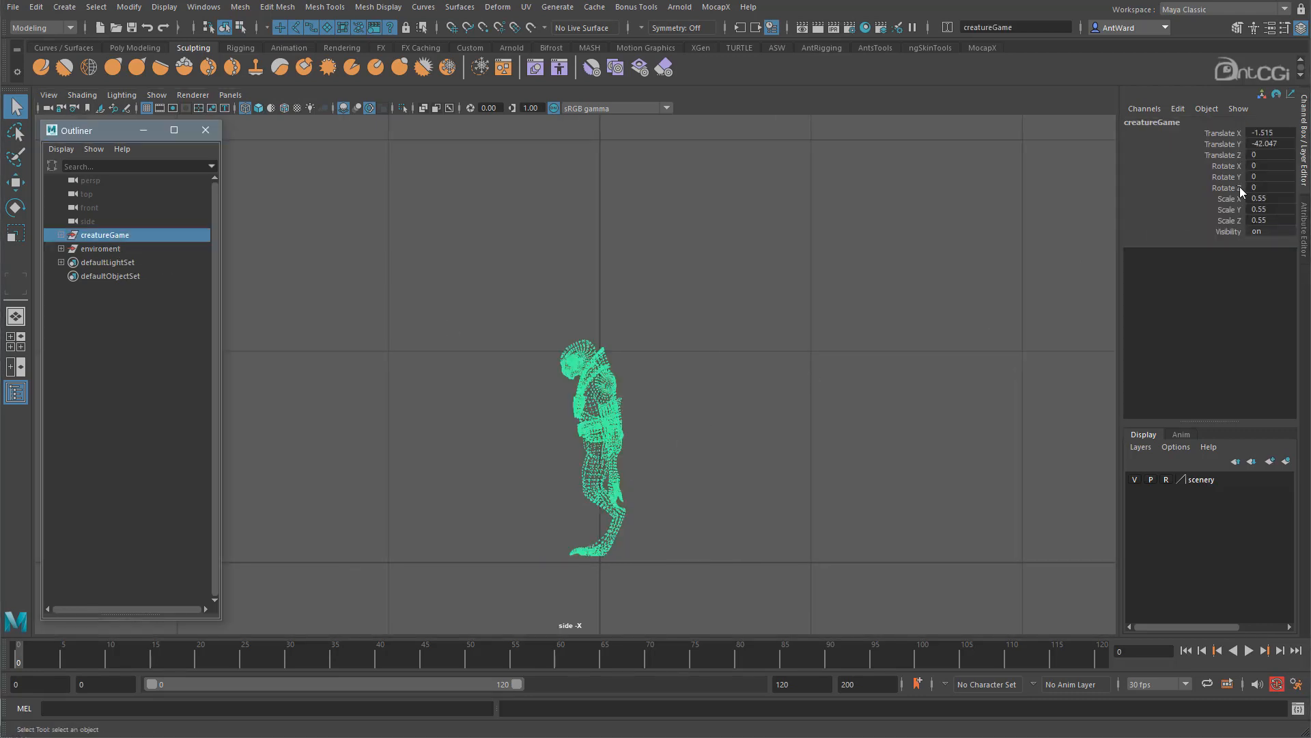
{"action": "left_click_drag", "start_coordinate": [1270, 198], "coordinate": [1271, 219]}
{"action": "type", "text": "1"}
{"action": "key", "text": "Return"}
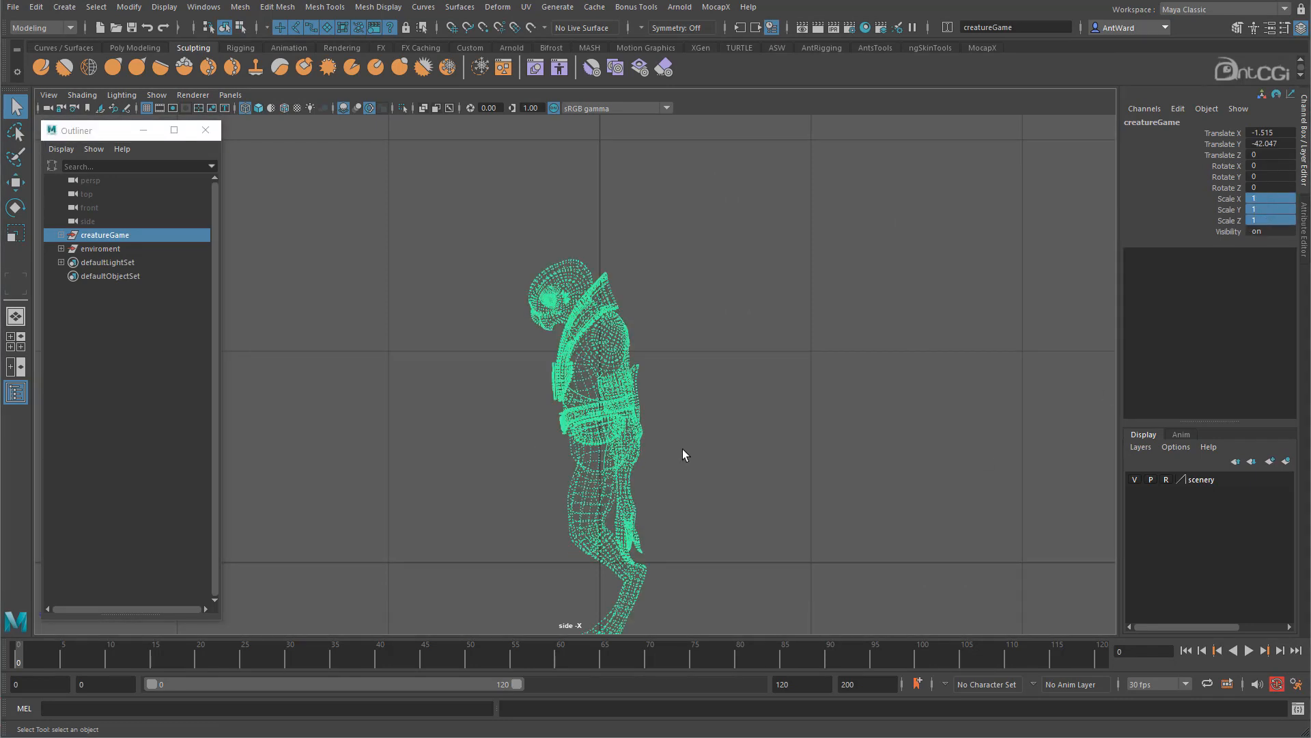
{"action": "right_click_drag", "start_coordinate": [820, 465], "coordinate": [714, 439], "text": "alt"}
Step: Activate the Move tool and unhide floor_plane in the enviroment group
{"action": "key", "text": "w"}
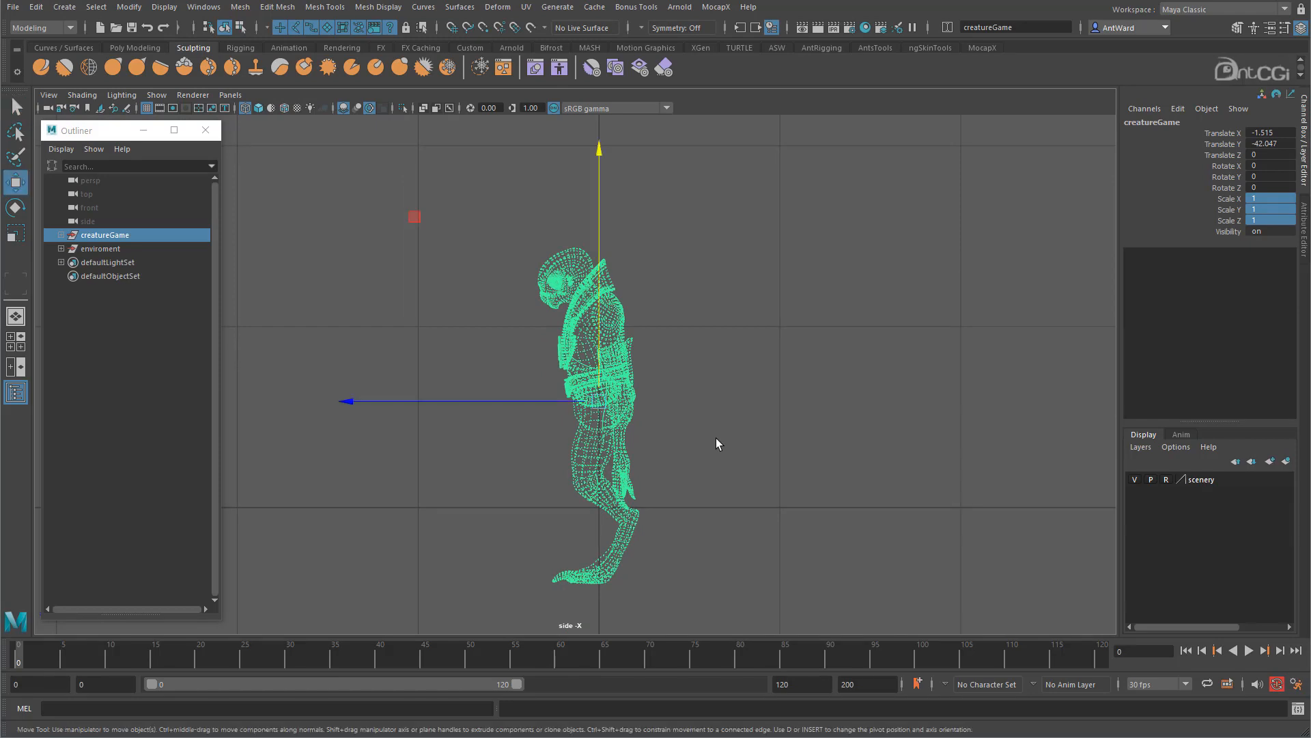
{"action": "middle_click_drag", "start_coordinate": [662, 504], "coordinate": [663, 471], "text": "alt"}
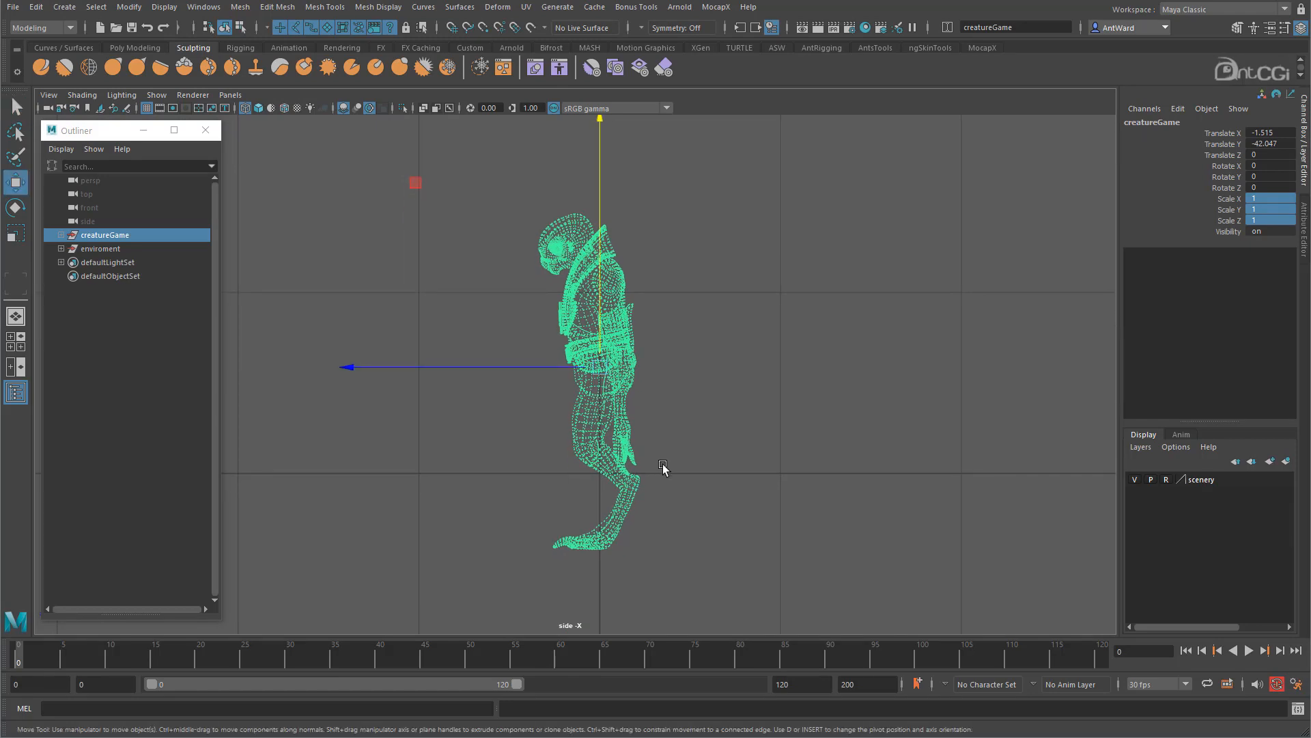
{"action": "middle_click_drag", "start_coordinate": [632, 542], "coordinate": [615, 495], "text": "alt"}
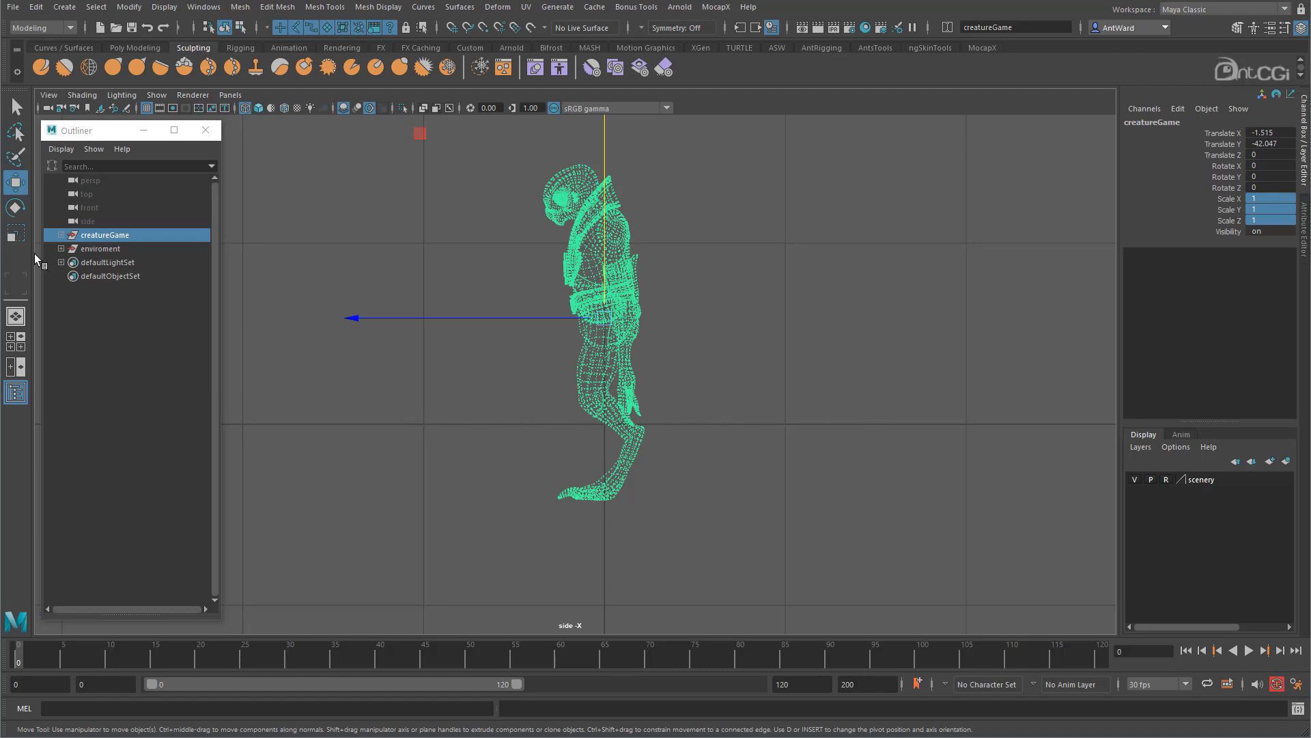
{"action": "left_click", "coordinate": [61, 249]}
{"action": "left_click", "coordinate": [111, 290]}
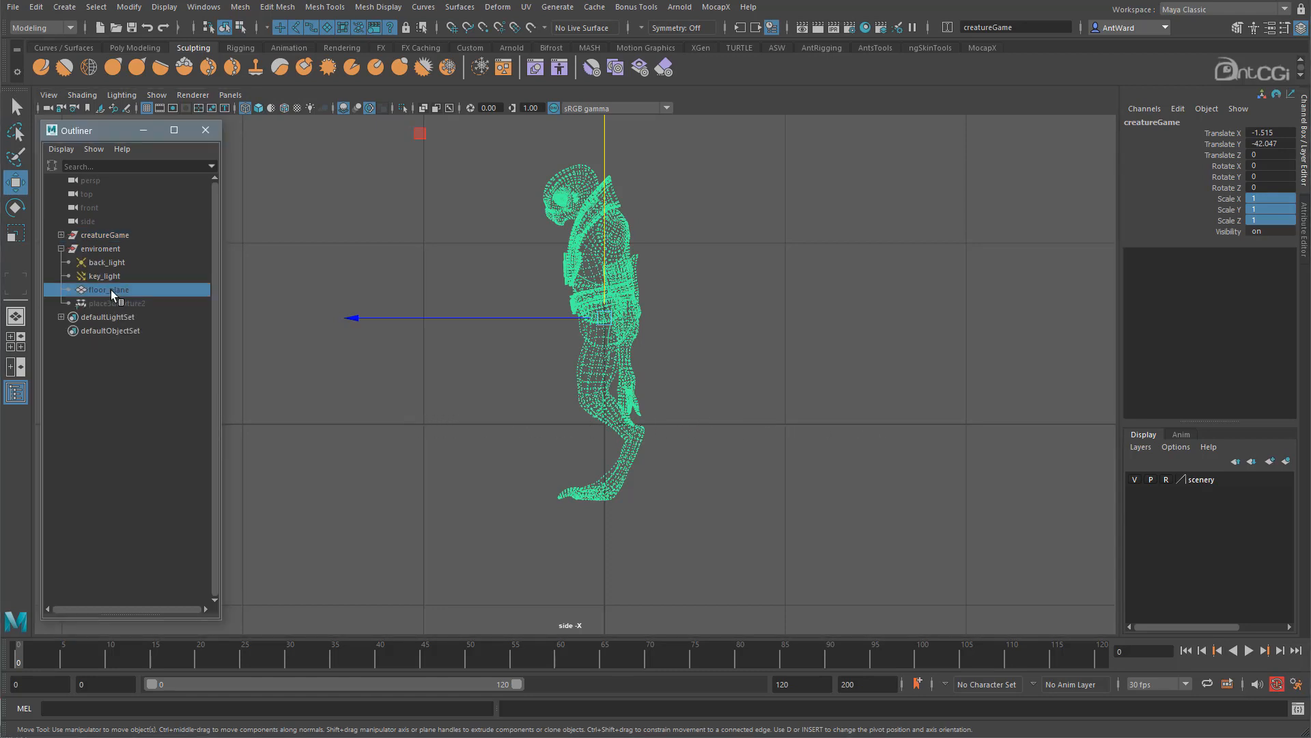
{"action": "key", "text": "shift+h"}
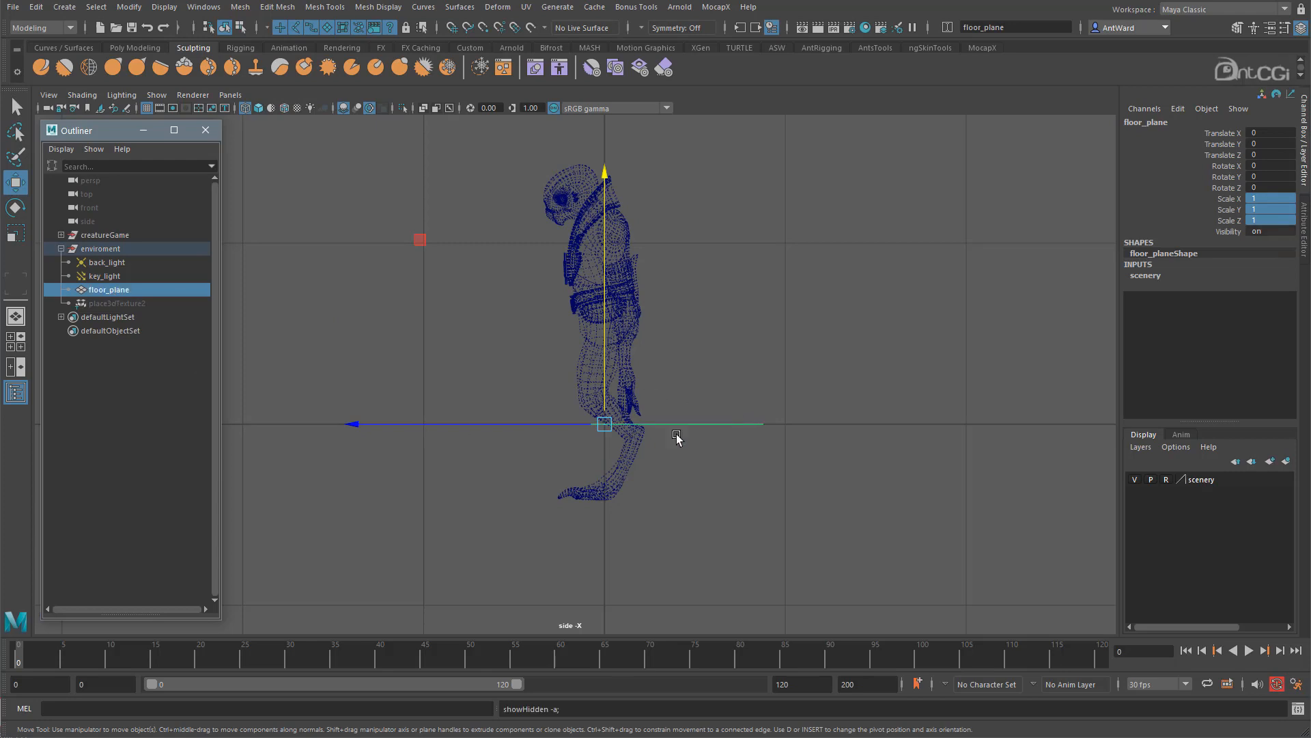
Step: Select the creatureGame group and turn off hardware texturing in the enlarged perspective view
{"action": "left_click", "coordinate": [103, 235]}
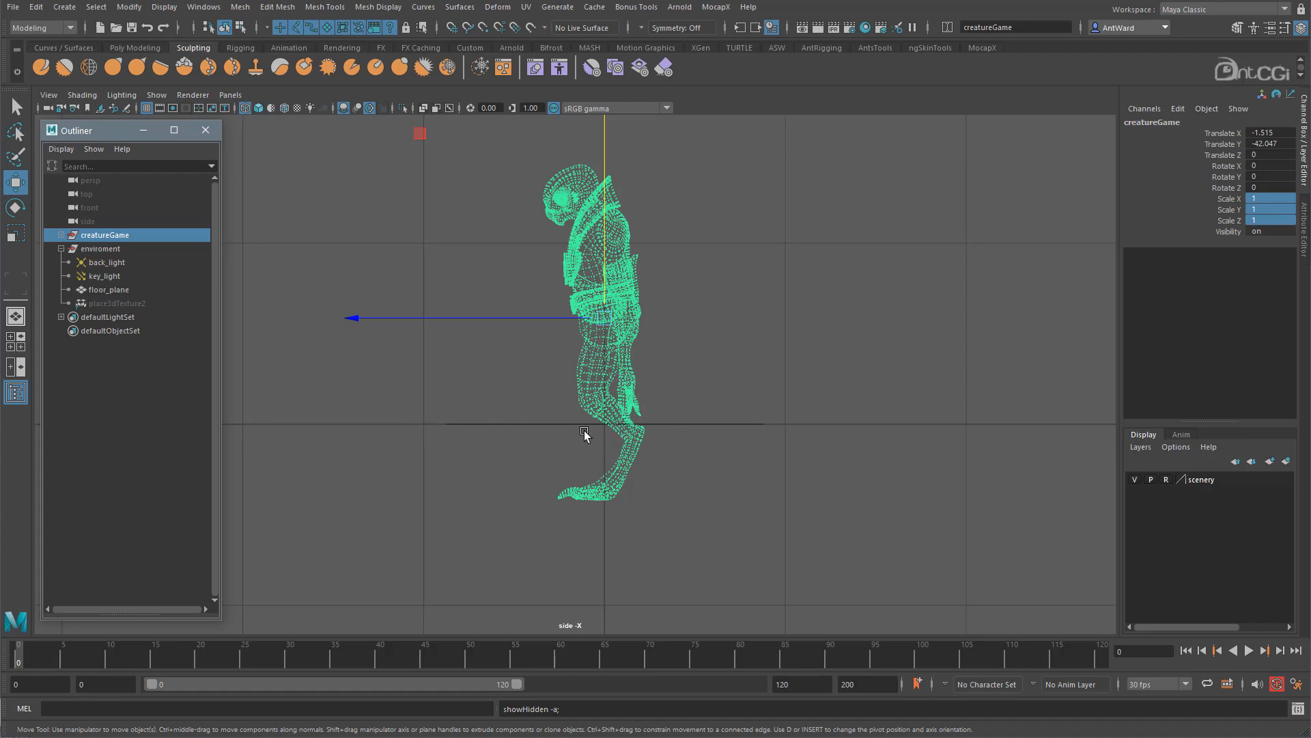
{"action": "key", "text": "space"}
{"action": "key", "text": "space"}
{"action": "right_click_drag", "start_coordinate": [457, 414], "coordinate": [734, 405], "text": "alt"}
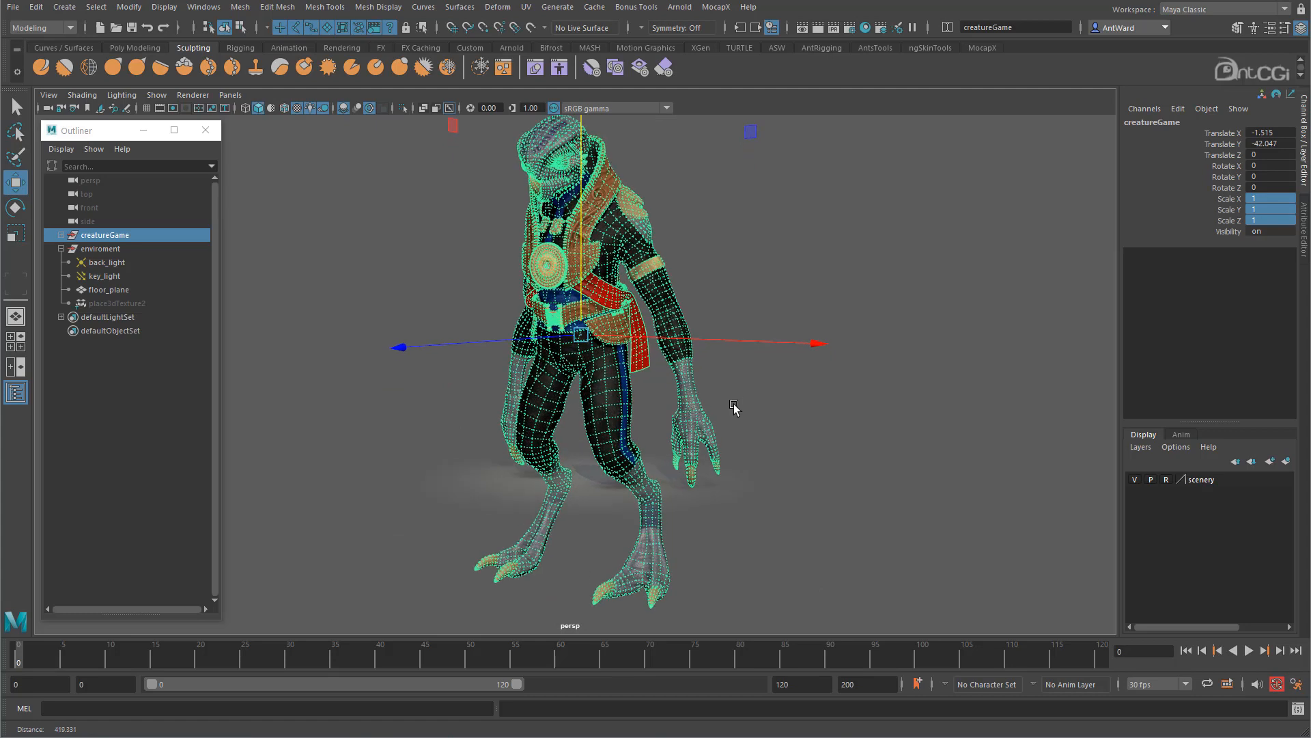
{"action": "left_click", "coordinate": [76, 96]}
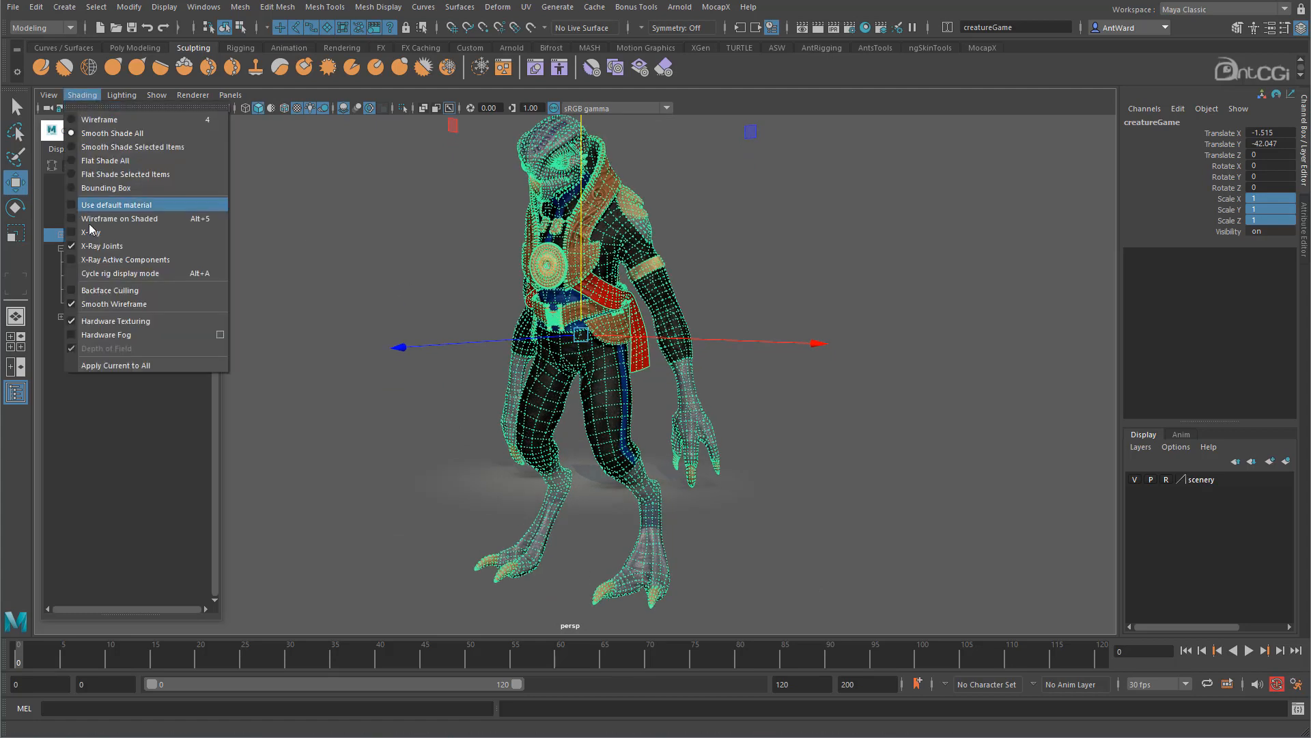
{"action": "left_click", "coordinate": [116, 321]}
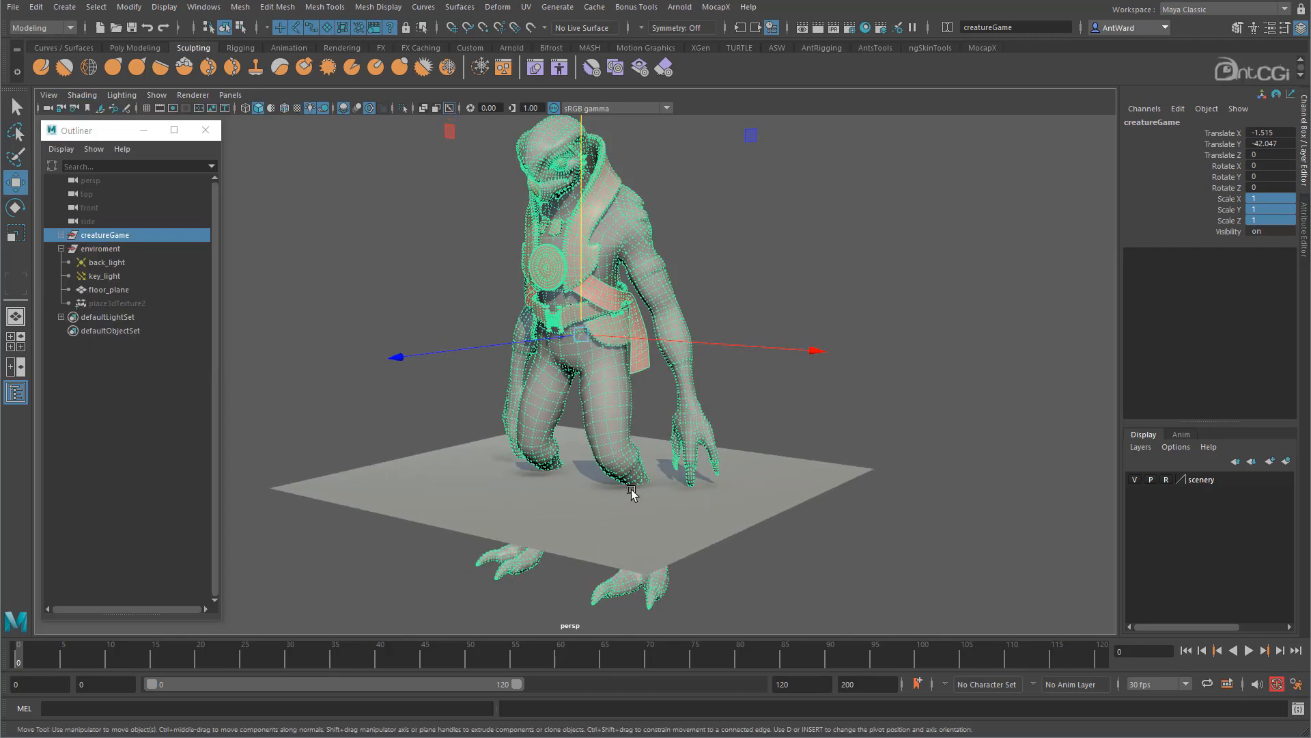
Step: Raise the creatureGame group so its feet rest on the floor plane, with Translate Y at 0
{"action": "left_click_drag", "start_coordinate": [595, 318], "coordinate": [575, 192]}
{"action": "left_click_drag", "start_coordinate": [752, 489], "coordinate": [617, 464], "text": "alt"}
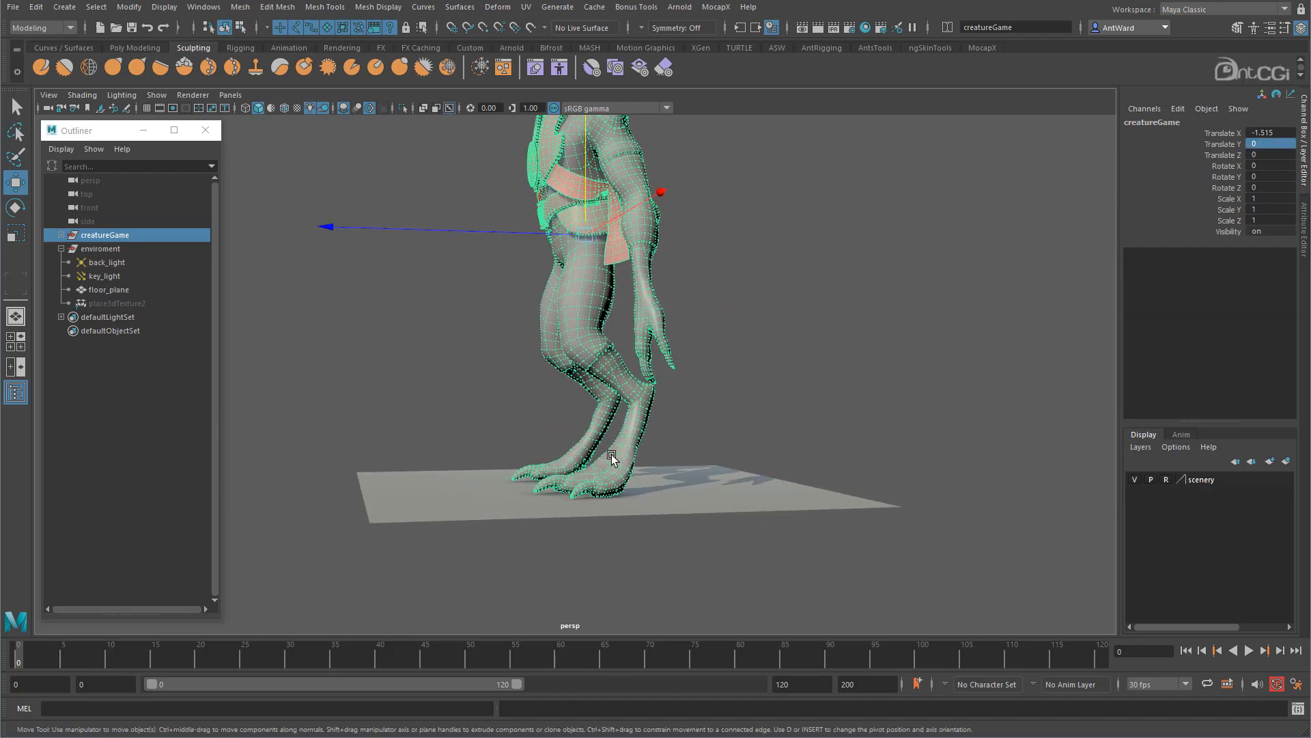
{"action": "key", "text": "f"}
{"action": "left_click_drag", "start_coordinate": [586, 387], "coordinate": [662, 389], "text": "alt"}
{"action": "right_click_drag", "start_coordinate": [662, 389], "coordinate": [743, 459], "text": "alt"}
{"action": "middle_click_drag", "start_coordinate": [744, 460], "coordinate": [751, 436], "text": "alt"}
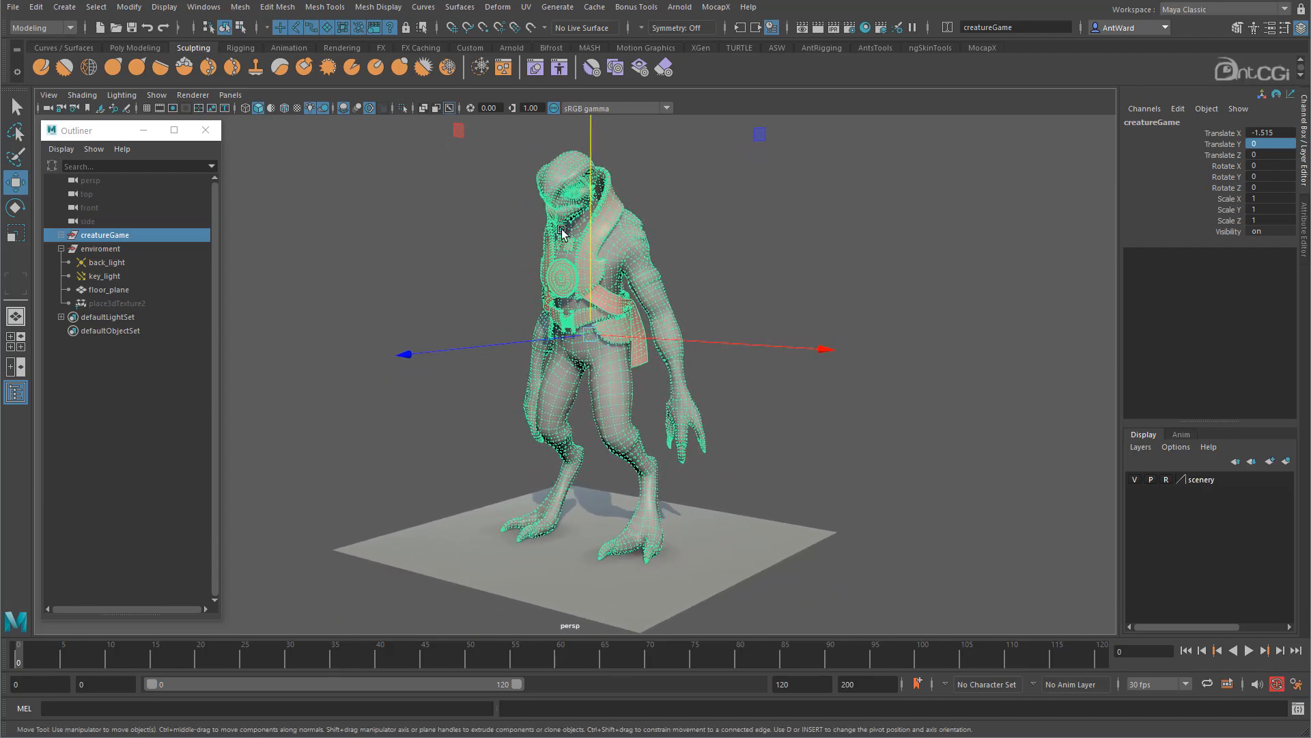
Step: Deselect the creature and turn hardware texturing back on in the perspective view
{"action": "left_click", "coordinate": [852, 270]}
{"action": "mouse_move", "coordinate": [708, 409]}
{"action": "left_mouse_down", "text": "alt"}
{"action": "mouse_move", "coordinate": [817, 413]}
{"action": "mouse_move", "coordinate": [711, 410]}
{"action": "left_mouse_up", "text": "alt"}
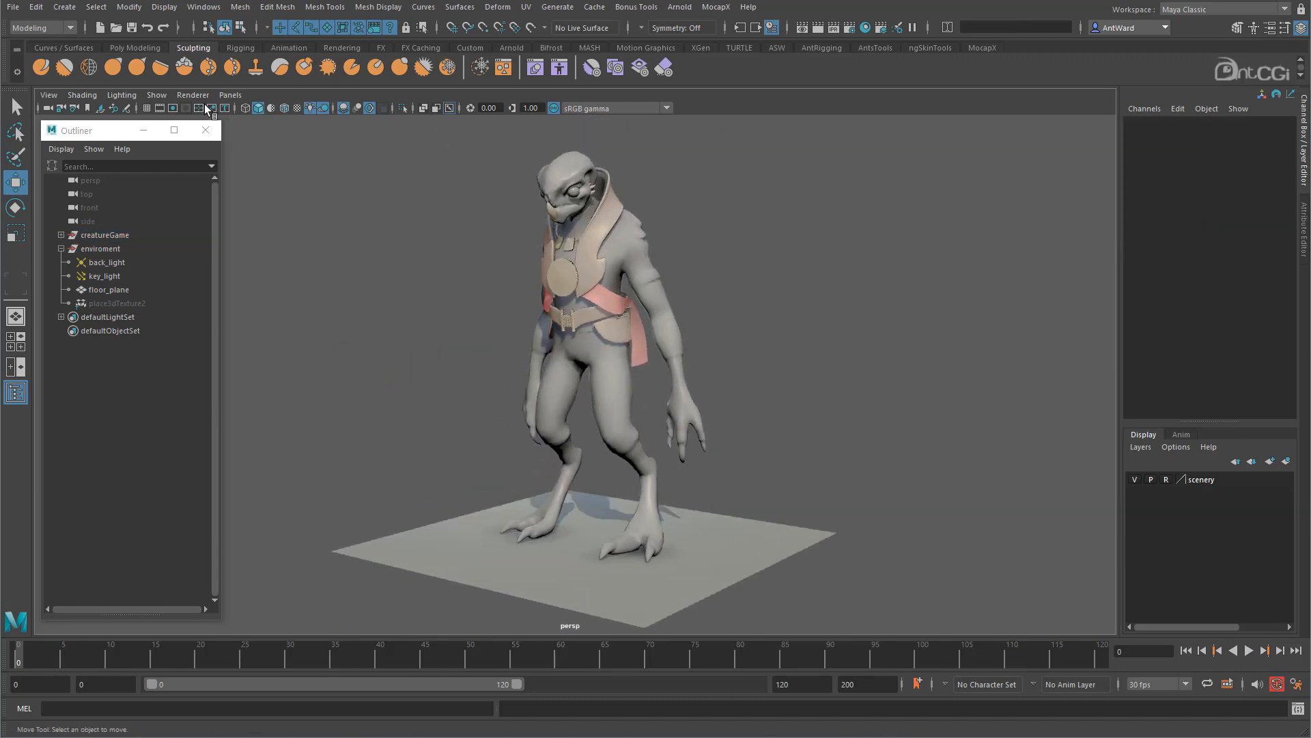
{"action": "left_click", "coordinate": [82, 95]}
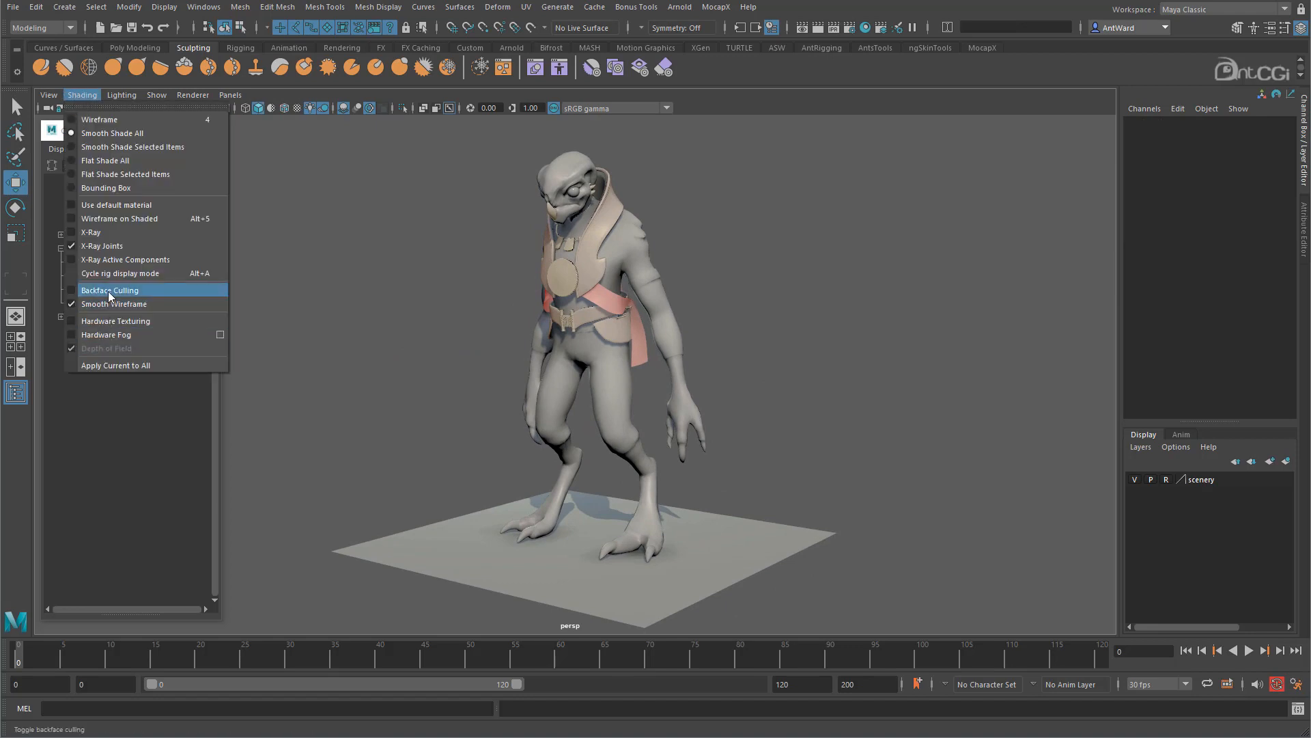
{"action": "left_click", "coordinate": [114, 321]}
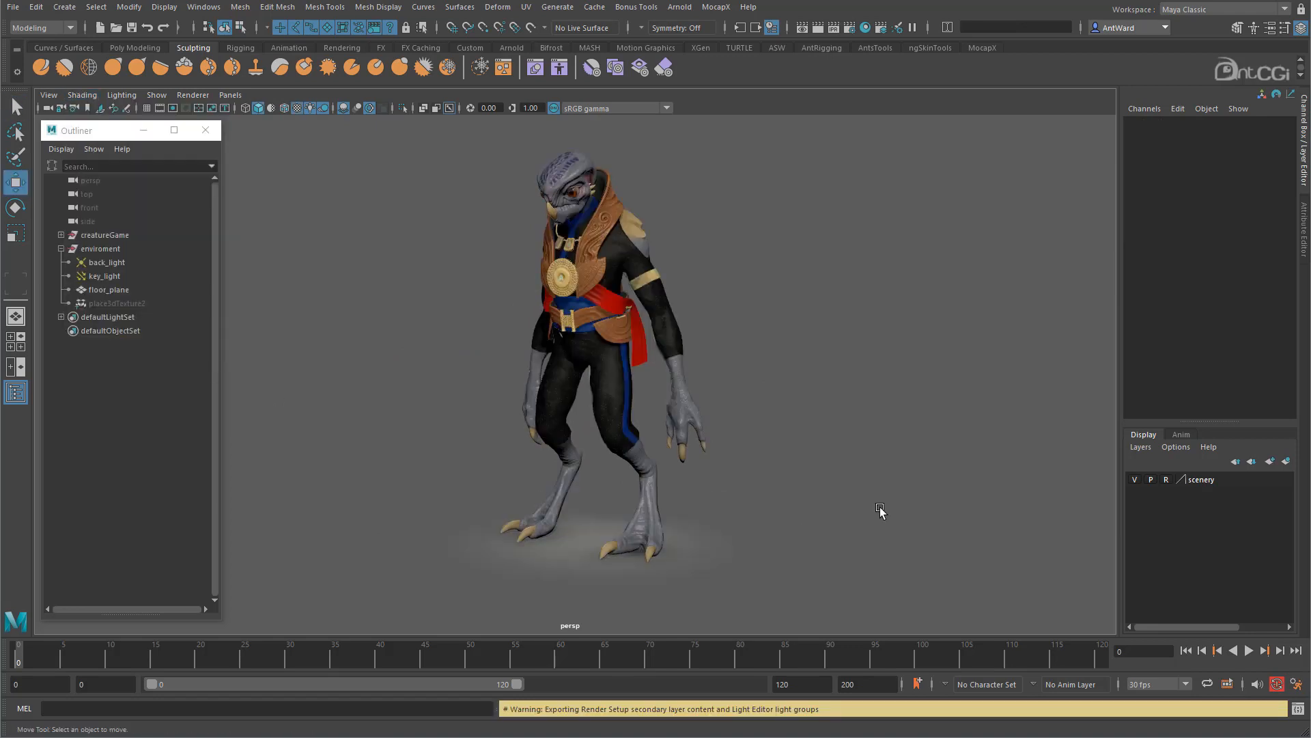
Step: Show the four-view layout, frame the whole scene in every view, and compare the creature's height with the grid
{"action": "mouse_move", "coordinate": [878, 513]}
{"action": "left_mouse_down", "text": "alt"}
{"action": "mouse_move", "coordinate": [788, 503]}
{"action": "mouse_move", "coordinate": [890, 509]}
{"action": "left_mouse_up", "text": "alt"}
{"action": "key", "text": "space"}
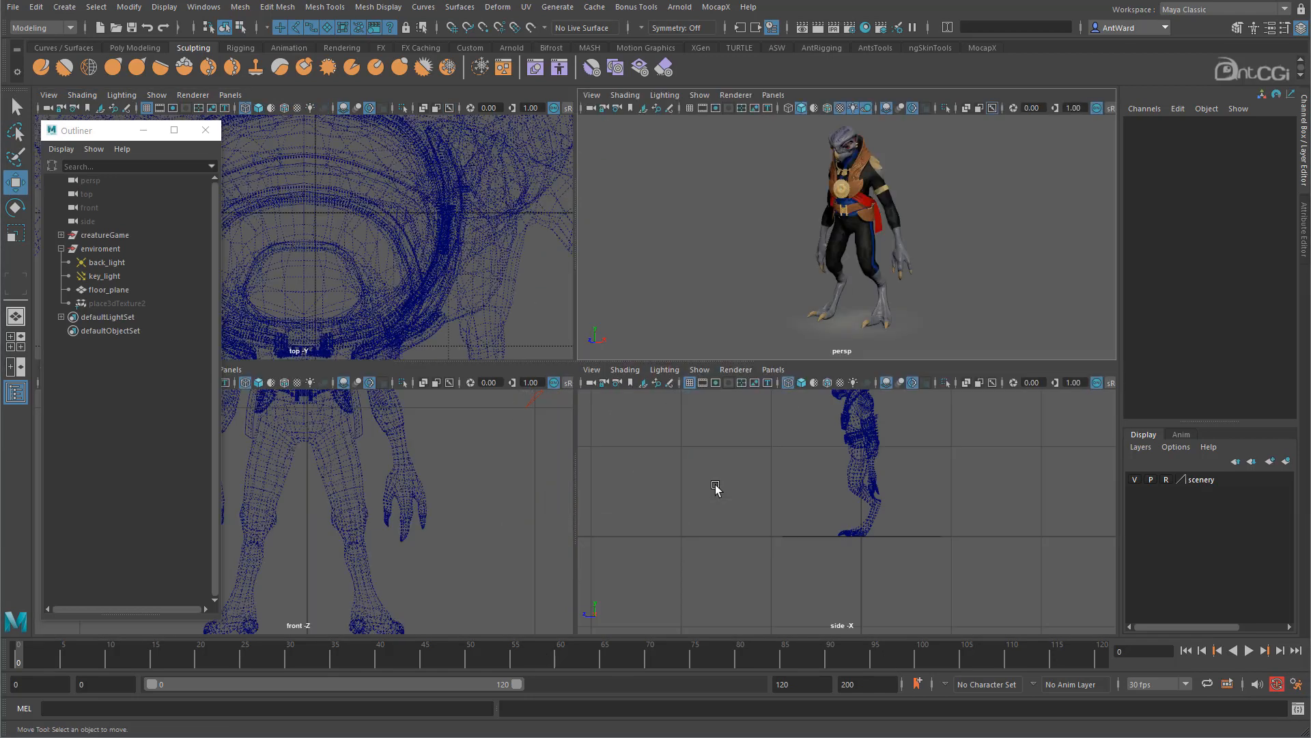
{"action": "key", "text": "a"}
{"action": "key", "text": "shift+a"}
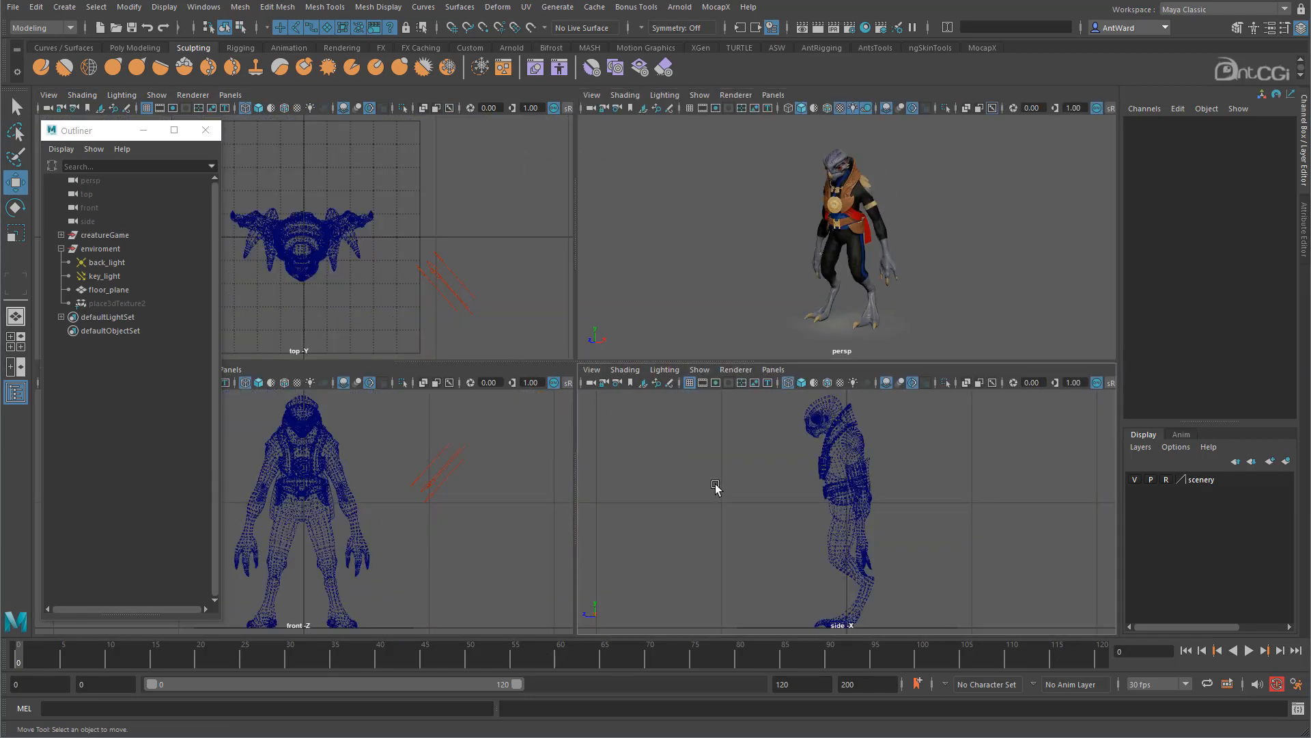
{"action": "scroll", "coordinate": [319, 498], "scroll_direction": "down", "scroll_amount": 2}
{"action": "scroll", "coordinate": [831, 507], "scroll_direction": "down", "scroll_amount": 1}
{"action": "scroll", "coordinate": [831, 507], "scroll_direction": "down", "scroll_amount": 1}
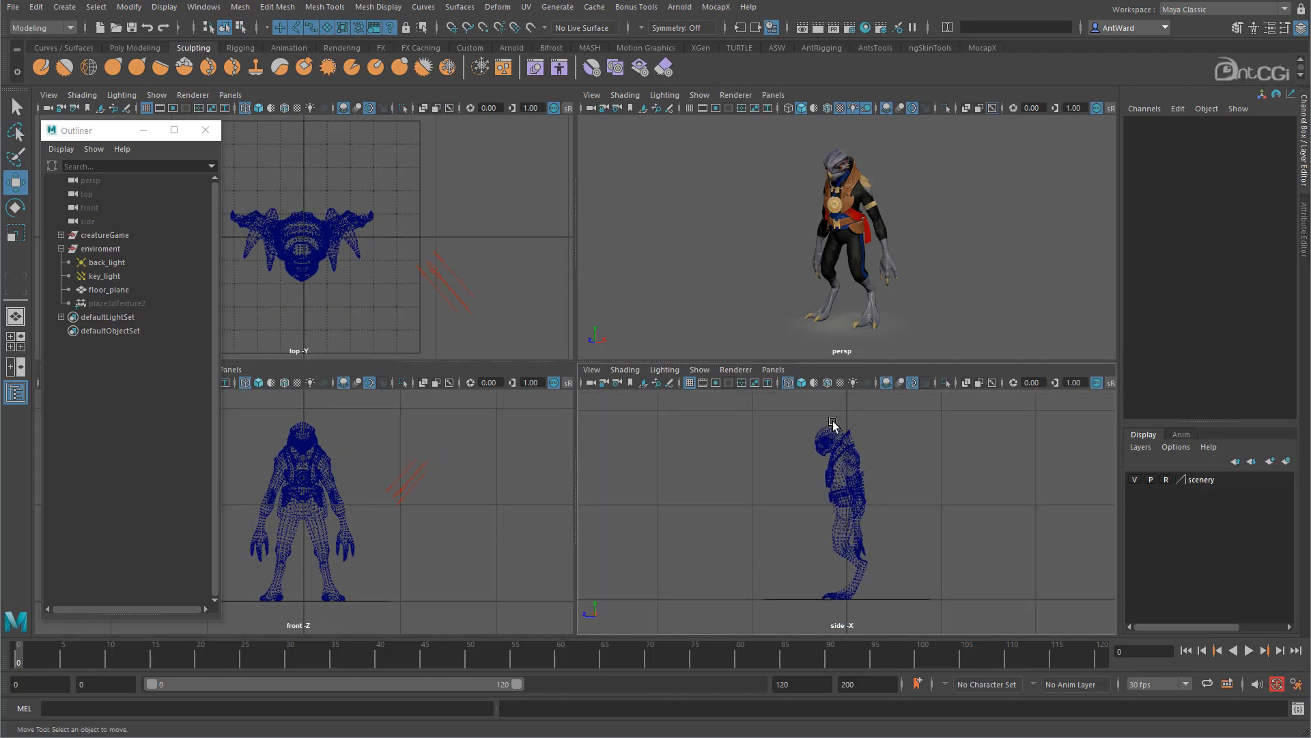
{"action": "left_click", "coordinate": [861, 294]}
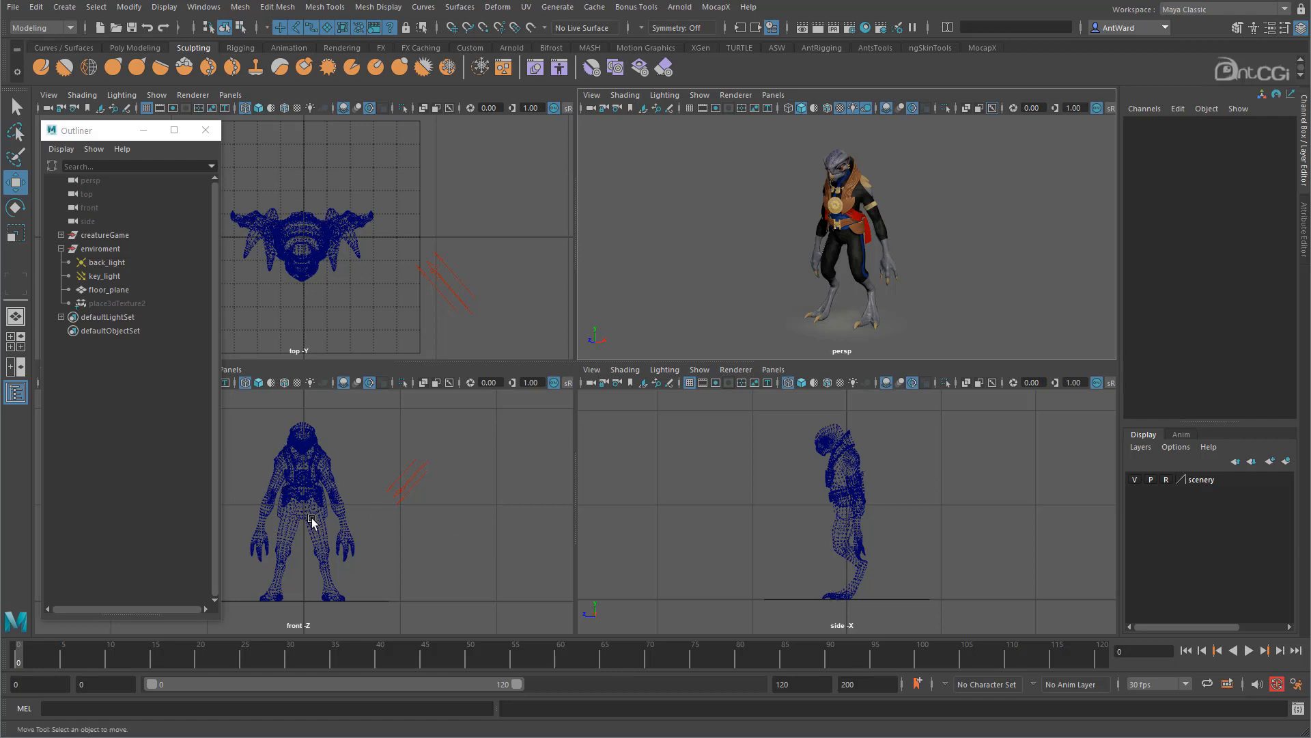
Step: In the front view, snap the creatureGame group along X onto the grid's centre line, with Translate X at 0
{"action": "key", "text": "space"}
{"action": "right_click_drag", "start_coordinate": [335, 246], "coordinate": [1048, 263], "text": "alt"}
{"action": "right_click_drag", "start_coordinate": [710, 486], "coordinate": [591, 485], "text": "alt"}
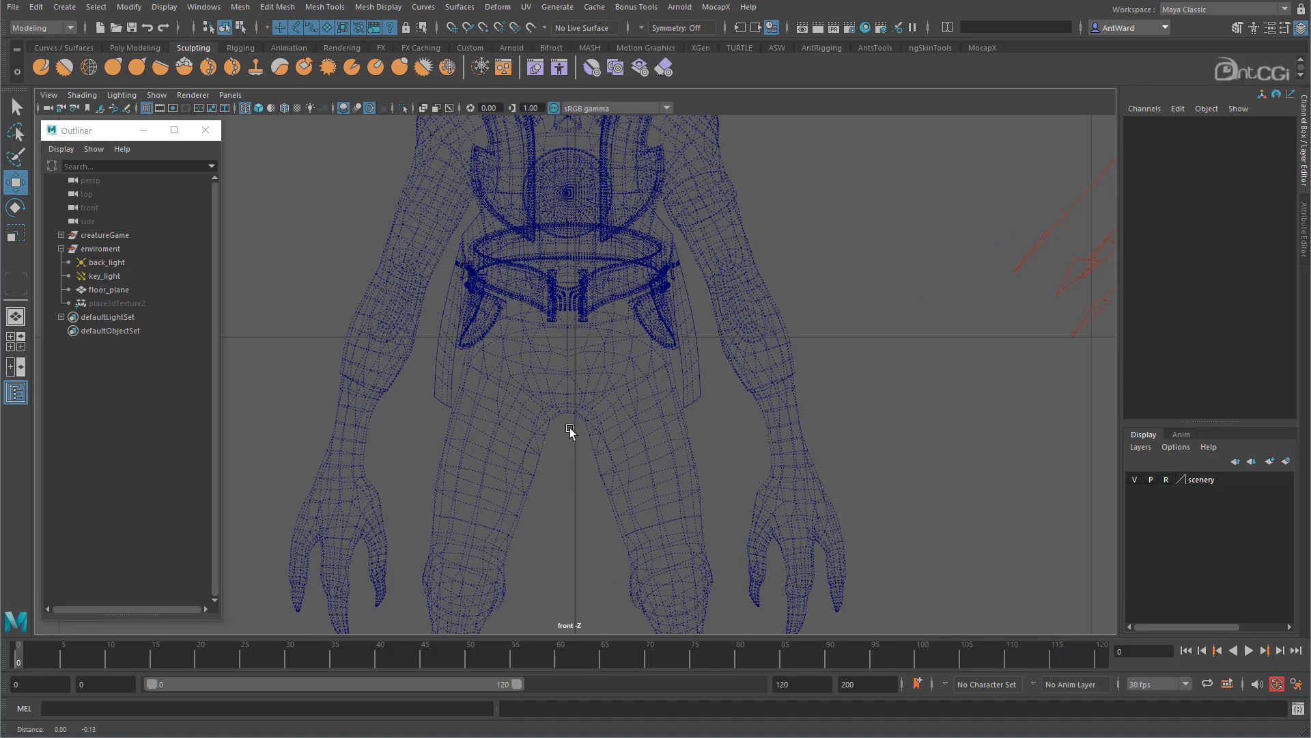
{"action": "middle_click_drag", "start_coordinate": [571, 433], "coordinate": [571, 518], "text": "alt"}
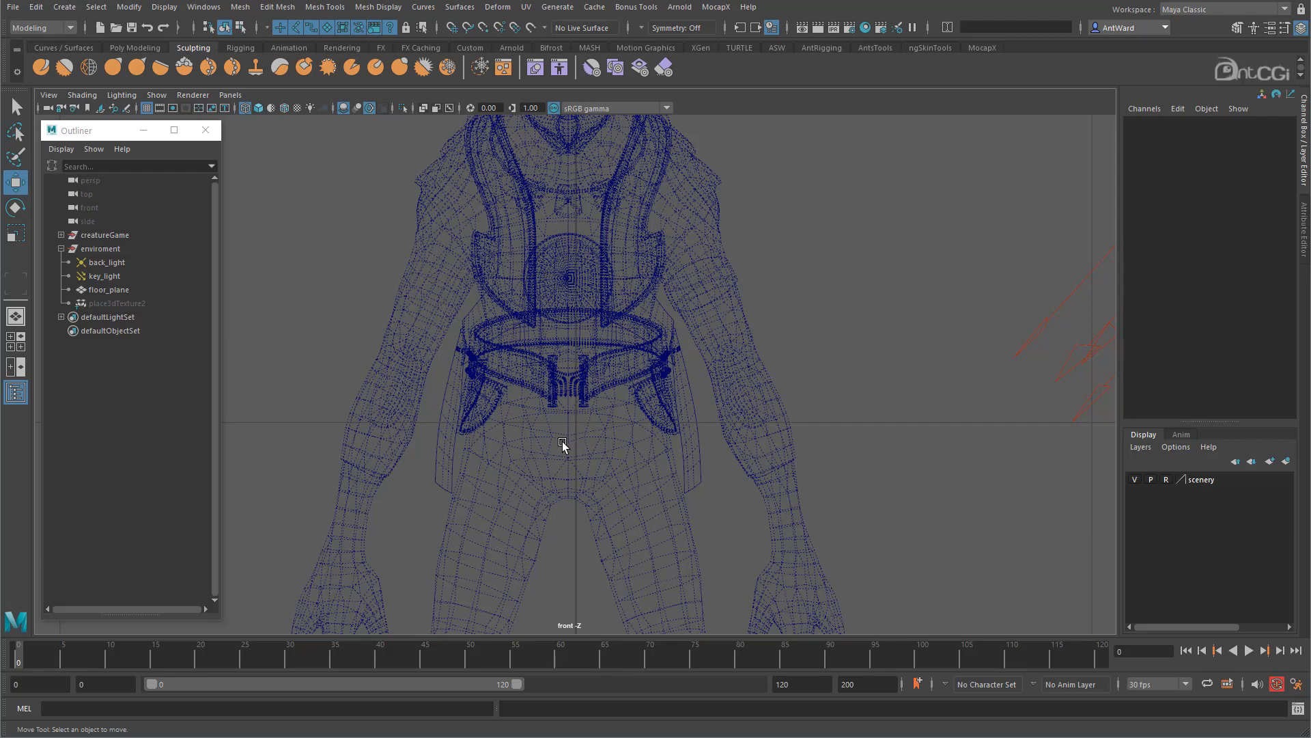
{"action": "left_click", "coordinate": [109, 235]}
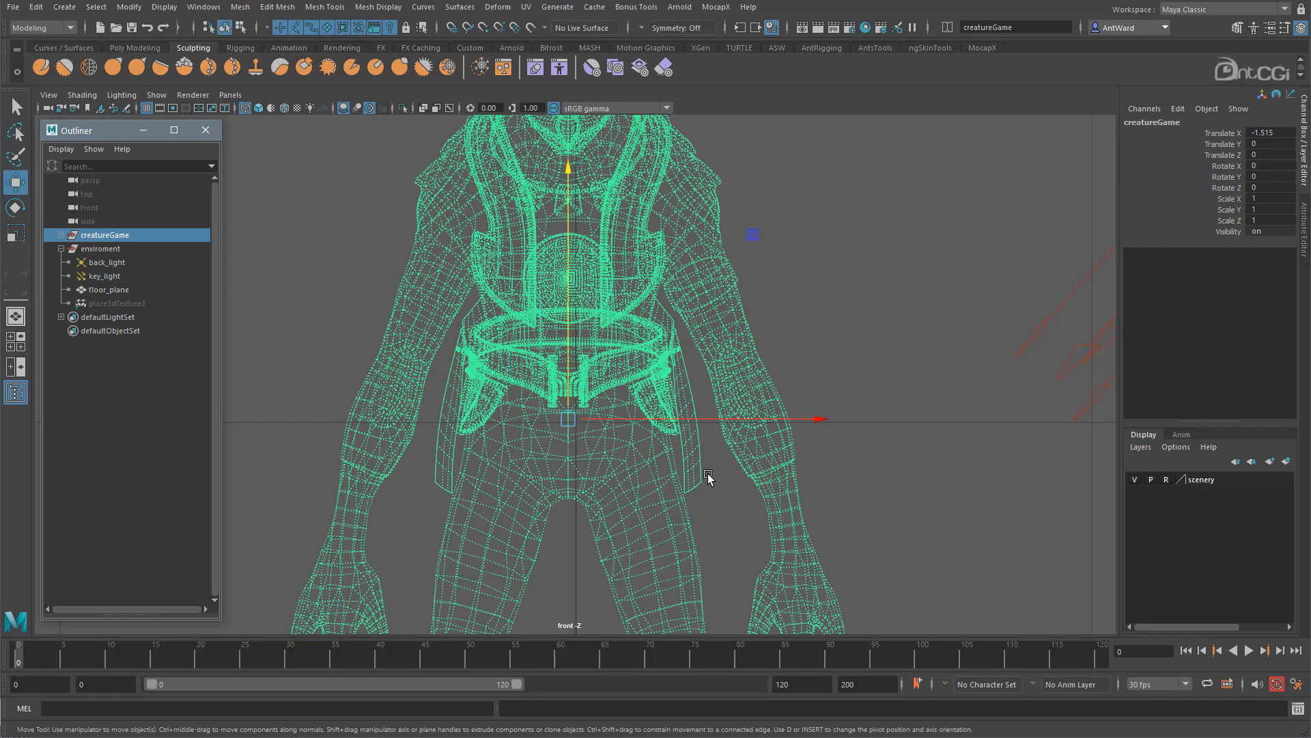
{"action": "middle_click_drag", "start_coordinate": [669, 457], "coordinate": [664, 425], "text": "alt"}
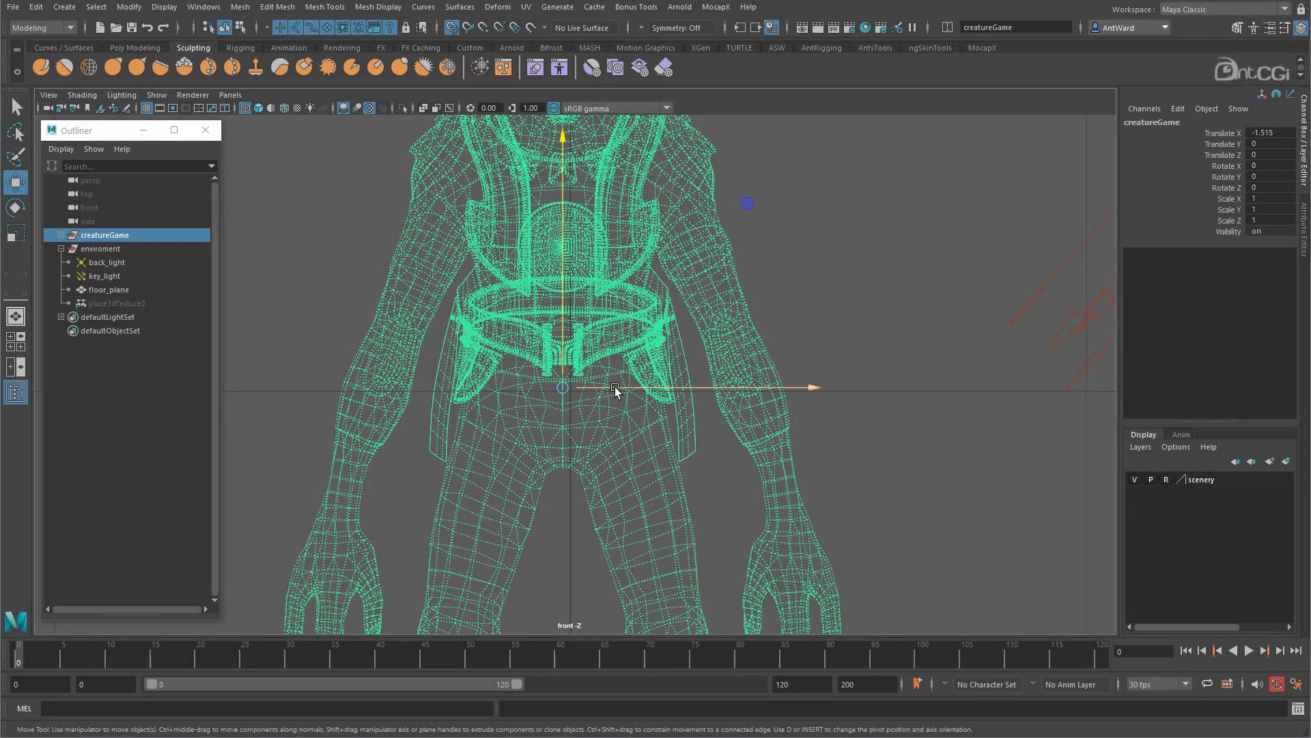
{"action": "left_click_drag", "start_coordinate": [615, 388], "coordinate": [651, 394]}
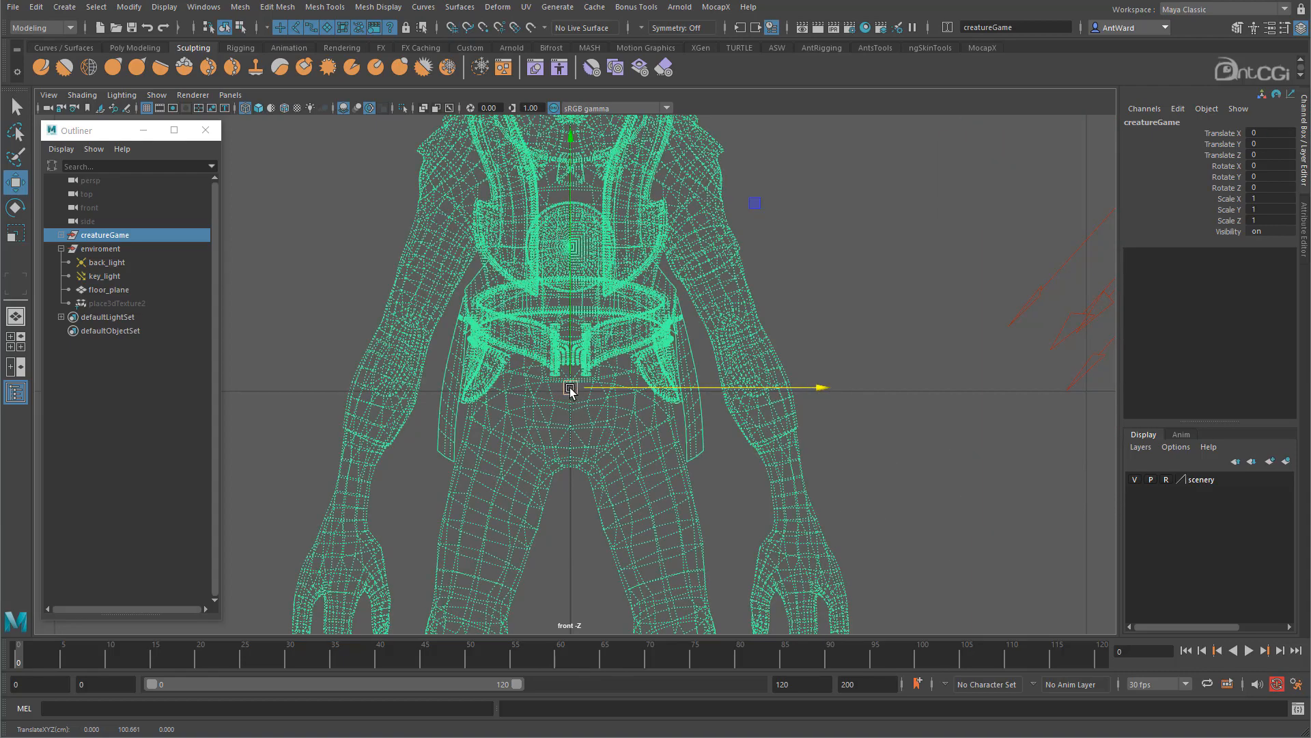
Step: Examine the creature's centre-line alignment from hips to head in the front view, and return to the four-view layout with nothing selected
{"action": "scroll", "coordinate": [569, 387], "scroll_direction": "up", "scroll_amount": 4}
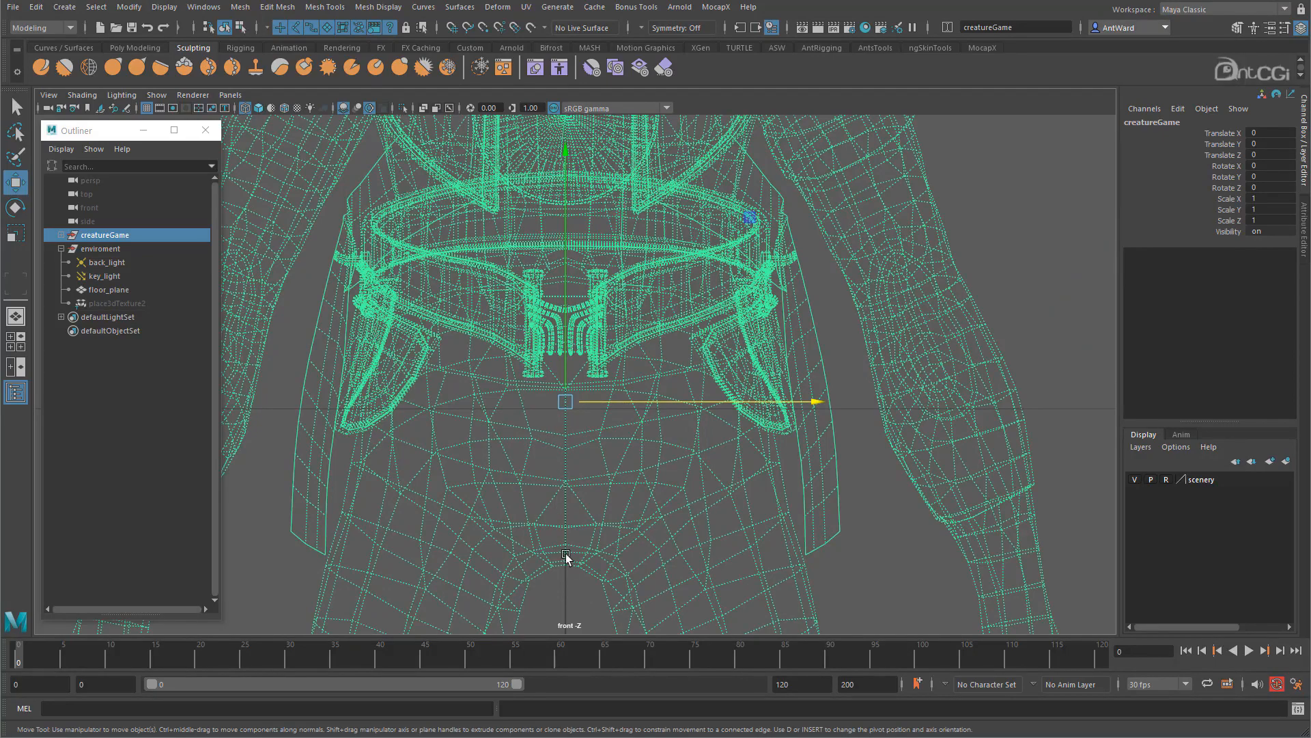
{"action": "middle_click_drag", "start_coordinate": [571, 315], "coordinate": [576, 531], "text": "alt"}
{"action": "middle_click_drag", "start_coordinate": [587, 293], "coordinate": [588, 307], "text": "alt"}
{"action": "scroll", "coordinate": [591, 375], "scroll_direction": "down", "scroll_amount": 4}
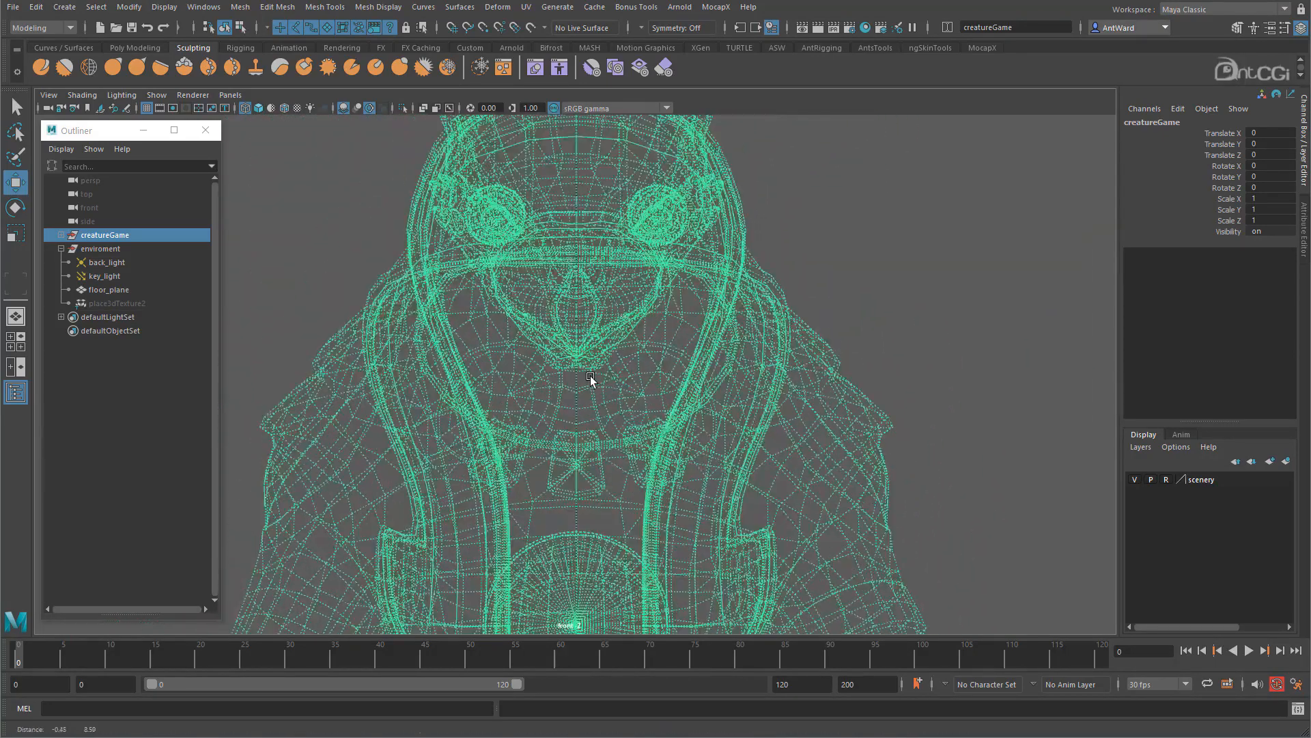
{"action": "scroll", "coordinate": [571, 388], "scroll_direction": "down", "scroll_amount": 3}
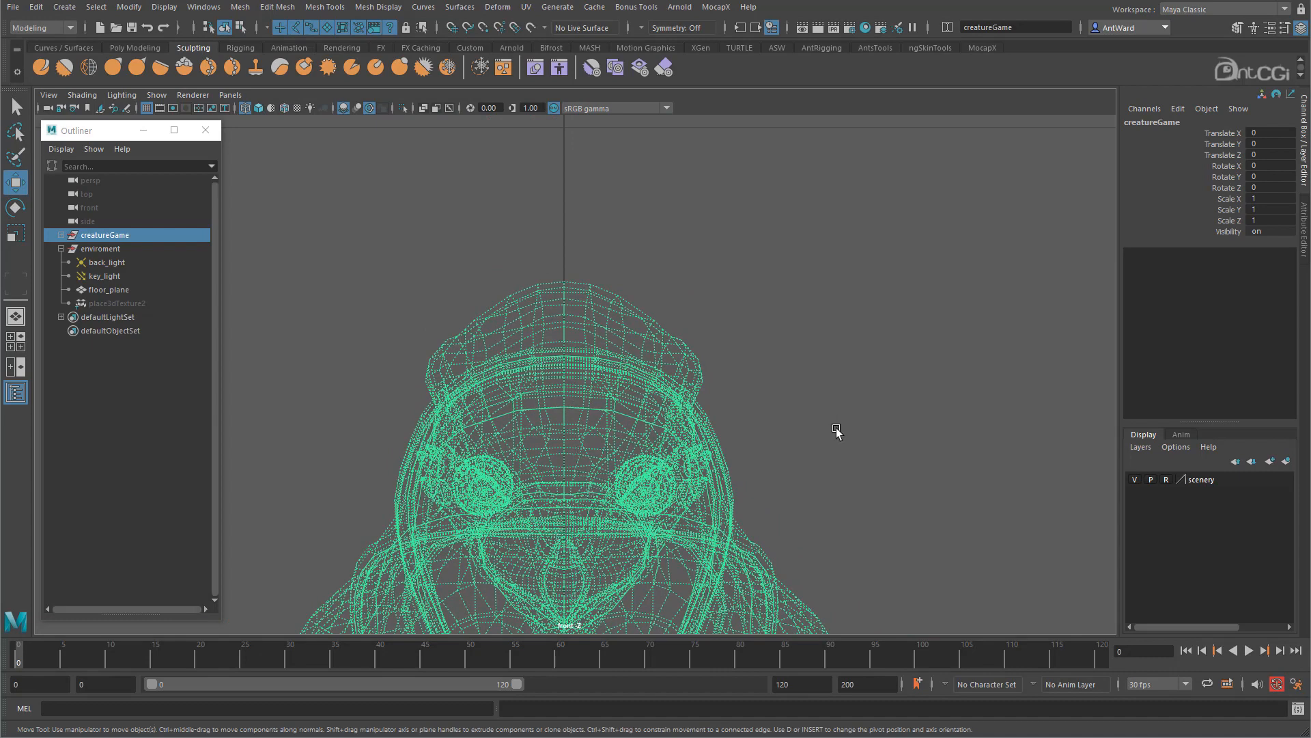
{"action": "scroll", "coordinate": [564, 433], "scroll_direction": "down", "scroll_amount": 3}
{"action": "key", "text": "space"}
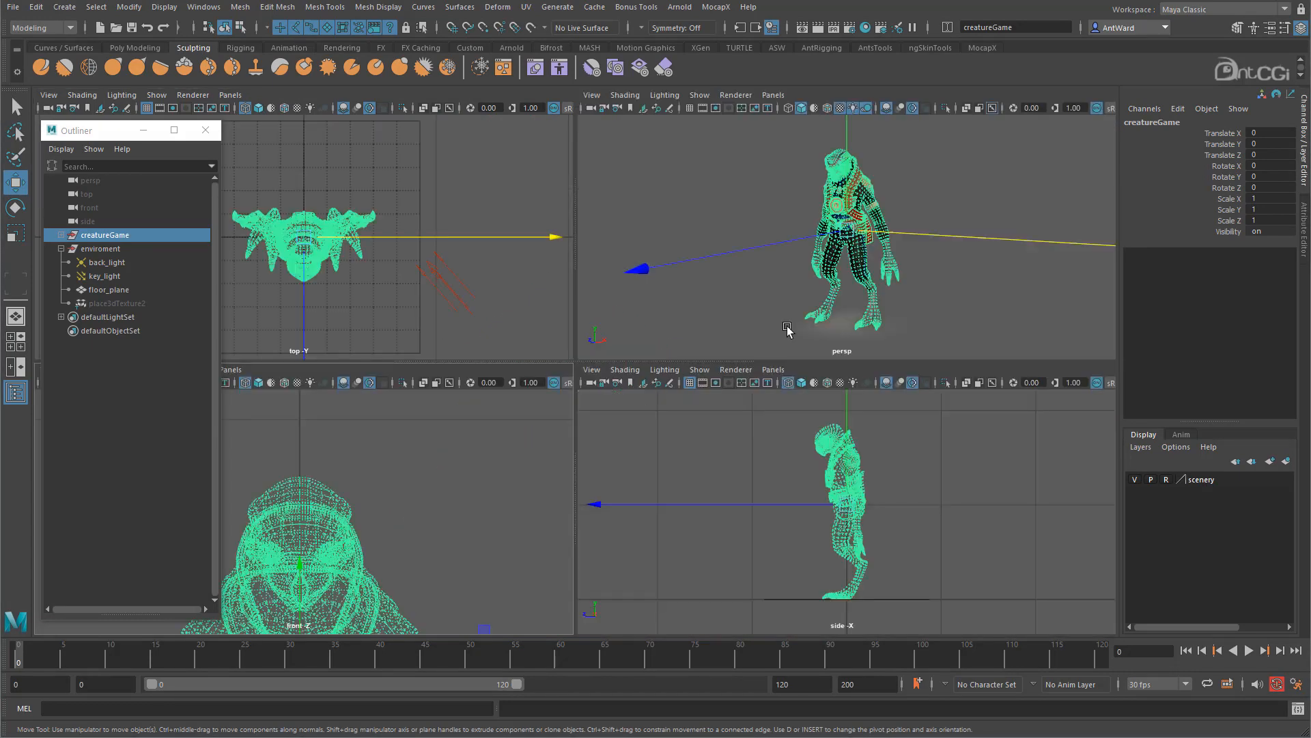
{"action": "left_click", "coordinate": [710, 175]}
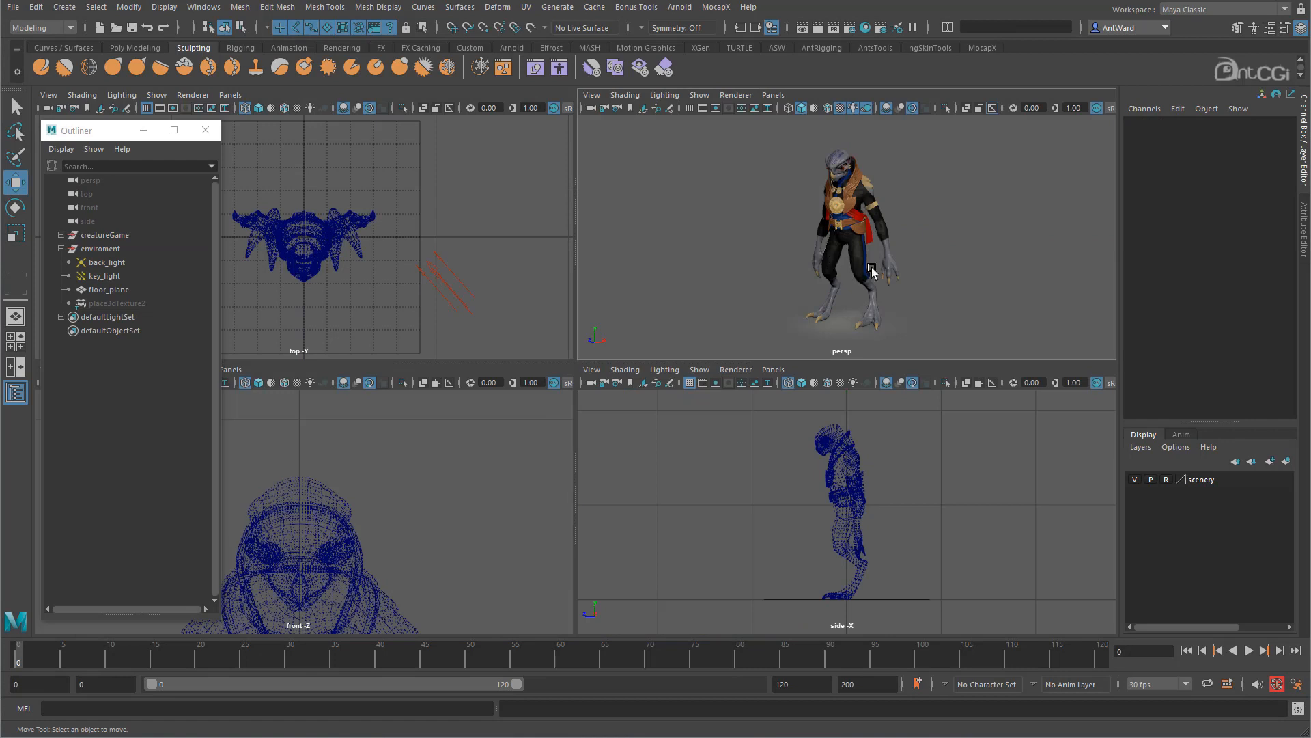
{"action": "scroll", "coordinate": [830, 515], "scroll_direction": "up", "scroll_amount": 2}
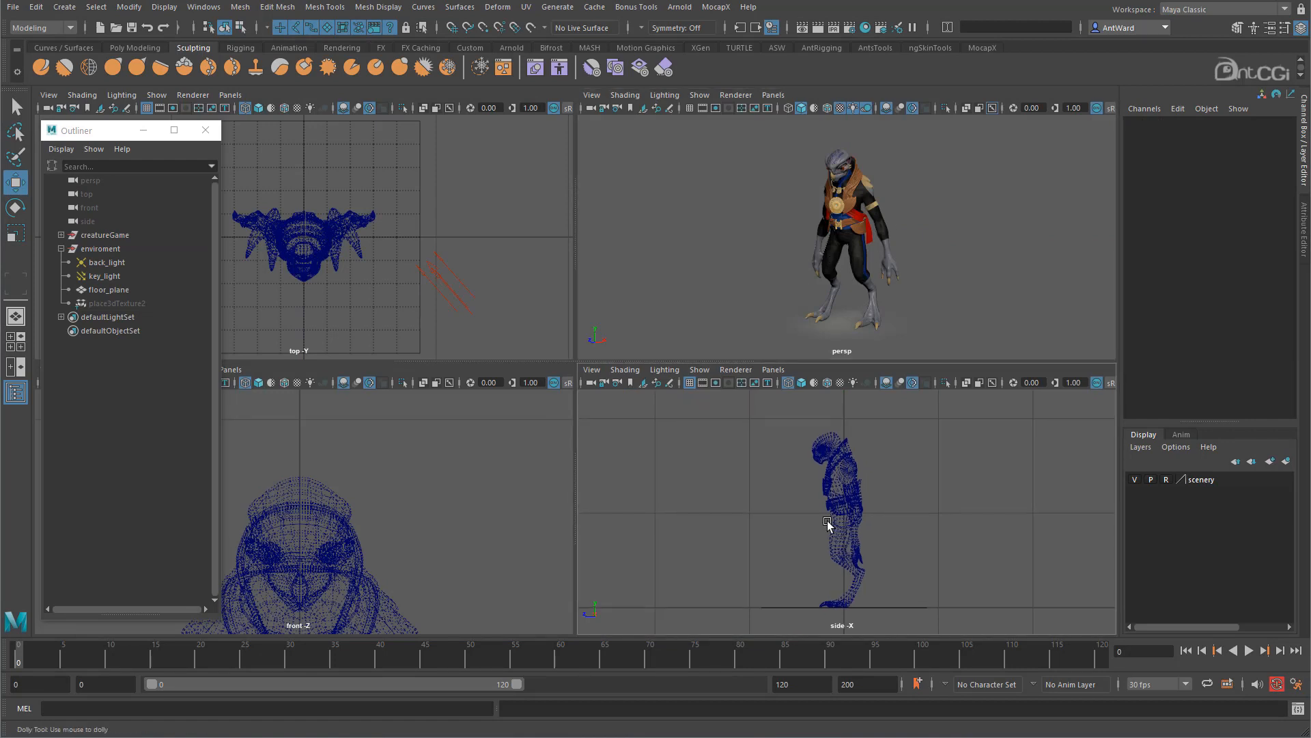
Step: Reset the Freeze Transformations options and freeze the creatureGame group's translate, rotate and scale
{"action": "left_click", "coordinate": [106, 235]}
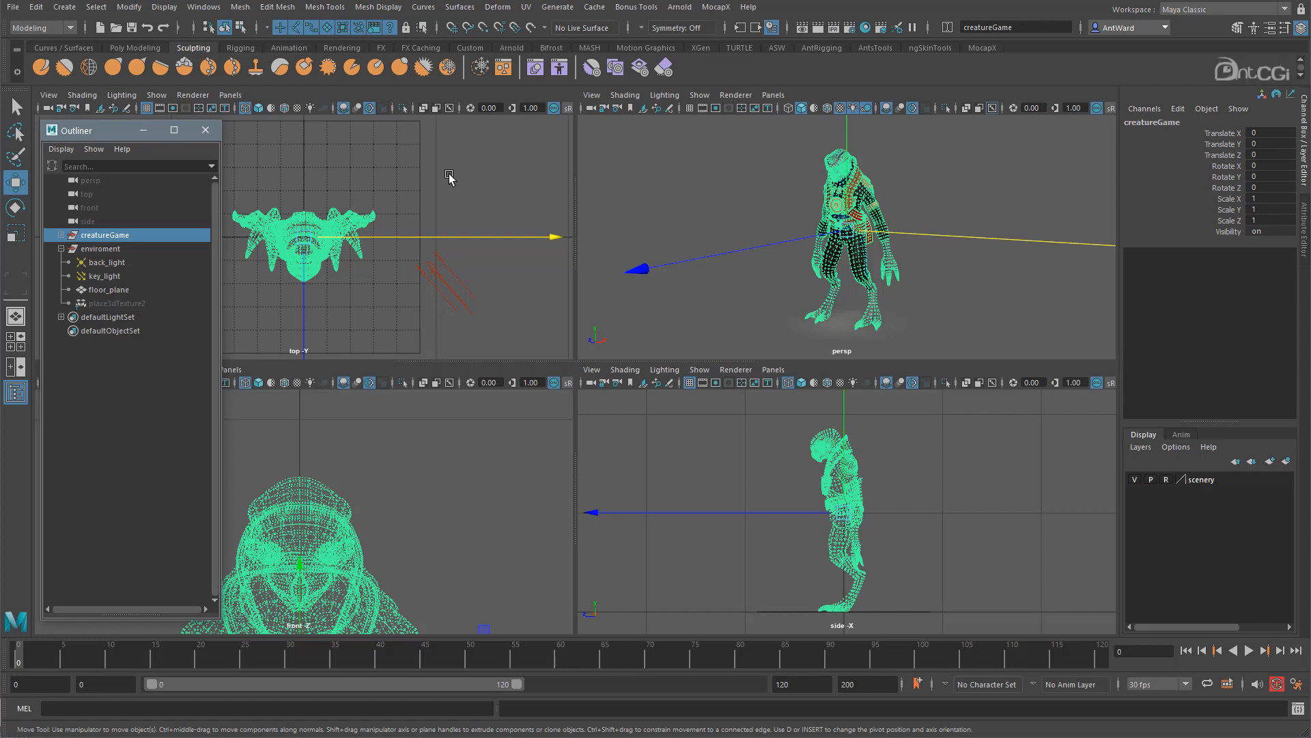
{"action": "left_click", "coordinate": [129, 7]}
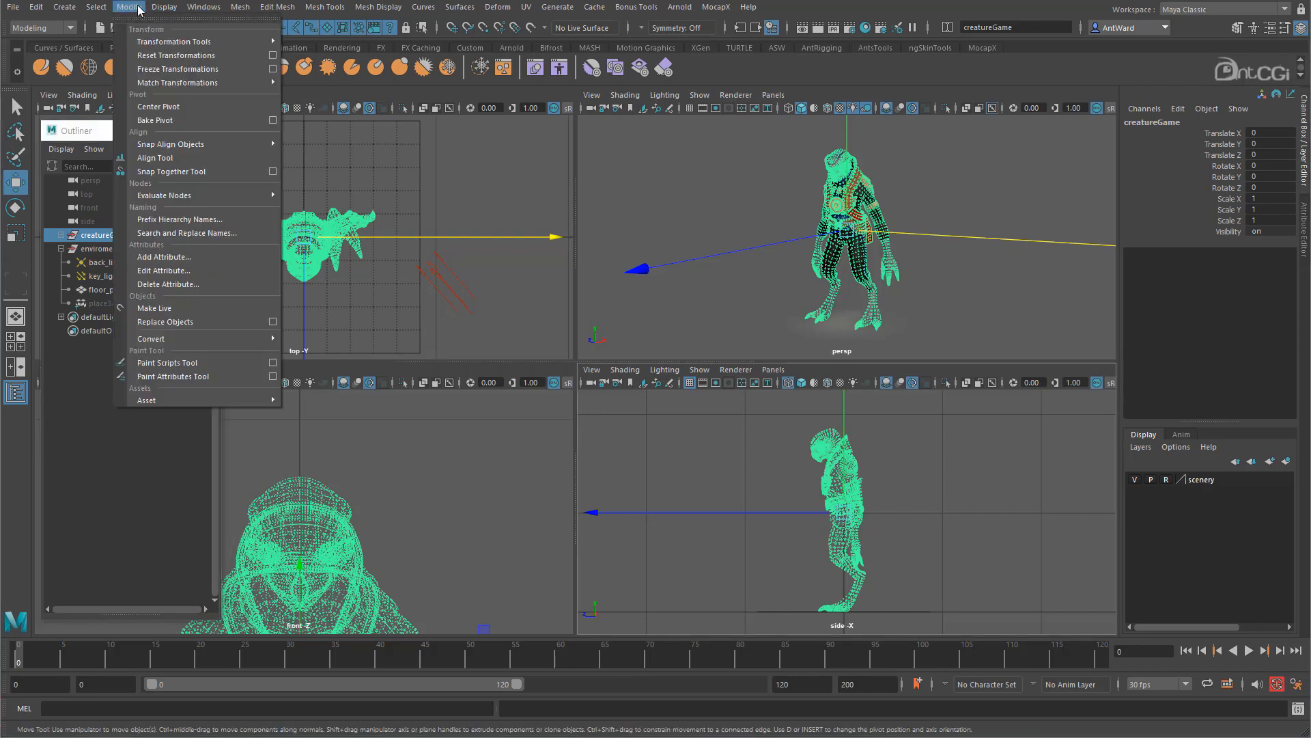
{"action": "left_click", "coordinate": [273, 70]}
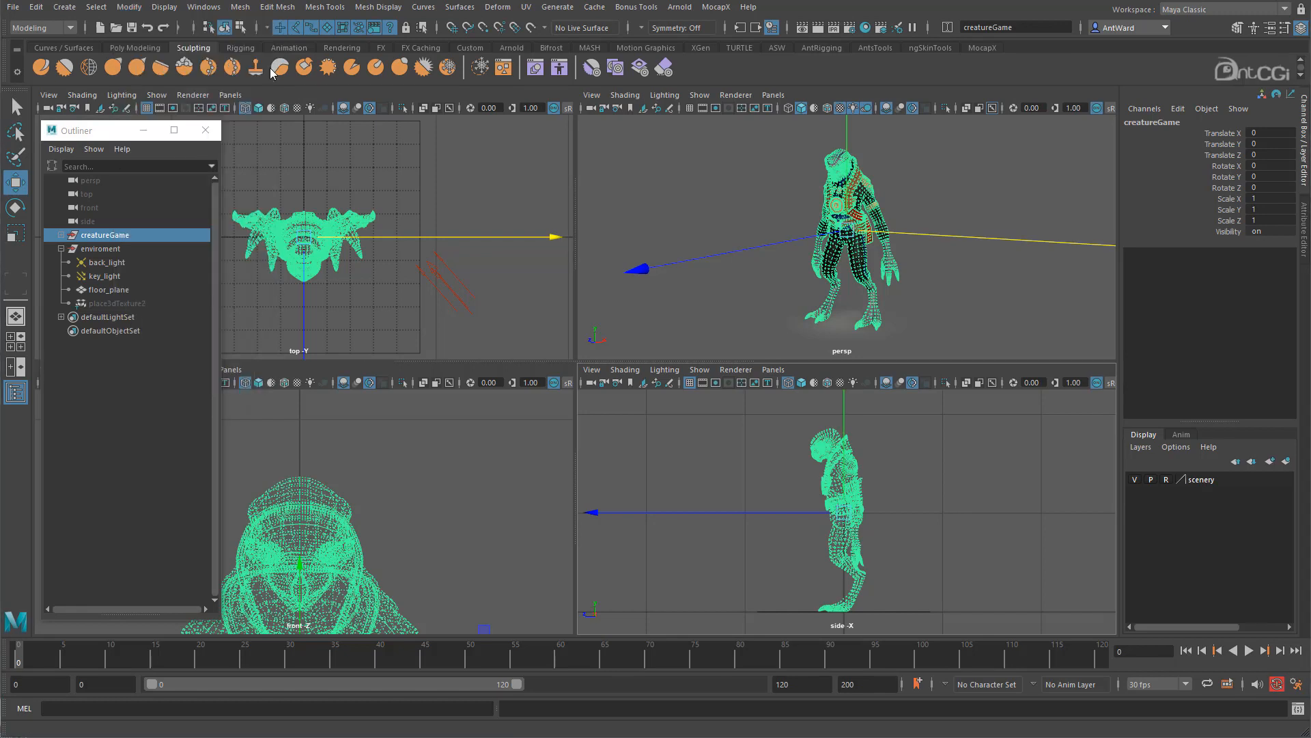
{"action": "left_click", "coordinate": [261, 286]}
{"action": "left_click", "coordinate": [269, 312]}
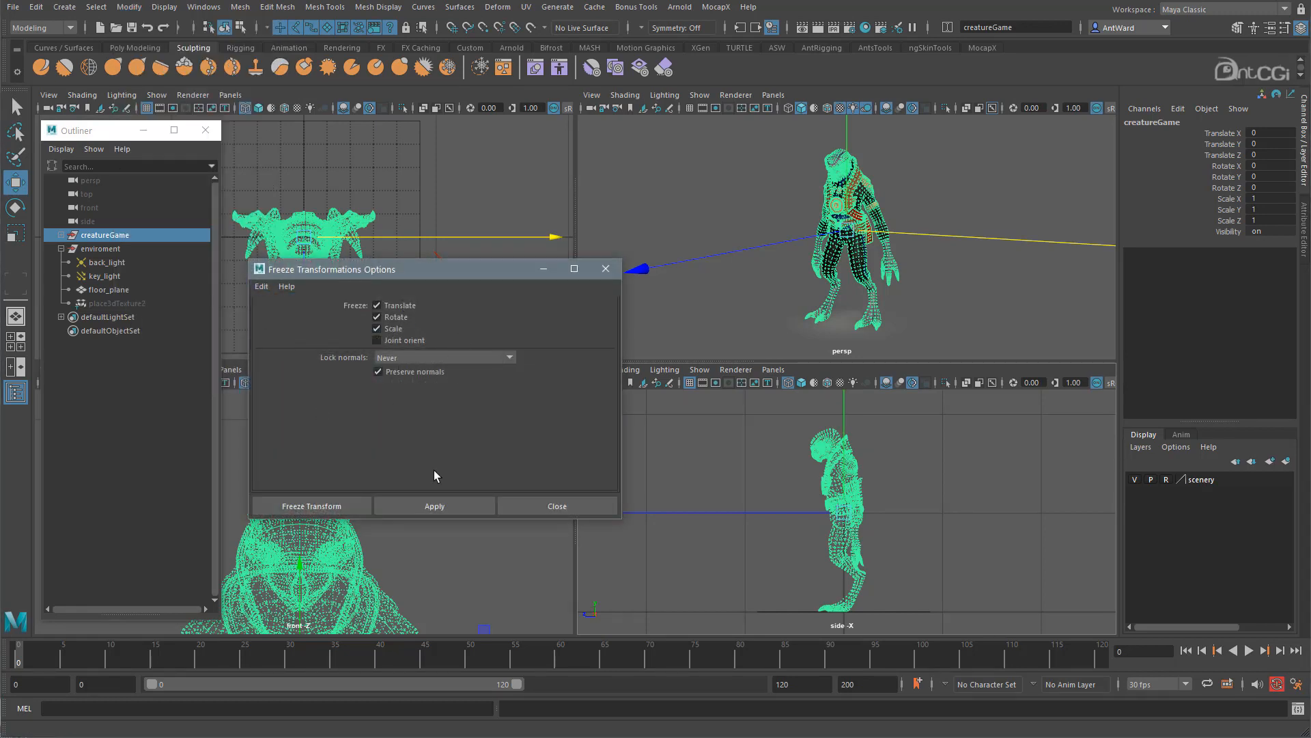
{"action": "left_click", "coordinate": [337, 505]}
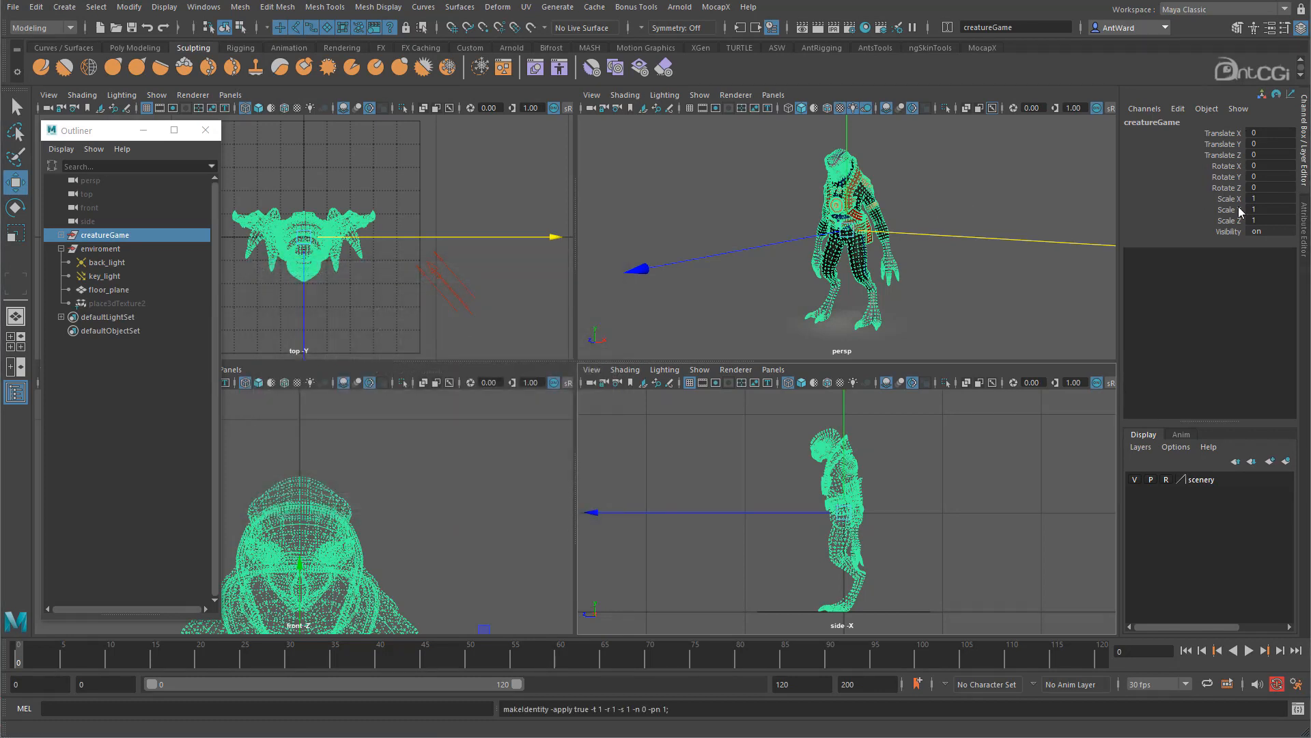
Step: Expand the creatureGame group and check the transform values of cowl_wood_game, head_game, necklace and hook_lf
{"action": "left_click", "coordinate": [61, 235]}
{"action": "left_click", "coordinate": [110, 249]}
{"action": "left_click", "coordinate": [111, 263]}
{"action": "left_click", "coordinate": [115, 289]}
{"action": "left_click", "coordinate": [113, 317]}
Step: Center the pivots of all objects in the creatureGame group, from cowl_wood_game through belt_wood
{"action": "left_click", "coordinate": [120, 250]}
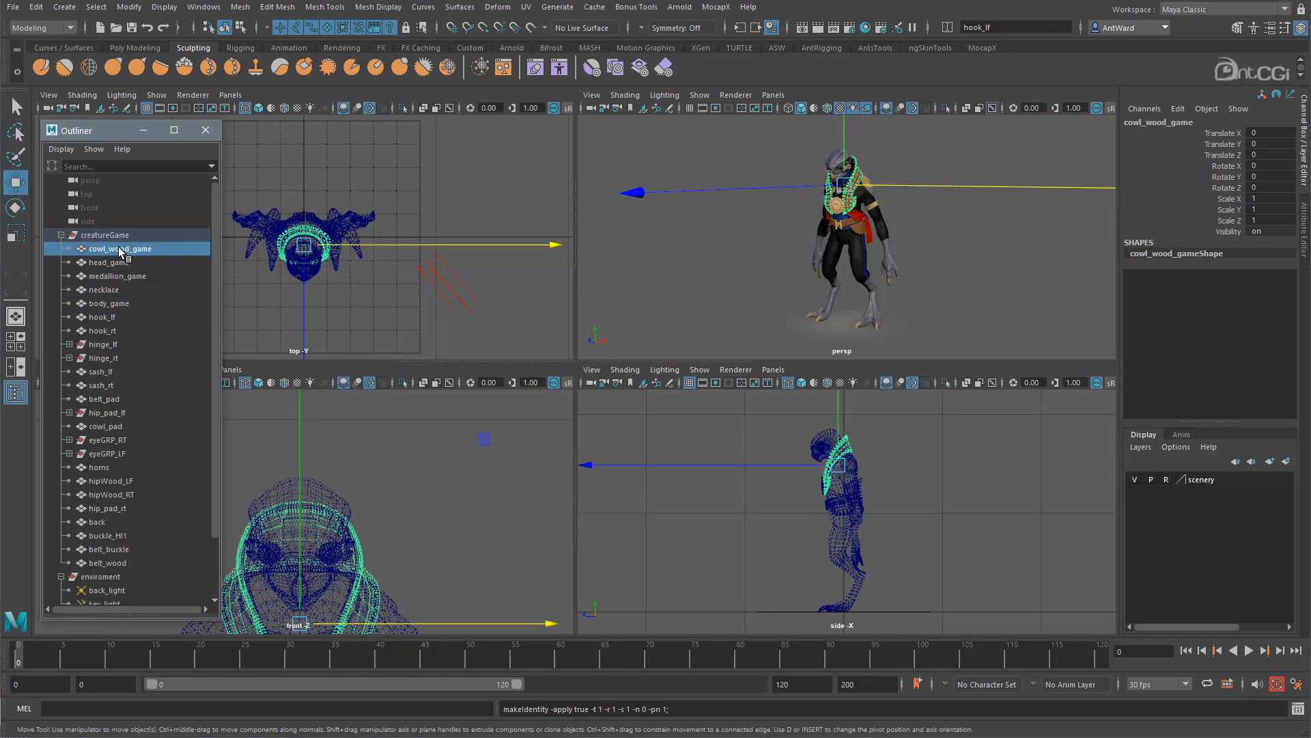
{"action": "scroll", "coordinate": [145, 399], "scroll_direction": "down", "scroll_amount": 2}
{"action": "left_click", "coordinate": [108, 494], "text": "shift"}
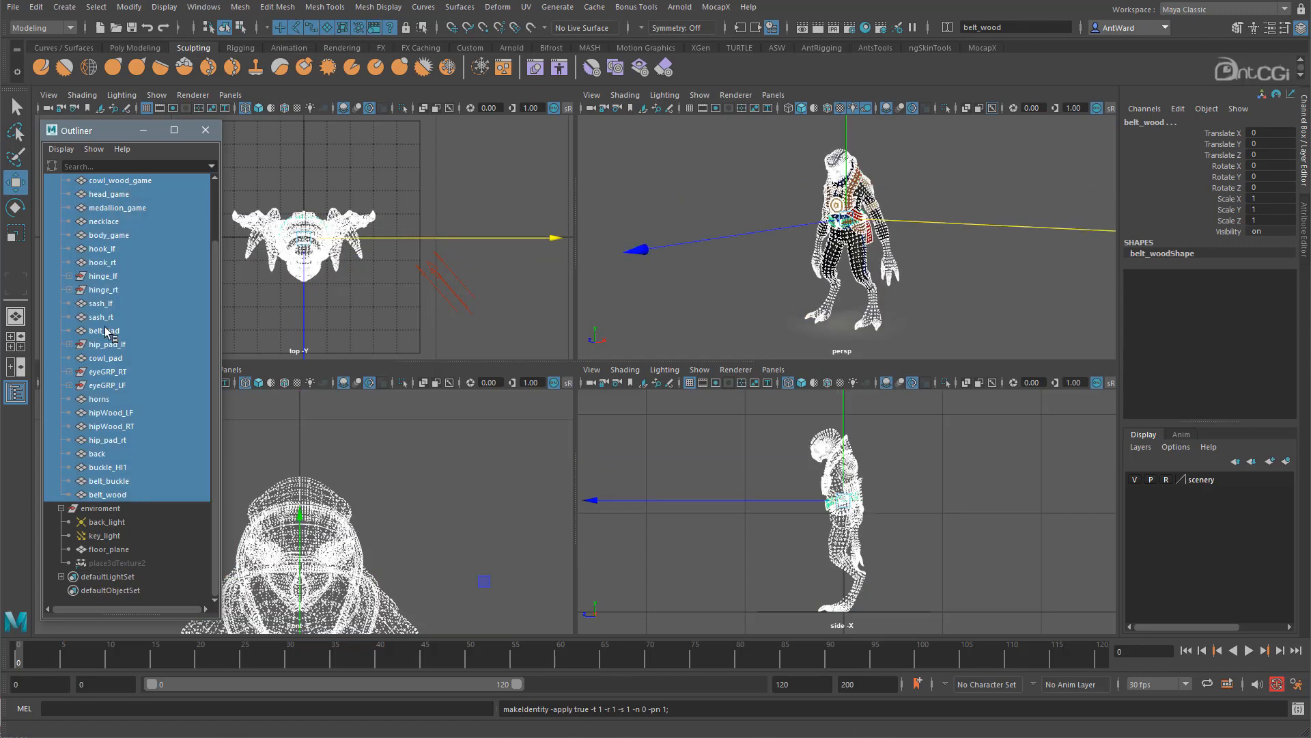
{"action": "left_click", "coordinate": [129, 7]}
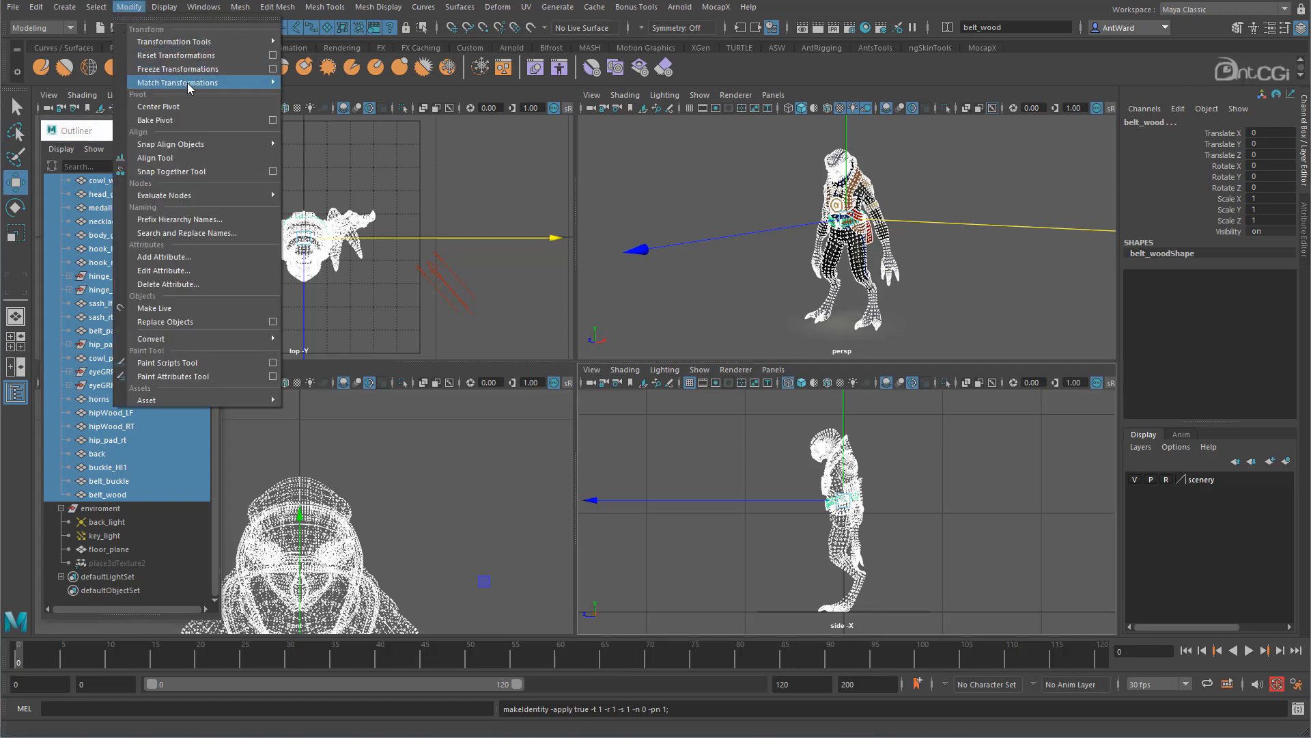
{"action": "left_click", "coordinate": [197, 108]}
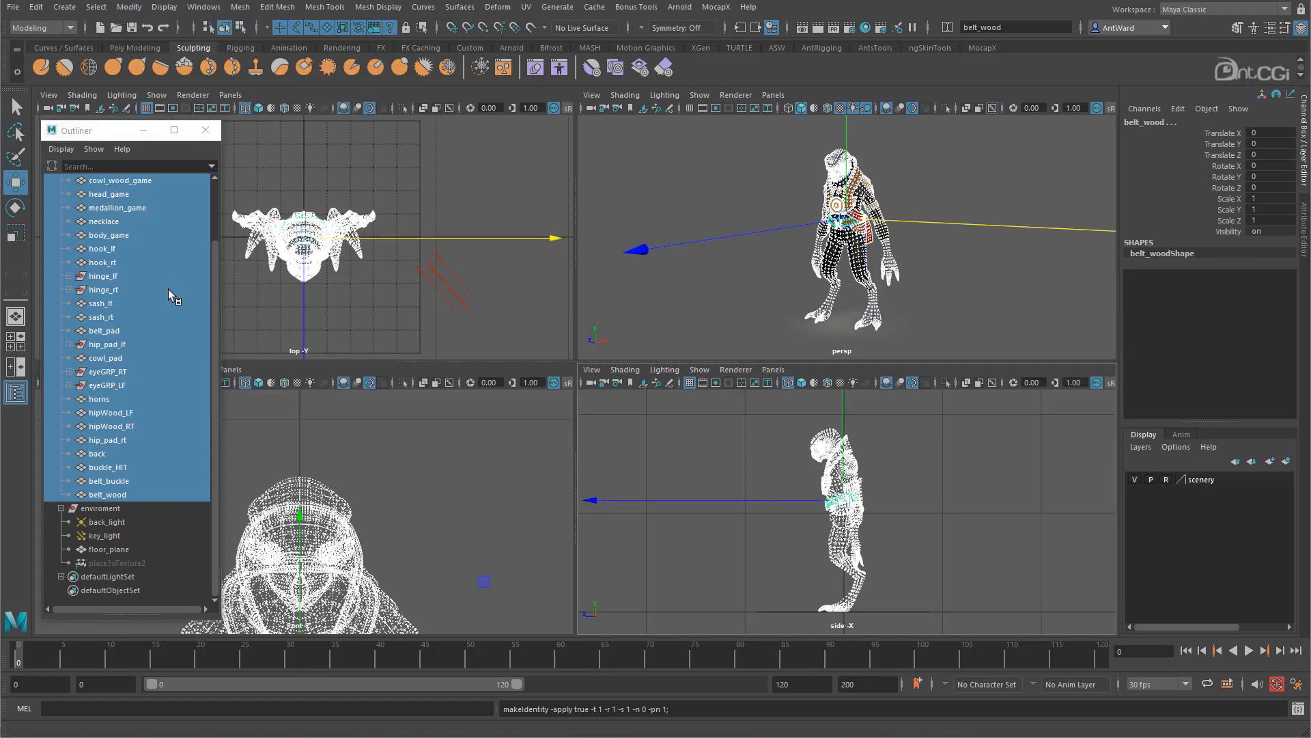
Step: Check the pivot positions and transform values of head_game, cowl_wood_game, medallion_game, hook_lf, sash_rt and eyeGRP_LF
{"action": "left_click", "coordinate": [125, 195]}
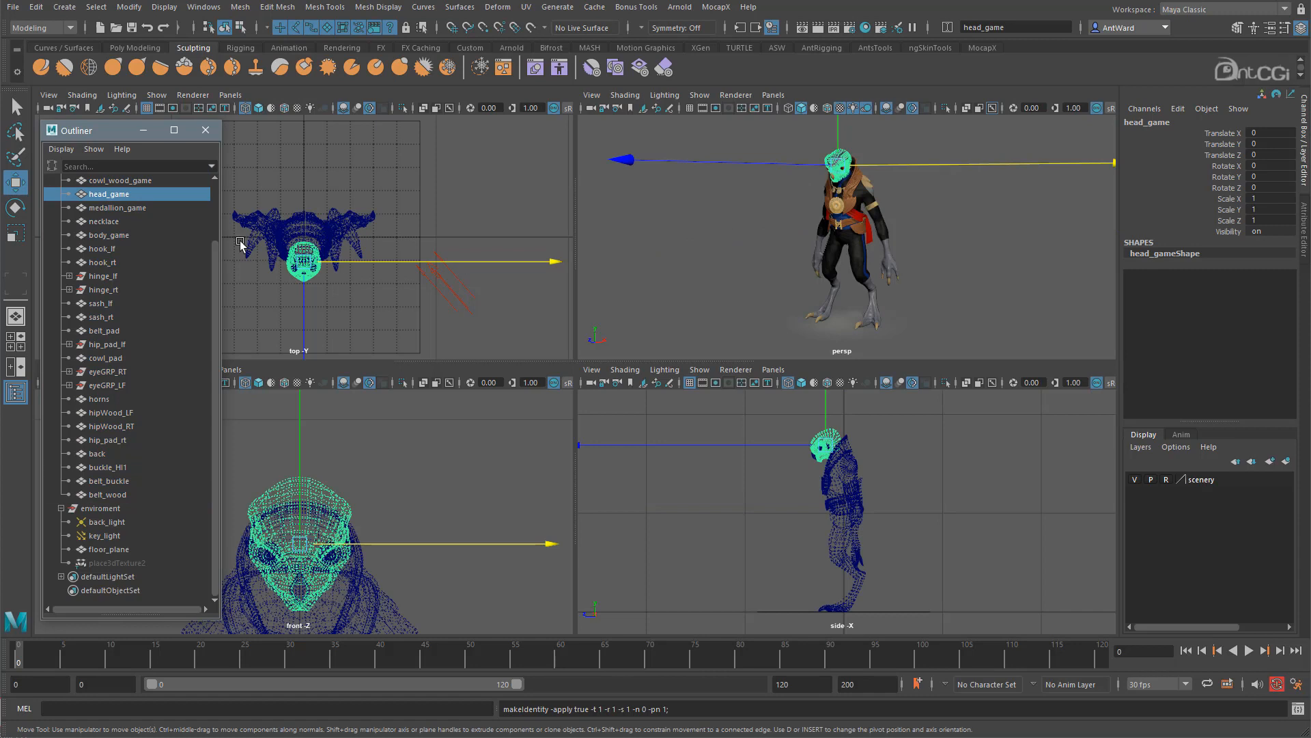
{"action": "left_click", "coordinate": [153, 182]}
{"action": "left_click", "coordinate": [144, 209]}
{"action": "left_click", "coordinate": [142, 250]}
{"action": "left_click", "coordinate": [143, 317]}
{"action": "left_click", "coordinate": [139, 384]}
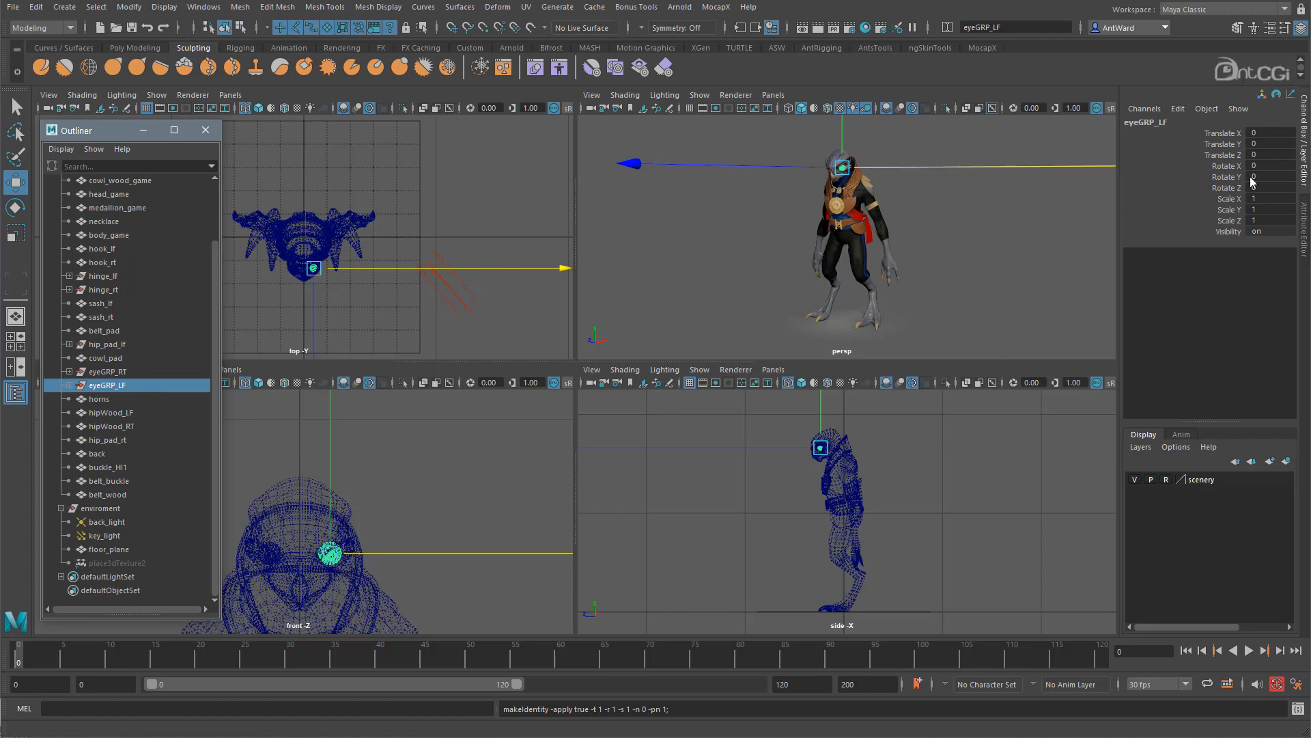
Step: Select eyeGRP_RT and eyeGRP_LF together in the creatureGame group
{"action": "scroll", "coordinate": [123, 294], "scroll_direction": "up", "scroll_amount": 2}
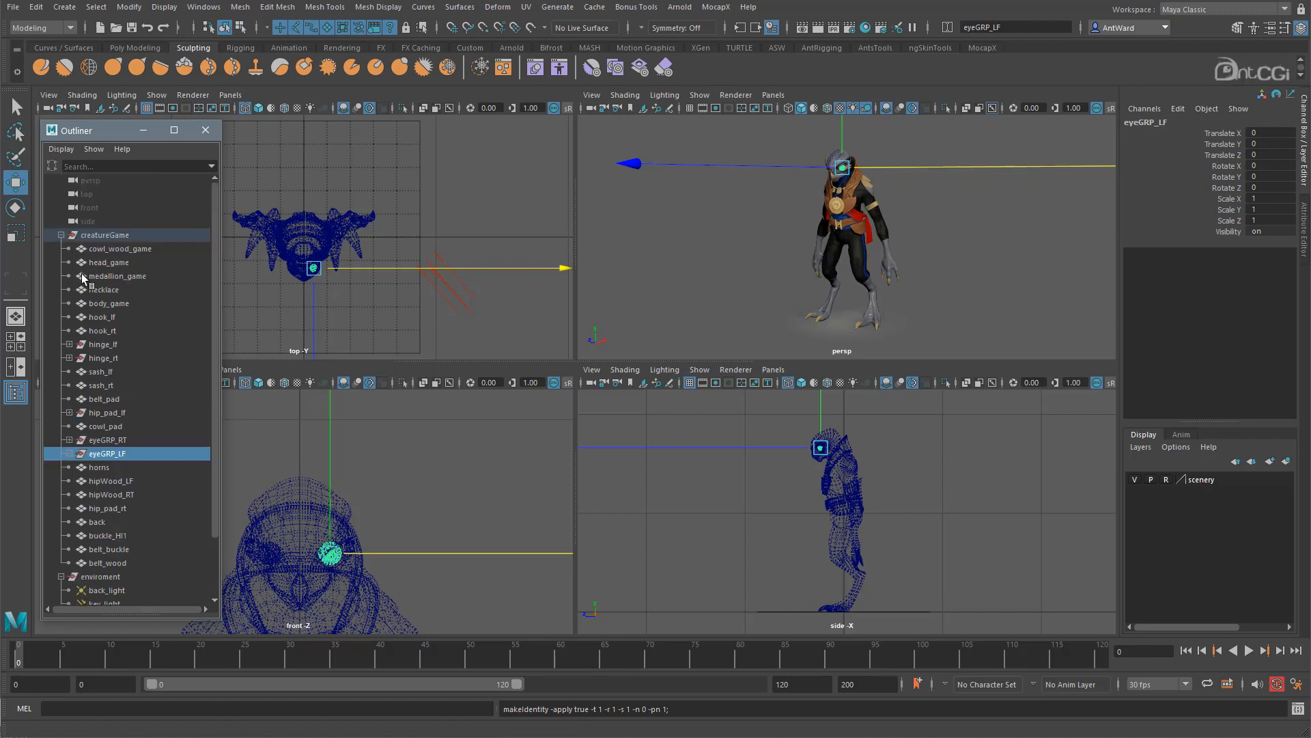
{"action": "left_click", "coordinate": [61, 235]}
{"action": "key", "text": "f"}
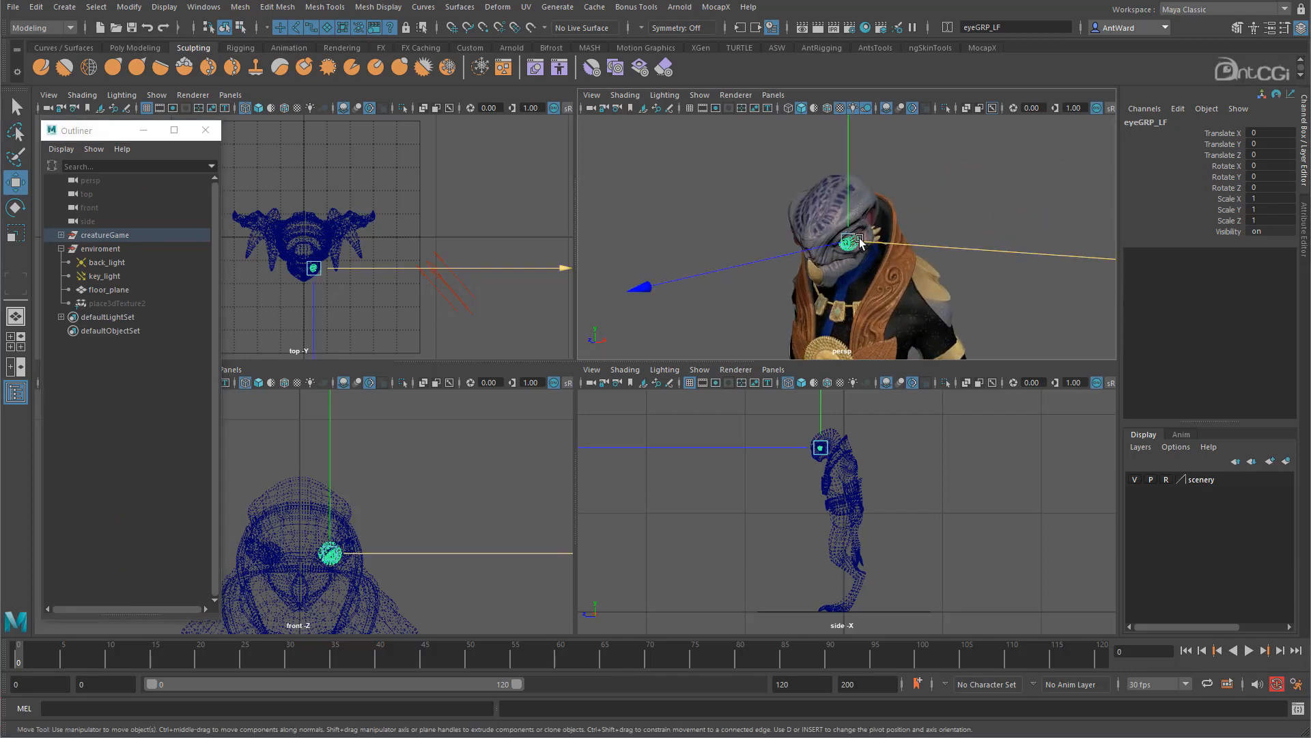
{"action": "left_click", "coordinate": [61, 235]}
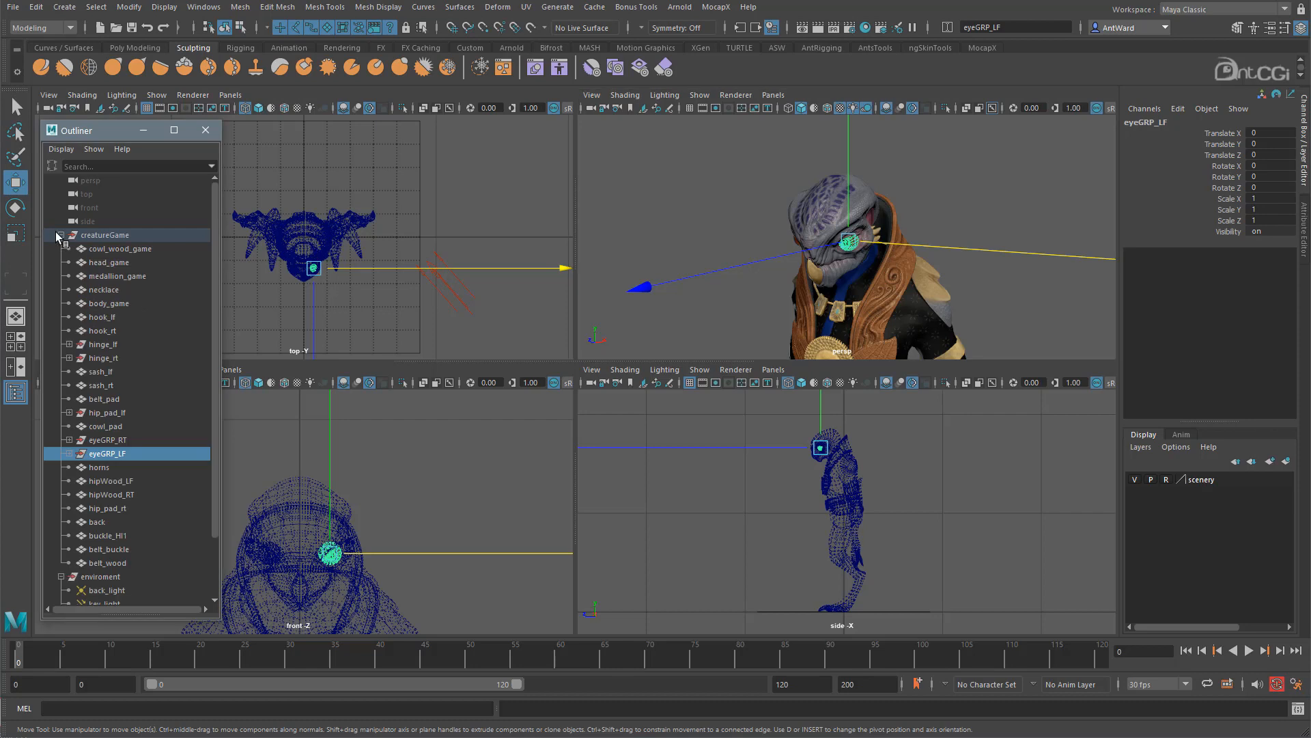
{"action": "left_click", "coordinate": [107, 440]}
{"action": "left_click", "coordinate": [109, 454], "text": "ctrl"}
{"action": "left_click_drag", "start_coordinate": [972, 265], "coordinate": [952, 262], "text": "alt"}
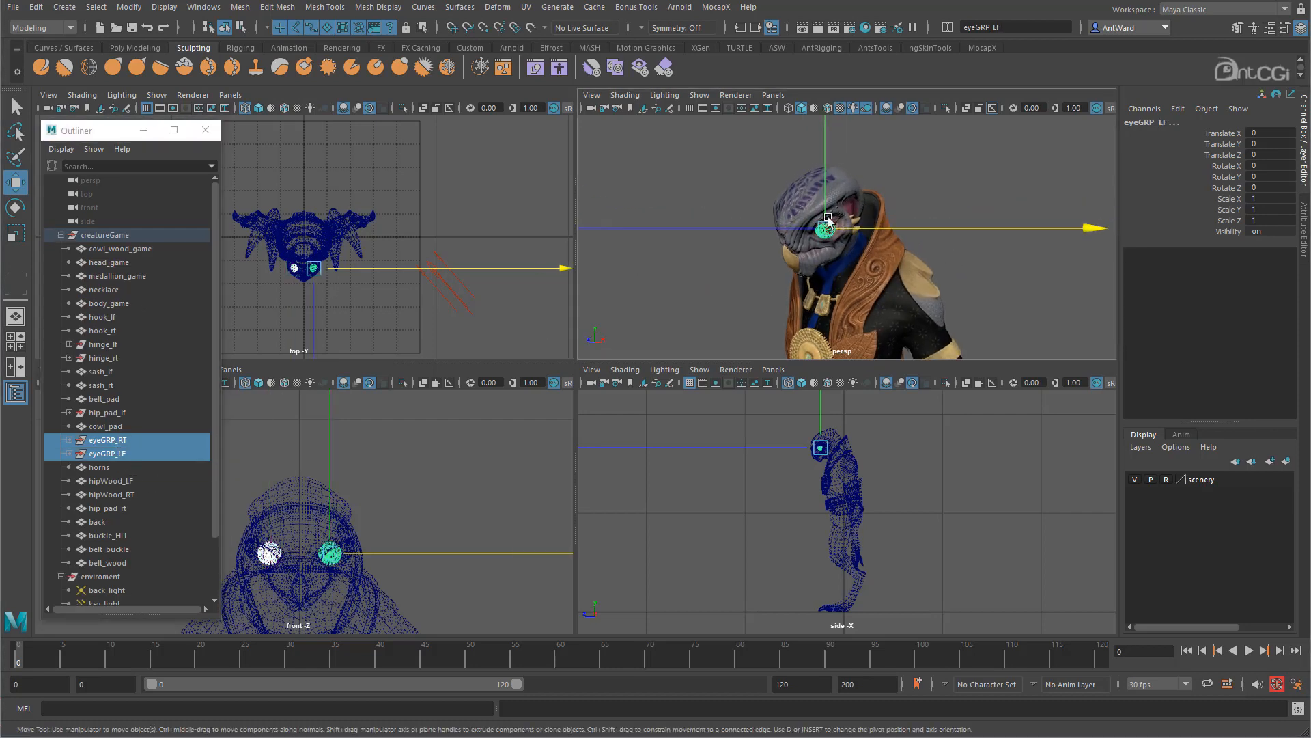
Step: Isolate the two selected eye groups in the front view
{"action": "middle_click_drag", "start_coordinate": [447, 480], "coordinate": [457, 416], "text": "alt"}
{"action": "right_click_drag", "start_coordinate": [362, 502], "coordinate": [683, 513], "text": "alt"}
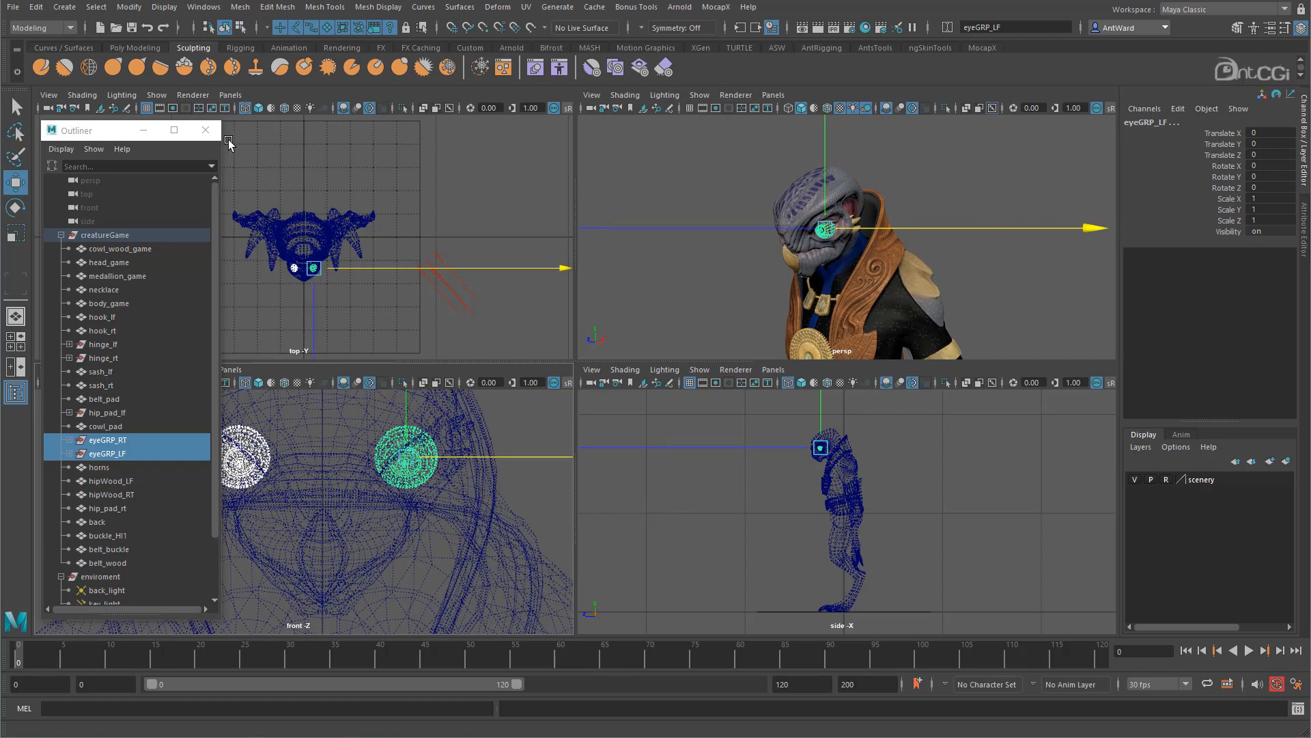
{"action": "left_click_drag", "start_coordinate": [101, 135], "coordinate": [0, 135]}
{"action": "middle_click_drag", "start_coordinate": [368, 517], "coordinate": [362, 538], "text": "alt"}
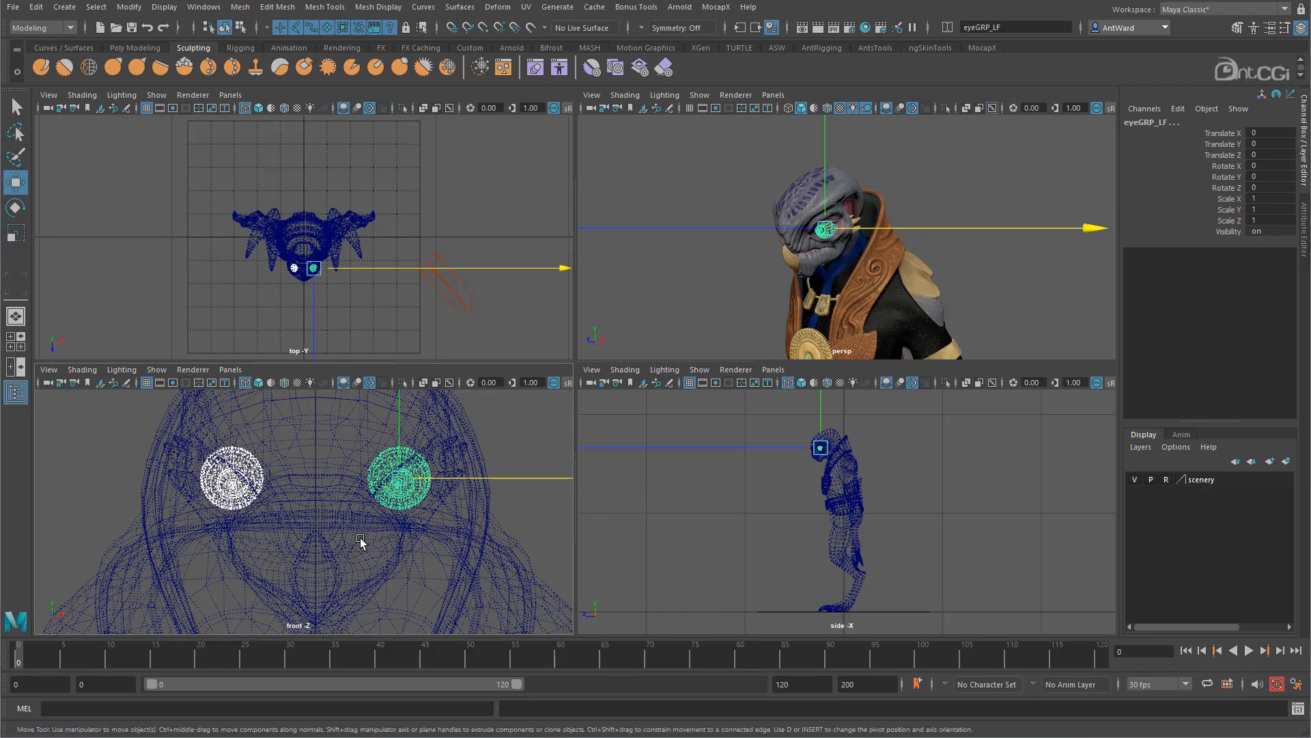
{"action": "left_click", "coordinate": [156, 370]}
{"action": "mouse_move", "coordinate": [185, 329]}
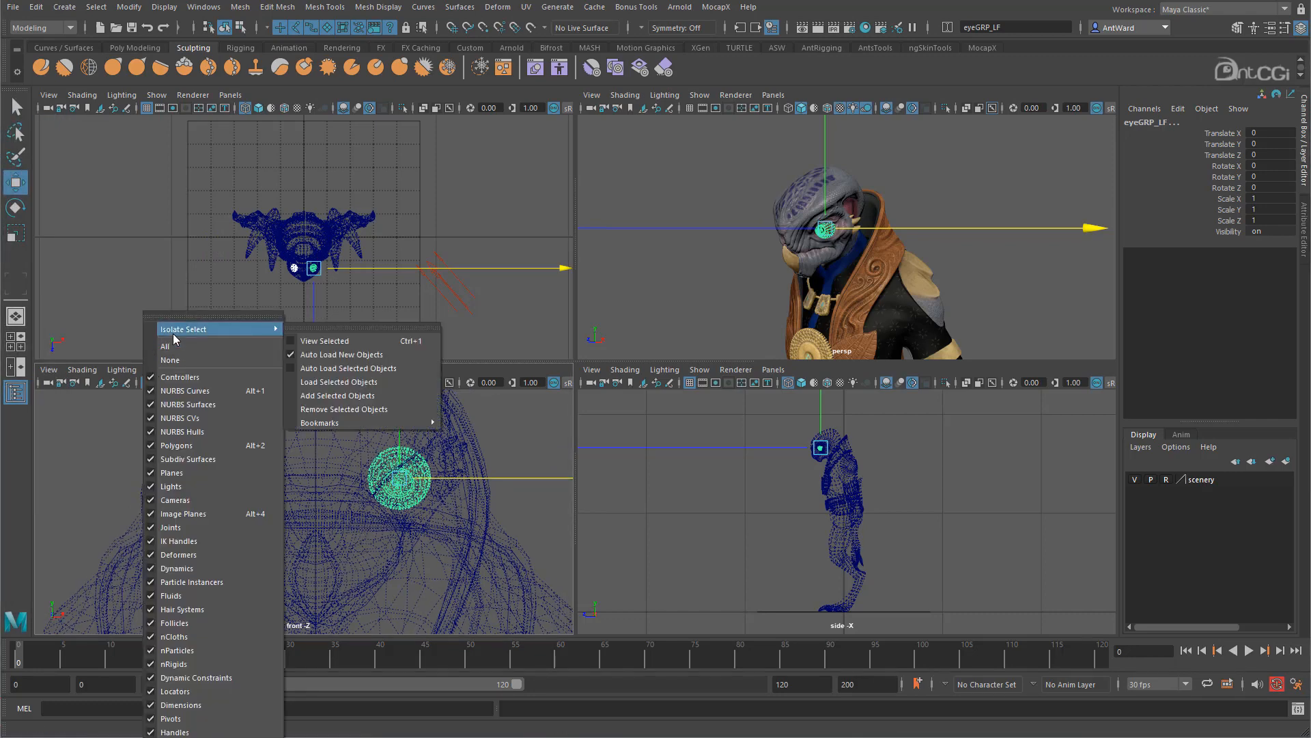
{"action": "left_click", "coordinate": [338, 340]}
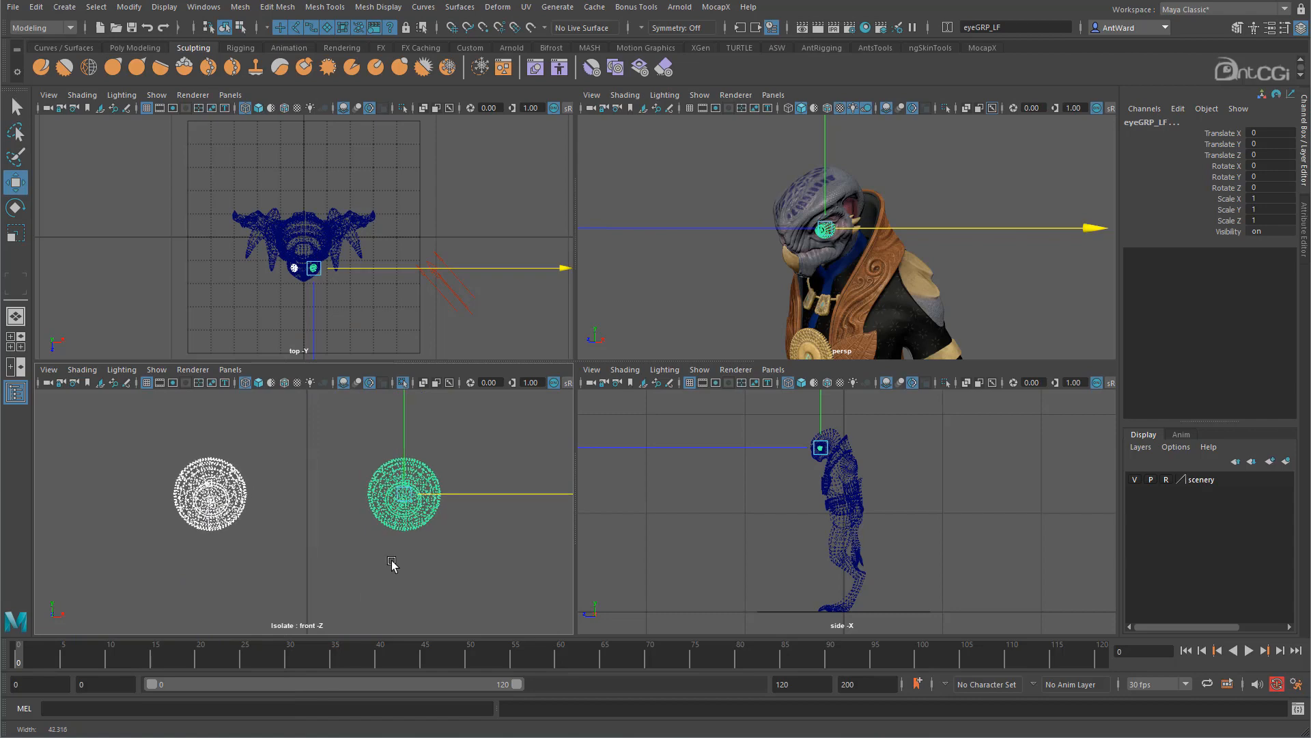
{"action": "scroll", "coordinate": [391, 563], "scroll_direction": "up", "scroll_amount": 4}
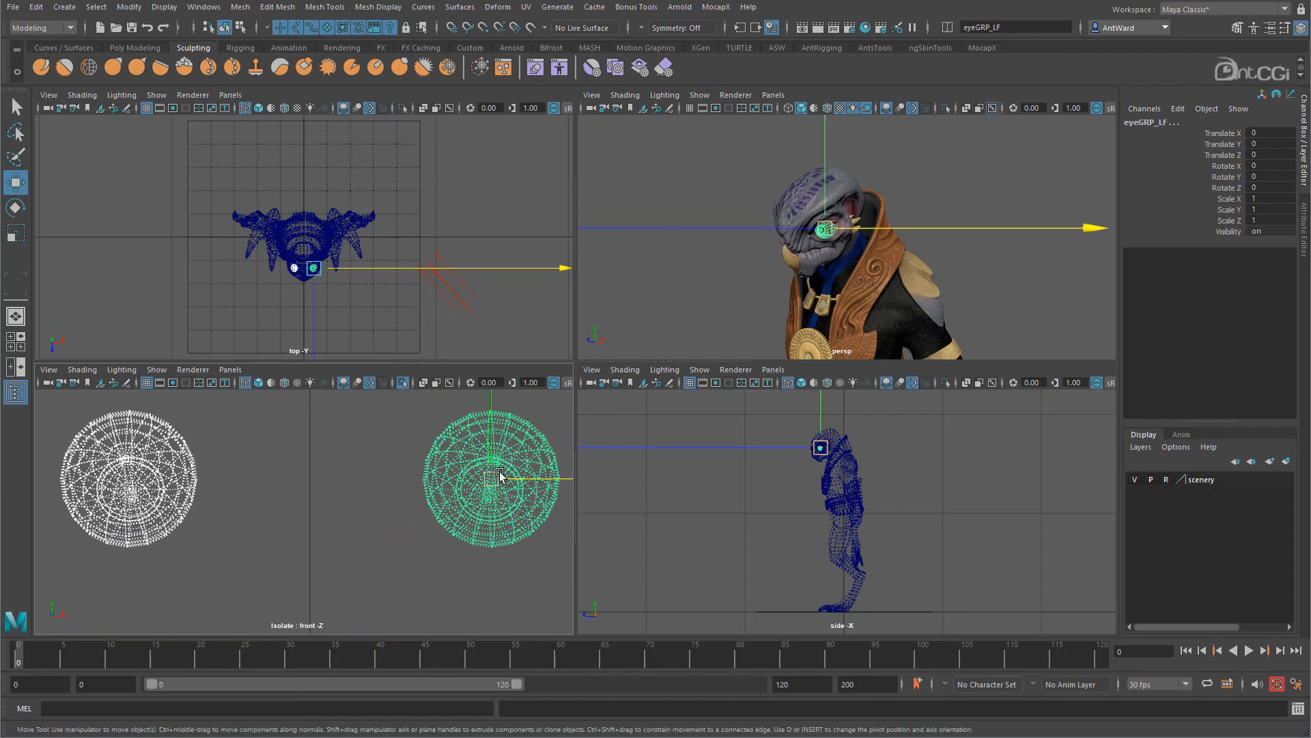
Step: Rotate both eye groups about -17.4 degrees in X in the side view to level their geometry
{"action": "key", "text": "shift+f"}
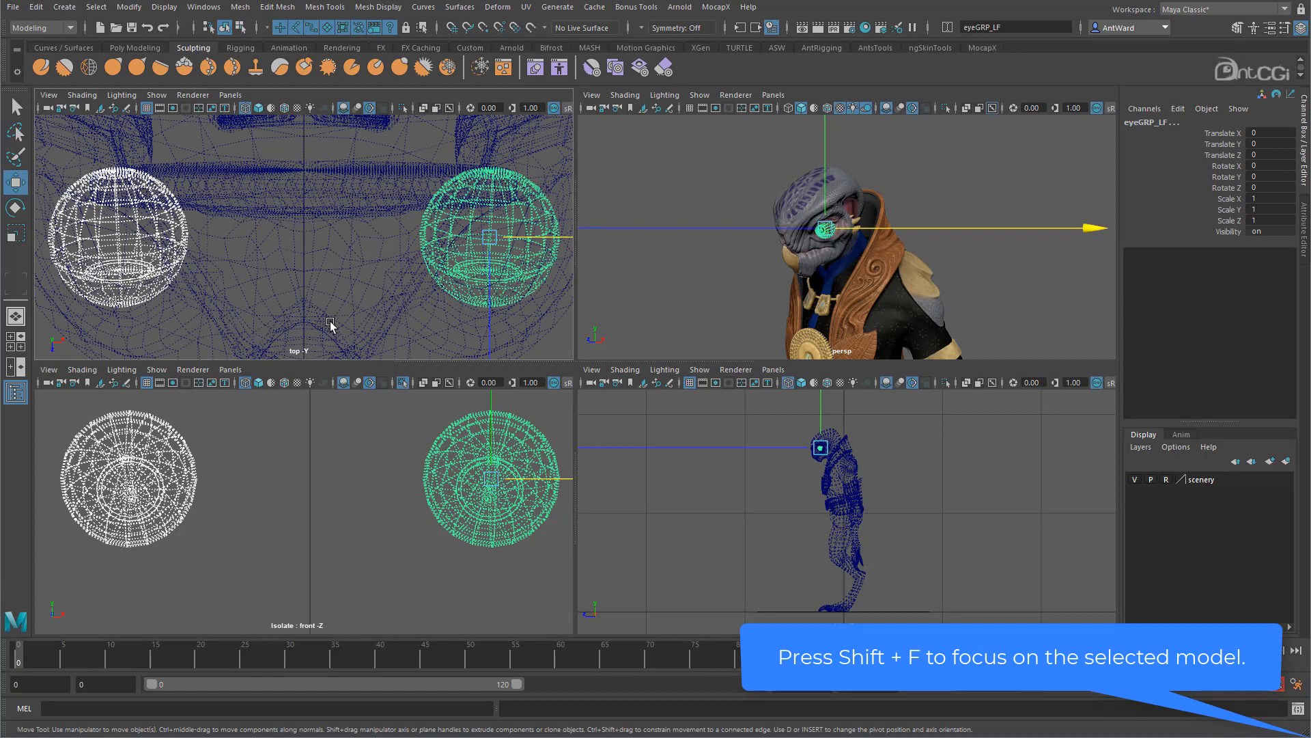
{"action": "key", "text": "shift+f"}
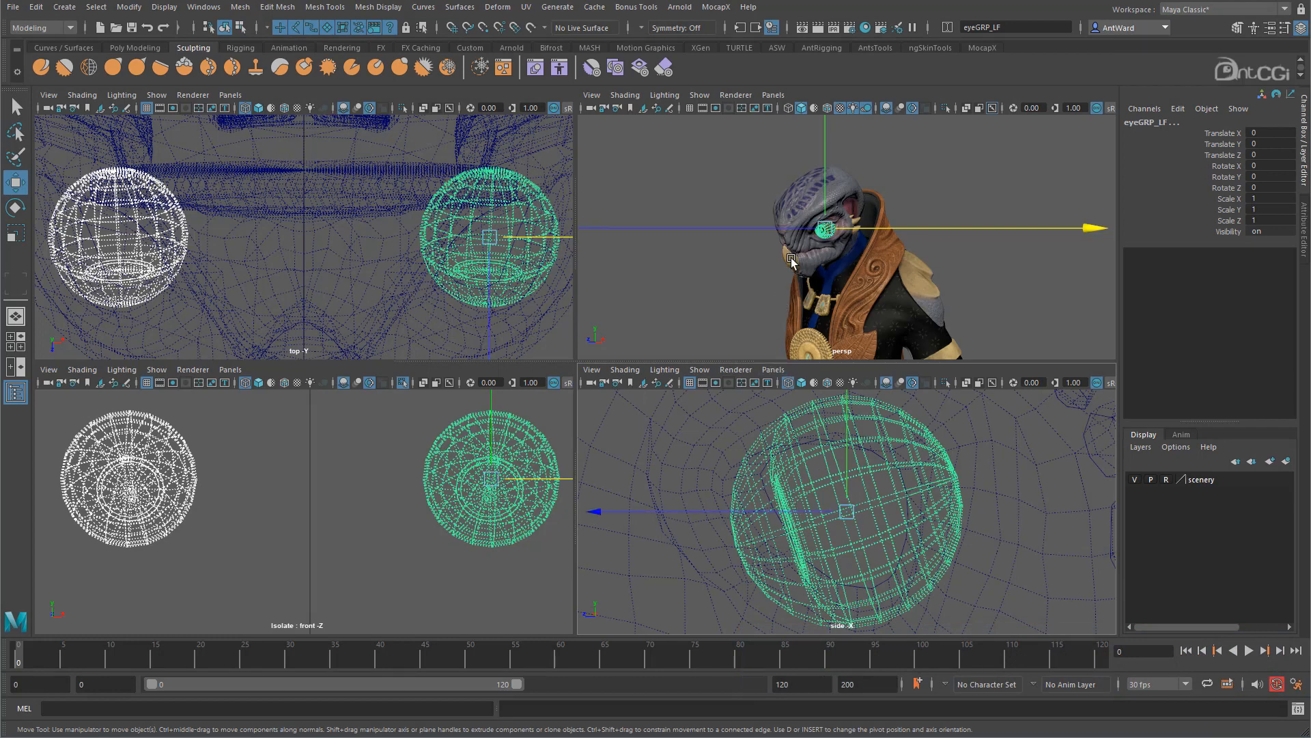
{"action": "key", "text": "f"}
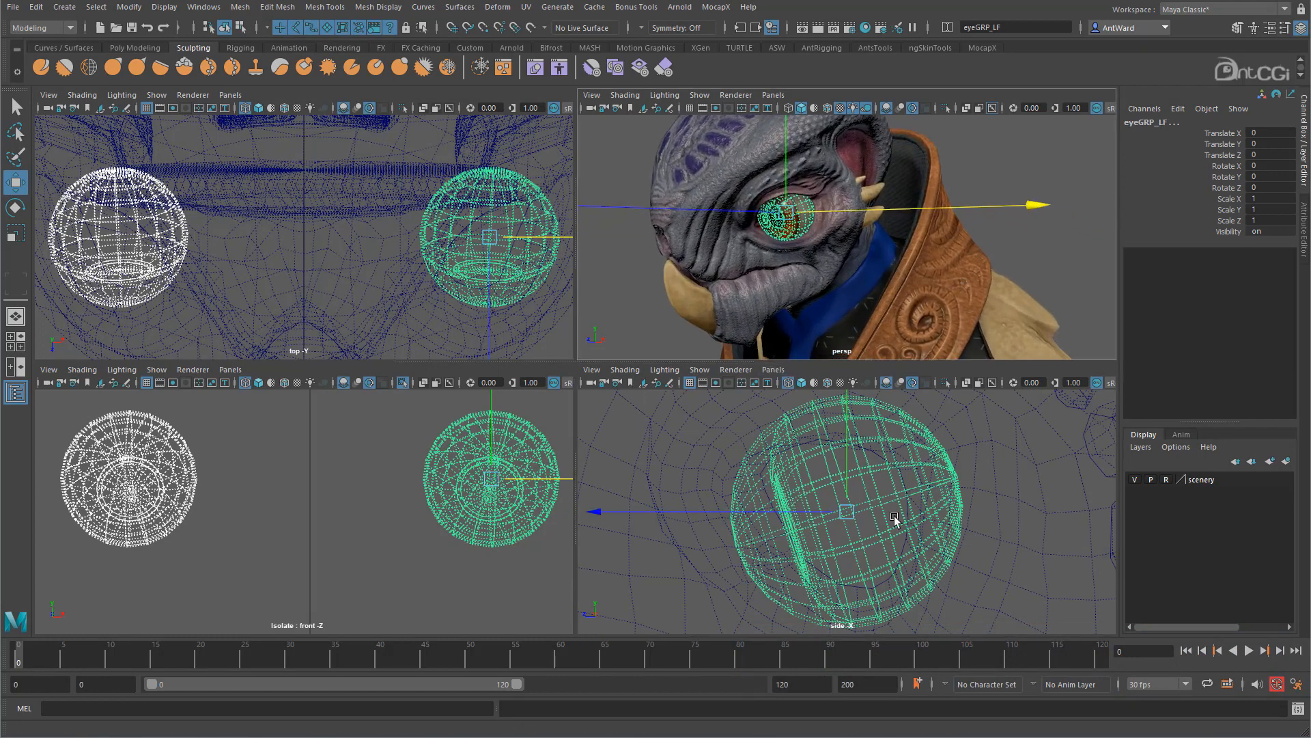
{"action": "key", "text": "e"}
{"action": "right_click_drag", "start_coordinate": [935, 549], "coordinate": [603, 514], "text": "alt"}
{"action": "middle_click_drag", "start_coordinate": [886, 547], "coordinate": [976, 501], "text": "alt"}
{"action": "right_click_drag", "start_coordinate": [976, 500], "coordinate": [773, 503], "text": "alt"}
{"action": "middle_click_drag", "start_coordinate": [773, 503], "coordinate": [867, 504], "text": "alt"}
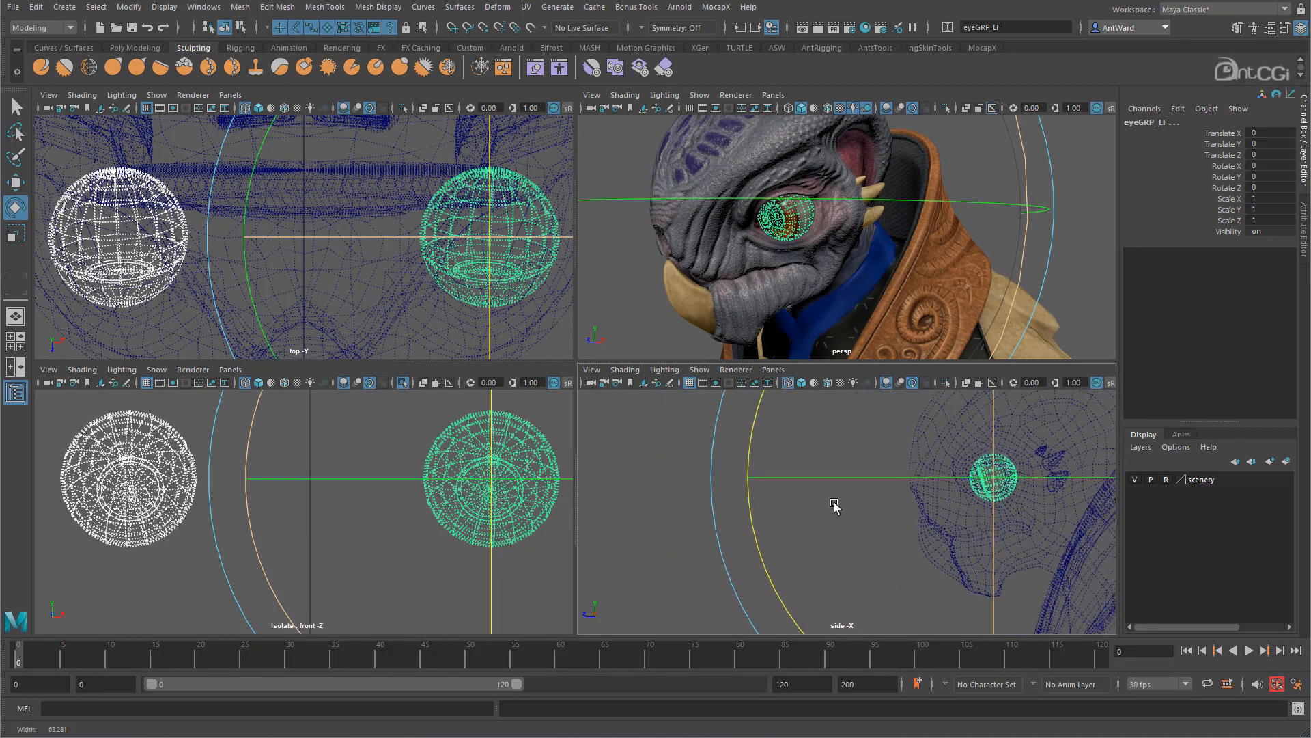
{"action": "right_click_drag", "start_coordinate": [866, 504], "coordinate": [823, 504], "text": "alt"}
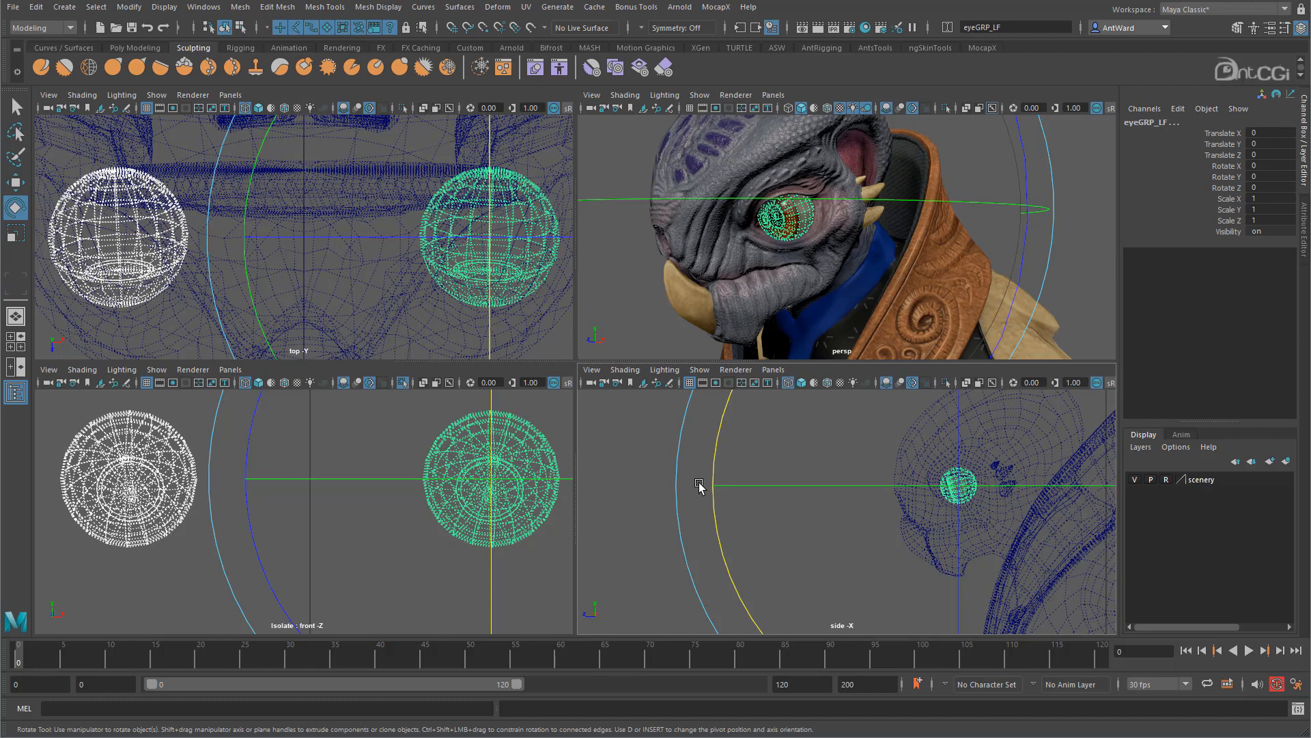
{"action": "scroll", "coordinate": [989, 524], "scroll_direction": "up", "scroll_amount": 2}
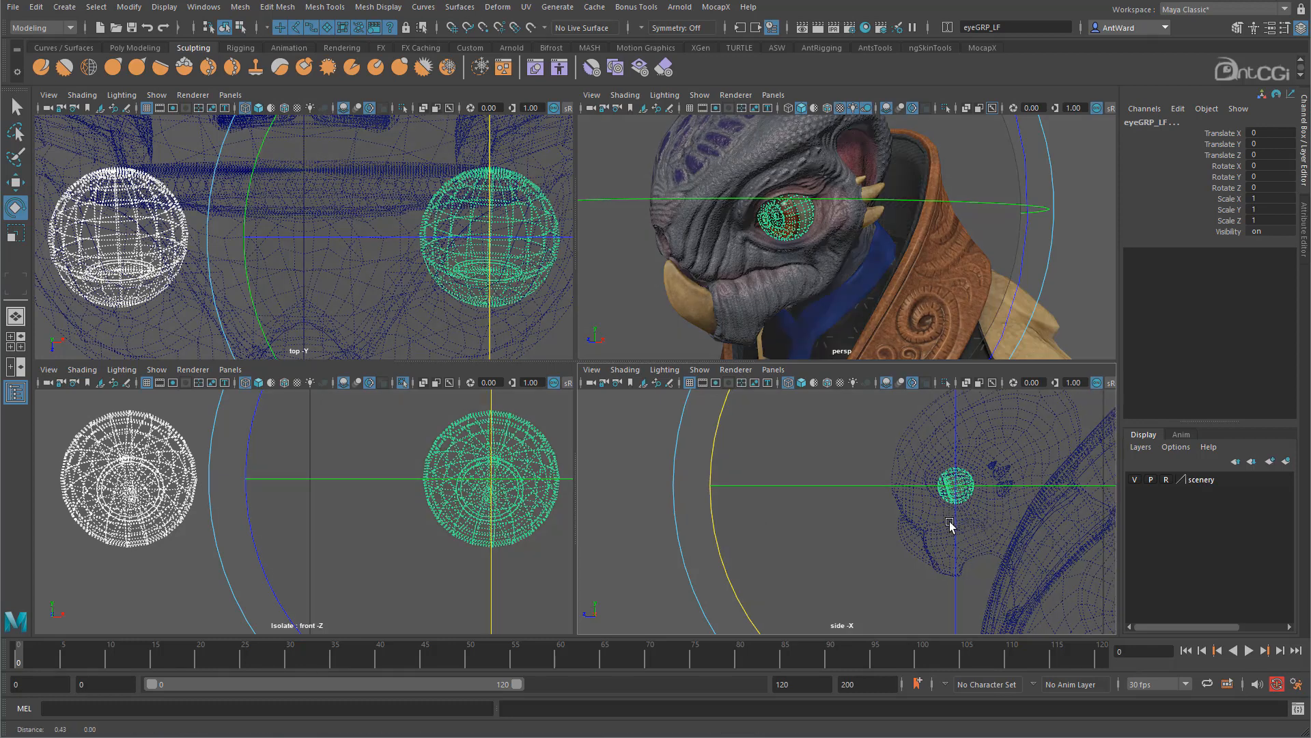
{"action": "middle_click_drag", "start_coordinate": [989, 524], "coordinate": [864, 555], "text": "alt"}
{"action": "scroll", "coordinate": [865, 554], "scroll_direction": "up", "scroll_amount": 5}
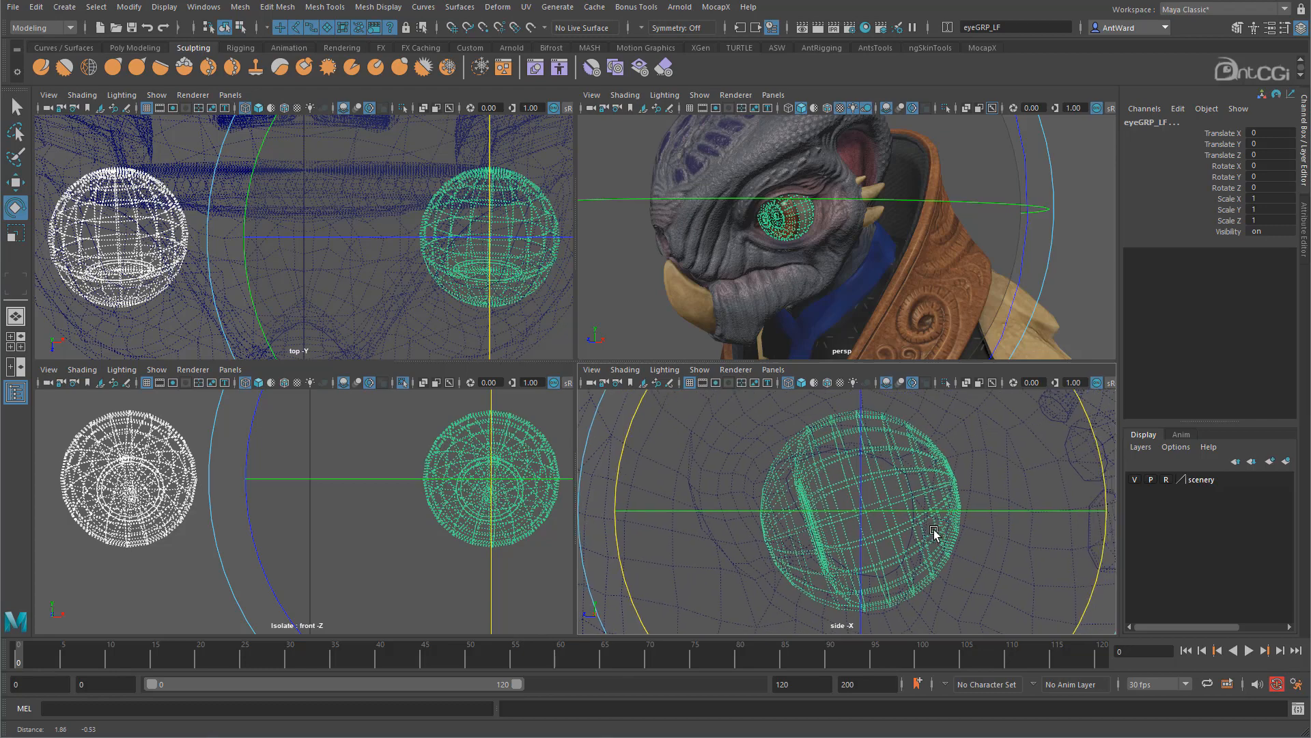
{"action": "middle_click_drag", "start_coordinate": [930, 527], "coordinate": [913, 530], "text": "alt"}
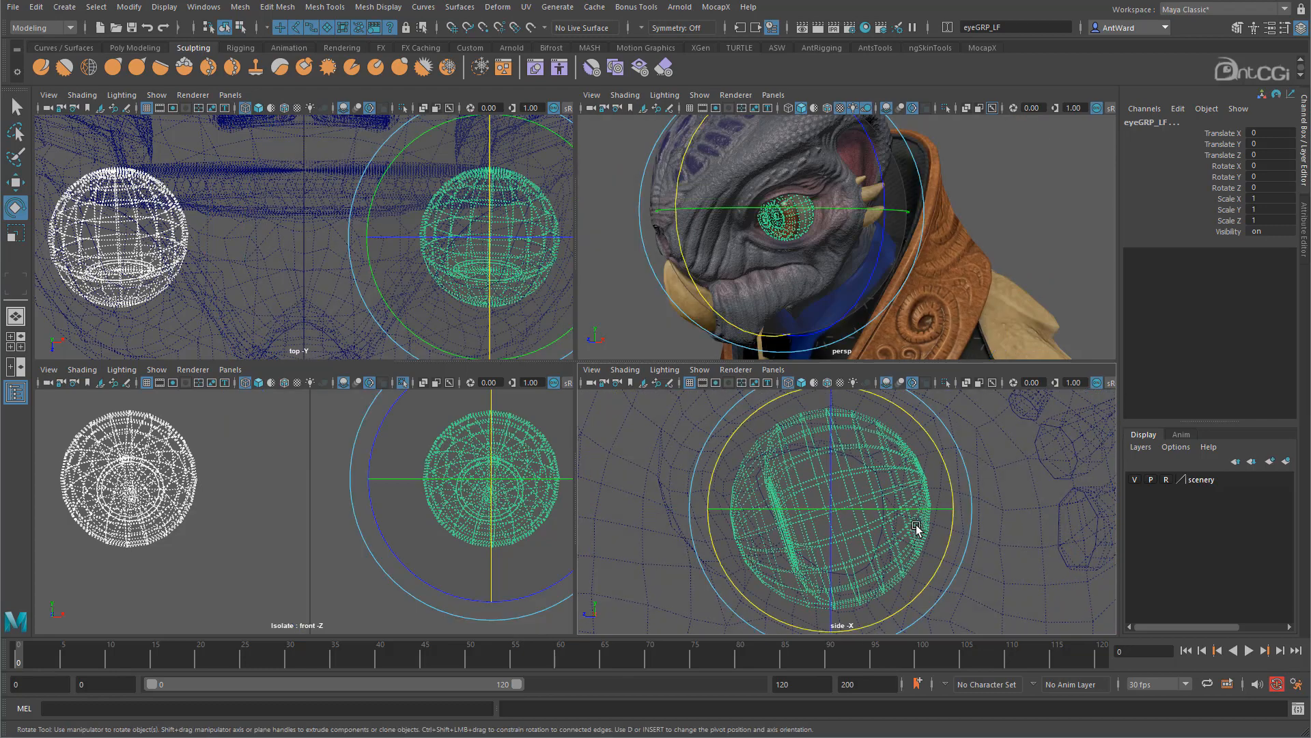
{"action": "left_click_drag", "start_coordinate": [888, 399], "coordinate": [921, 419]}
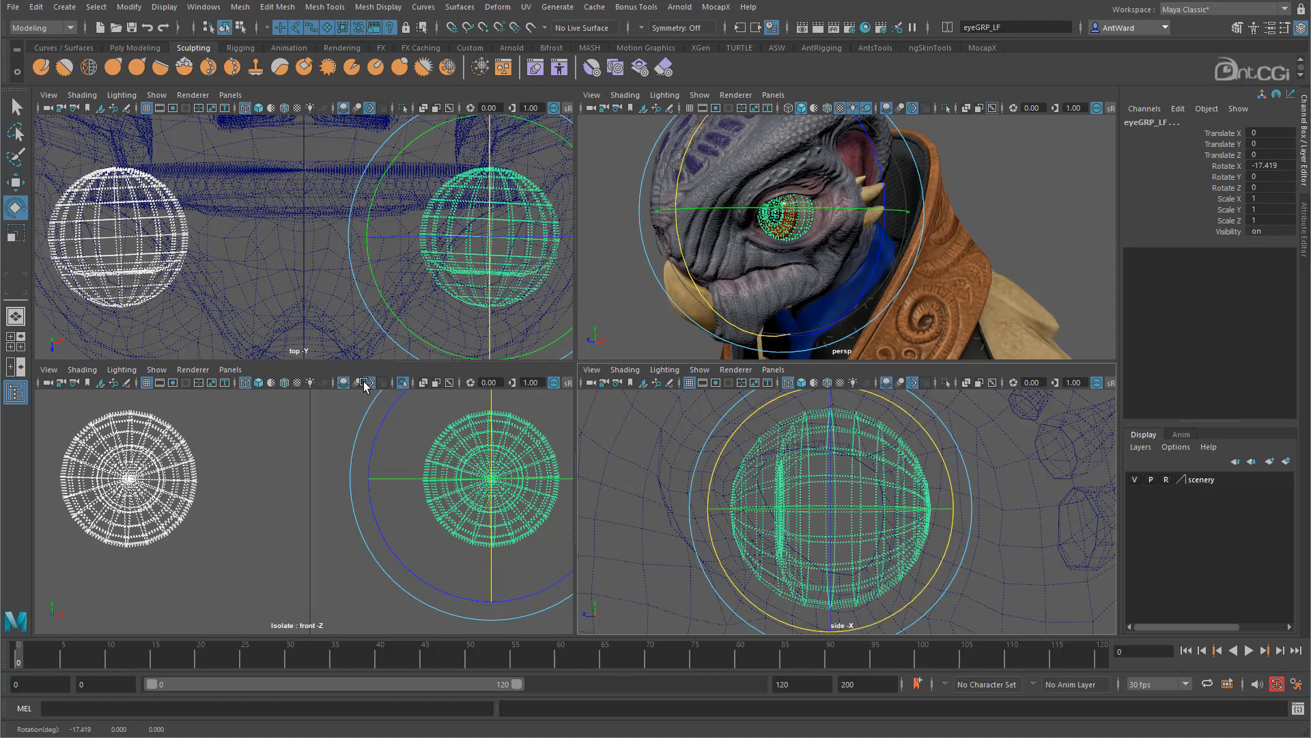
Step: Rotate both eye groups about 2.5 degrees in Y in the top view and hide eyeGRP_RT
{"action": "left_click_drag", "start_coordinate": [417, 338], "coordinate": [422, 339]}
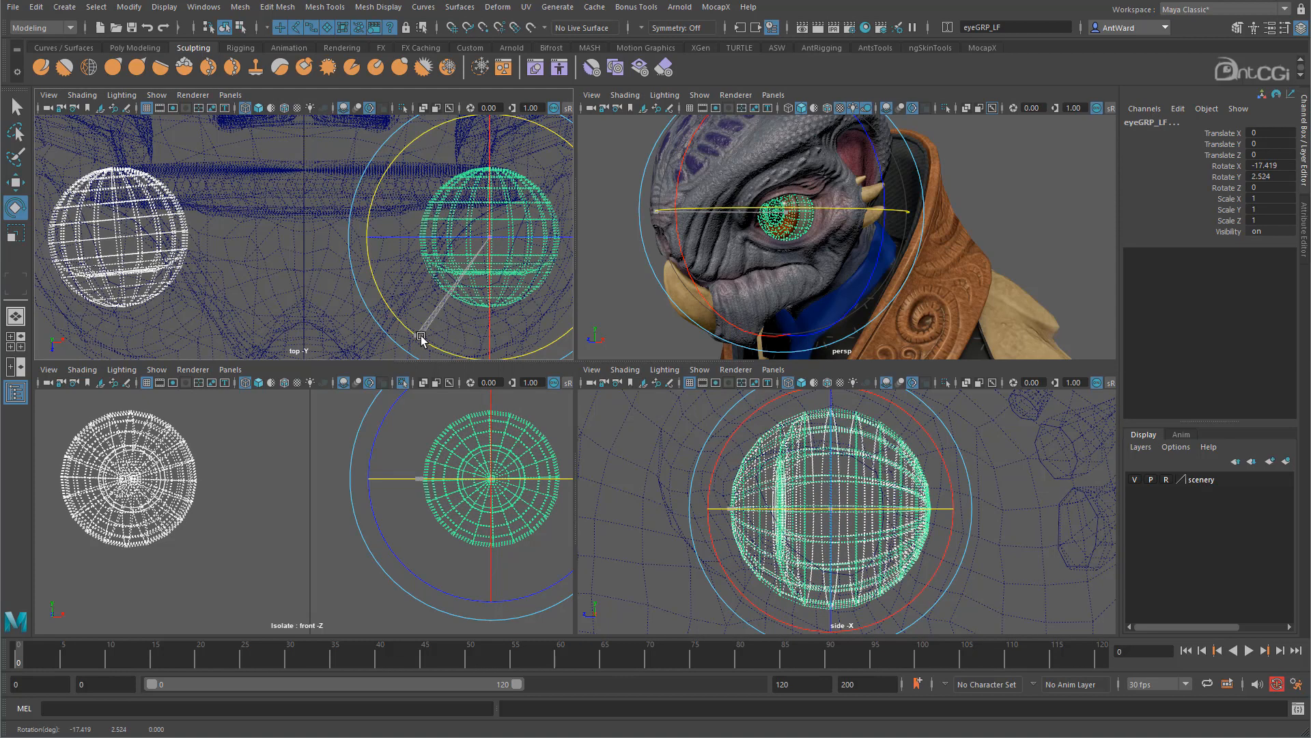
{"action": "left_click_drag", "start_coordinate": [422, 339], "coordinate": [421, 339]}
{"action": "key", "text": "h"}
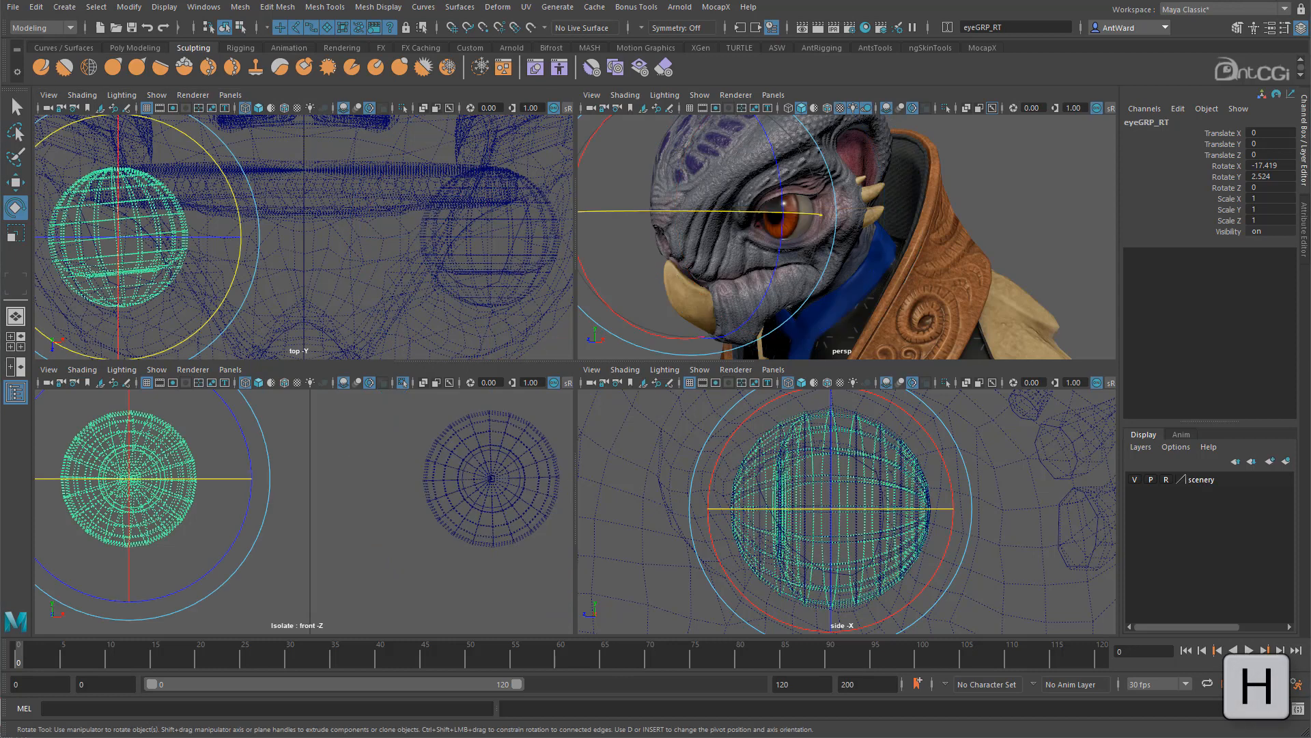
{"action": "key", "text": "h"}
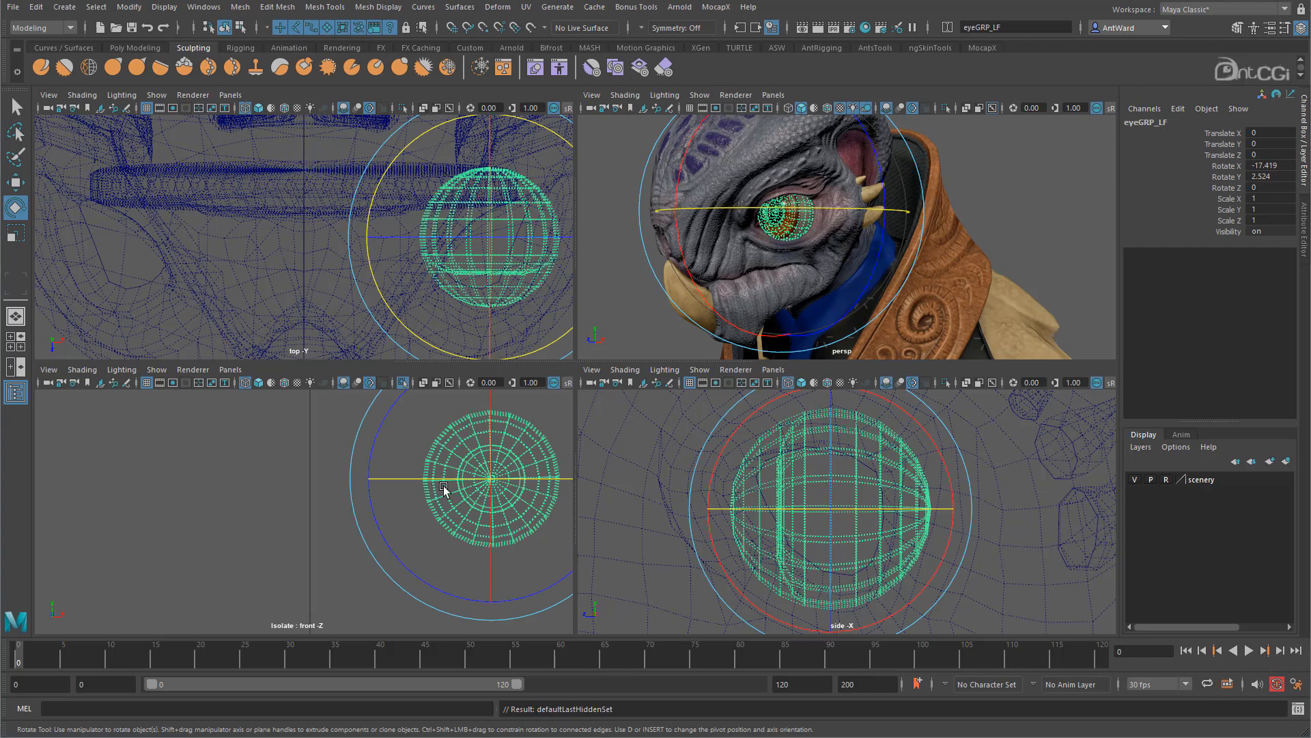
Step: Rotate eyeGRP_LF about -1.7 degrees in Z in the front view and check its alignment in the top and side views
{"action": "middle_click_drag", "start_coordinate": [481, 493], "coordinate": [376, 502], "text": "alt"}
{"action": "right_click_drag", "start_coordinate": [376, 502], "coordinate": [580, 512], "text": "alt"}
{"action": "middle_click_drag", "start_coordinate": [452, 523], "coordinate": [359, 553], "text": "alt"}
{"action": "left_click_drag", "start_coordinate": [448, 413], "coordinate": [449, 411]}
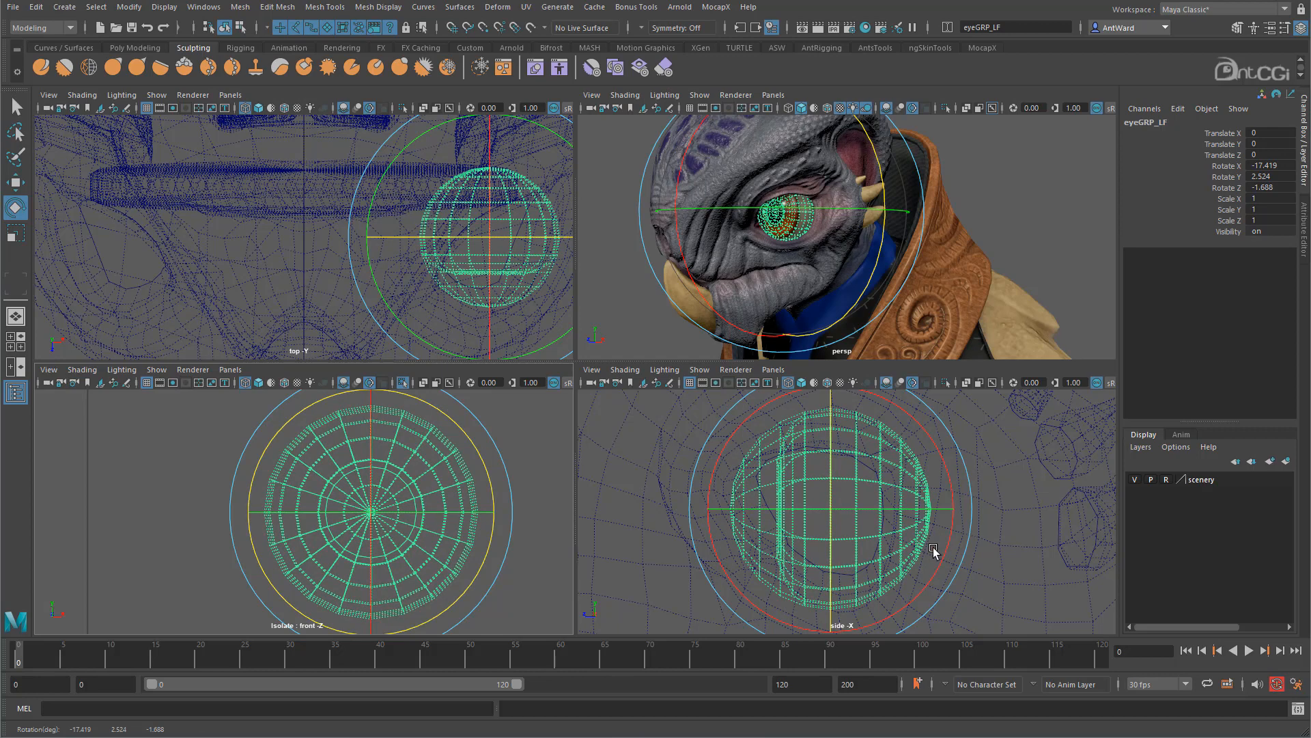
{"action": "middle_click_drag", "start_coordinate": [477, 275], "coordinate": [342, 265], "text": "alt"}
{"action": "right_click_drag", "start_coordinate": [341, 264], "coordinate": [543, 265], "text": "alt"}
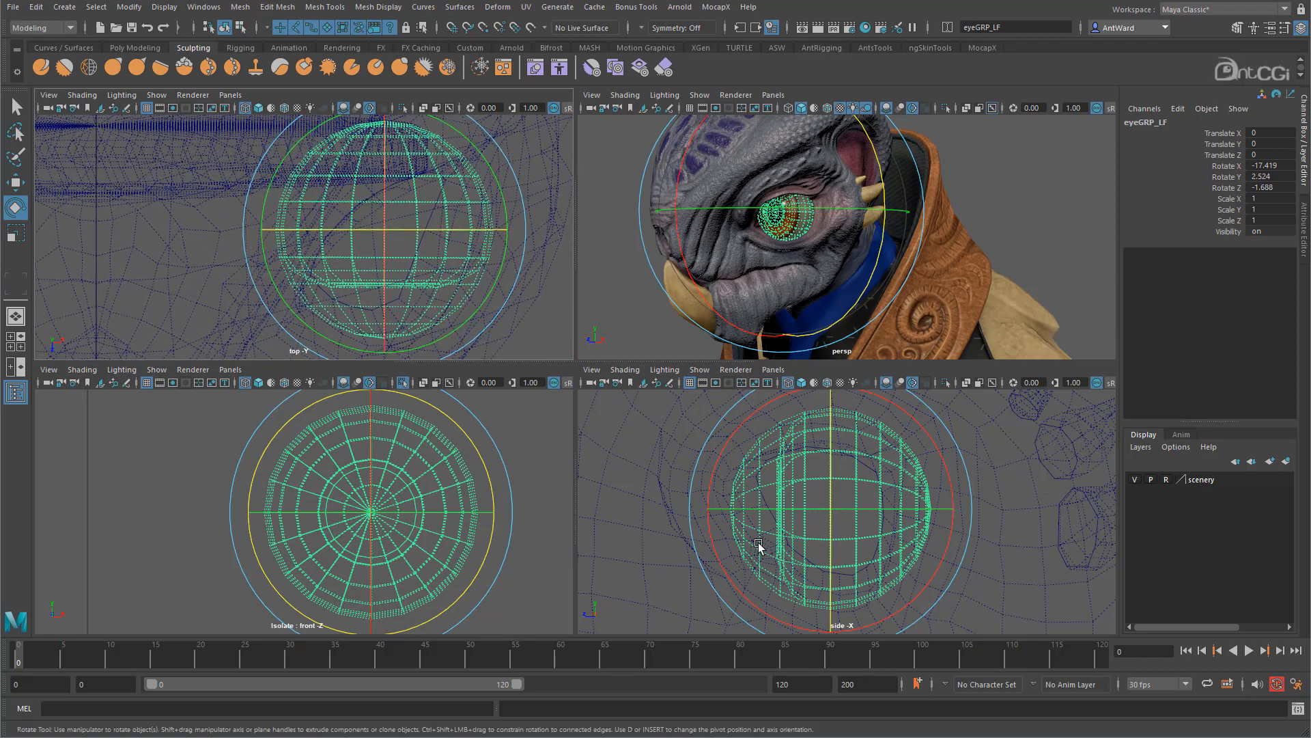
{"action": "middle_click_drag", "start_coordinate": [761, 544], "coordinate": [723, 553], "text": "alt"}
{"action": "right_click_drag", "start_coordinate": [800, 553], "coordinate": [904, 553], "text": "alt"}
{"action": "middle_click_drag", "start_coordinate": [767, 545], "coordinate": [849, 553], "text": "alt"}
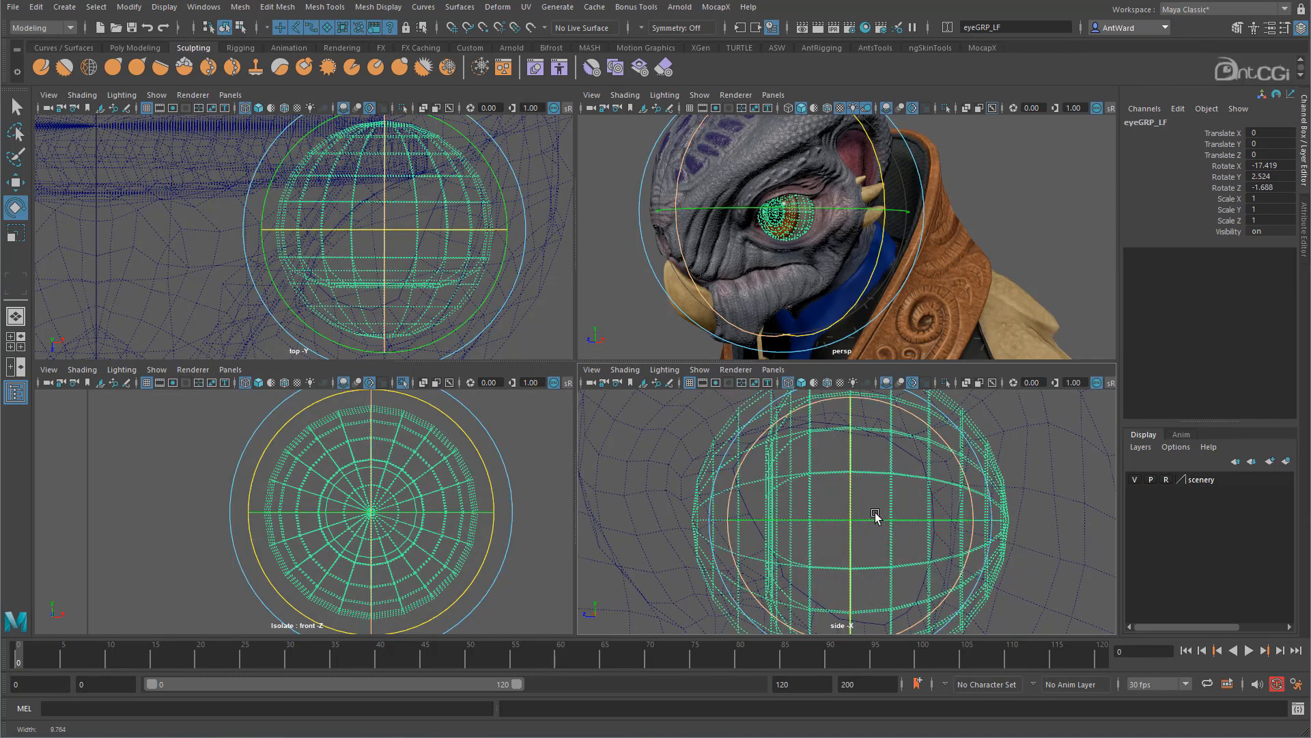
{"action": "scroll", "coordinate": [888, 509], "scroll_direction": "down", "scroll_amount": 5}
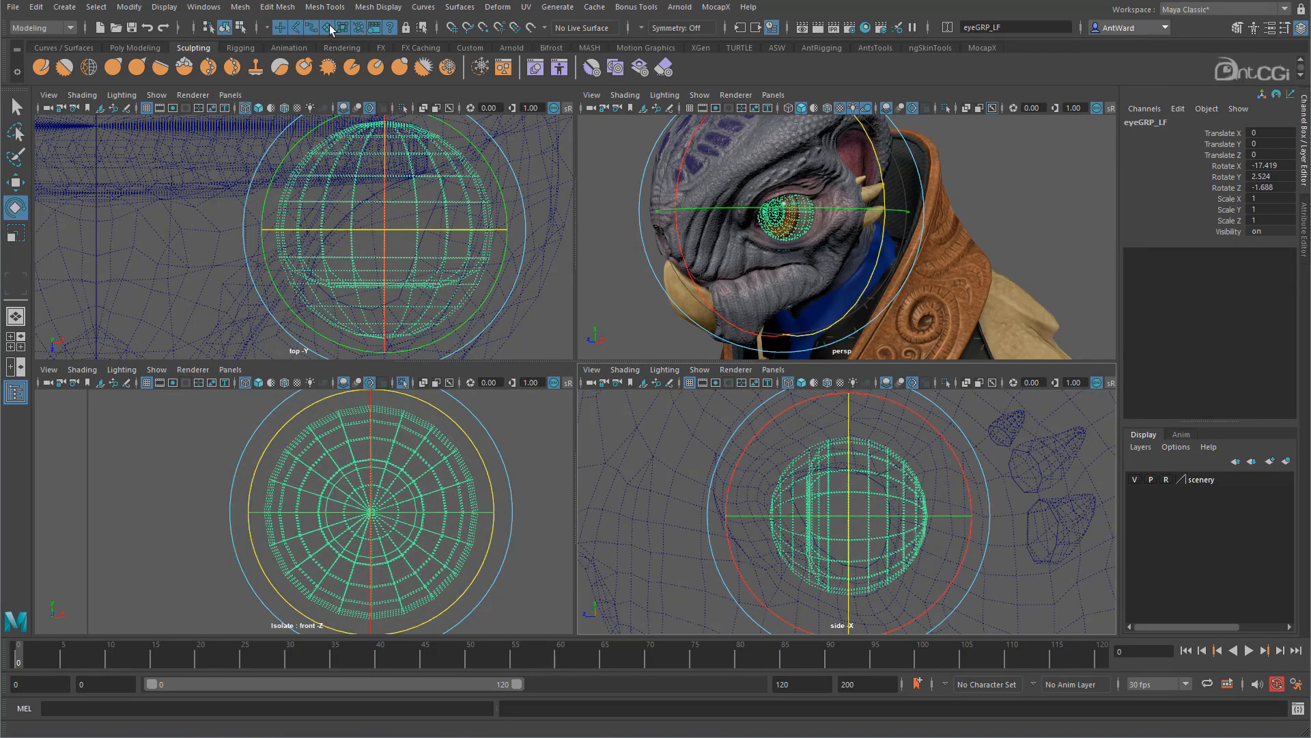
Step: Try freezing the transformations of eyeGRP_LF, and undo the freeze
{"action": "left_click", "coordinate": [129, 7]}
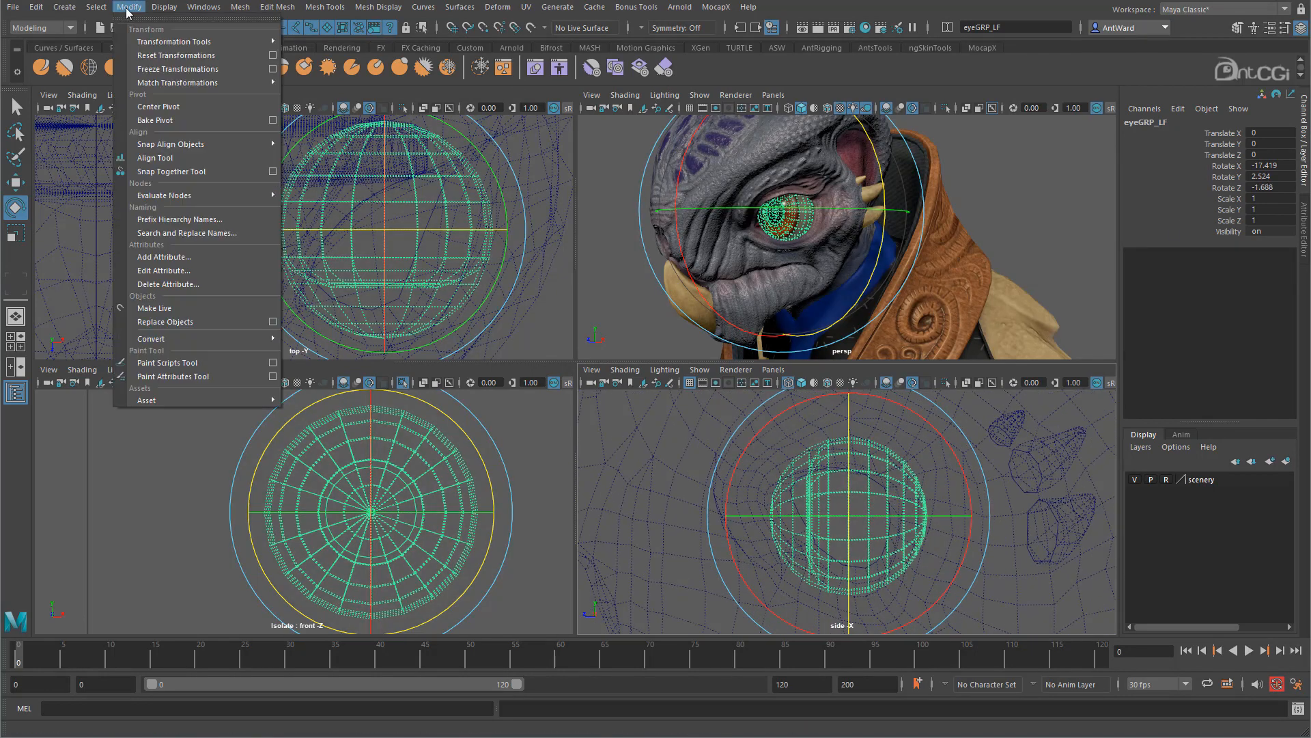
{"action": "left_click", "coordinate": [186, 70]}
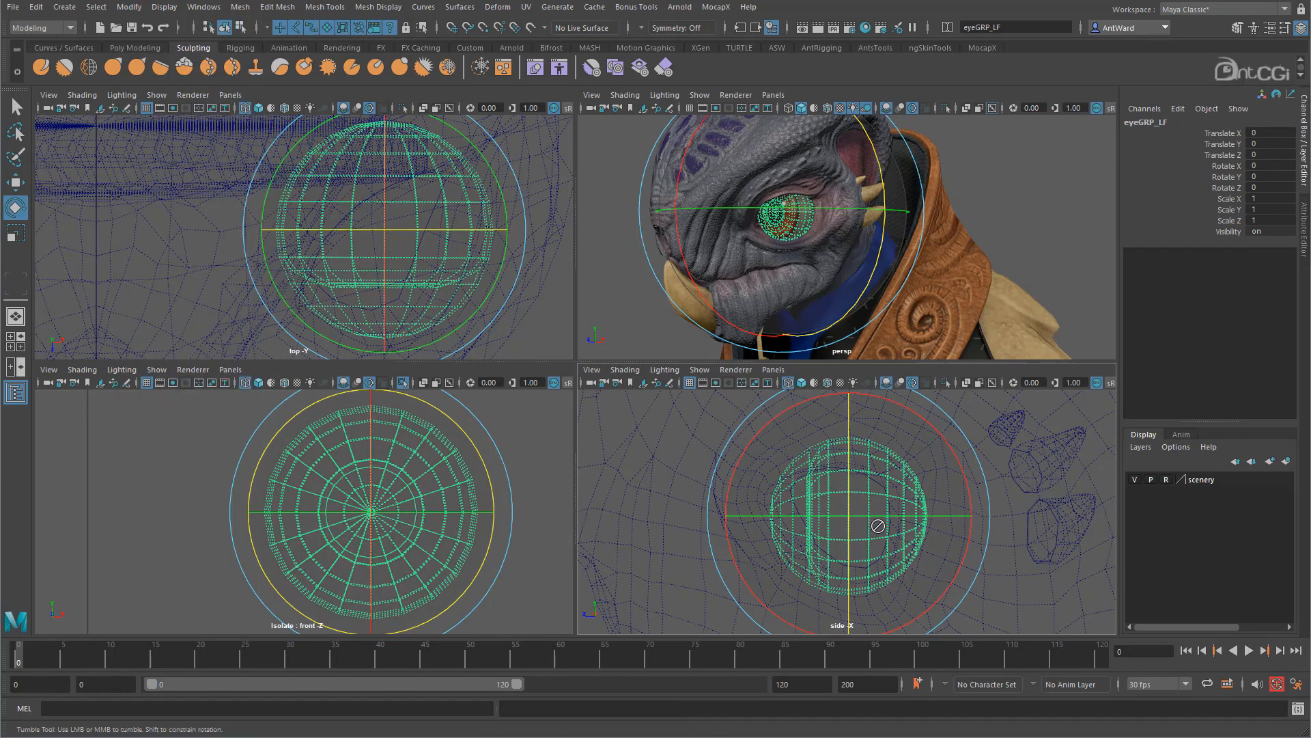
{"action": "left_click_drag", "start_coordinate": [765, 245], "coordinate": [802, 244], "text": "alt"}
{"action": "key", "text": "ctrl+z"}
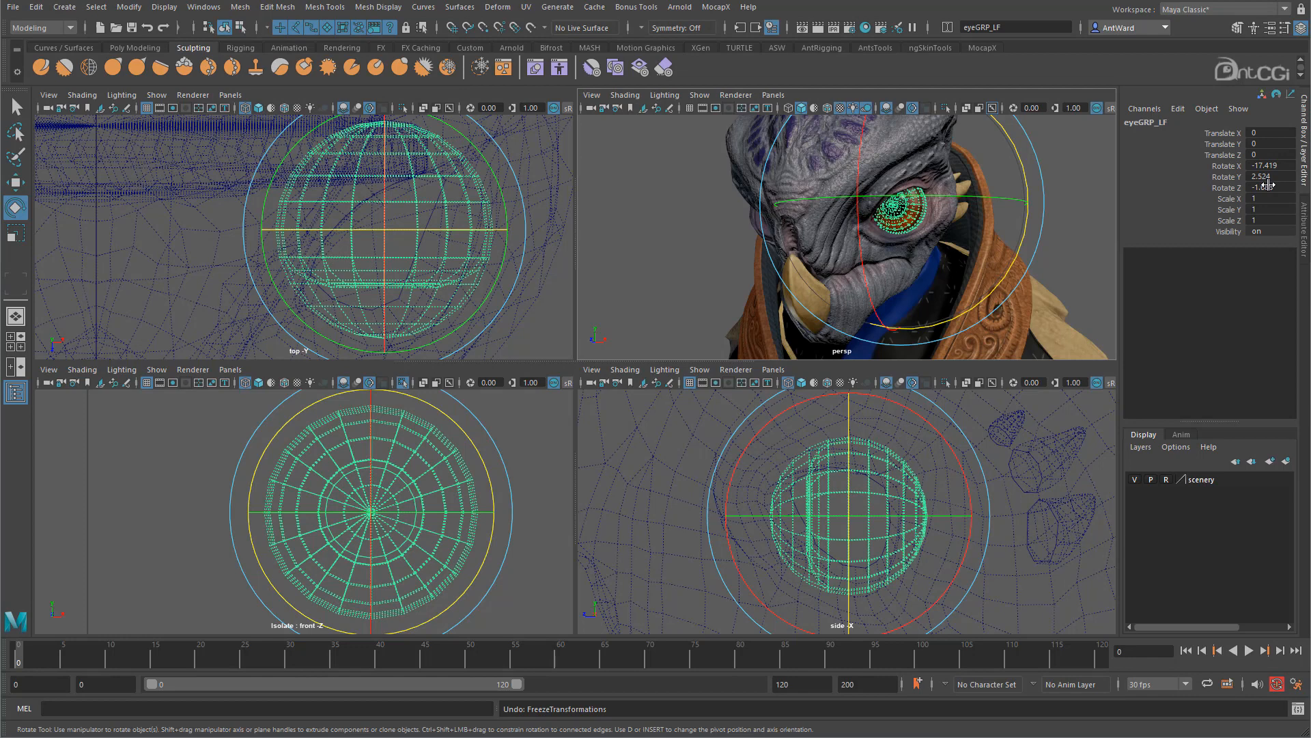
Step: Show all hidden objects so eyeGRP_RT is displayed again
{"action": "key", "text": "shift+h"}
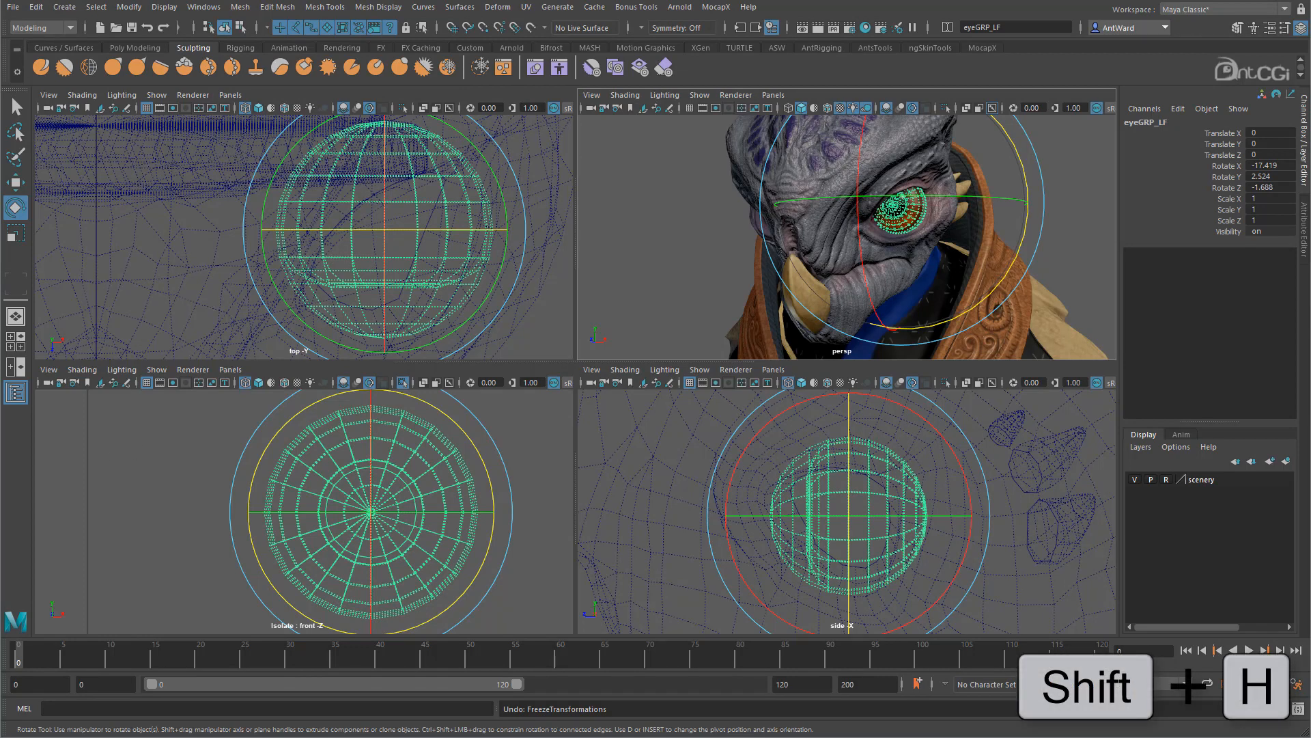
{"action": "key", "text": "Right"}
{"action": "key", "text": "shift+h"}
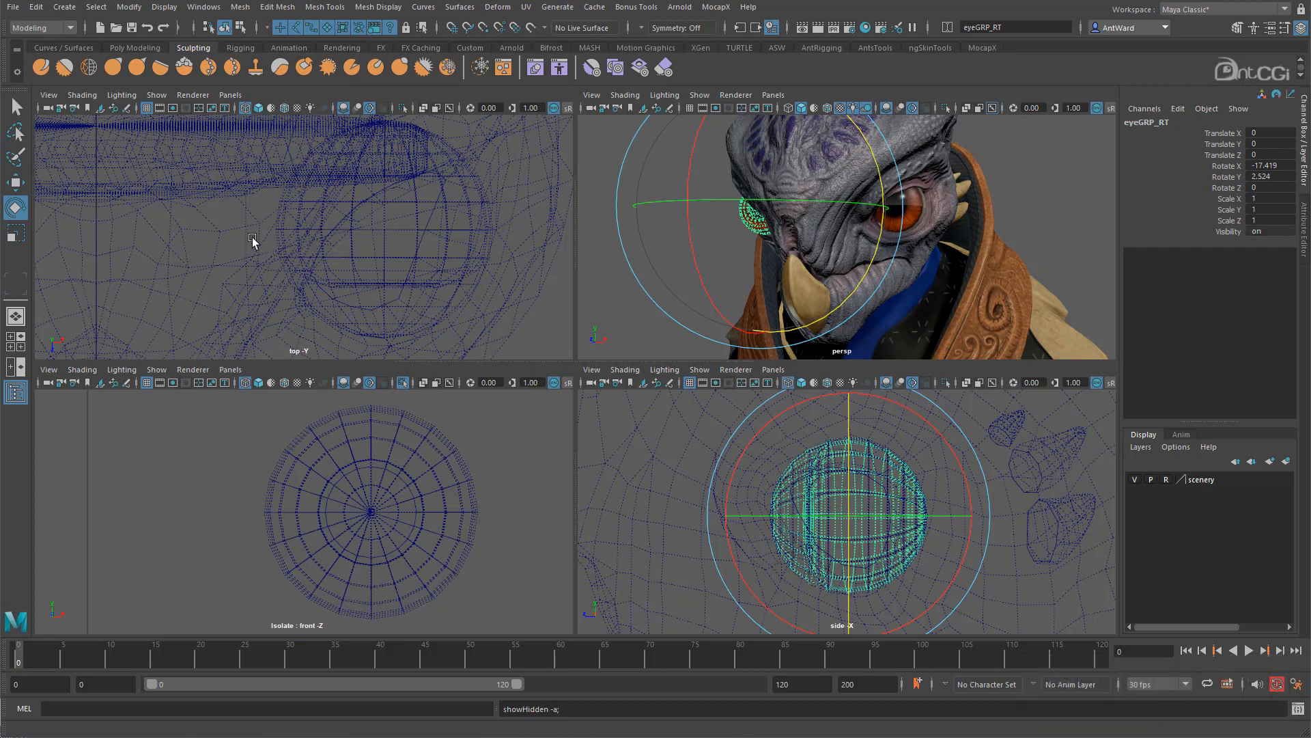
{"action": "right_click_drag", "start_coordinate": [252, 239], "coordinate": [189, 265], "text": "alt"}
{"action": "middle_click_drag", "start_coordinate": [188, 265], "coordinate": [325, 273], "text": "alt"}
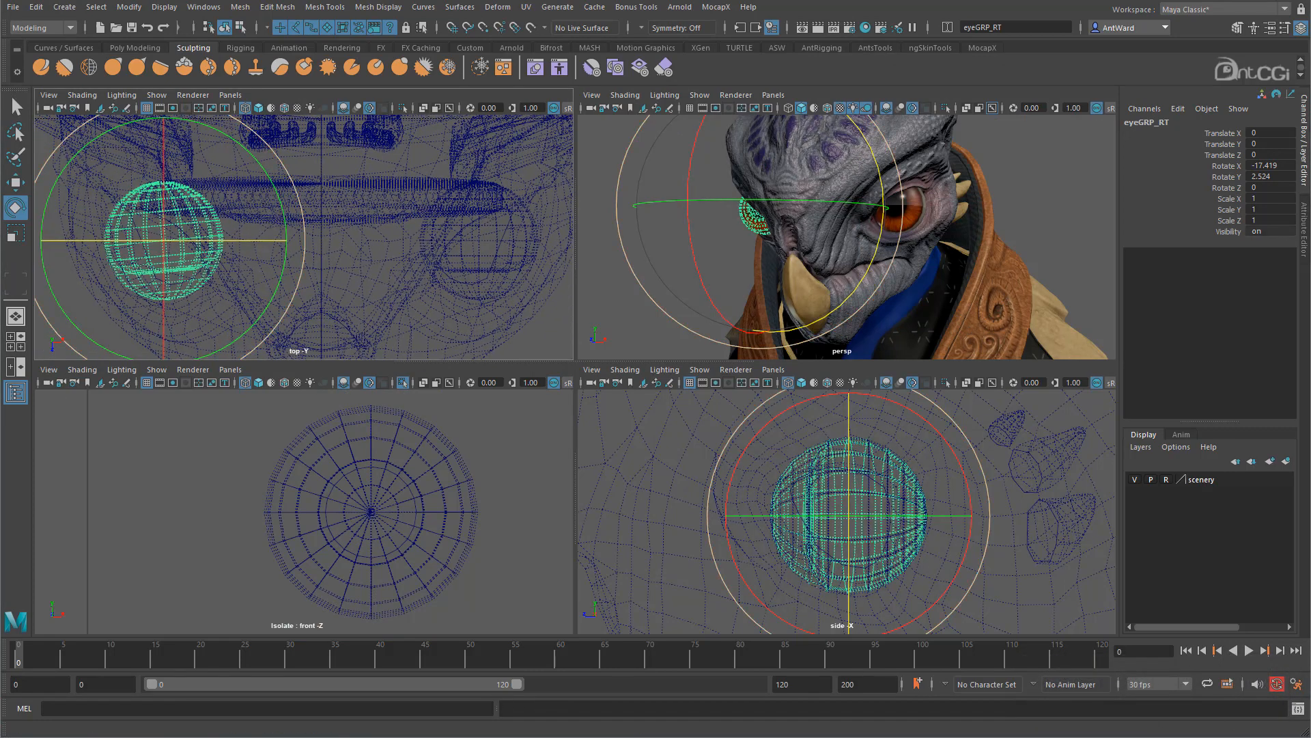
Step: Copy the Rotate Z value of -1.688 from eyeGRP_LF to eyeGRP_RT
{"action": "key", "text": "Left"}
{"action": "left_click", "coordinate": [1266, 188]}
{"action": "key", "text": "ctrl+c"}
{"action": "key", "text": "Right"}
{"action": "left_click", "coordinate": [1267, 188]}
{"action": "key", "text": "ctrl+v"}
{"action": "key", "text": "Return"}
Step: Match eyeGRP_RT's Rotate X of -17.419 and Rotate Y of 2.524 to the values of eyeGRP_LF
{"action": "left_click", "coordinate": [437, 467]}
{"action": "left_click", "coordinate": [1266, 166]}
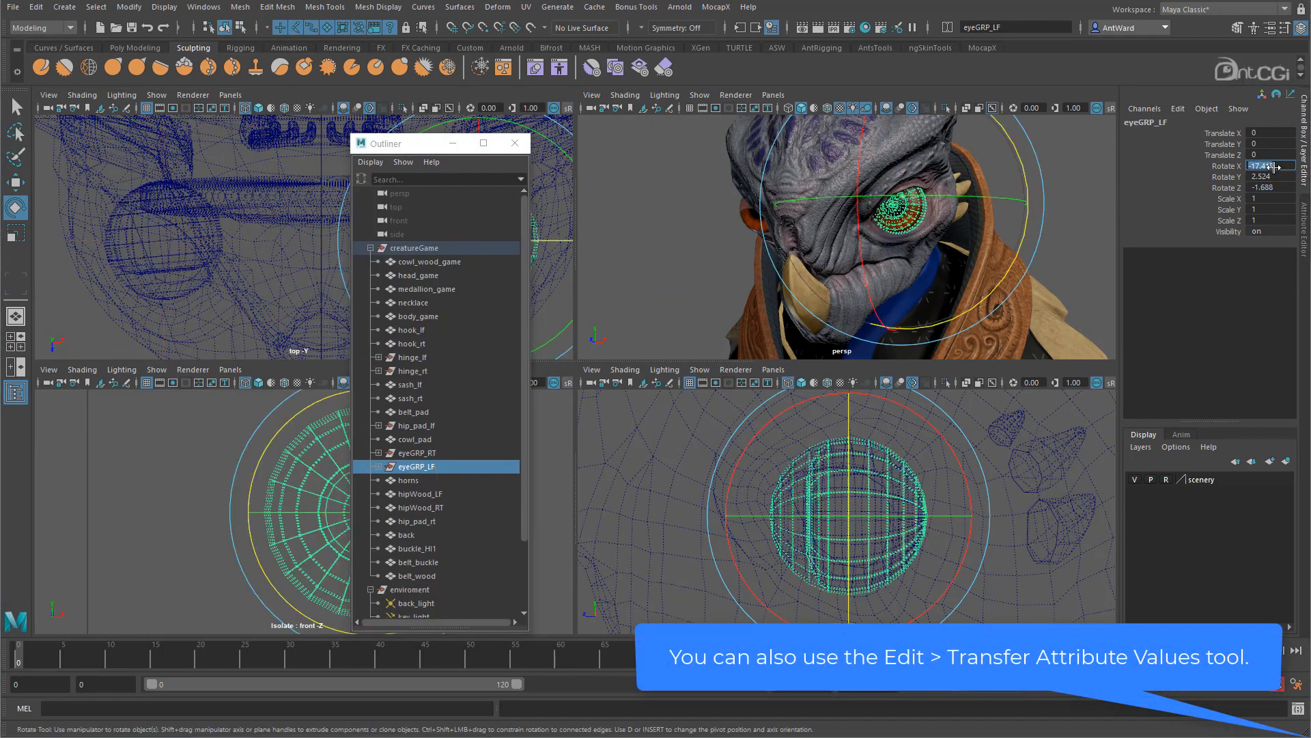
{"action": "left_click", "coordinate": [423, 453]}
{"action": "left_click", "coordinate": [1265, 166]}
{"action": "key", "text": "Return"}
{"action": "left_click", "coordinate": [413, 468]}
{"action": "left_click", "coordinate": [1267, 176]}
{"action": "left_click", "coordinate": [417, 452]}
{"action": "left_click", "coordinate": [431, 466]}
{"action": "left_click", "coordinate": [432, 453]}
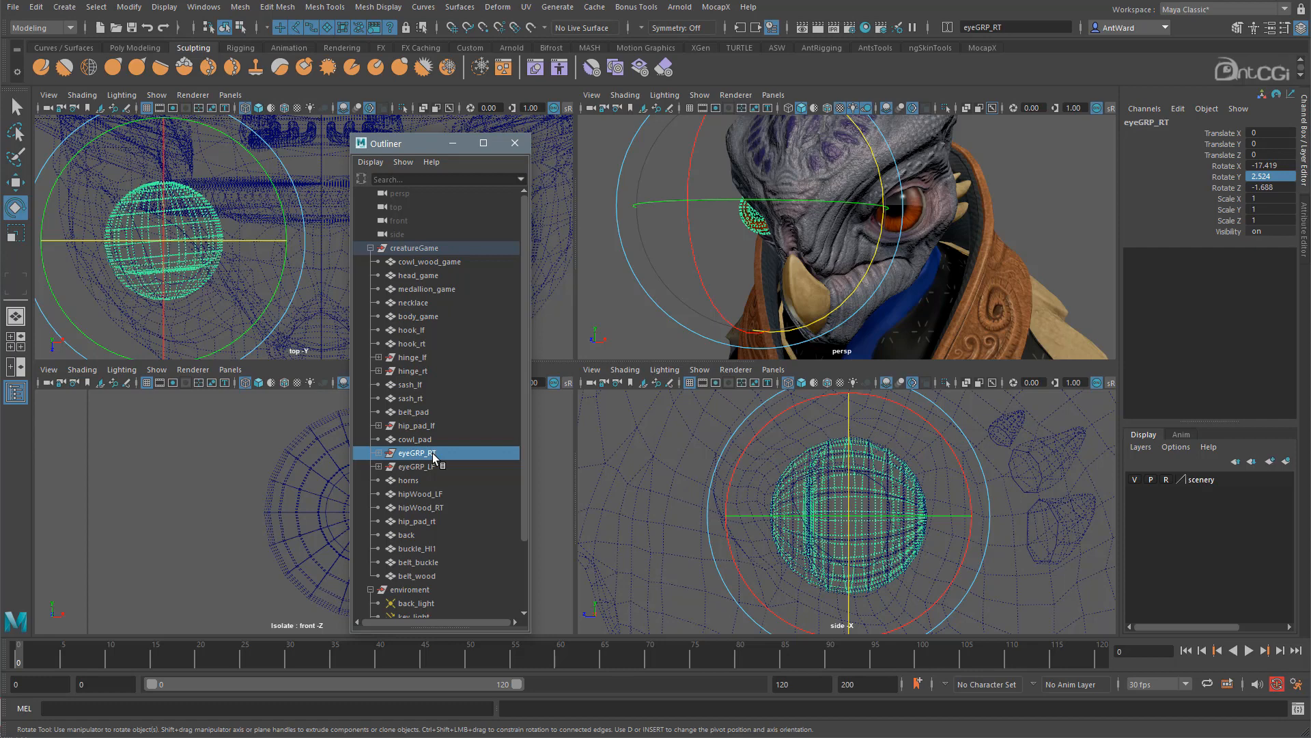
Step: Set eyeGRP_RT's Rotate Z to 1.688 and edit its Rotate Y value
{"action": "left_click", "coordinate": [1257, 187]}
{"action": "left_click", "coordinate": [1252, 187]}
{"action": "key", "text": "BackSpace"}
{"action": "key", "text": "Return"}
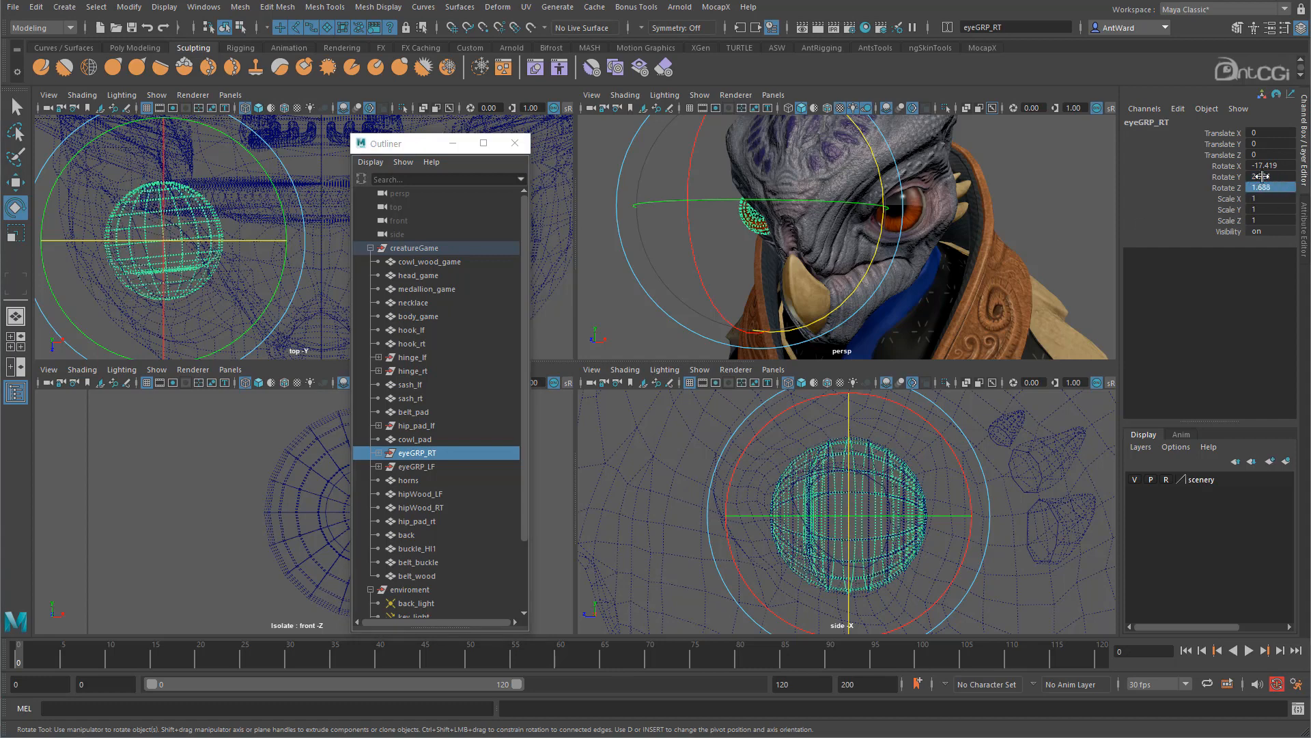
{"action": "double_click", "coordinate": [1260, 176]}
{"action": "key", "text": "Return"}
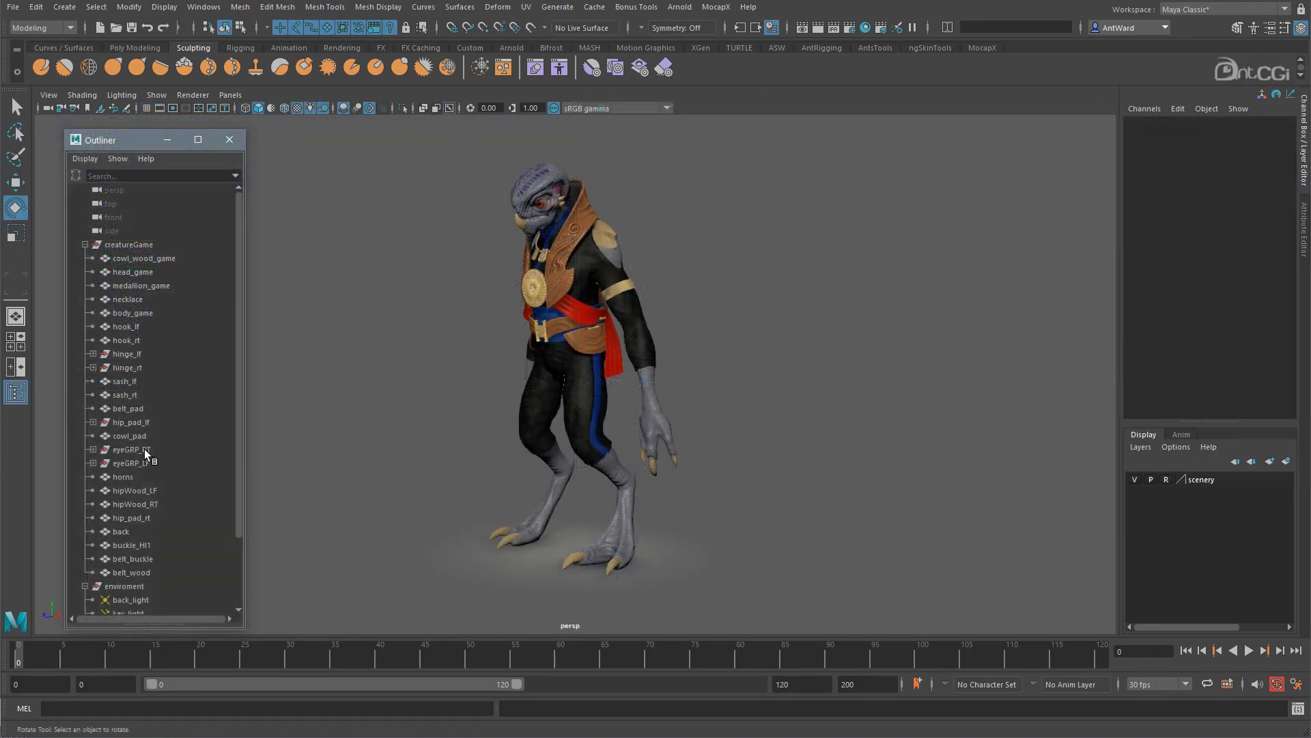
Step: Freeze the transformations on eyeGRP_RT and eyeGRP_LF together and center both groups' pivots
{"action": "left_click_drag", "start_coordinate": [145, 449], "coordinate": [145, 459]}
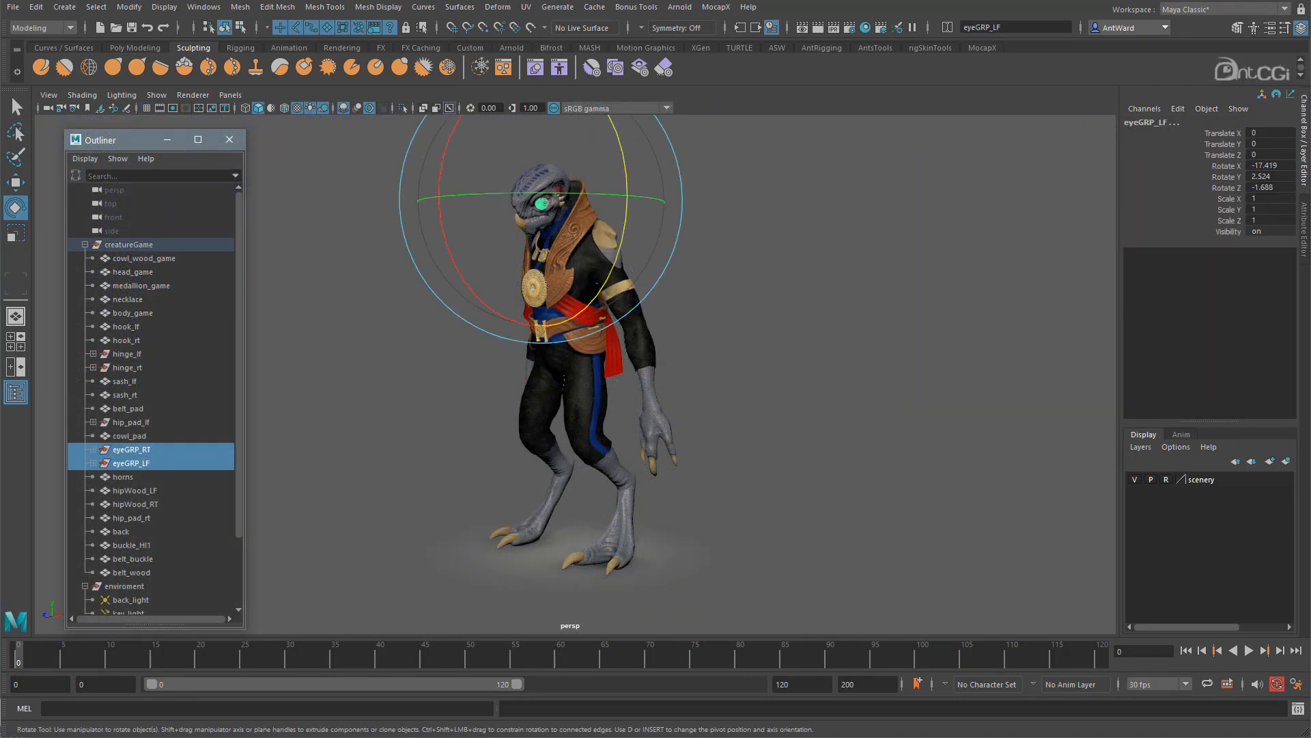
{"action": "left_click", "coordinate": [129, 7]}
{"action": "left_click", "coordinate": [203, 71]}
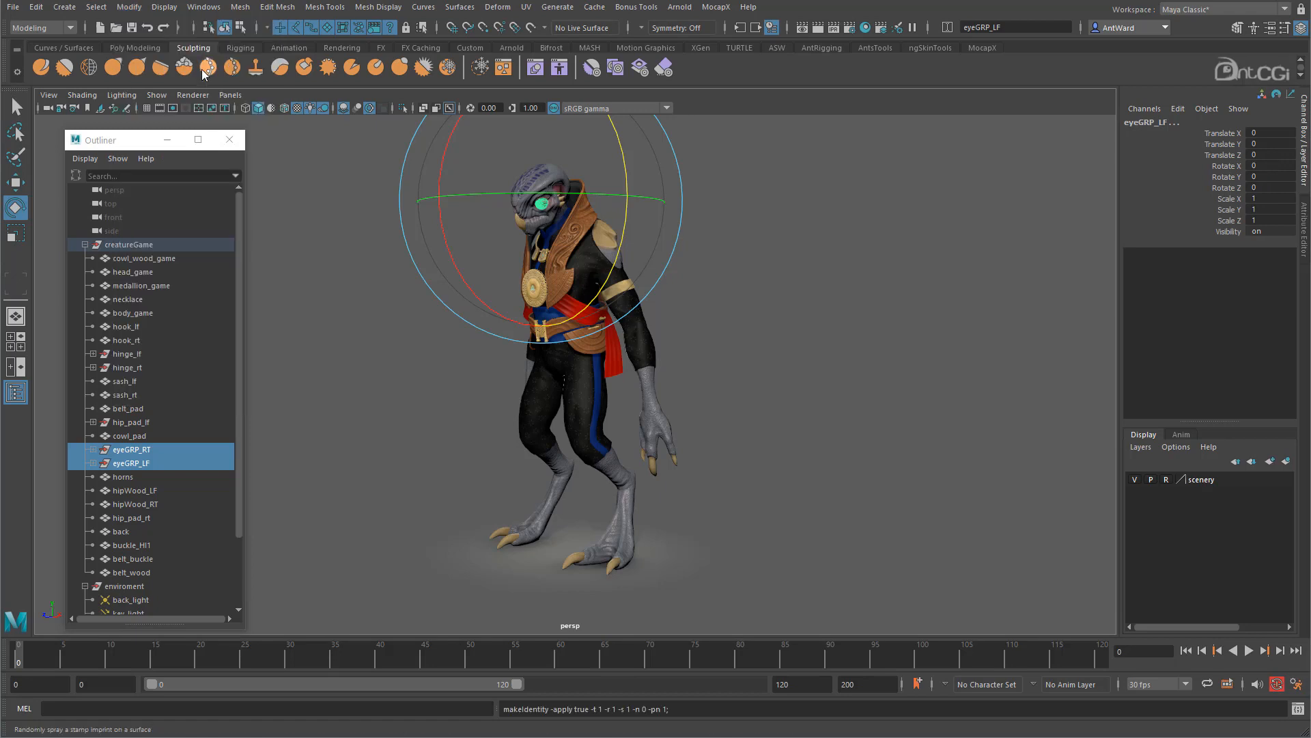
{"action": "left_click", "coordinate": [130, 7]}
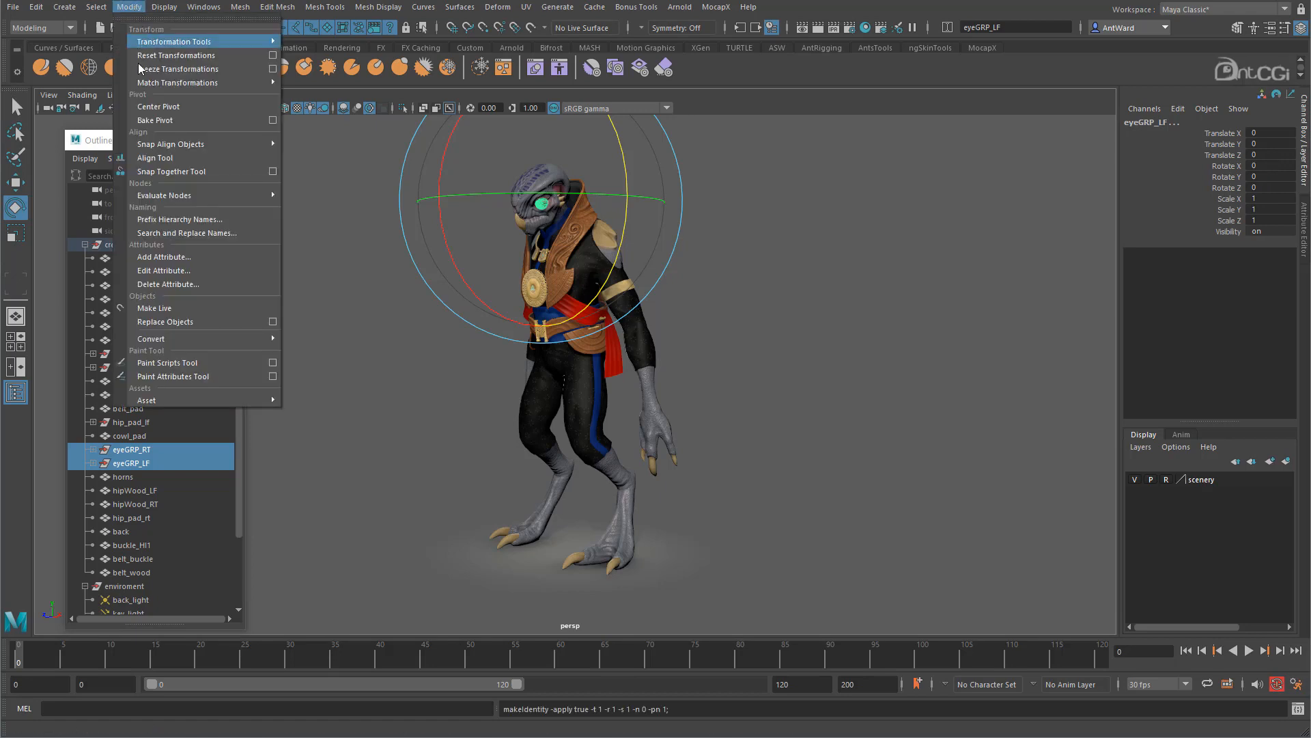
{"action": "left_click", "coordinate": [170, 108]}
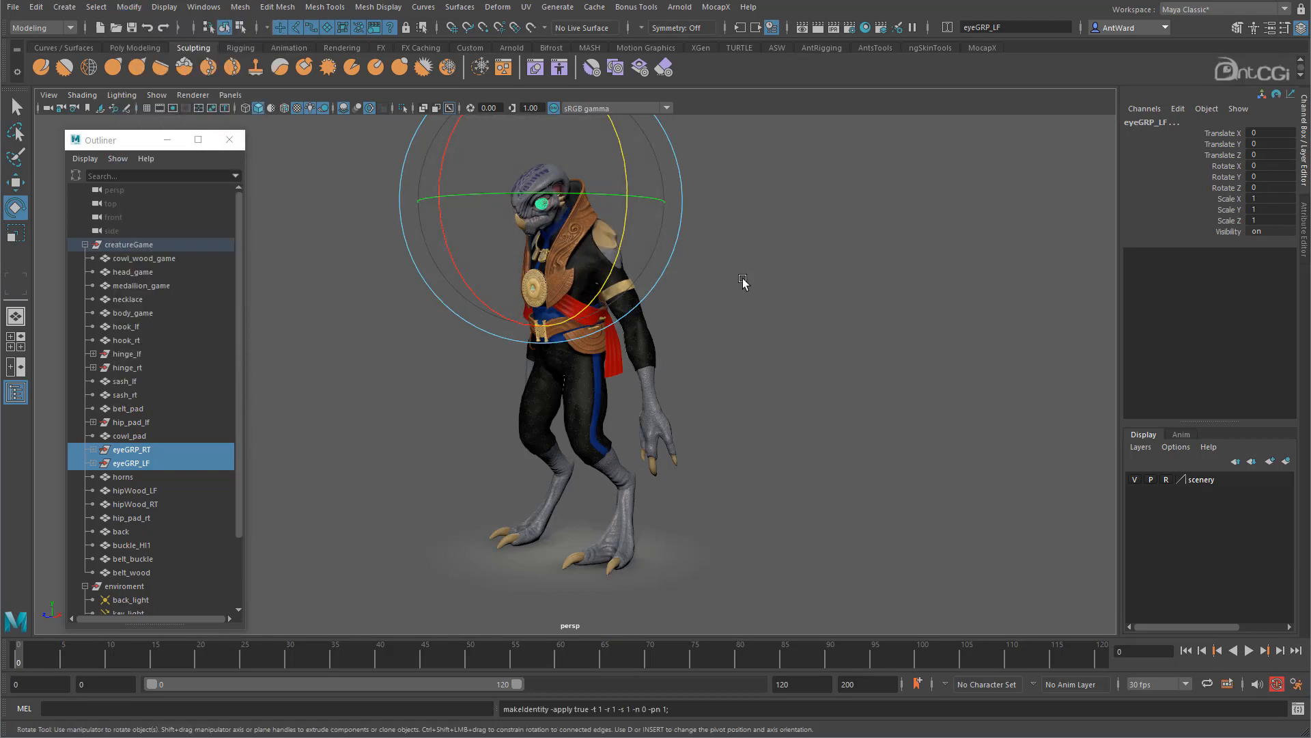
{"action": "left_click_drag", "start_coordinate": [739, 285], "coordinate": [673, 266]}
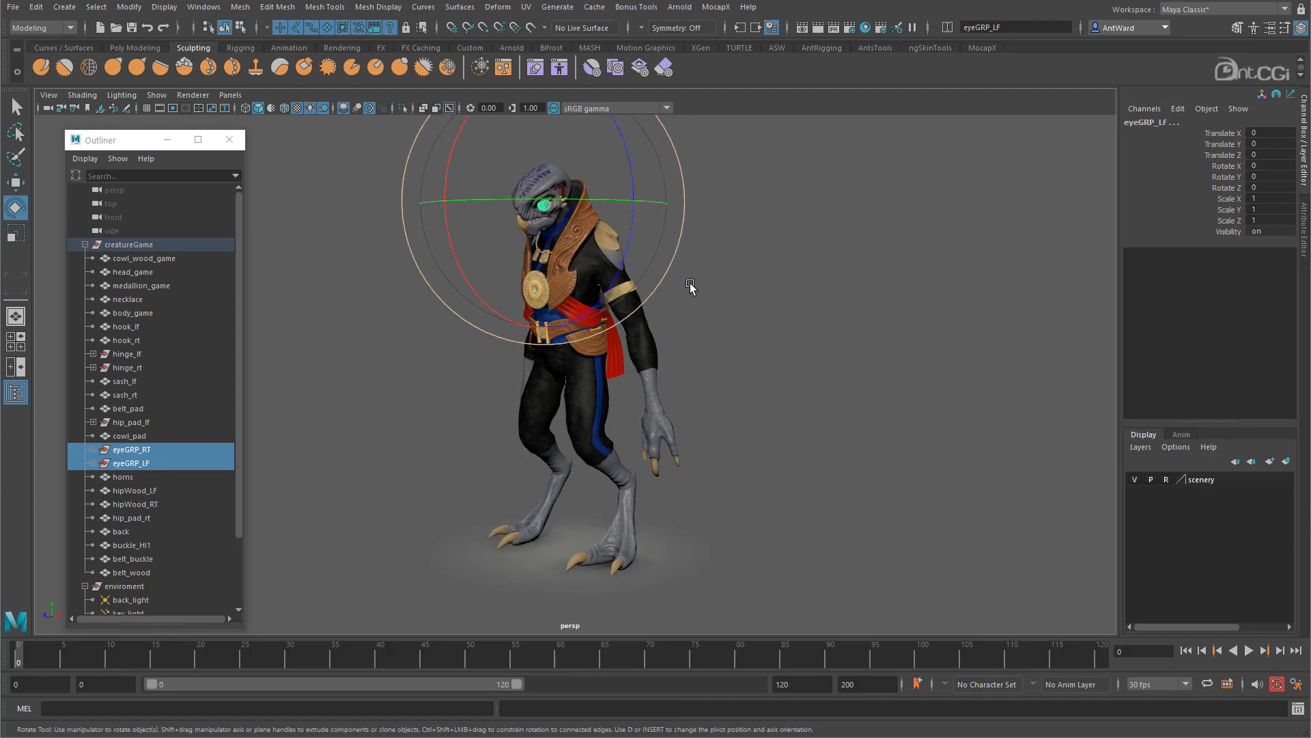
Step: Deselect the eye groups, maximize the perspective view on the full creature and switch it to default lighting
{"action": "left_click_drag", "start_coordinate": [820, 287], "coordinate": [522, 261], "text": "alt"}
{"action": "left_click", "coordinate": [855, 272]}
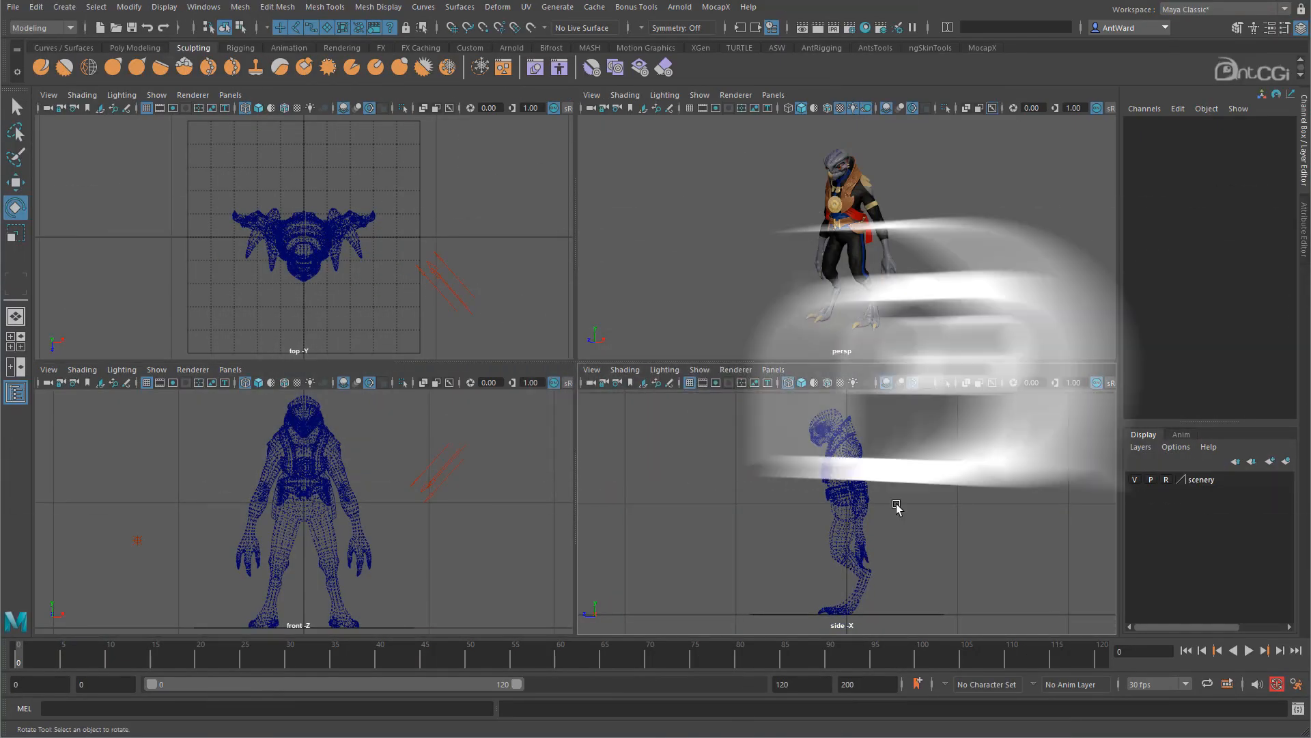
{"action": "left_click", "coordinate": [933, 171]}
{"action": "key", "text": "space"}
{"action": "right_click_drag", "start_coordinate": [504, 298], "coordinate": [604, 296], "text": "alt"}
{"action": "mouse_move", "coordinate": [388, 347]}
{"action": "left_mouse_down", "text": "alt"}
{"action": "mouse_move", "coordinate": [459, 354]}
{"action": "mouse_move", "coordinate": [394, 353]}
{"action": "left_mouse_up", "text": "alt"}
{"action": "left_click", "coordinate": [119, 95]}
{"action": "left_click", "coordinate": [137, 119]}
{"action": "left_click_drag", "start_coordinate": [558, 265], "coordinate": [551, 264], "text": "alt"}
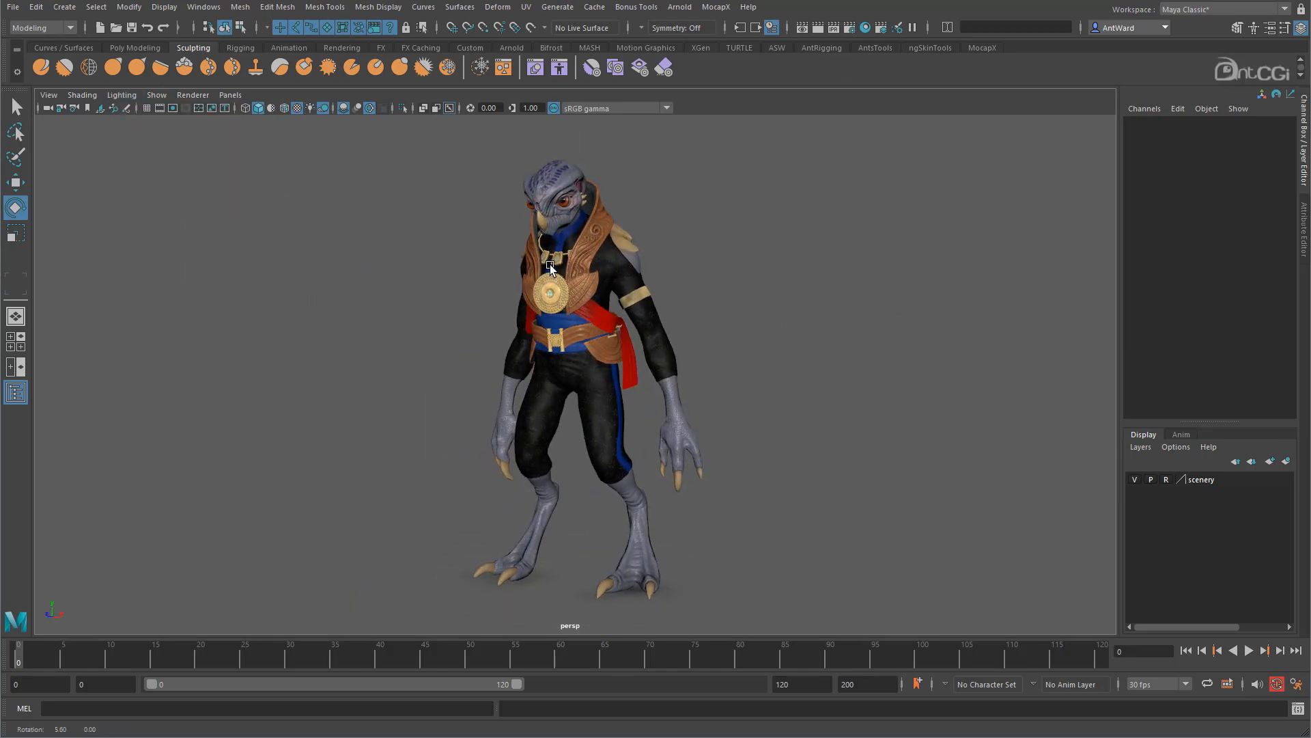
Step: Turn off Hardware Texturing and enable Wireframe on Shaded in the perspective view
{"action": "left_click", "coordinate": [82, 95]}
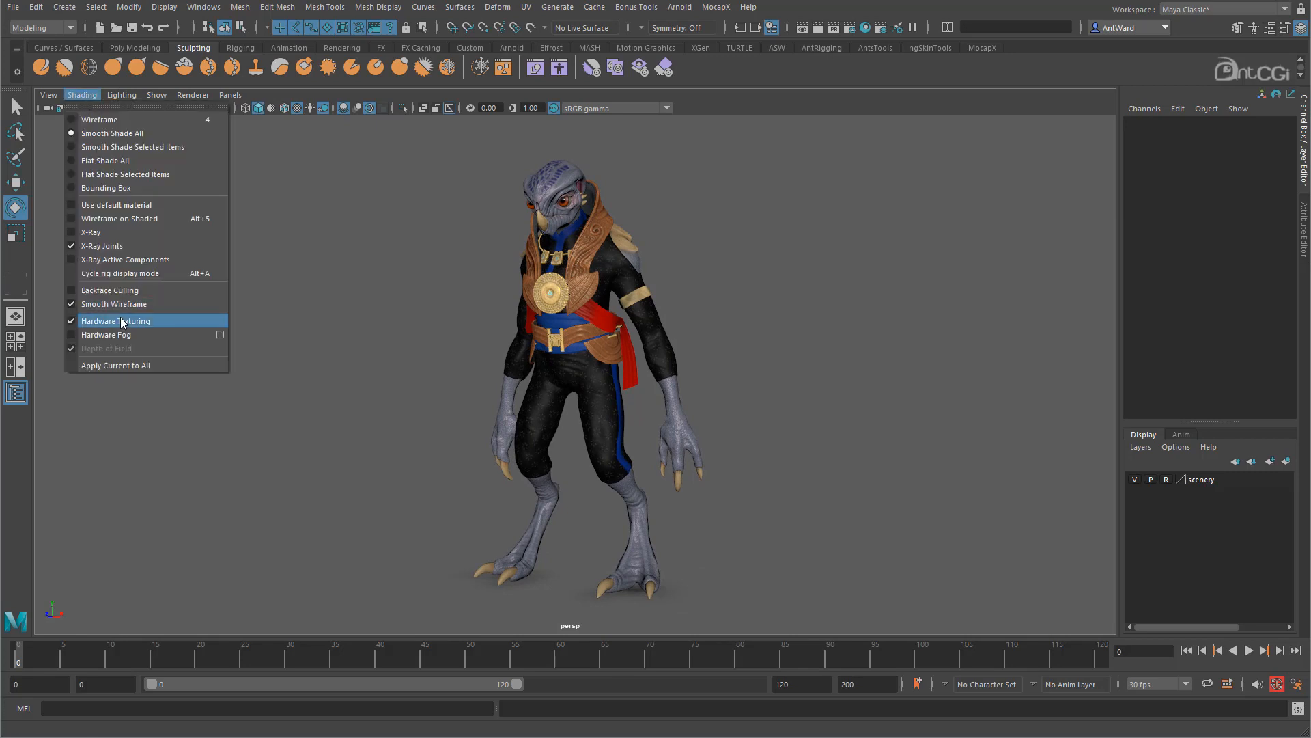
{"action": "left_click", "coordinate": [112, 321]}
{"action": "left_click", "coordinate": [89, 99]}
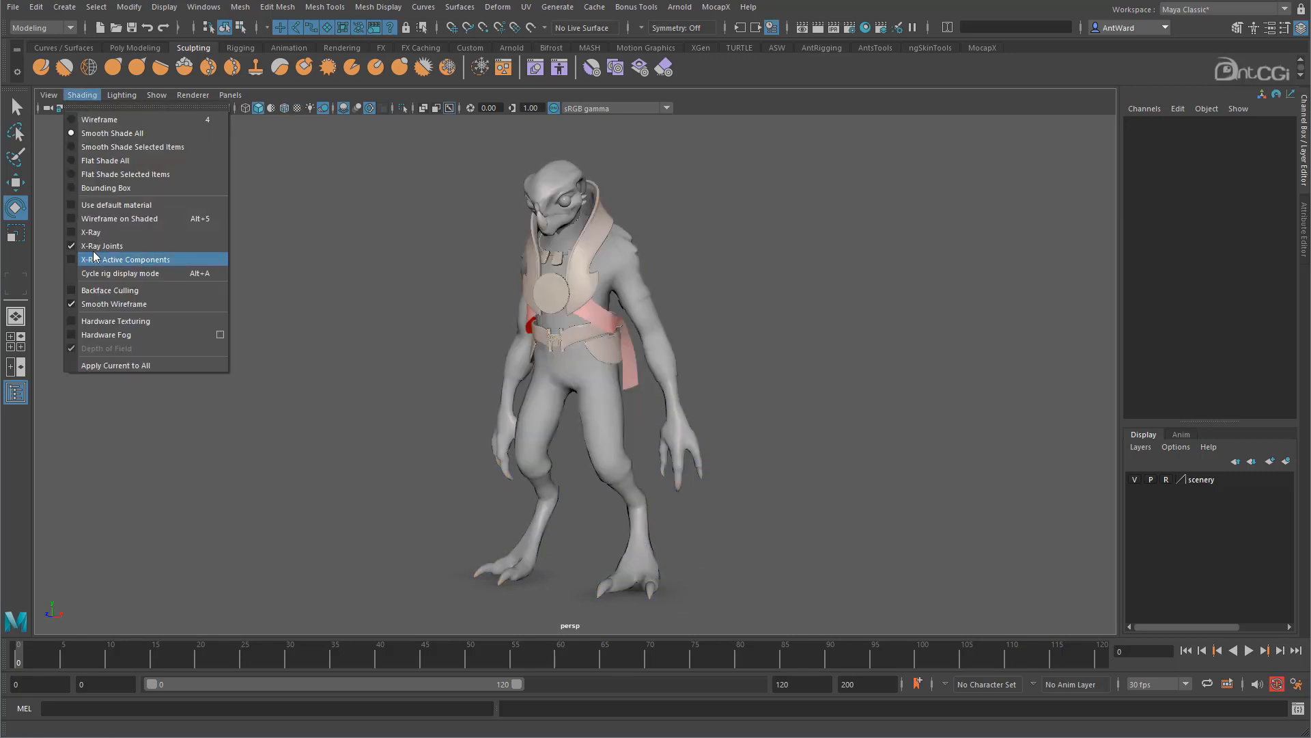
{"action": "left_click", "coordinate": [116, 223]}
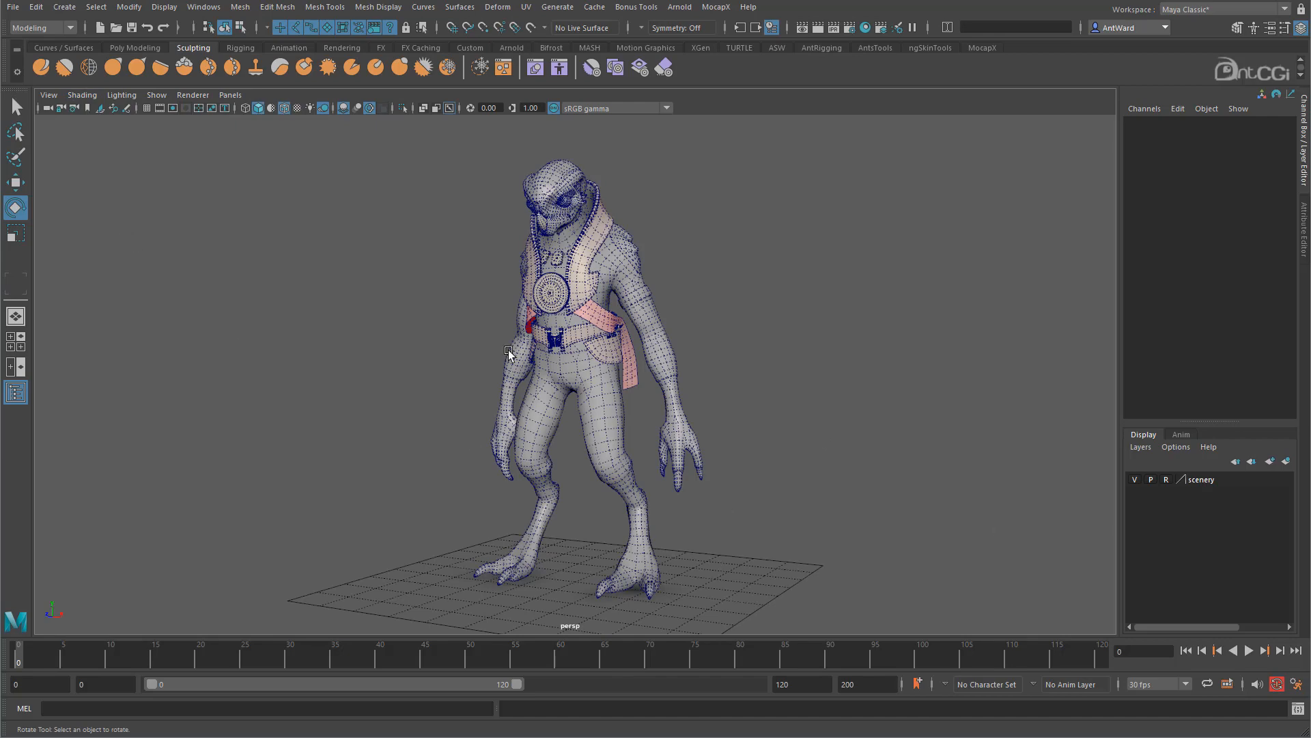
Step: Examine the wireframe topology of the creature's body from the front and of its head from the side
{"action": "left_click_drag", "start_coordinate": [508, 351], "coordinate": [574, 354], "text": "alt"}
{"action": "right_click_drag", "start_coordinate": [594, 354], "coordinate": [621, 386], "text": "alt"}
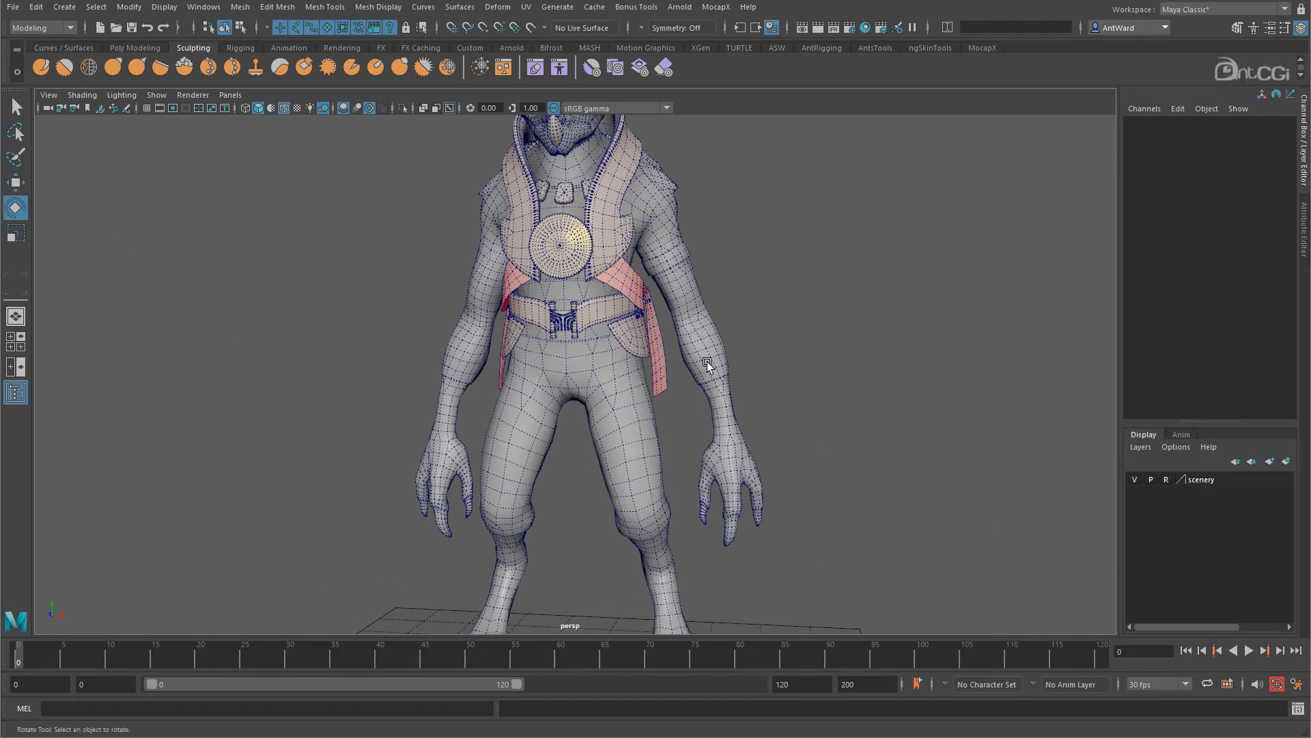
{"action": "left_click_drag", "start_coordinate": [521, 369], "coordinate": [443, 432], "text": "alt"}
{"action": "left_click", "coordinate": [595, 372]}
{"action": "left_click", "coordinate": [802, 333]}
{"action": "scroll", "coordinate": [533, 410], "scroll_direction": "up", "scroll_amount": 5}
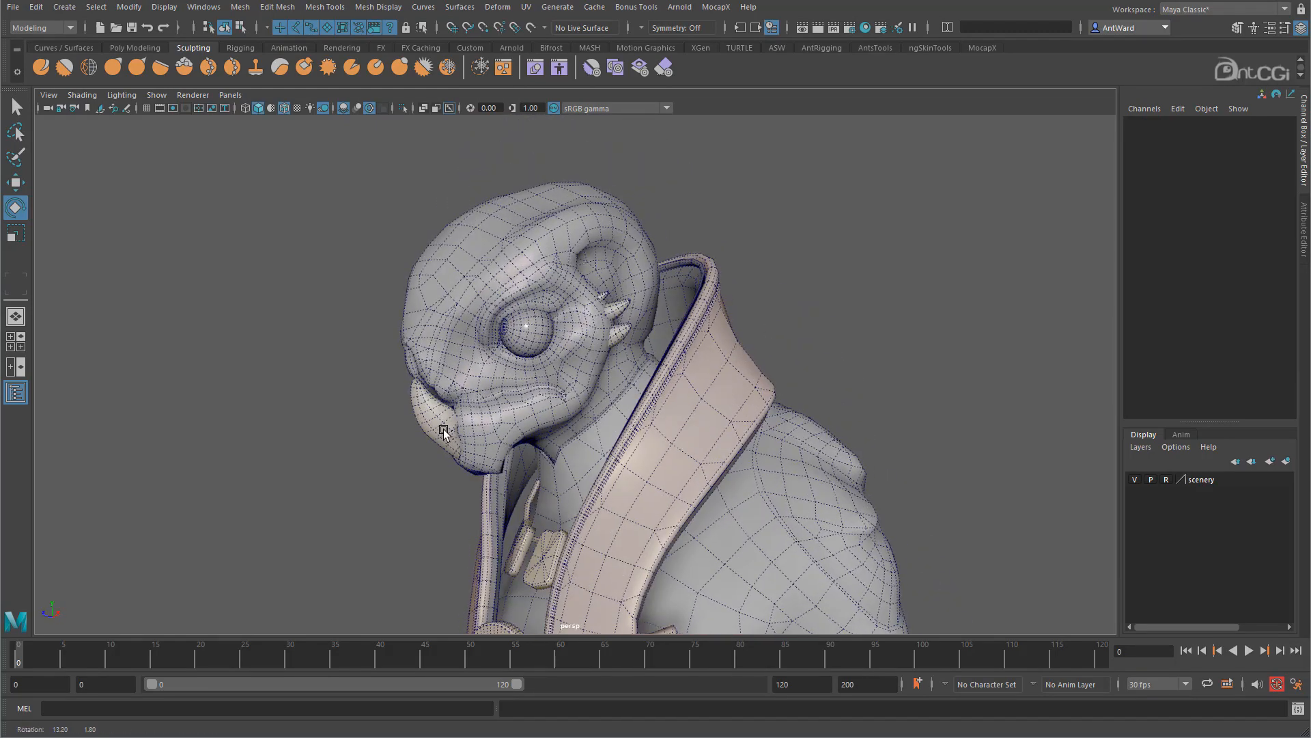
{"action": "scroll", "coordinate": [465, 427], "scroll_direction": "up", "scroll_amount": 3}
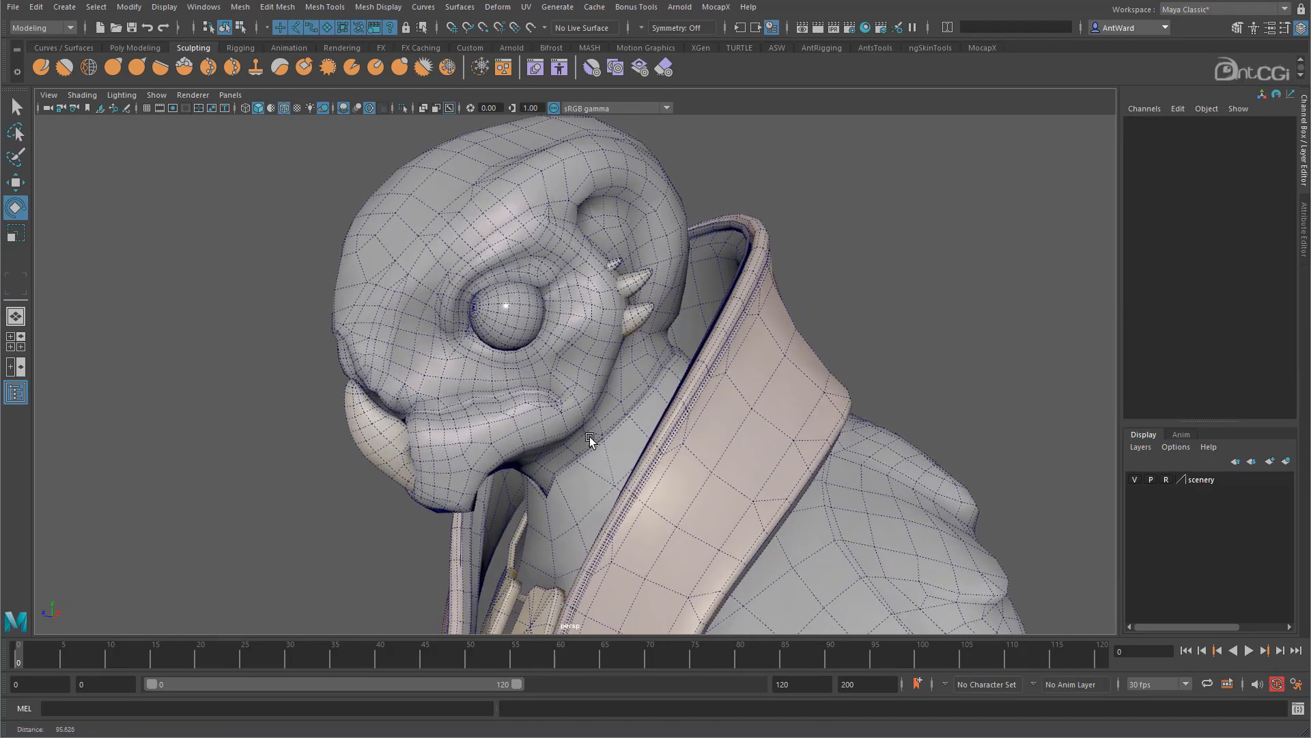
Step: Hide head_game to inspect the eyeballs, beak and neck opening behind it, and show the head again
{"action": "left_click", "coordinate": [483, 420]}
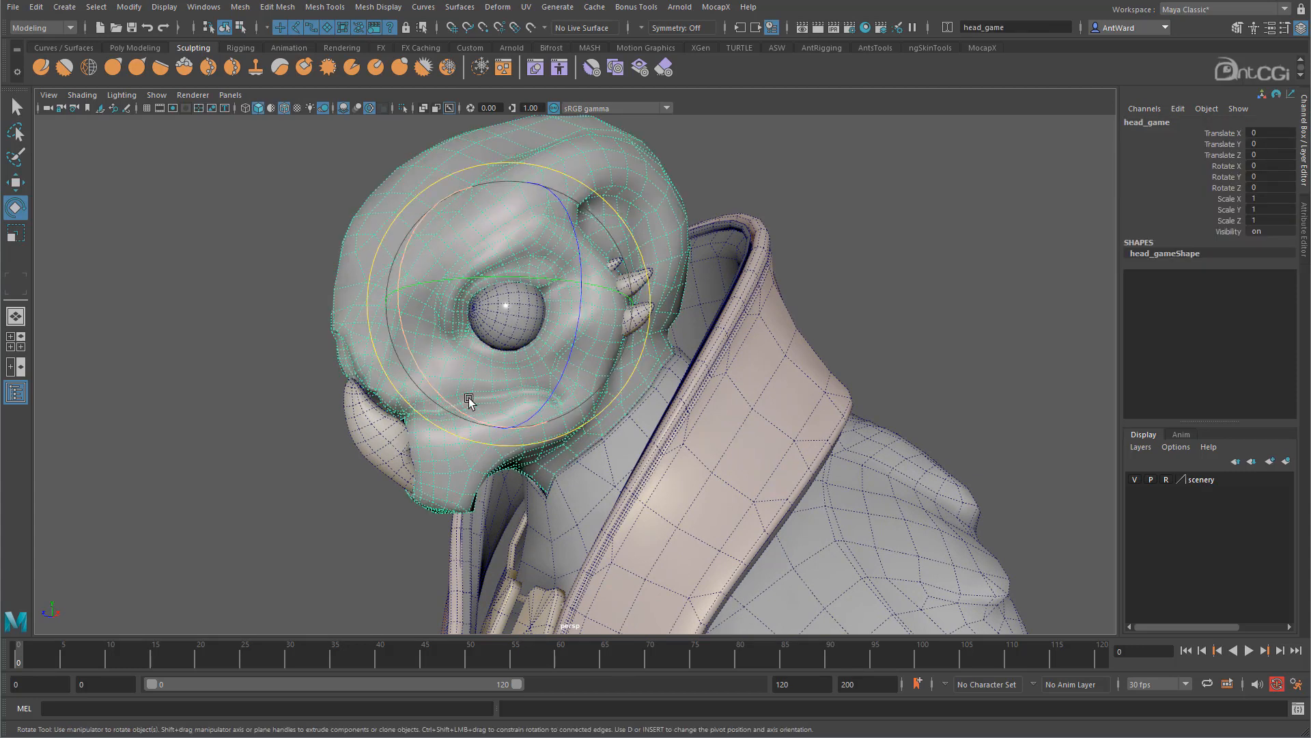
{"action": "left_click_drag", "start_coordinate": [379, 407], "coordinate": [547, 381], "text": "alt"}
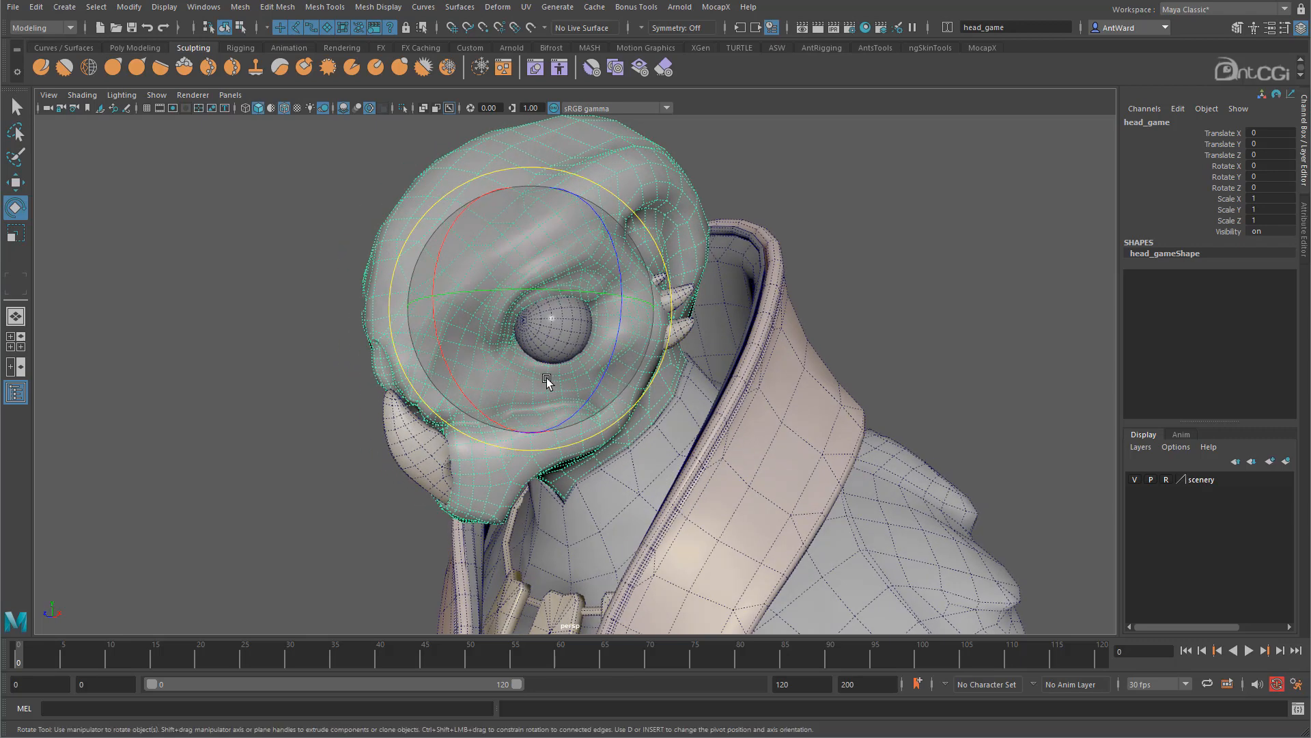
{"action": "key", "text": "ctrl+h"}
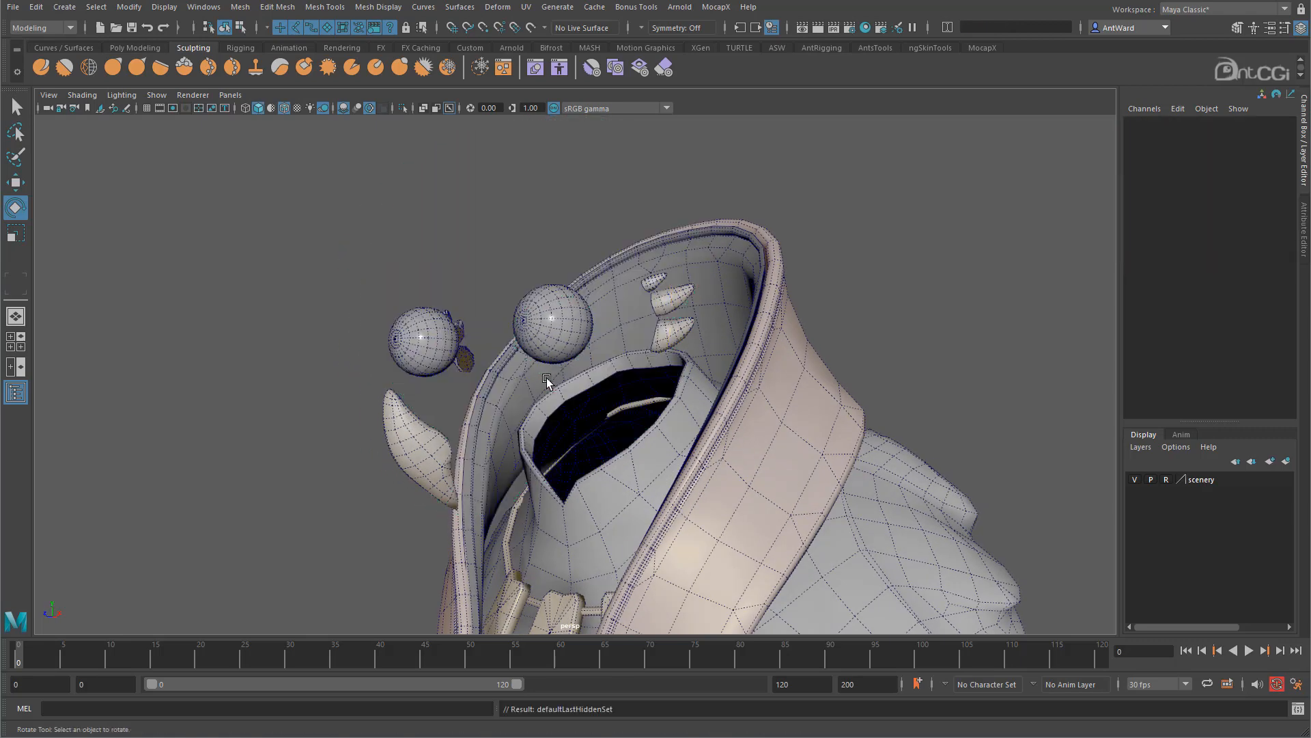
{"action": "left_click_drag", "start_coordinate": [567, 410], "coordinate": [514, 442], "text": "alt"}
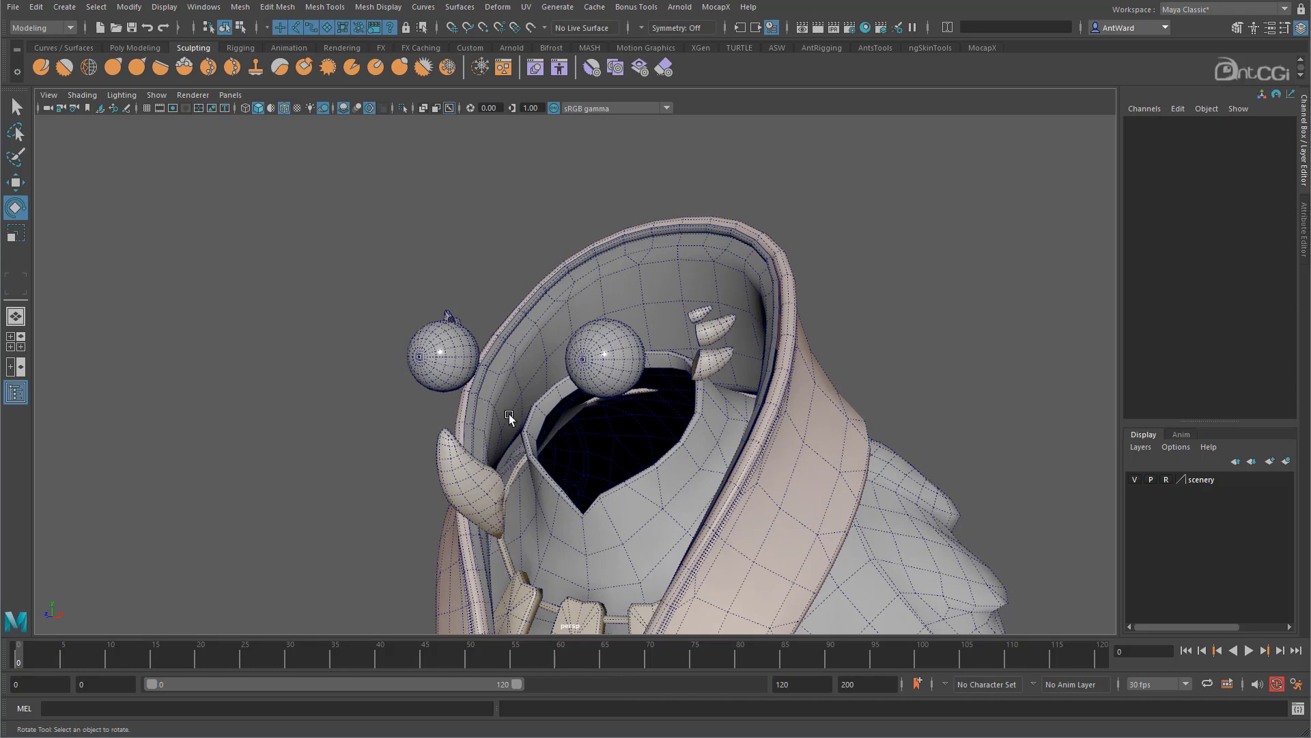
{"action": "key", "text": "ctrl+shift+h"}
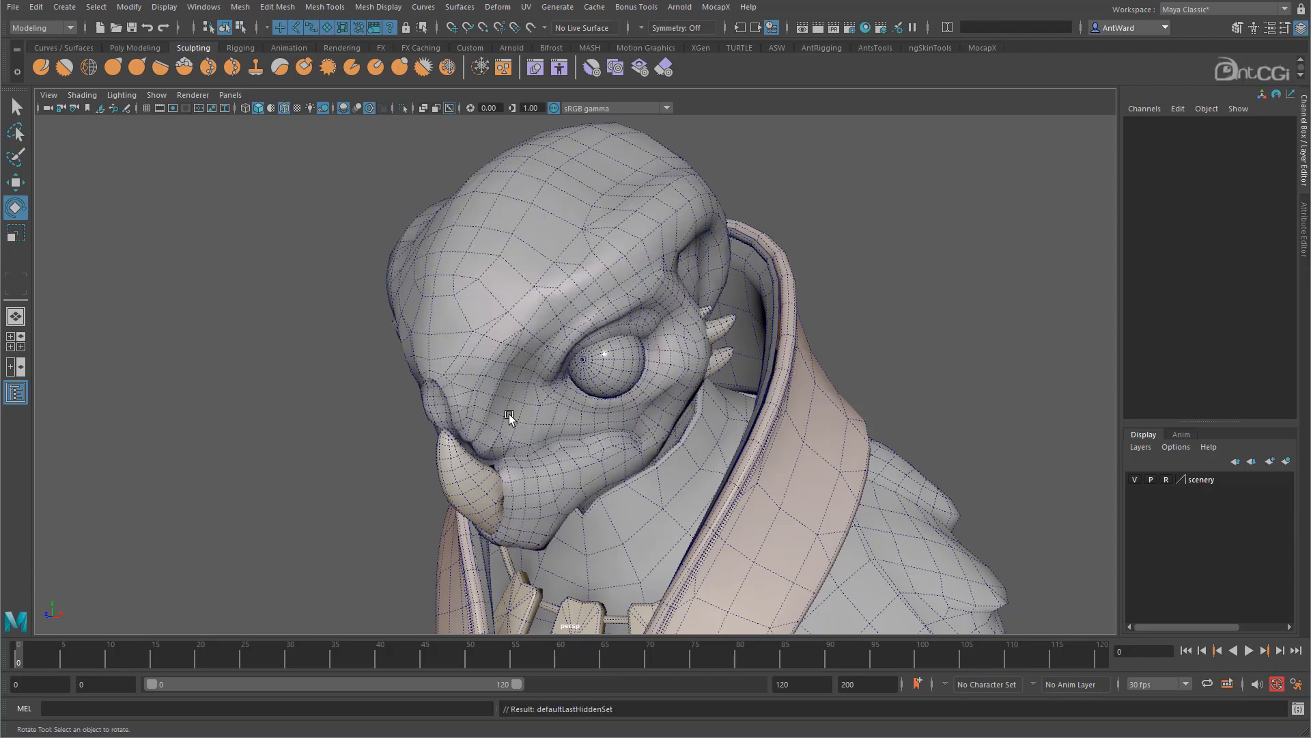
{"action": "left_click_drag", "start_coordinate": [606, 453], "coordinate": [546, 280], "text": "alt"}
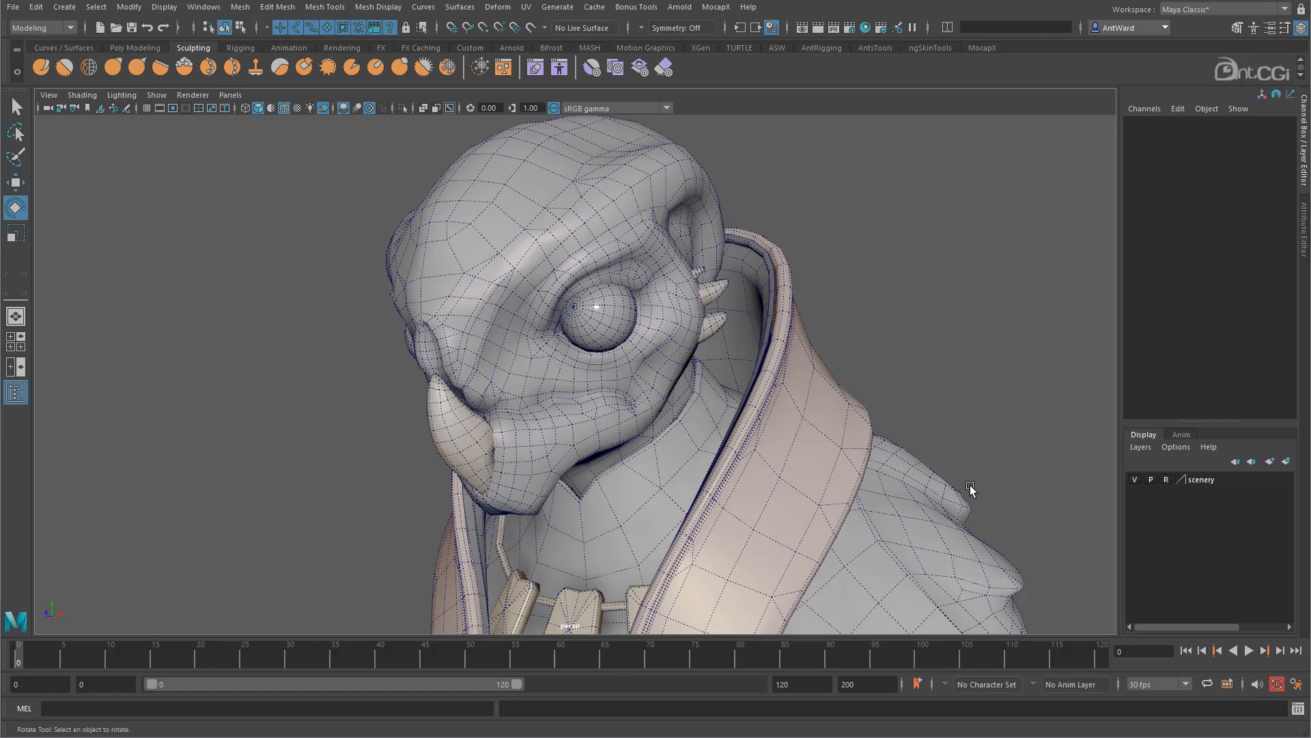
Step: Examine the edge flow of the head, shoulders and hips from the front and the back
{"action": "right_click_drag", "start_coordinate": [970, 490], "coordinate": [892, 491], "text": "alt"}
{"action": "left_click_drag", "start_coordinate": [893, 492], "coordinate": [743, 548], "text": "alt"}
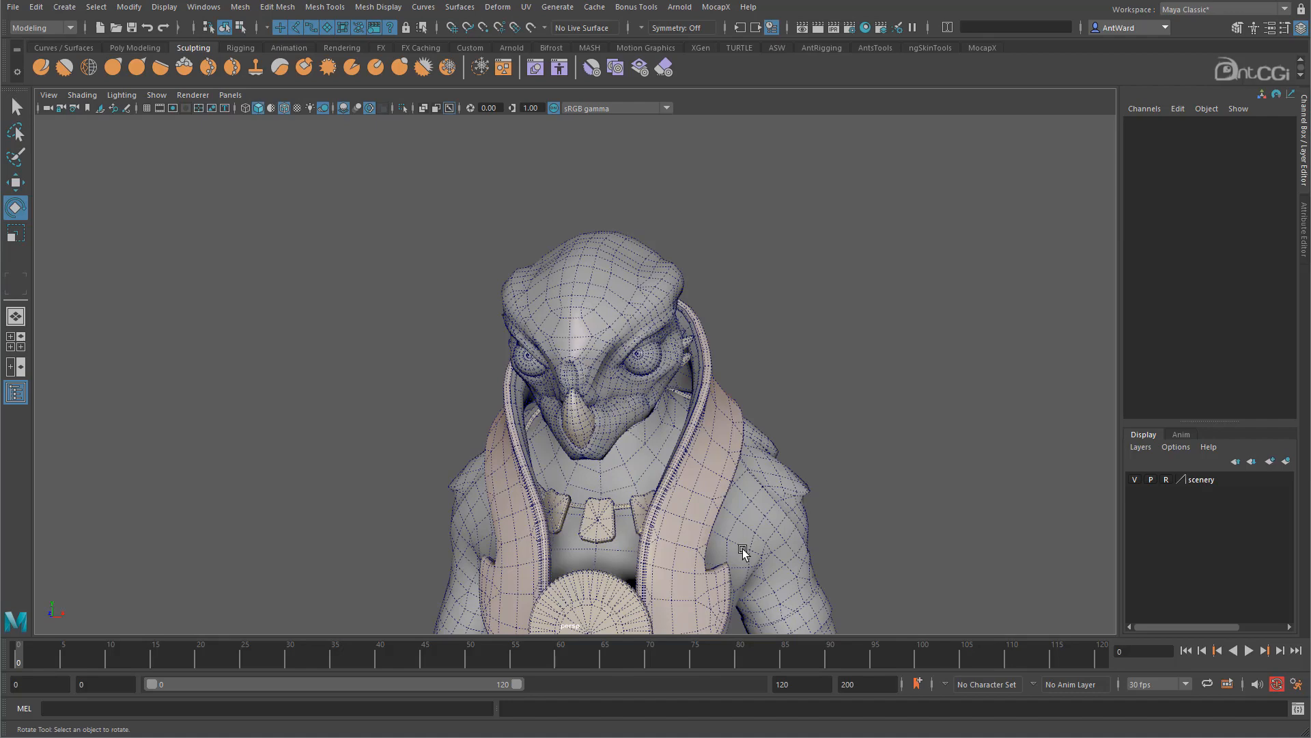
{"action": "middle_click_drag", "start_coordinate": [743, 552], "coordinate": [698, 507], "text": "alt"}
{"action": "left_click_drag", "start_coordinate": [698, 507], "coordinate": [928, 438], "text": "alt"}
{"action": "middle_click_drag", "start_coordinate": [526, 544], "coordinate": [549, 509], "text": "alt"}
{"action": "right_click_drag", "start_coordinate": [549, 510], "coordinate": [586, 511], "text": "alt"}
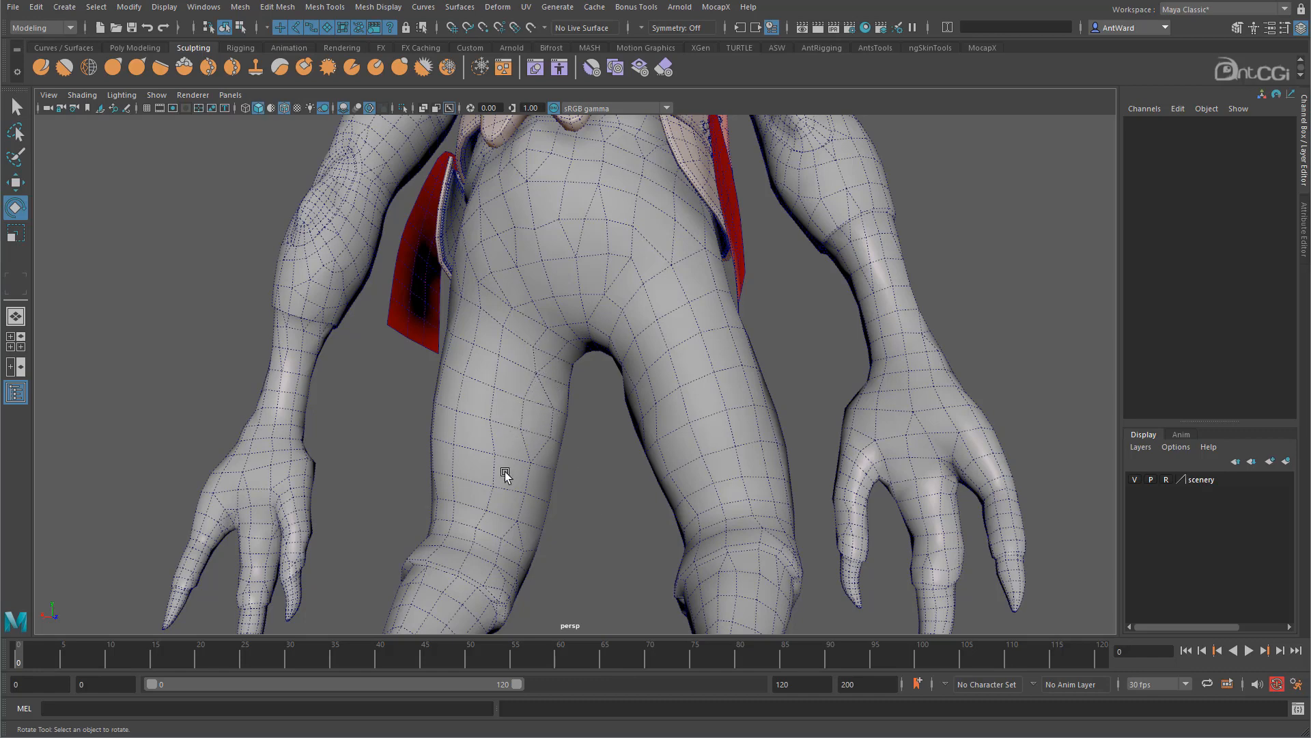
{"action": "left_click_drag", "start_coordinate": [557, 491], "coordinate": [608, 493], "text": "alt"}
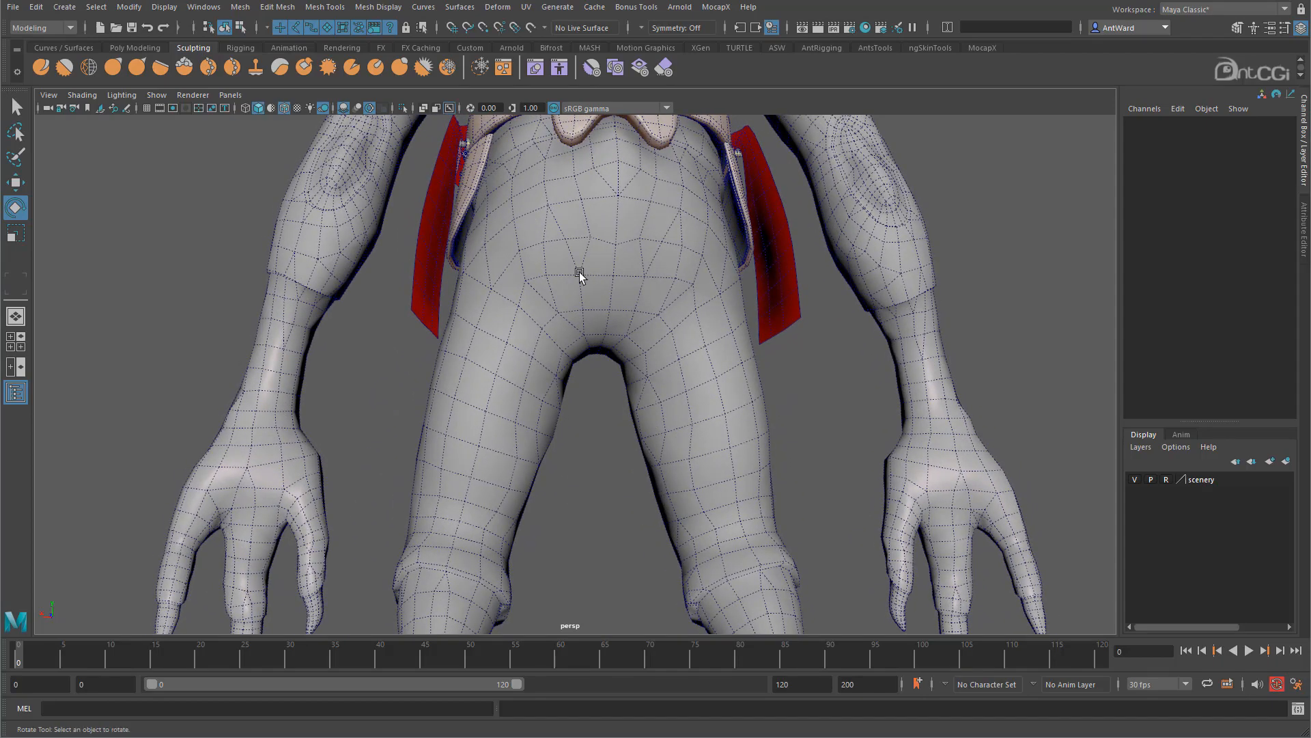
{"action": "middle_click_drag", "start_coordinate": [579, 273], "coordinate": [551, 410], "text": "alt"}
{"action": "left_click_drag", "start_coordinate": [551, 409], "coordinate": [522, 396], "text": "alt"}
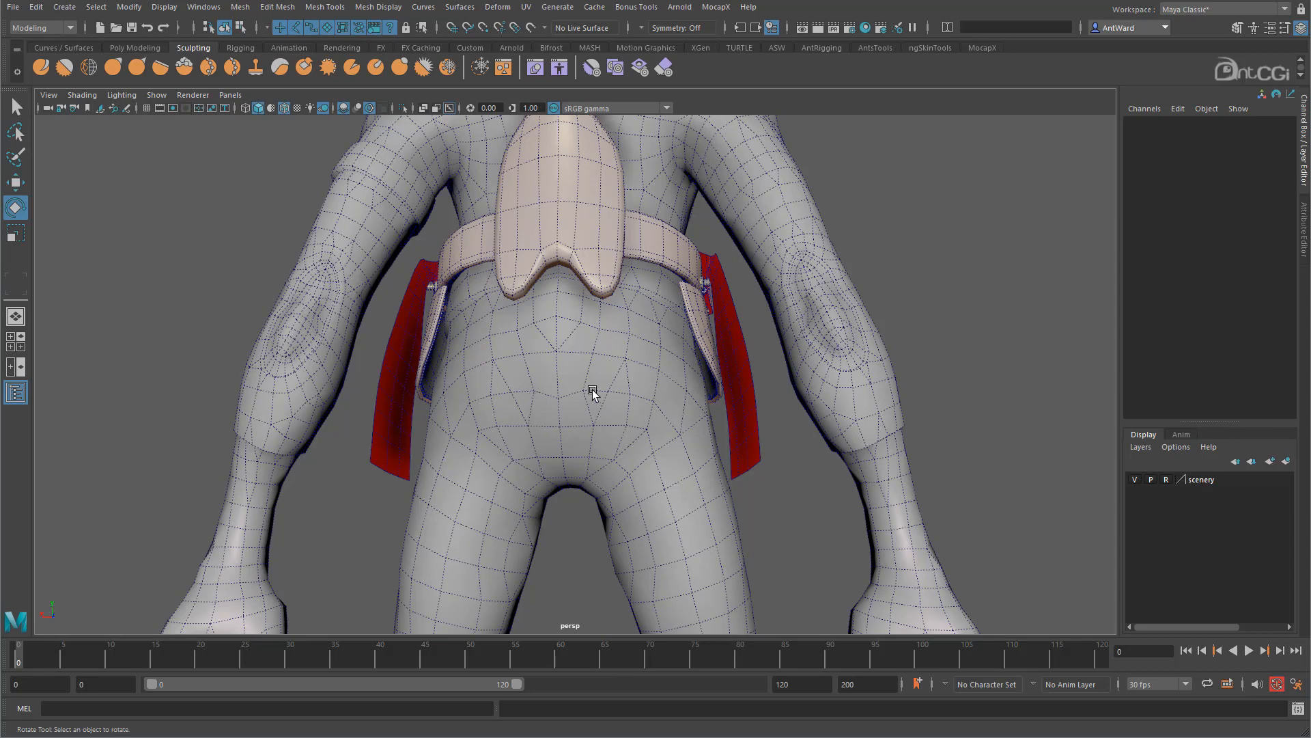
{"action": "left_click_drag", "start_coordinate": [598, 336], "coordinate": [553, 363], "text": "alt"}
{"action": "left_click_drag", "start_coordinate": [683, 454], "coordinate": [957, 468], "text": "alt"}
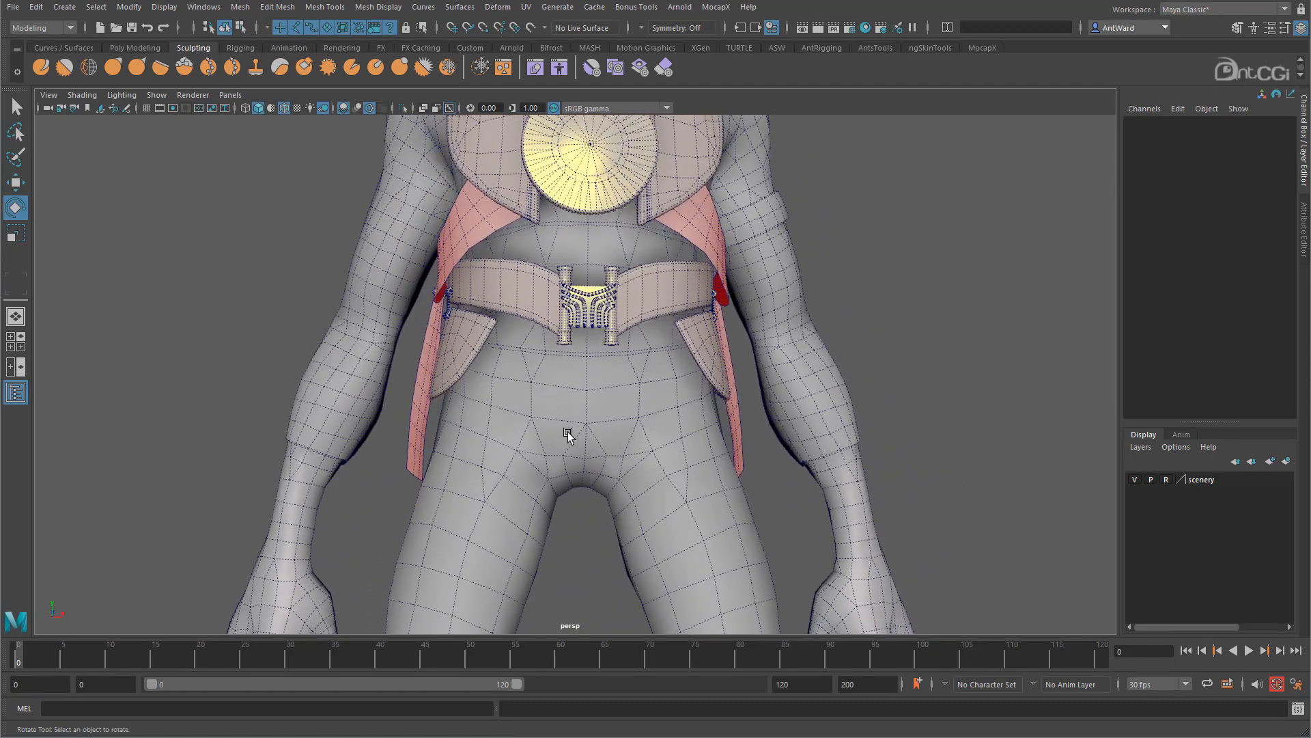
Step: Examine the edge loops around the thighs, knees, trouser cuffs and ankles from the front, back and side
{"action": "left_click_drag", "start_coordinate": [711, 460], "coordinate": [687, 467], "text": "alt"}
{"action": "middle_click_drag", "start_coordinate": [672, 526], "coordinate": [649, 342], "text": "alt"}
{"action": "scroll", "coordinate": [585, 491], "scroll_direction": "down", "scroll_amount": 3}
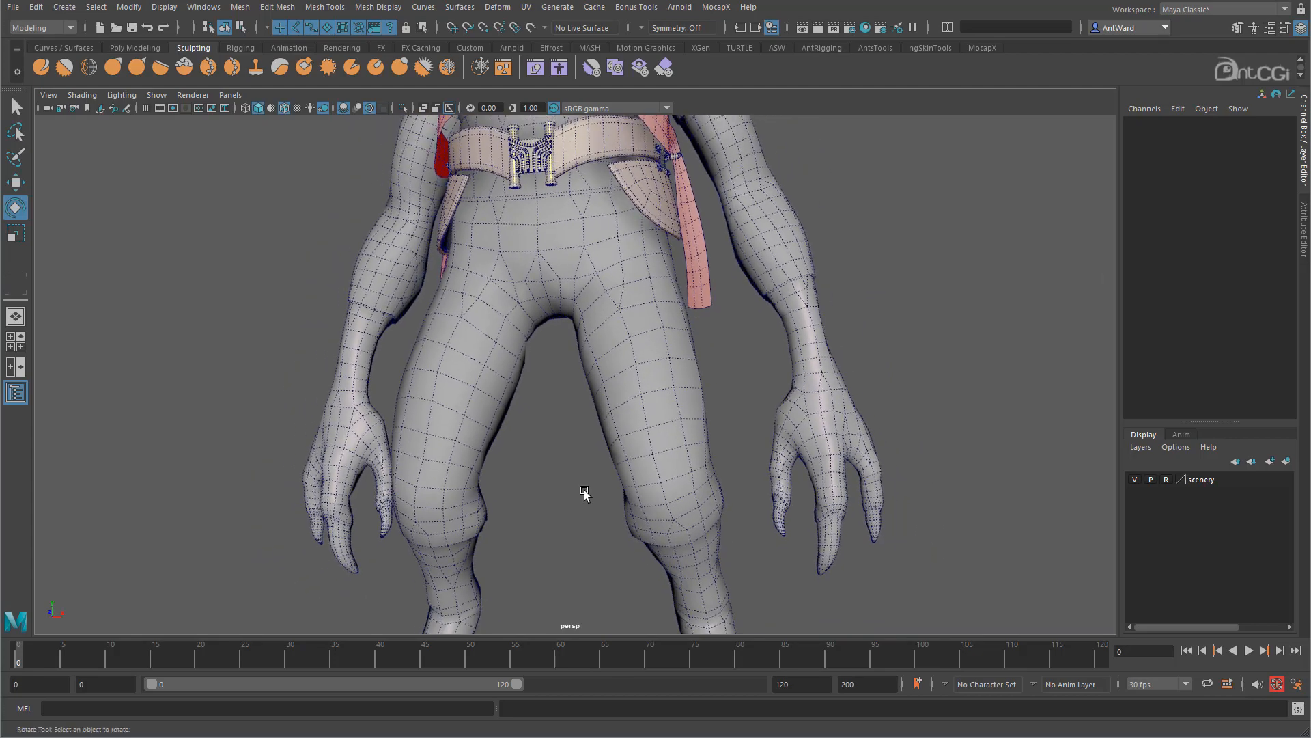
{"action": "middle_click_drag", "start_coordinate": [598, 510], "coordinate": [597, 364], "text": "alt"}
{"action": "scroll", "coordinate": [603, 380], "scroll_direction": "down", "scroll_amount": 3}
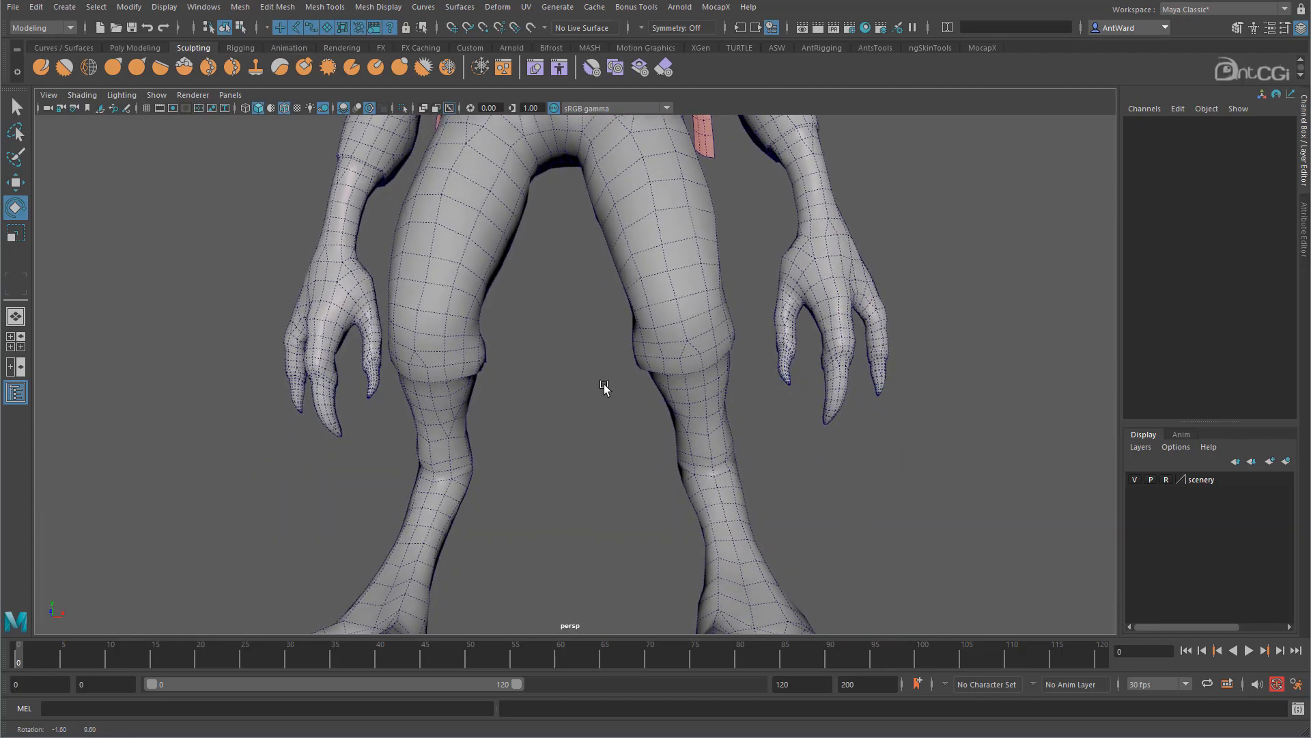
{"action": "middle_click_drag", "start_coordinate": [612, 491], "coordinate": [599, 424], "text": "alt"}
{"action": "mouse_move", "coordinate": [598, 419]}
{"action": "left_mouse_down", "text": "alt"}
{"action": "mouse_move", "coordinate": [569, 443]}
{"action": "mouse_move", "coordinate": [584, 425]}
{"action": "left_mouse_up", "text": "alt"}
{"action": "scroll", "coordinate": [583, 424], "scroll_direction": "up", "scroll_amount": 5}
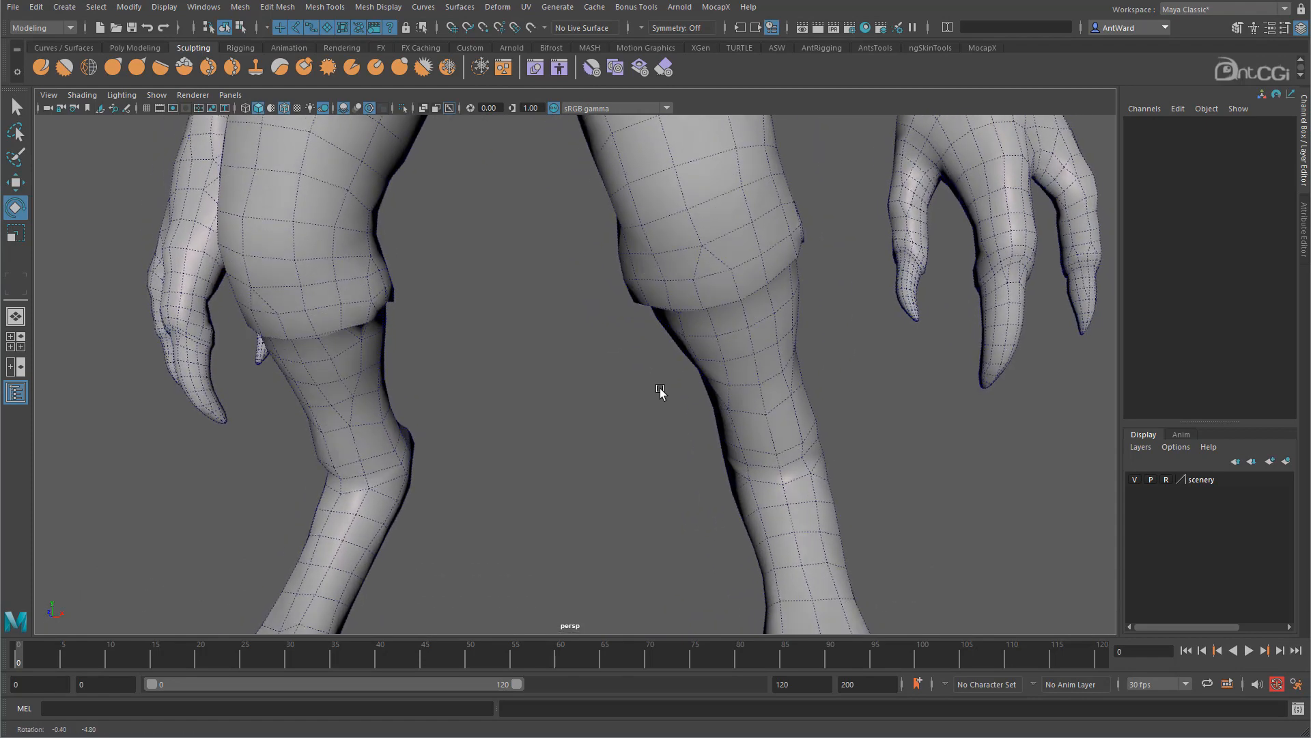
{"action": "left_click_drag", "start_coordinate": [695, 347], "coordinate": [782, 405], "text": "alt"}
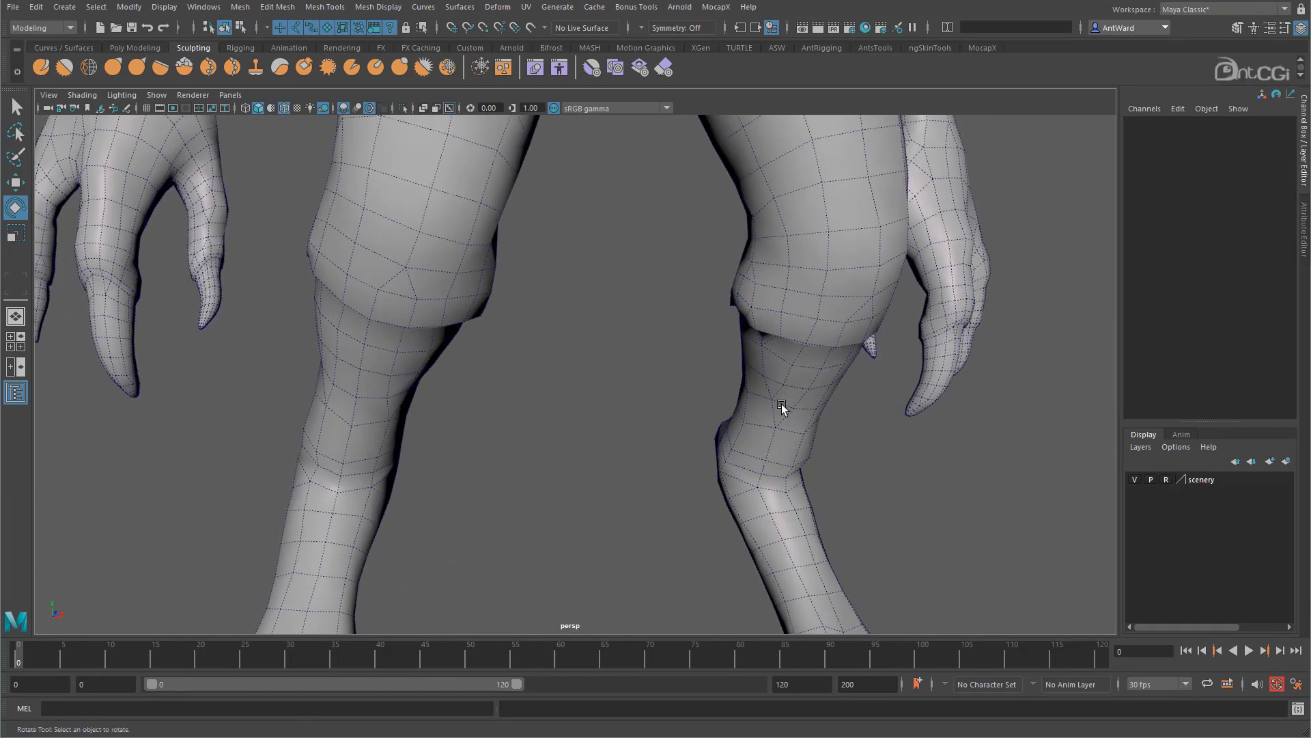
{"action": "left_click_drag", "start_coordinate": [732, 295], "coordinate": [697, 454], "text": "alt"}
{"action": "right_click_drag", "start_coordinate": [697, 453], "coordinate": [855, 424], "text": "alt"}
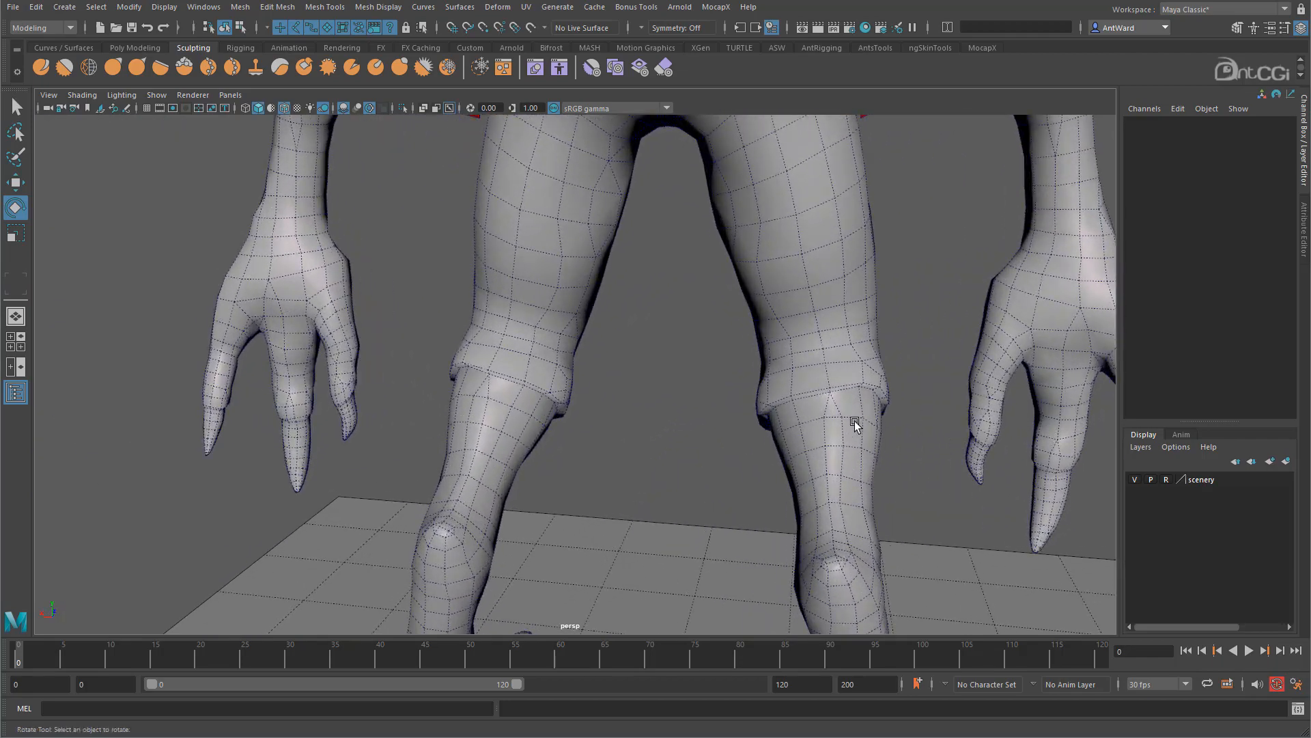
{"action": "right_click_drag", "start_coordinate": [539, 342], "coordinate": [319, 355], "text": "alt"}
{"action": "left_click_drag", "start_coordinate": [319, 355], "coordinate": [527, 347], "text": "alt"}
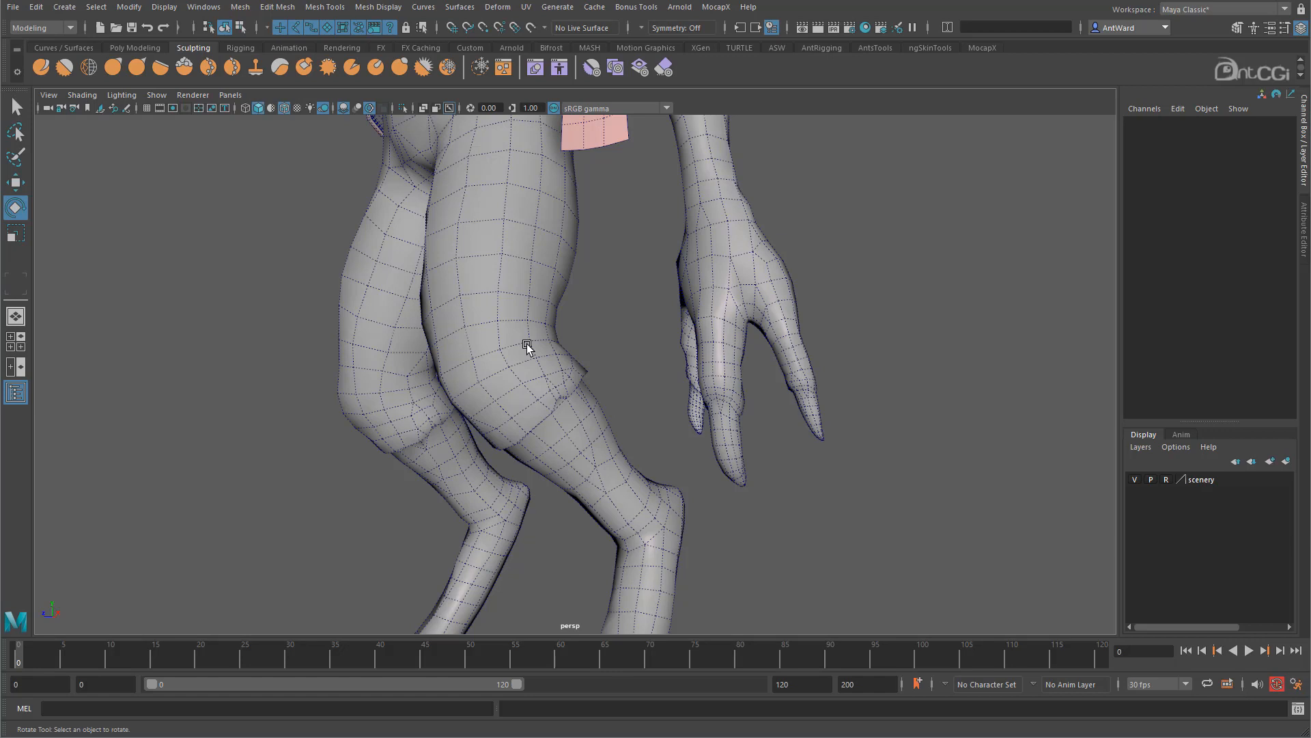
{"action": "scroll", "coordinate": [527, 347], "scroll_direction": "up", "scroll_amount": 3}
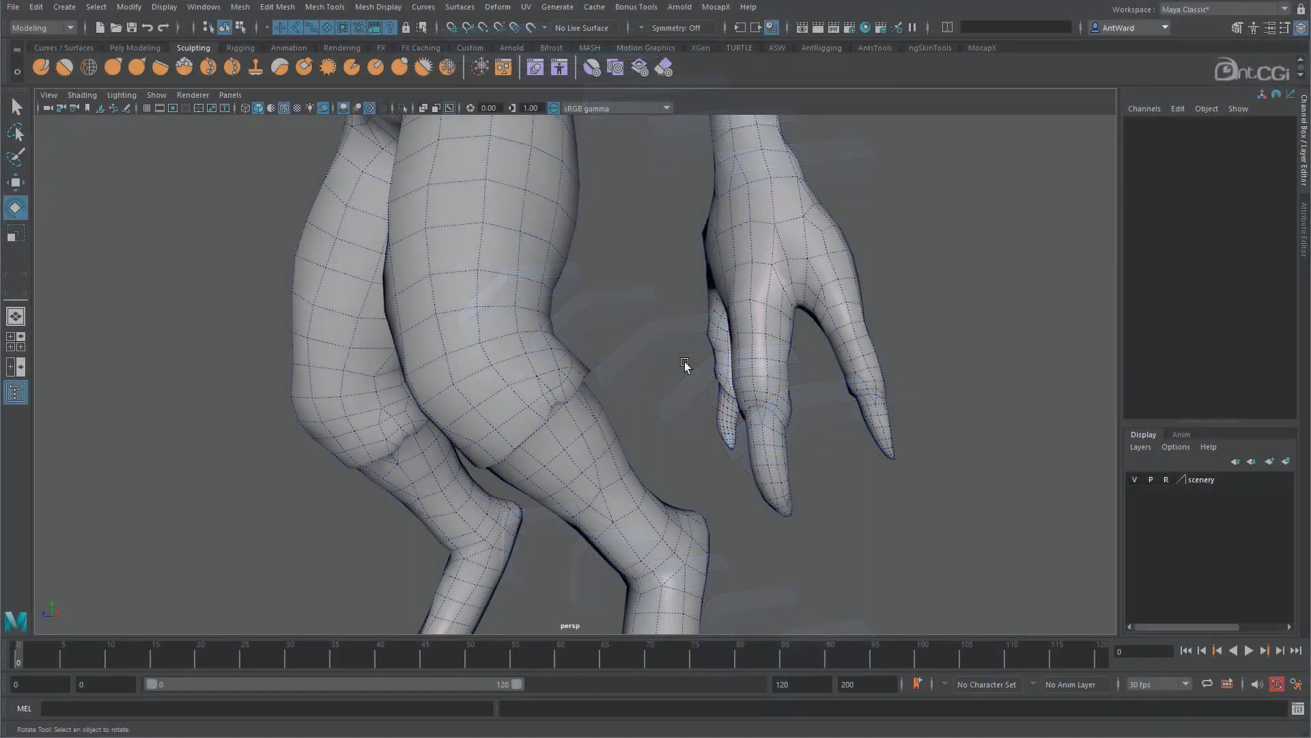
Step: Inspect the topology of the sash, hip pad, belt, shoulder, collar and chest medallion
{"action": "left_click_drag", "start_coordinate": [686, 363], "coordinate": [647, 305], "text": "alt"}
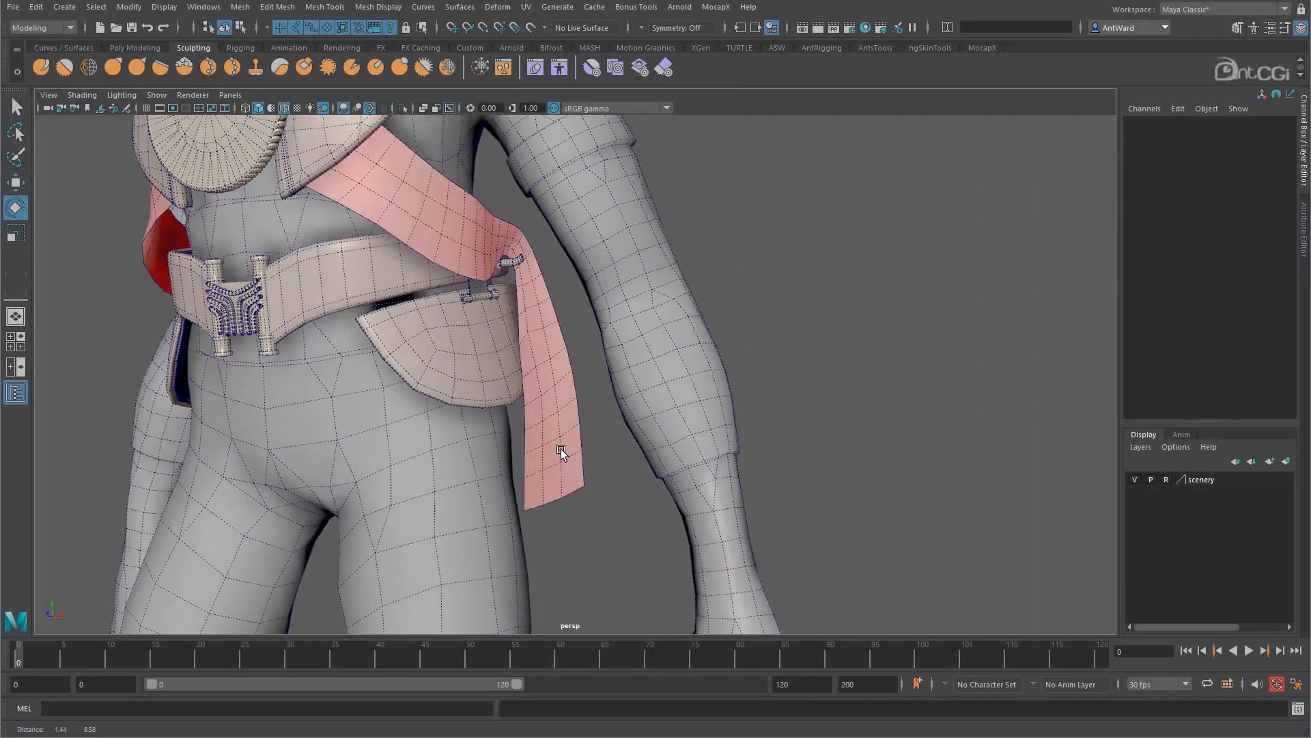
{"action": "left_click_drag", "start_coordinate": [562, 445], "coordinate": [392, 412], "text": "alt"}
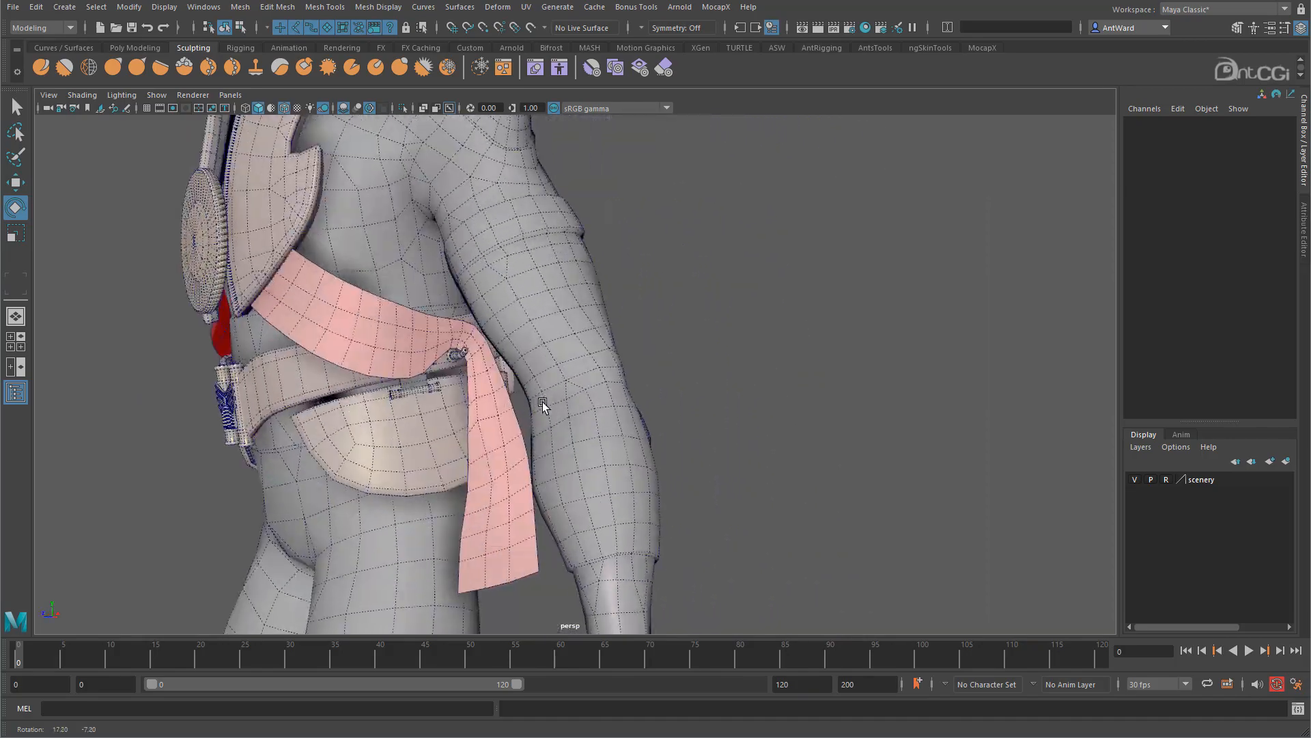
{"action": "left_click_drag", "start_coordinate": [542, 405], "coordinate": [542, 346], "text": "alt"}
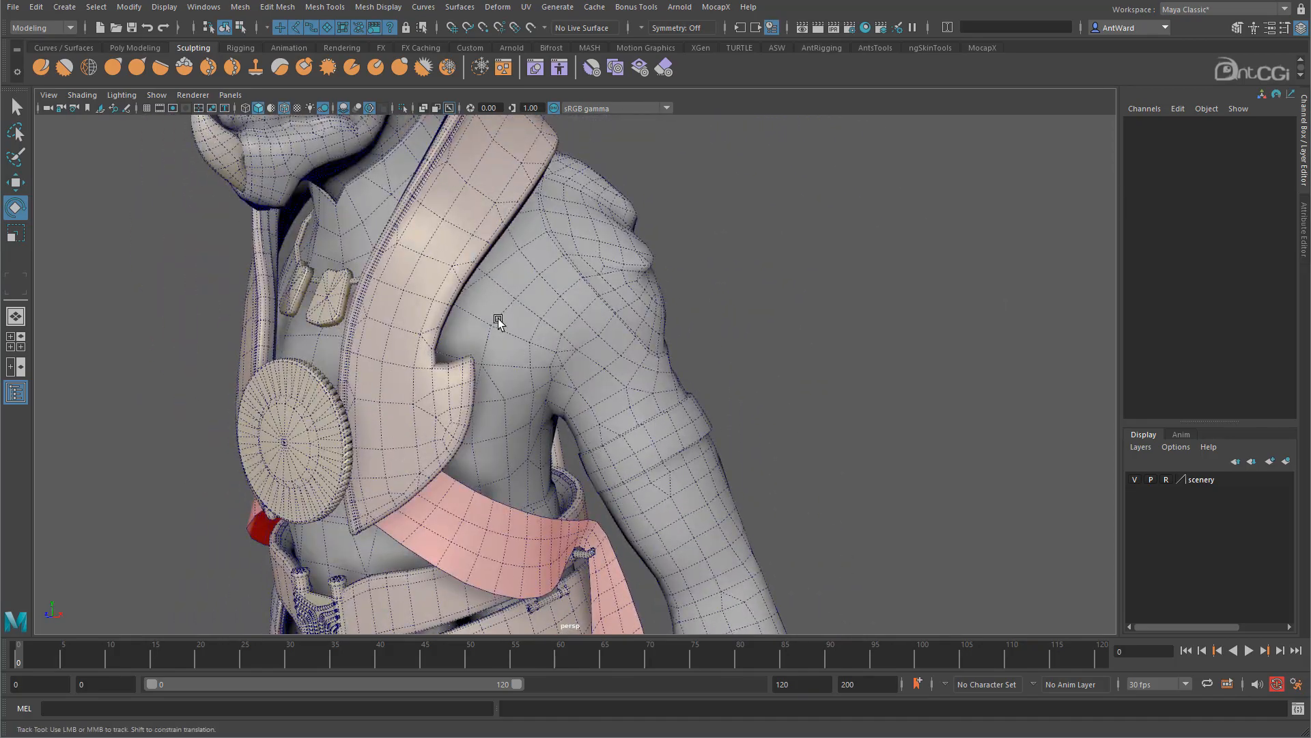
{"action": "left_click_drag", "start_coordinate": [498, 319], "coordinate": [576, 388], "text": "alt"}
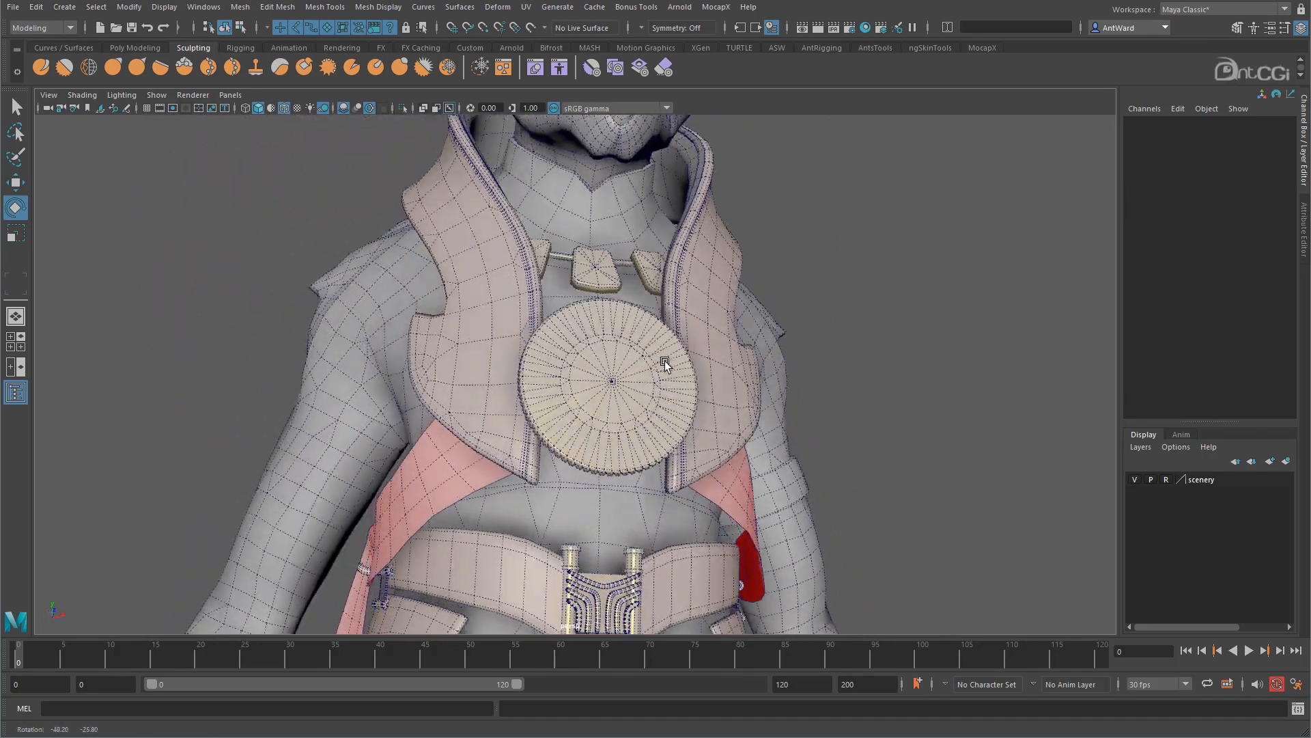
Step: Examine the topology of the chest, belt, arms and trousers from the front and both sides
{"action": "left_click_drag", "start_coordinate": [660, 360], "coordinate": [660, 371], "text": "alt"}
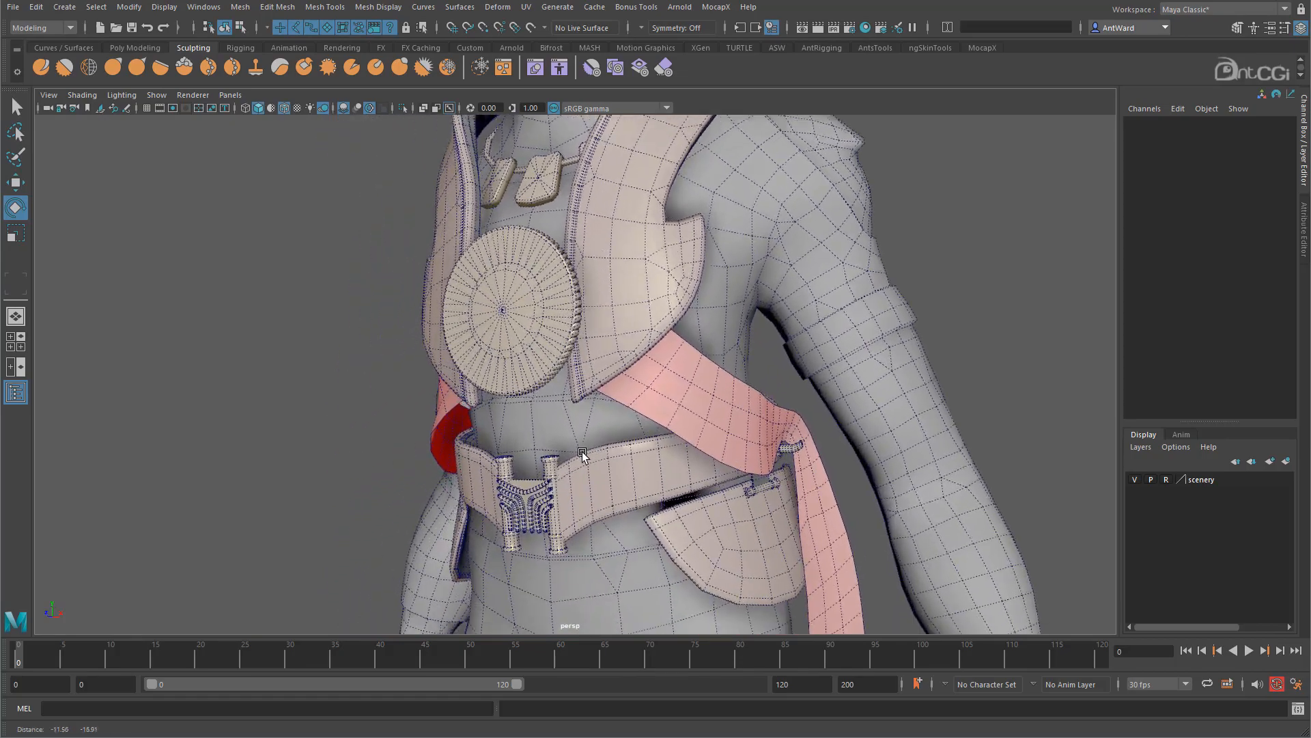
{"action": "left_click_drag", "start_coordinate": [585, 453], "coordinate": [696, 478], "text": "alt"}
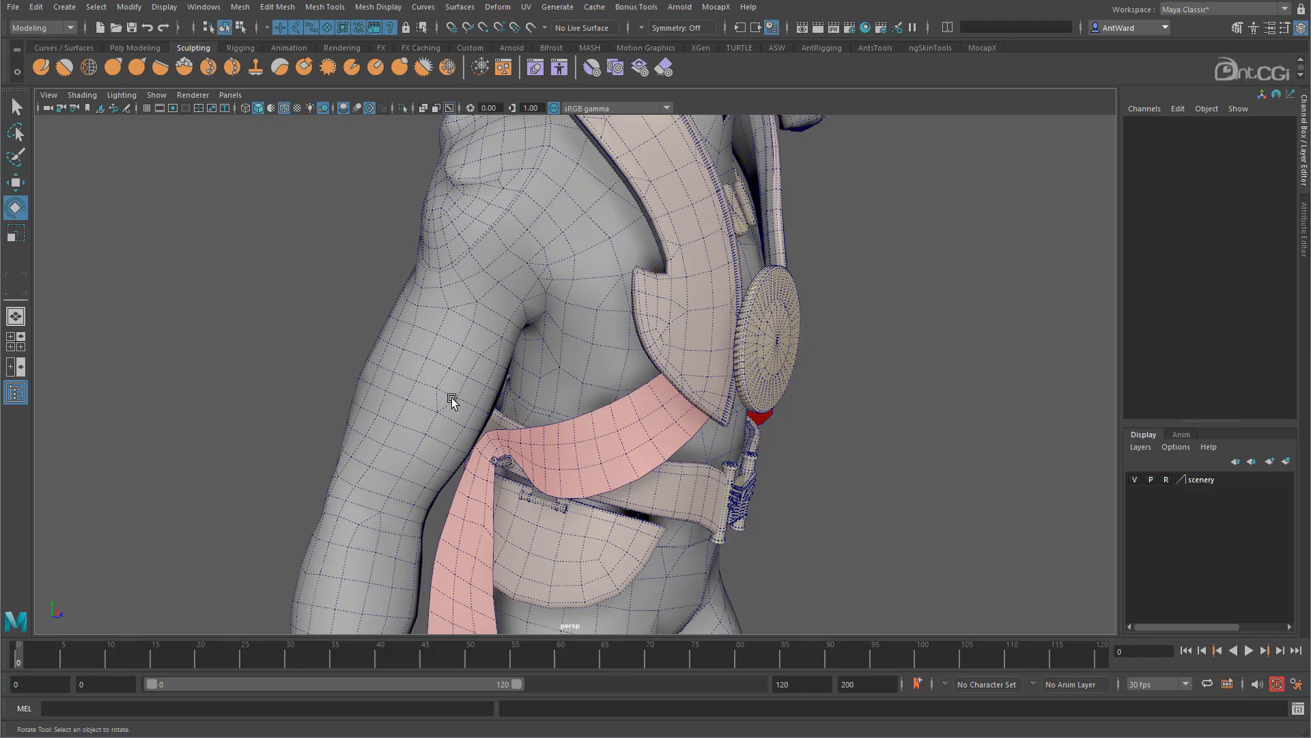
{"action": "left_click_drag", "start_coordinate": [501, 412], "coordinate": [944, 532], "text": "alt"}
{"action": "right_click_drag", "start_coordinate": [944, 532], "coordinate": [570, 423], "text": "alt"}
{"action": "middle_click_drag", "start_coordinate": [570, 424], "coordinate": [554, 354], "text": "alt"}
{"action": "right_click_drag", "start_coordinate": [624, 350], "coordinate": [772, 335], "text": "alt"}
{"action": "left_click_drag", "start_coordinate": [592, 333], "coordinate": [573, 332], "text": "alt"}
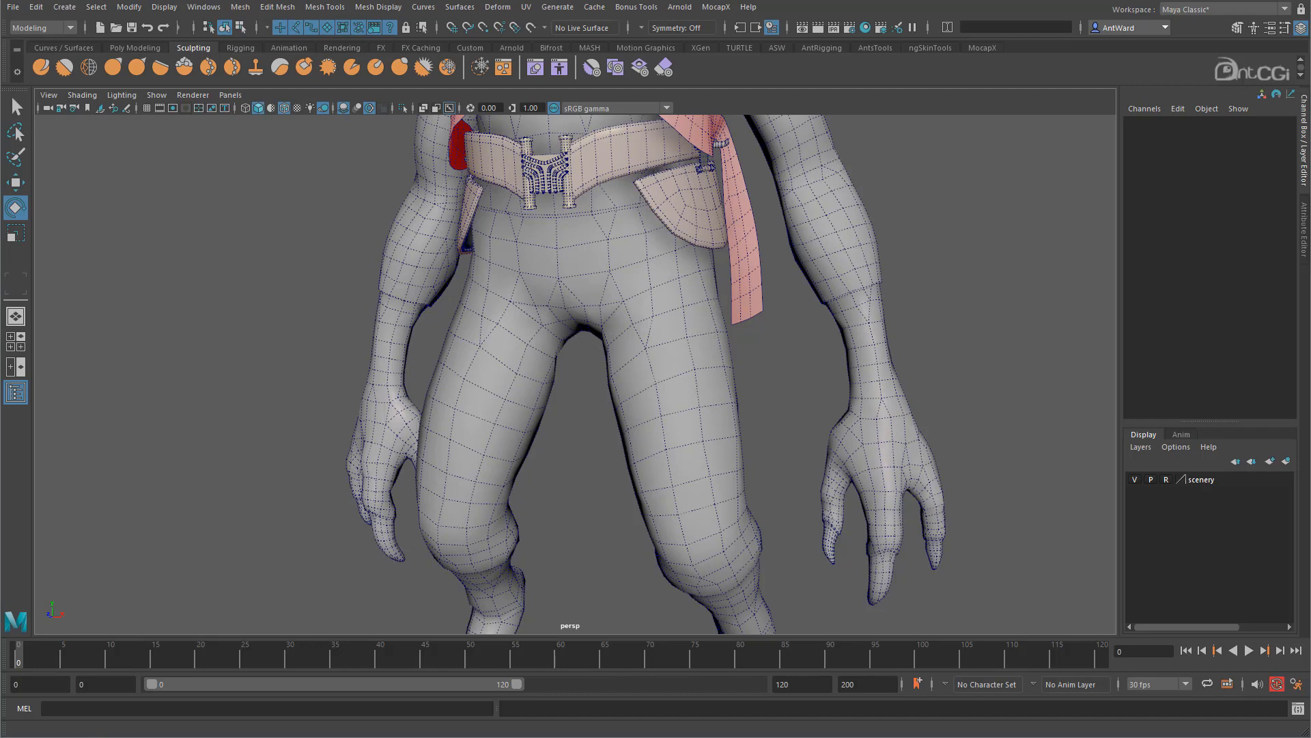
Step: Duplicate the body_game mesh as a hidden backup copy named body_game_original
{"action": "left_click_drag", "start_coordinate": [1, 171], "coordinate": [95, 135]}
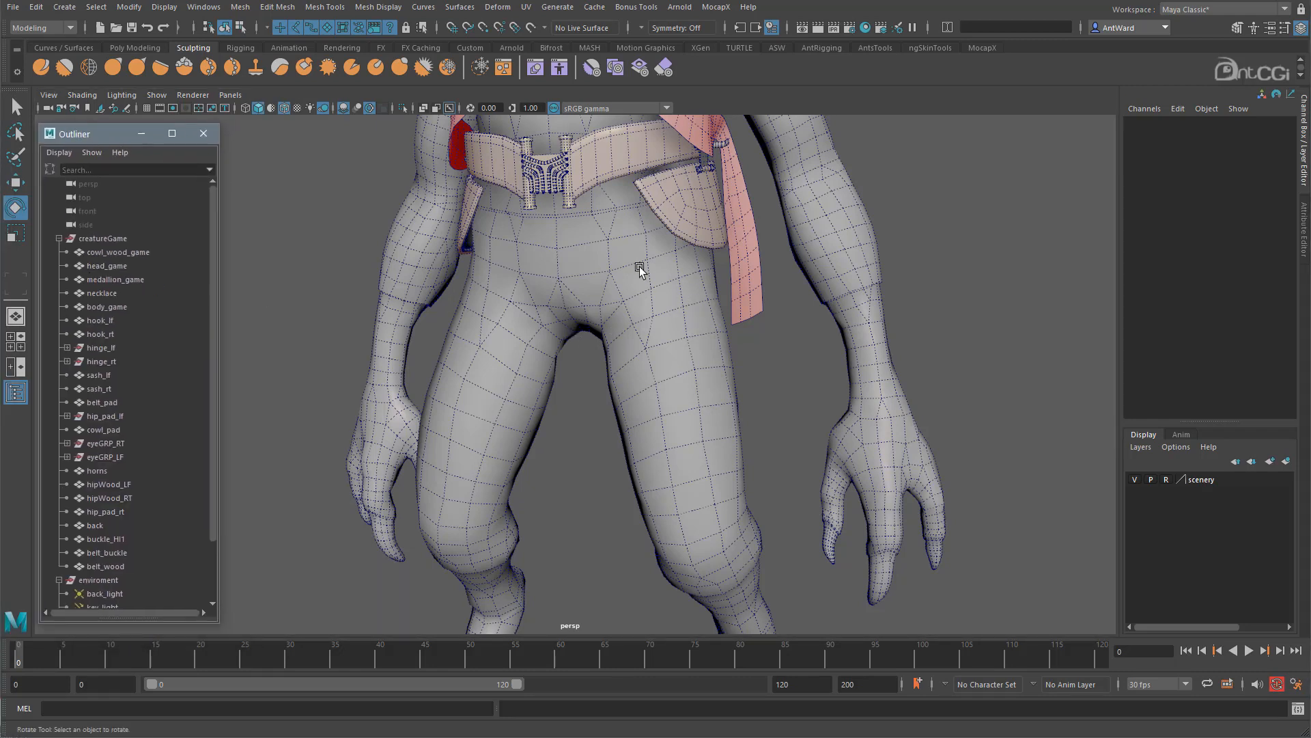
{"action": "left_click", "coordinate": [591, 267]}
{"action": "left_click_drag", "start_coordinate": [638, 351], "coordinate": [651, 340], "text": "alt"}
{"action": "key", "text": "ctrl+d"}
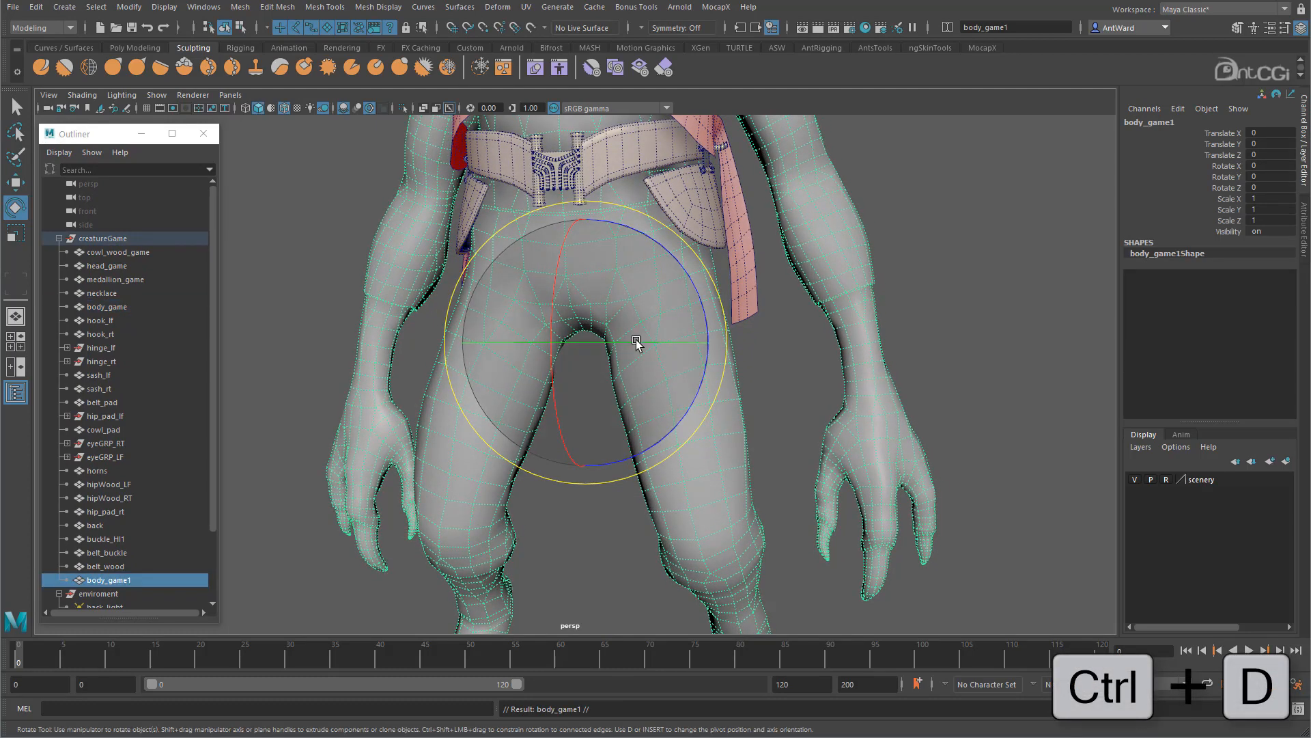
{"action": "left_click", "coordinate": [109, 580]}
{"action": "double_click", "coordinate": [109, 580]}
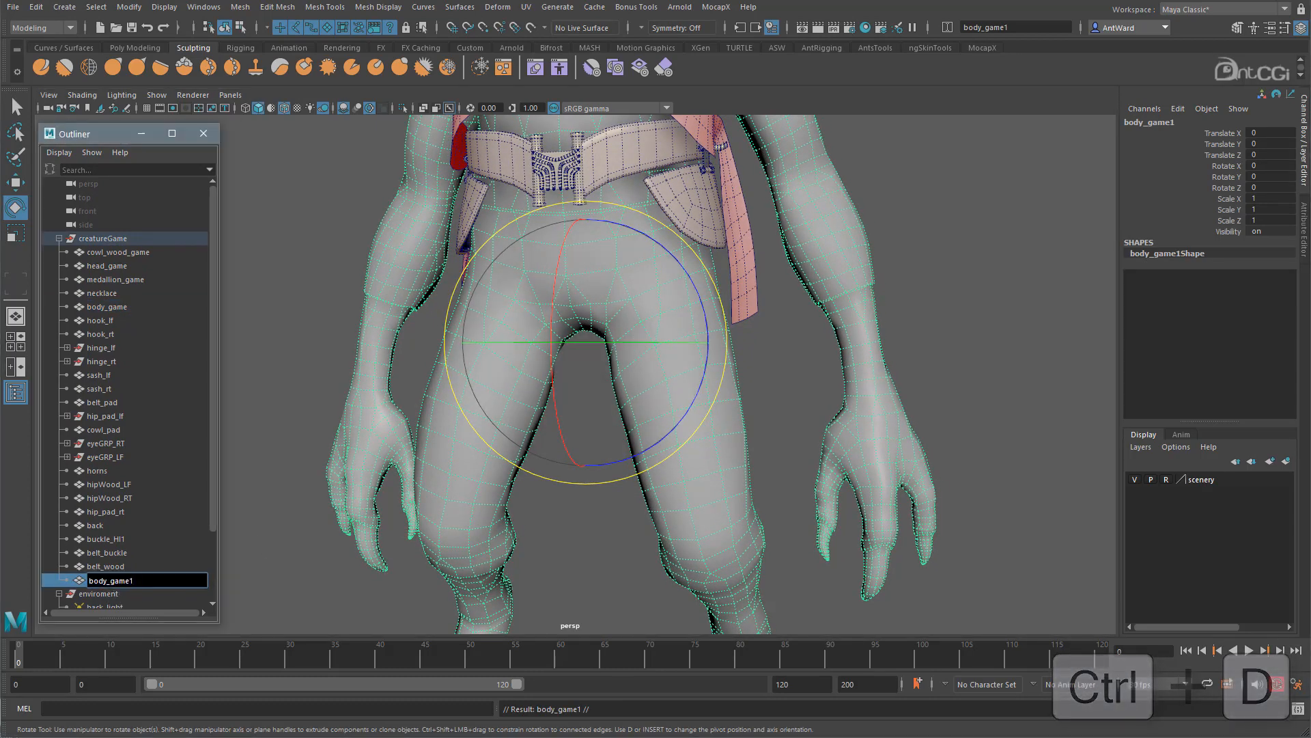
{"action": "key", "text": "Return"}
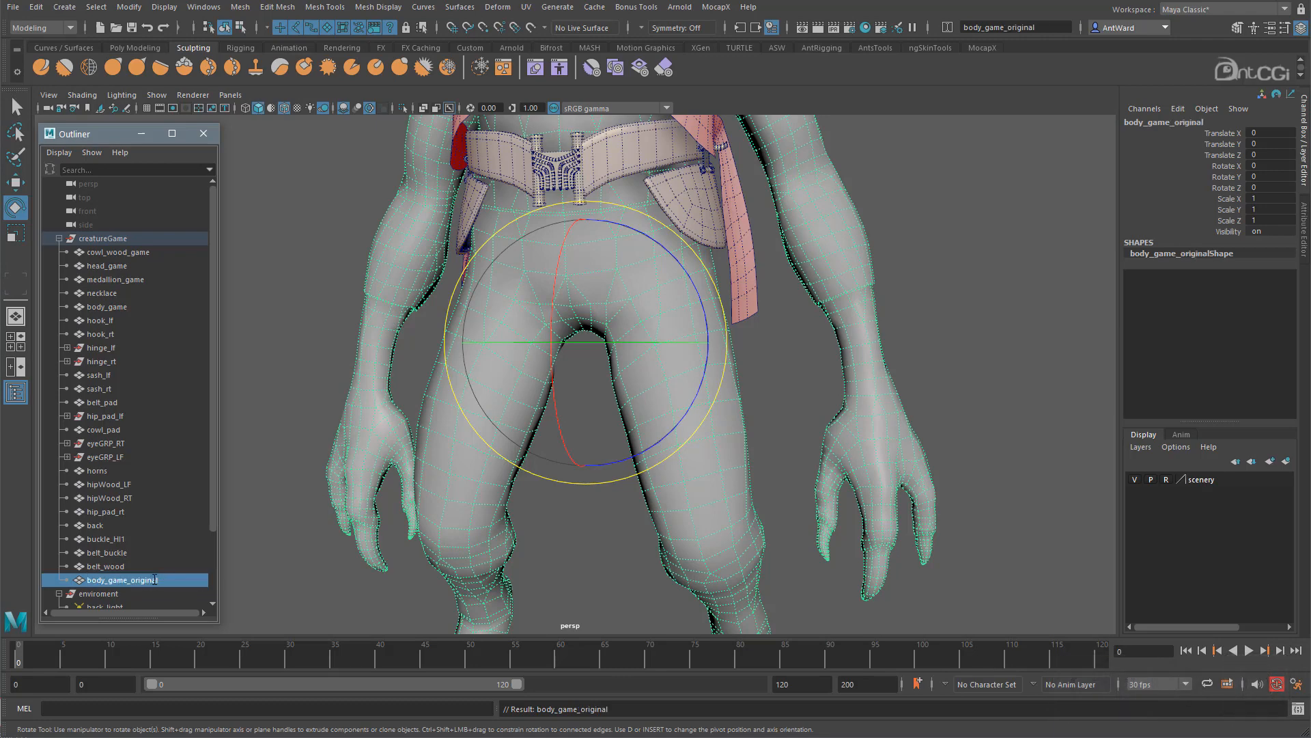
{"action": "key", "text": "h"}
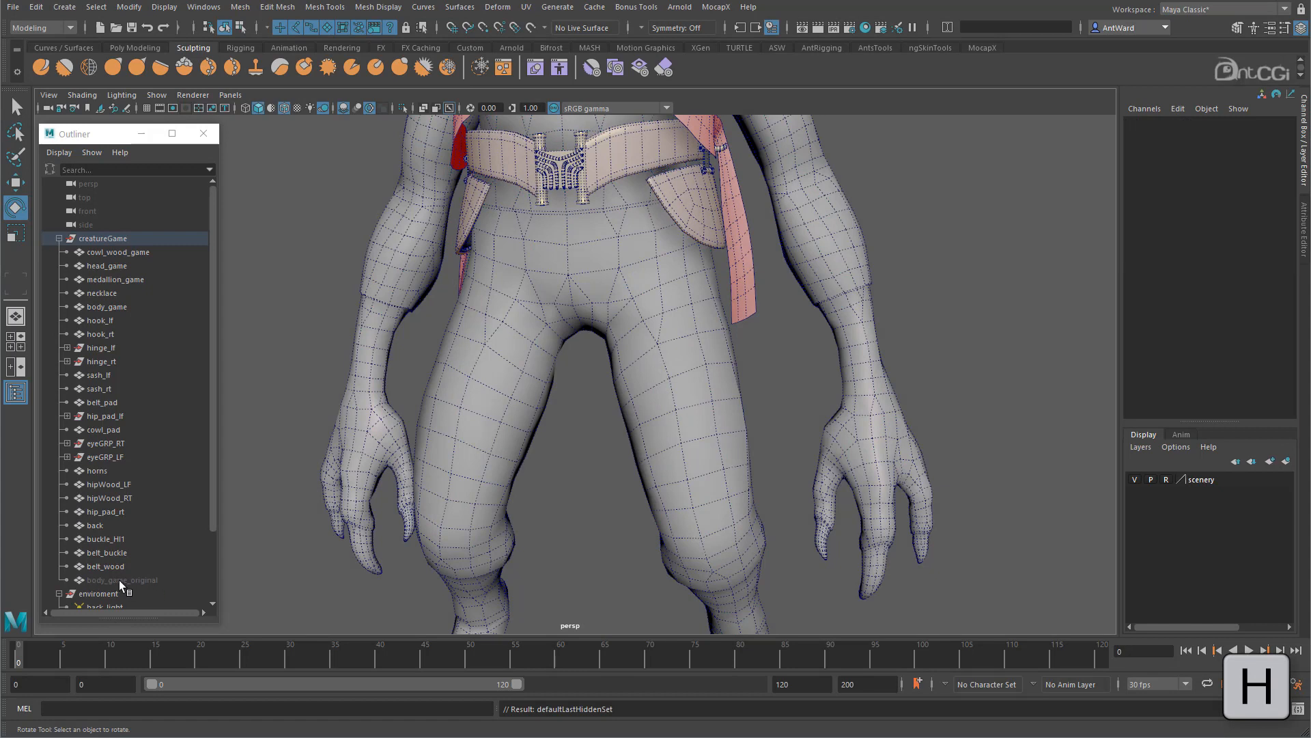
Step: Hide the scenery layer and collapse the enviroment group in the Outliner
{"action": "scroll", "coordinate": [108, 592], "scroll_direction": "down", "scroll_amount": 2}
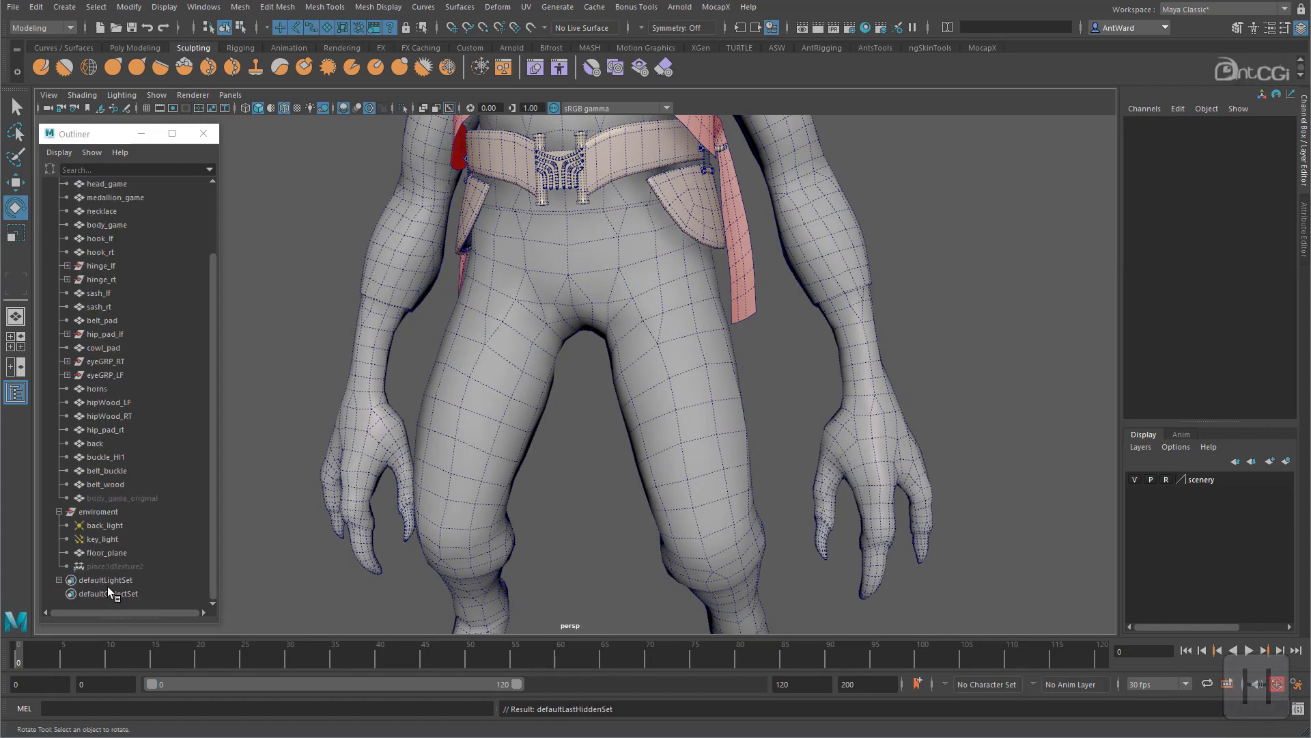
{"action": "left_click", "coordinate": [1136, 479]}
{"action": "left_click", "coordinate": [60, 512]}
{"action": "right_click_drag", "start_coordinate": [916, 453], "coordinate": [830, 434], "text": "alt"}
Step: Isolate body_game in the perspective view so that only the body mesh is displayed
{"action": "left_click", "coordinate": [612, 267]}
{"action": "left_click", "coordinate": [156, 95]}
{"action": "mouse_move", "coordinate": [163, 120]}
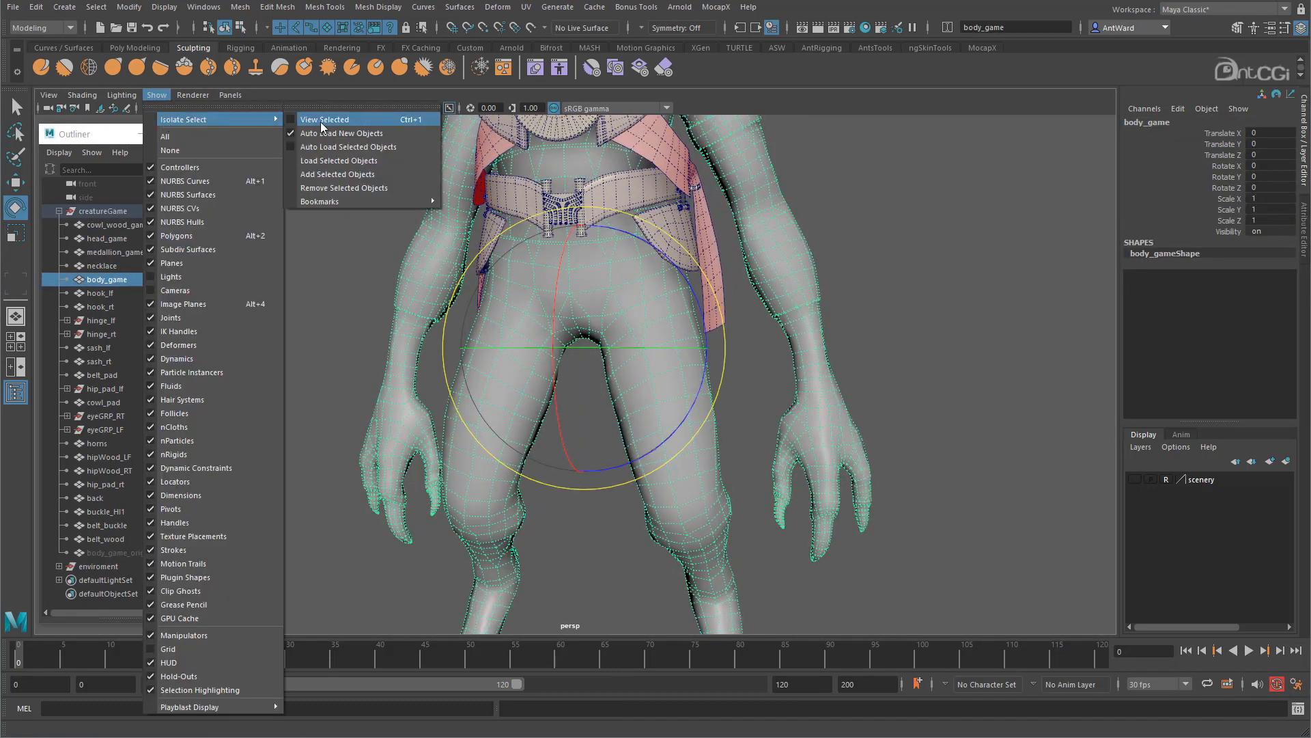
{"action": "left_click", "coordinate": [322, 121]}
{"action": "left_click", "coordinate": [957, 366]}
Step: Examine the edge flow of the isolated torso, hips and crotch and compare it with the human reference mesh
{"action": "mouse_move", "coordinate": [561, 313]}
{"action": "left_mouse_down", "text": "alt"}
{"action": "mouse_move", "coordinate": [560, 331]}
{"action": "mouse_move", "coordinate": [560, 293]}
{"action": "left_mouse_up", "text": "alt"}
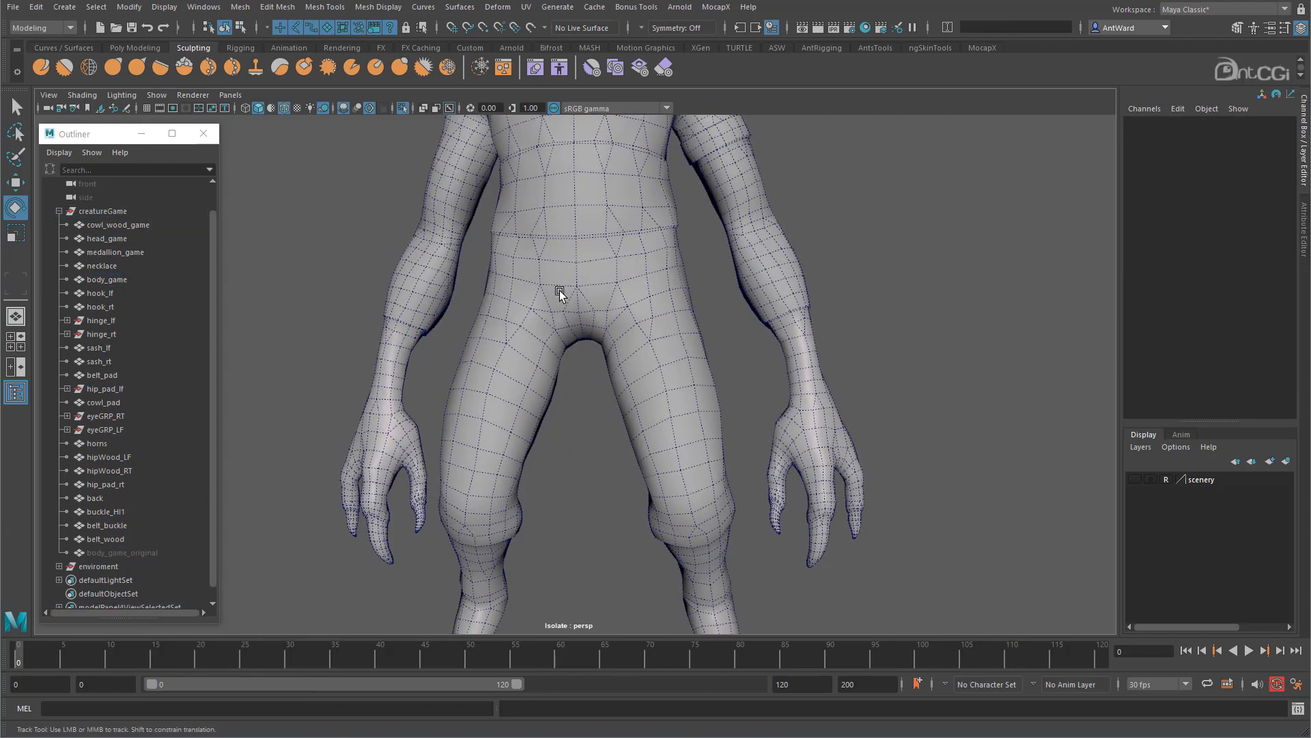
{"action": "middle_click_drag", "start_coordinate": [559, 292], "coordinate": [560, 448], "text": "alt"}
{"action": "left_click_drag", "start_coordinate": [560, 321], "coordinate": [597, 323], "text": "alt"}
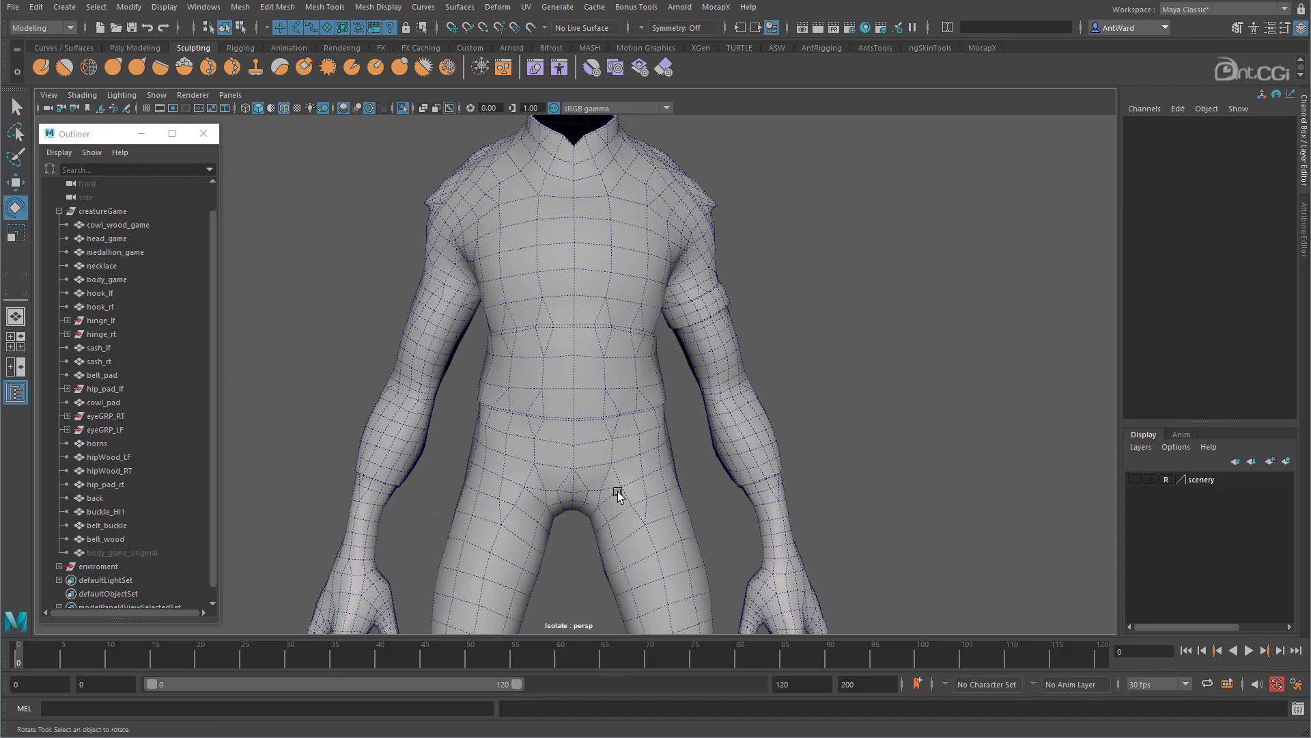
{"action": "left_click_drag", "start_coordinate": [551, 469], "coordinate": [515, 470], "text": "alt"}
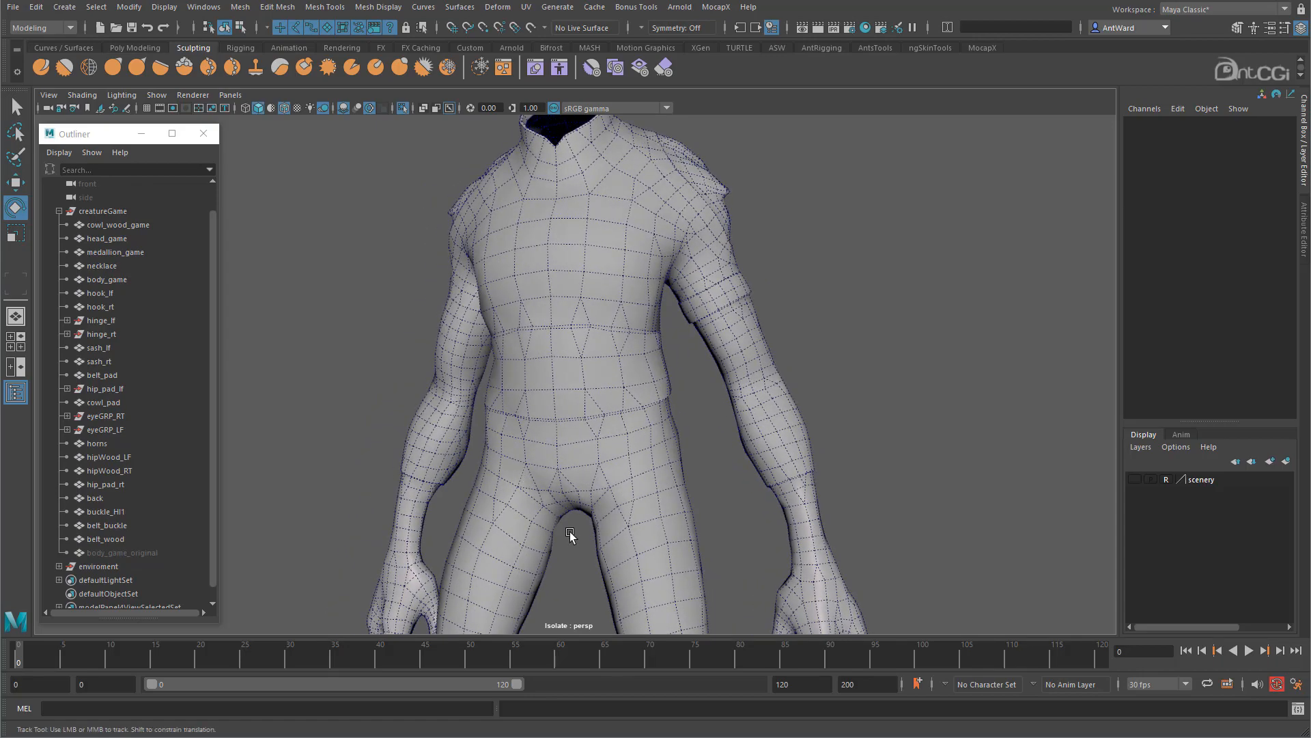
{"action": "middle_click_drag", "start_coordinate": [570, 531], "coordinate": [575, 379], "text": "alt"}
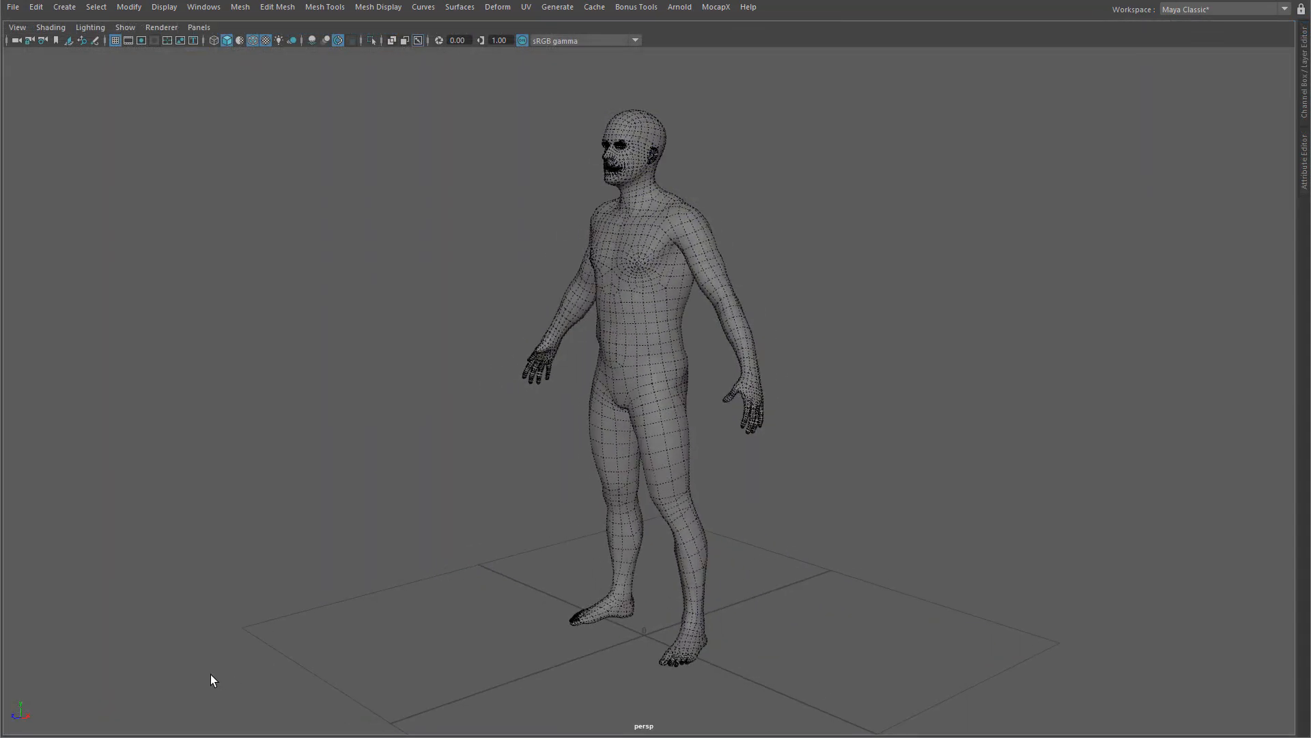
{"action": "left_click_drag", "start_coordinate": [255, 673], "coordinate": [741, 672], "text": "alt"}
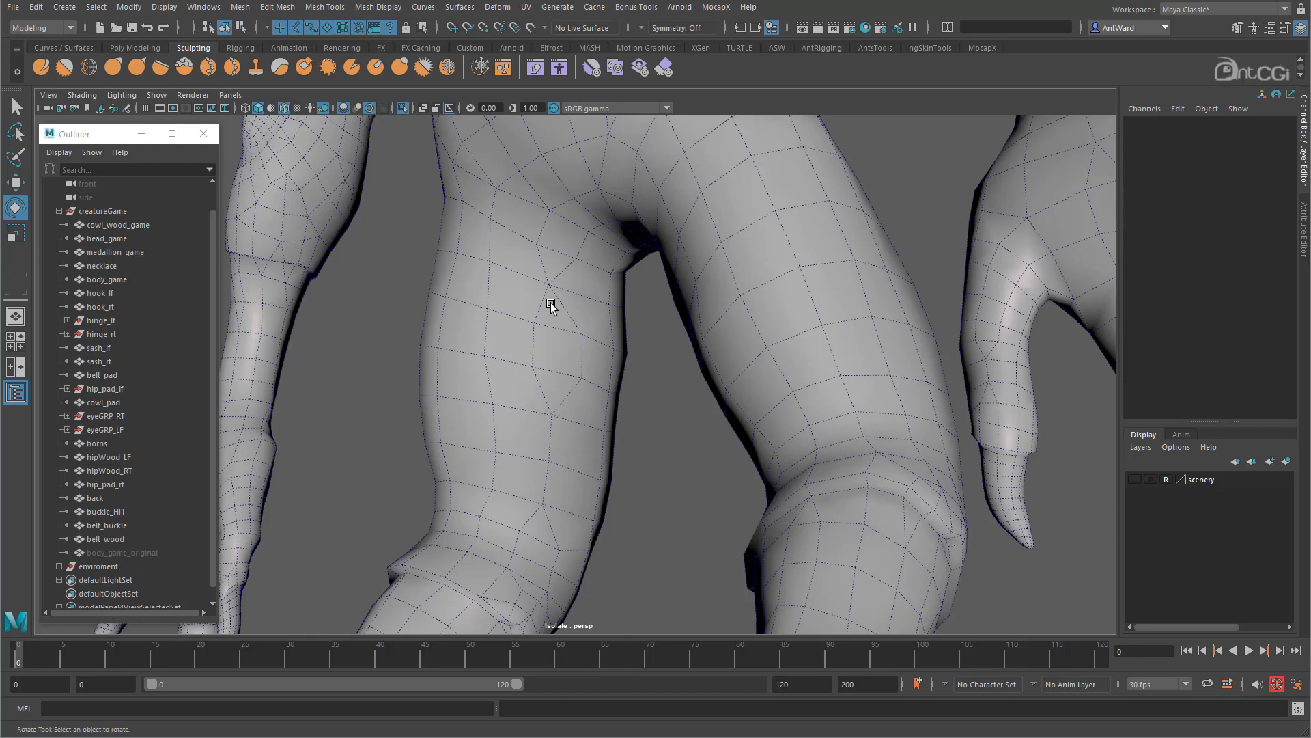
Step: Switch the body mesh to edge selection and enable symmetry in World X
{"action": "left_click", "coordinate": [550, 302]}
{"action": "right_click_drag", "start_coordinate": [551, 301], "coordinate": [488, 308]}
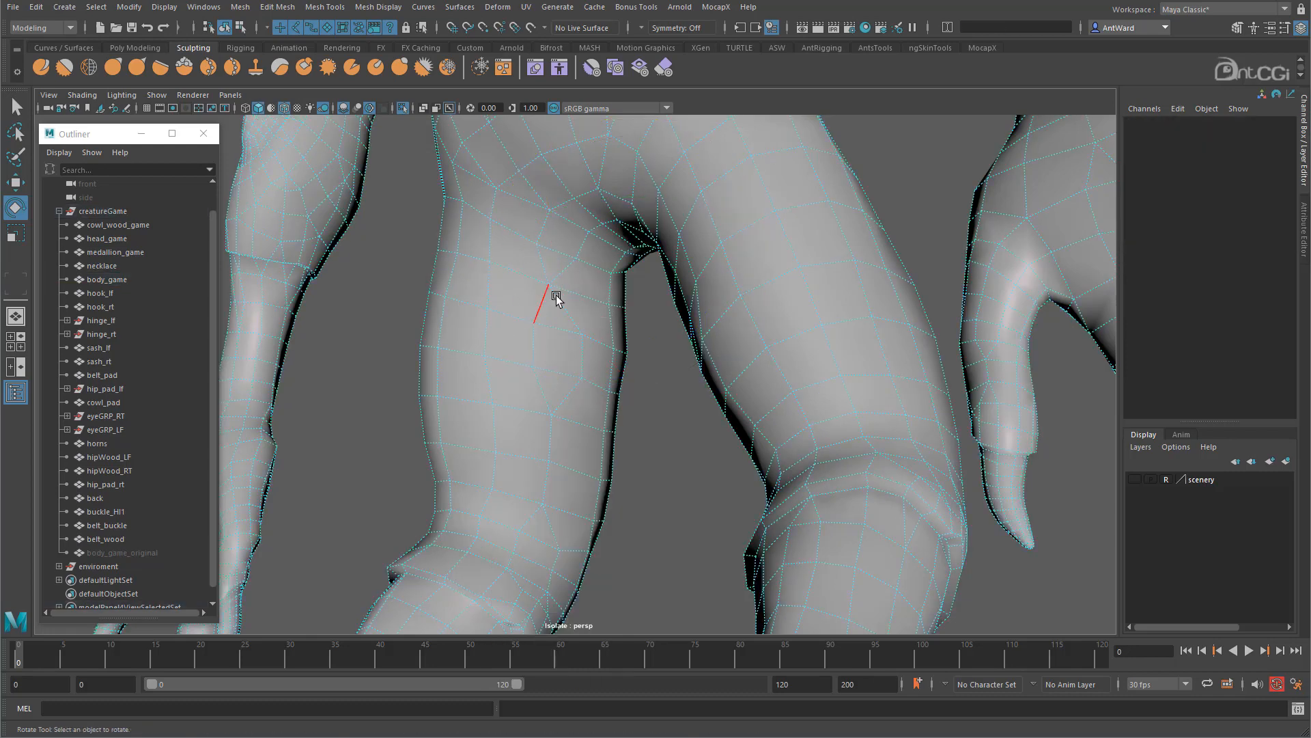
{"action": "left_click_drag", "start_coordinate": [572, 294], "coordinate": [679, 307], "text": "alt"}
{"action": "right_click_drag", "start_coordinate": [679, 308], "coordinate": [575, 285], "text": "alt"}
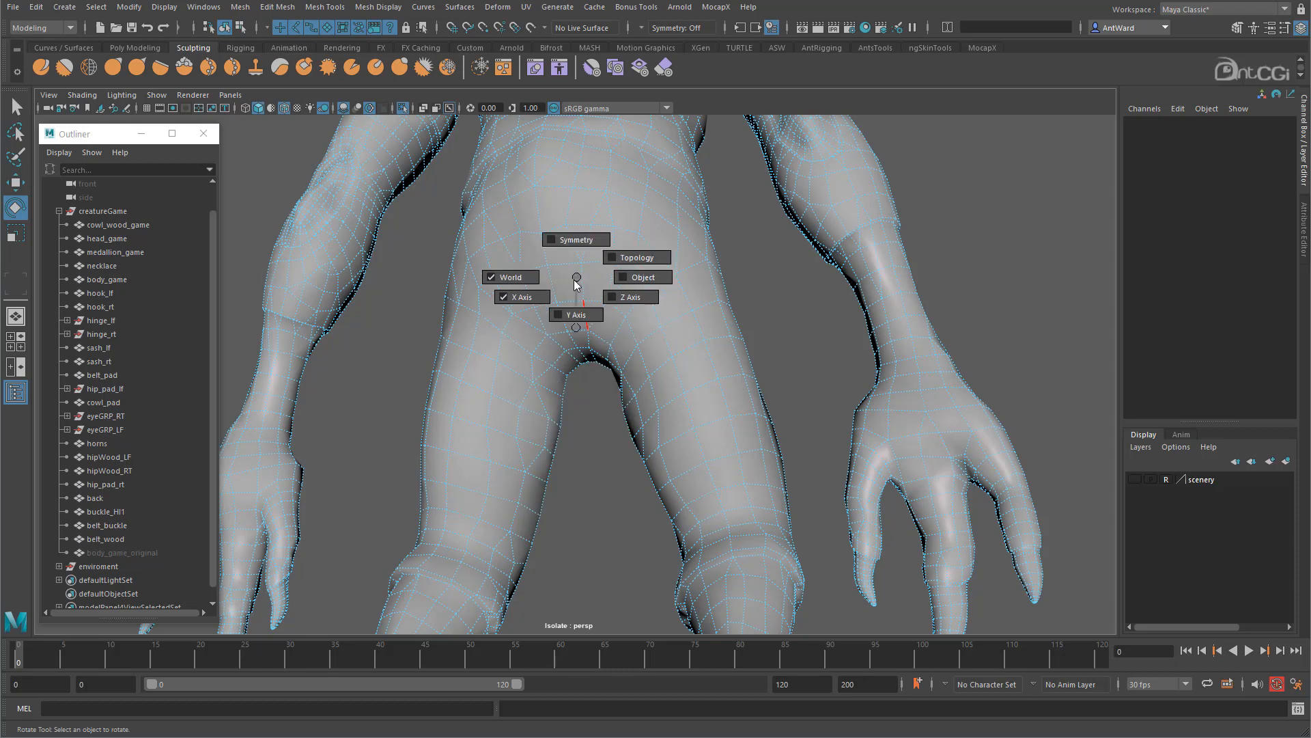
{"action": "right_click_drag", "start_coordinate": [543, 240], "coordinate": [571, 239], "text": "ctrl+shift"}
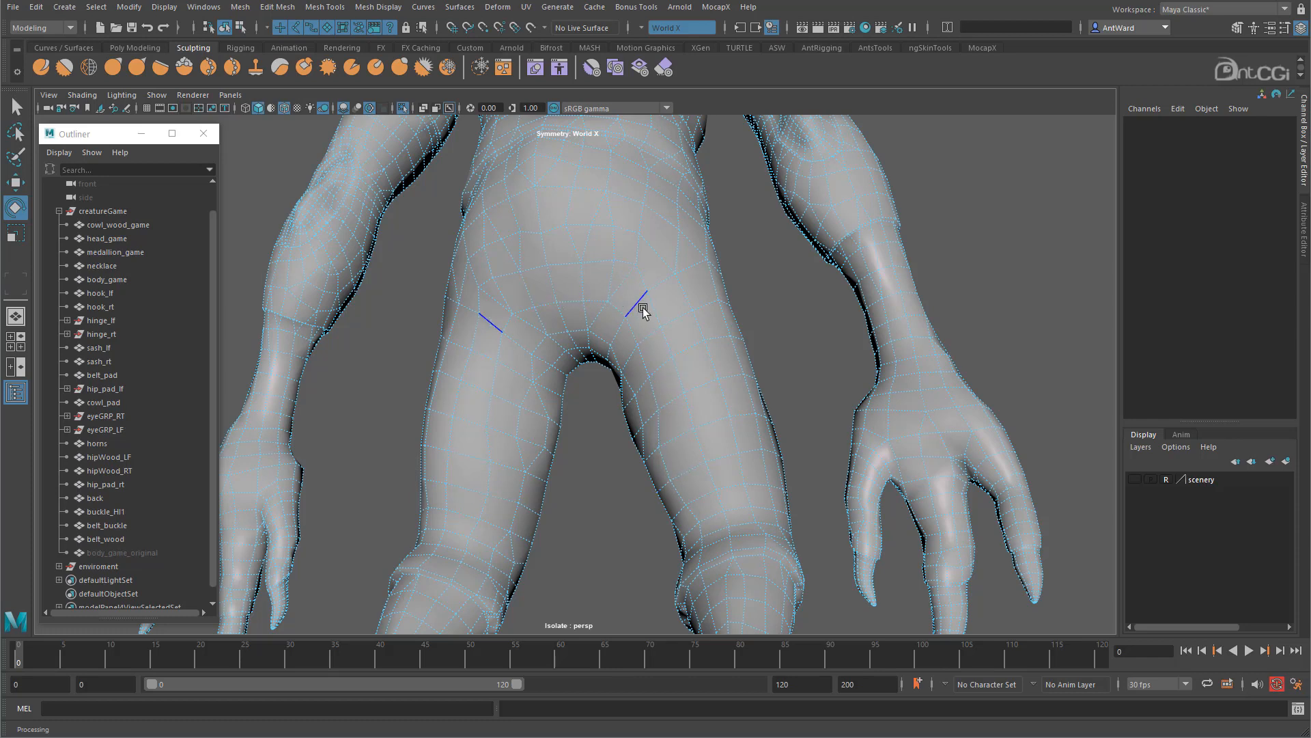
Step: Try object-based symmetry on body_game and switch back to World X symmetry
{"action": "left_click", "coordinate": [556, 287]}
{"action": "right_click_drag", "start_coordinate": [556, 292], "coordinate": [550, 243], "text": "ctrl+shift"}
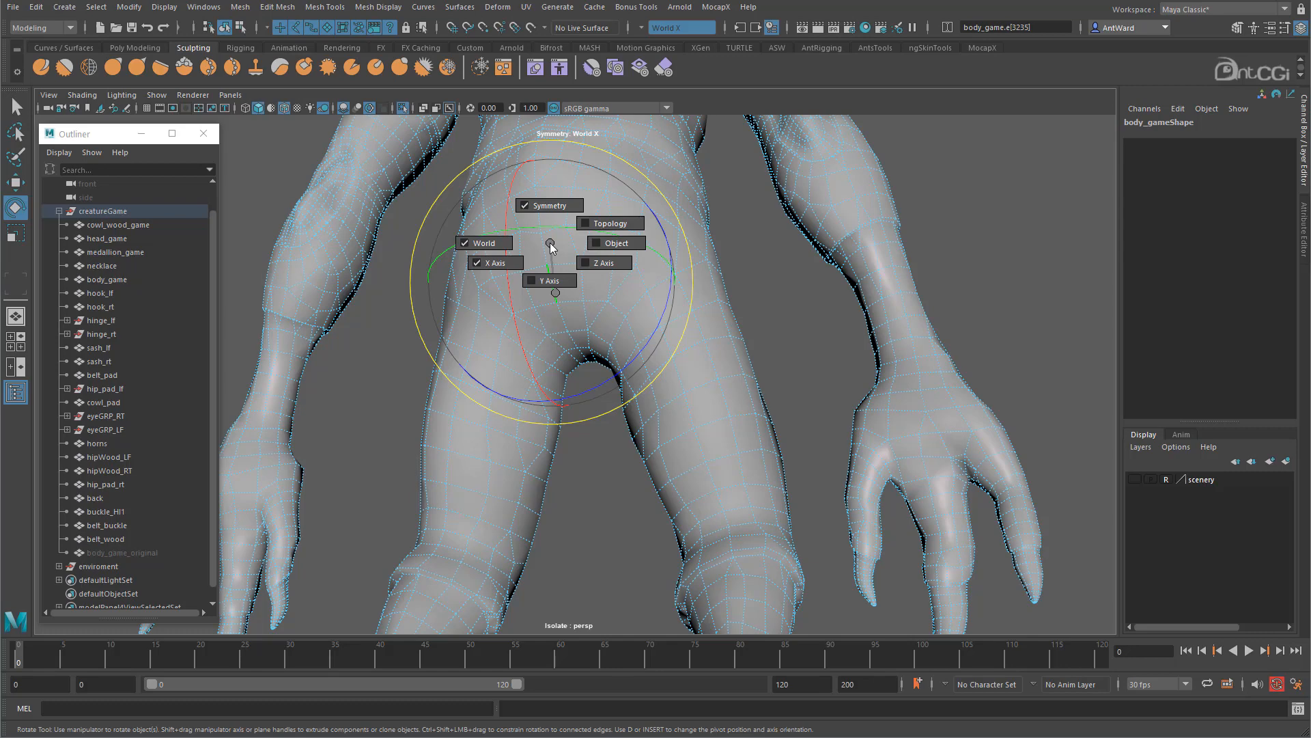
{"action": "right_click_drag", "start_coordinate": [551, 243], "coordinate": [594, 224], "text": "ctrl+shift"}
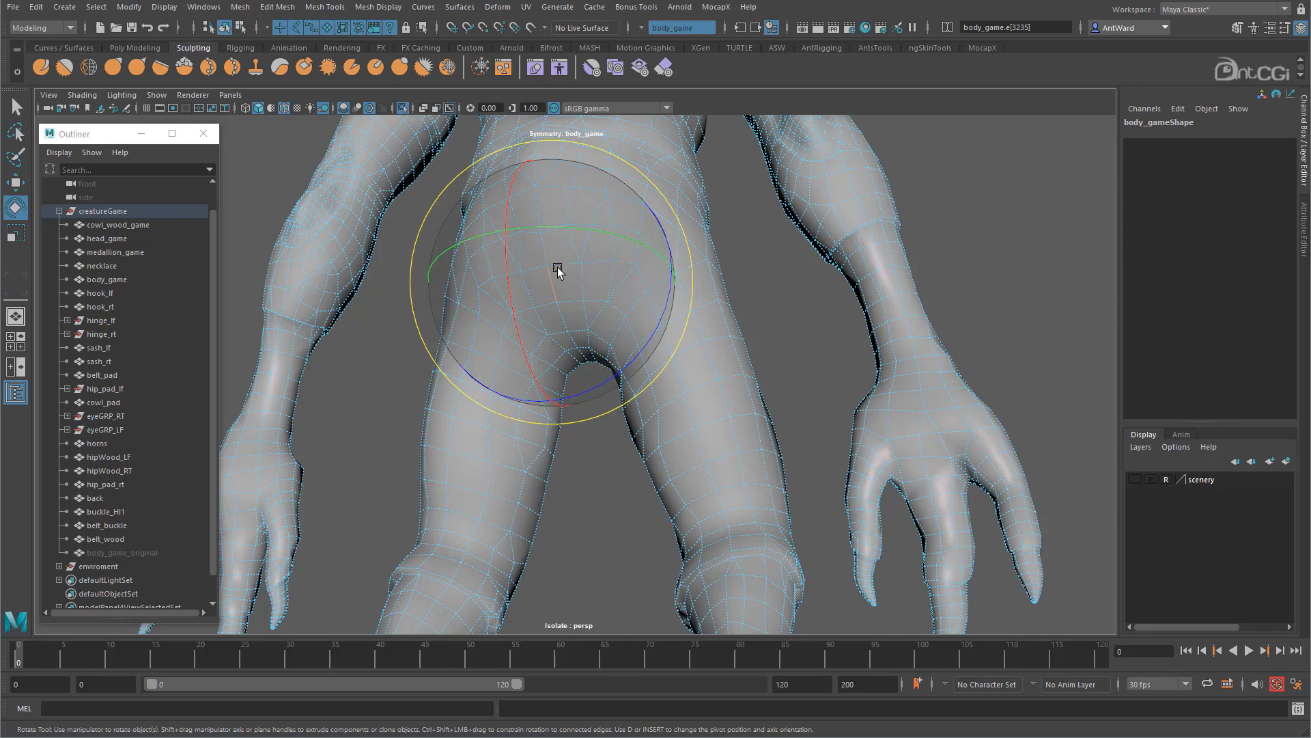
{"action": "left_click", "coordinate": [777, 317]}
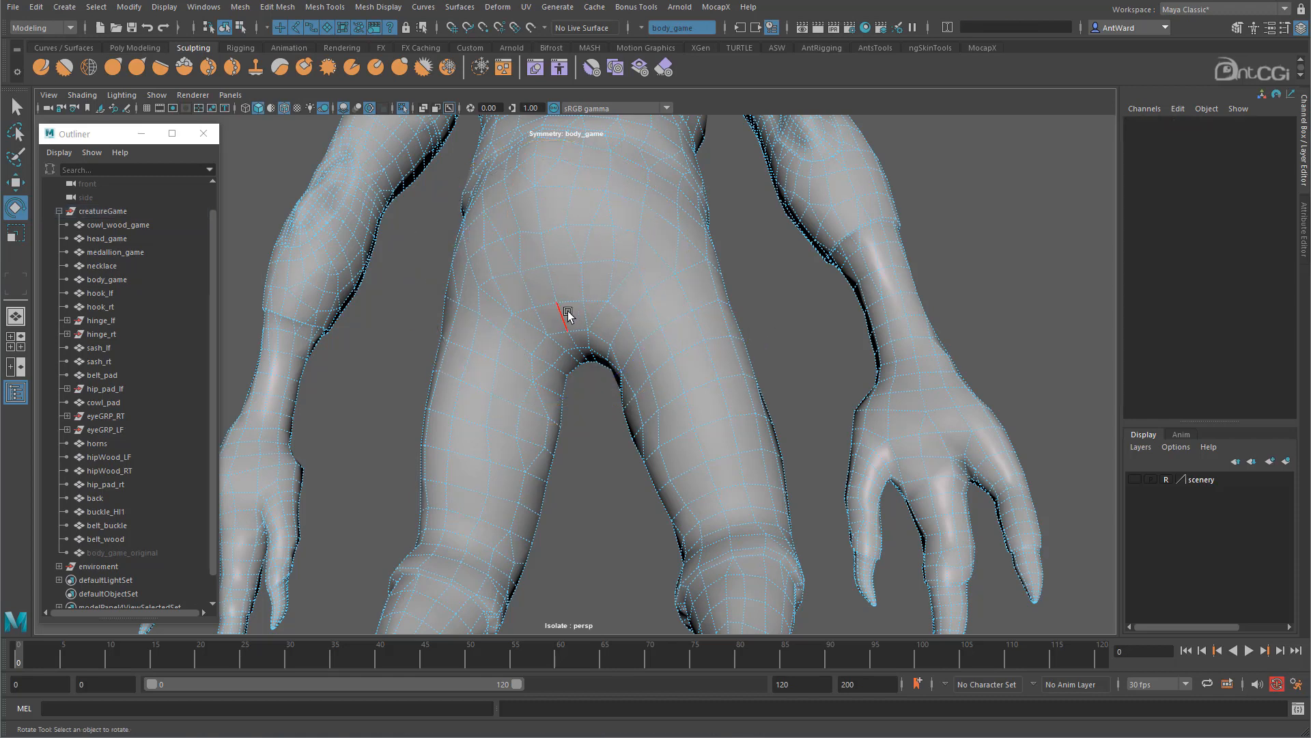
{"action": "left_click_drag", "start_coordinate": [551, 337], "coordinate": [550, 340], "text": "alt"}
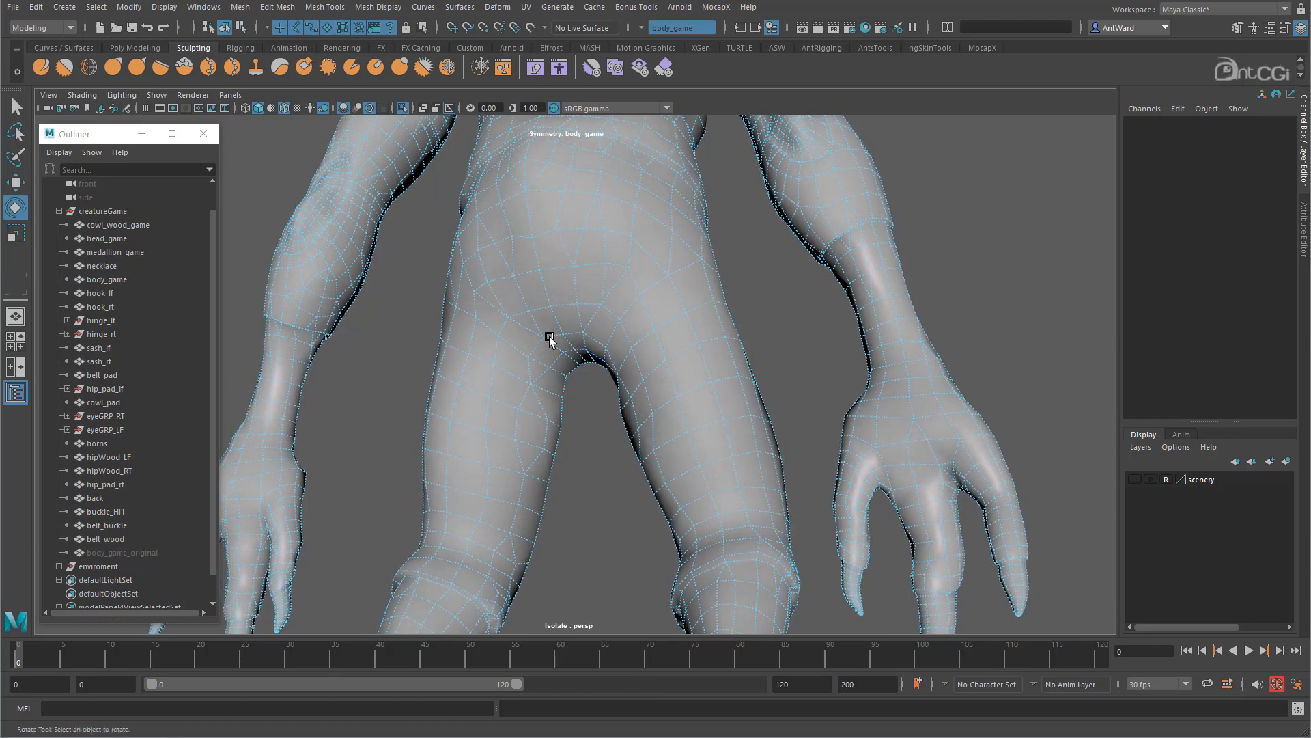
{"action": "right_click_drag", "start_coordinate": [560, 307], "coordinate": [523, 251], "text": "ctrl+shift"}
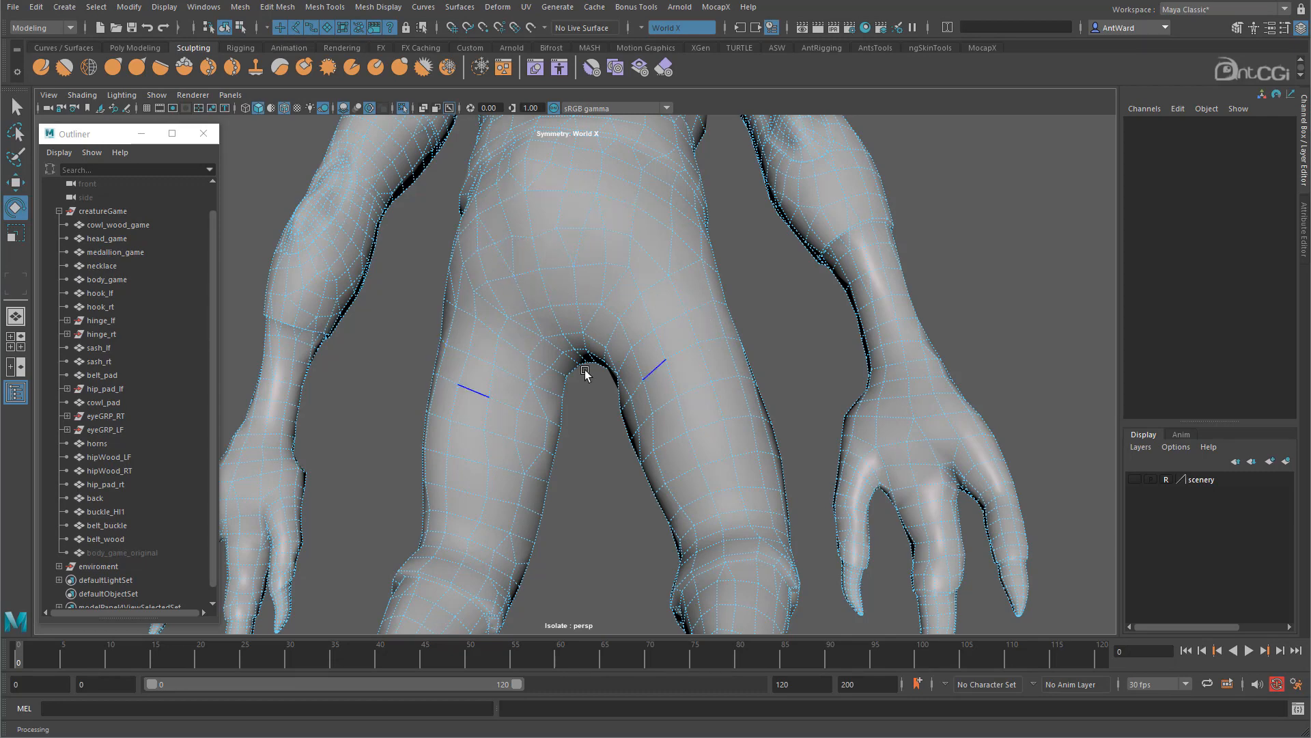
Step: Connect the three stacked edges on the inner thigh below the crotch, using Insert with edge flow at 1.0000
{"action": "left_click_drag", "start_coordinate": [584, 370], "coordinate": [515, 460], "text": "alt"}
{"action": "middle_click_drag", "start_coordinate": [515, 459], "coordinate": [515, 403], "text": "alt"}
{"action": "right_click_drag", "start_coordinate": [515, 403], "coordinate": [750, 400], "text": "alt"}
{"action": "mouse_move", "coordinate": [534, 407]}
{"action": "left_mouse_down", "text": "alt"}
{"action": "mouse_move", "coordinate": [451, 395]}
{"action": "mouse_move", "coordinate": [659, 351]}
{"action": "mouse_move", "coordinate": [632, 333]}
{"action": "left_mouse_up", "text": "alt"}
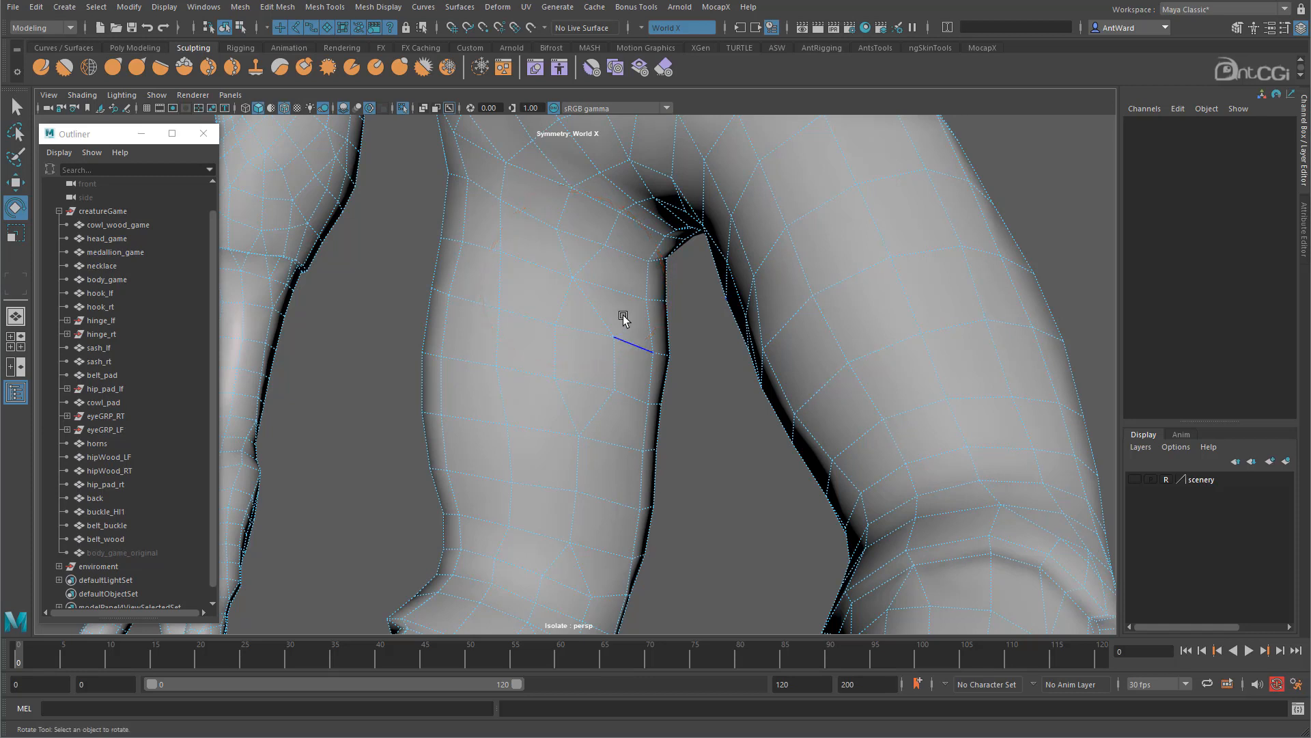
{"action": "left_click", "coordinate": [629, 258]}
{"action": "key", "text": "w"}
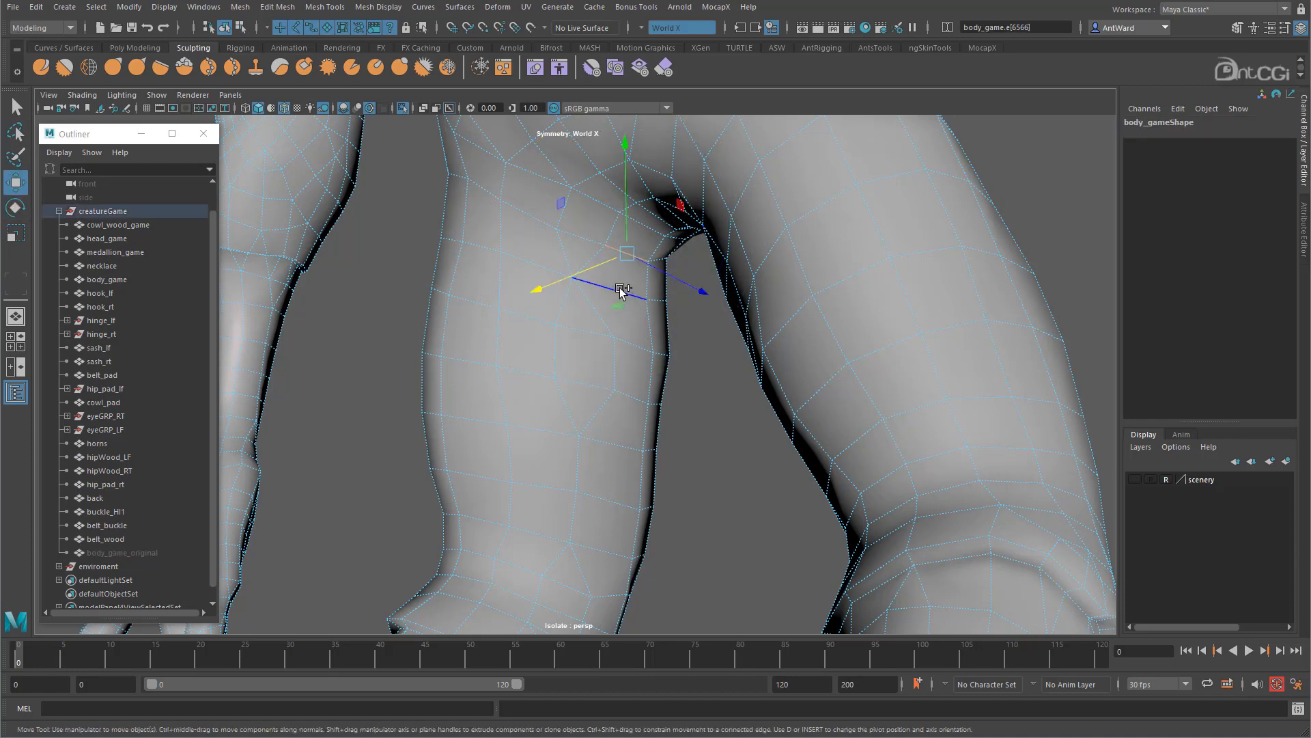
{"action": "left_click", "coordinate": [644, 341], "text": "shift"}
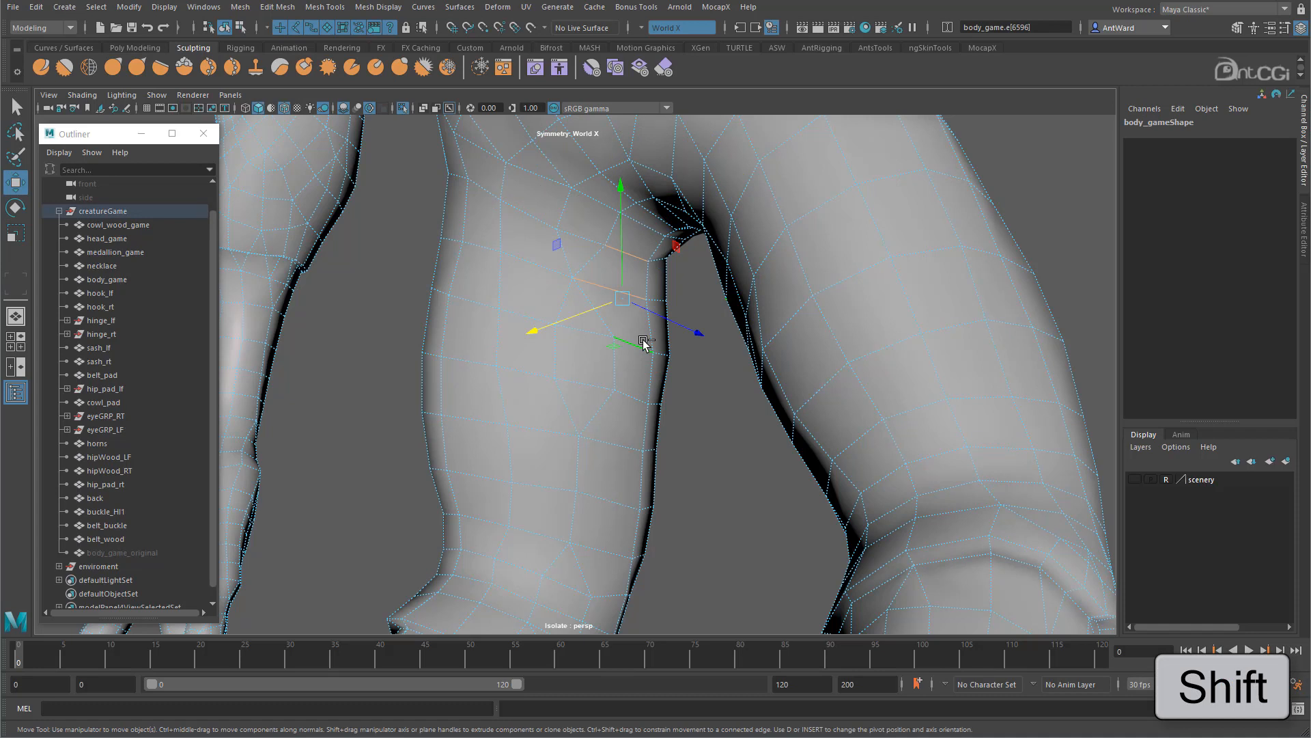
{"action": "right_click", "coordinate": [644, 342], "text": "shift"}
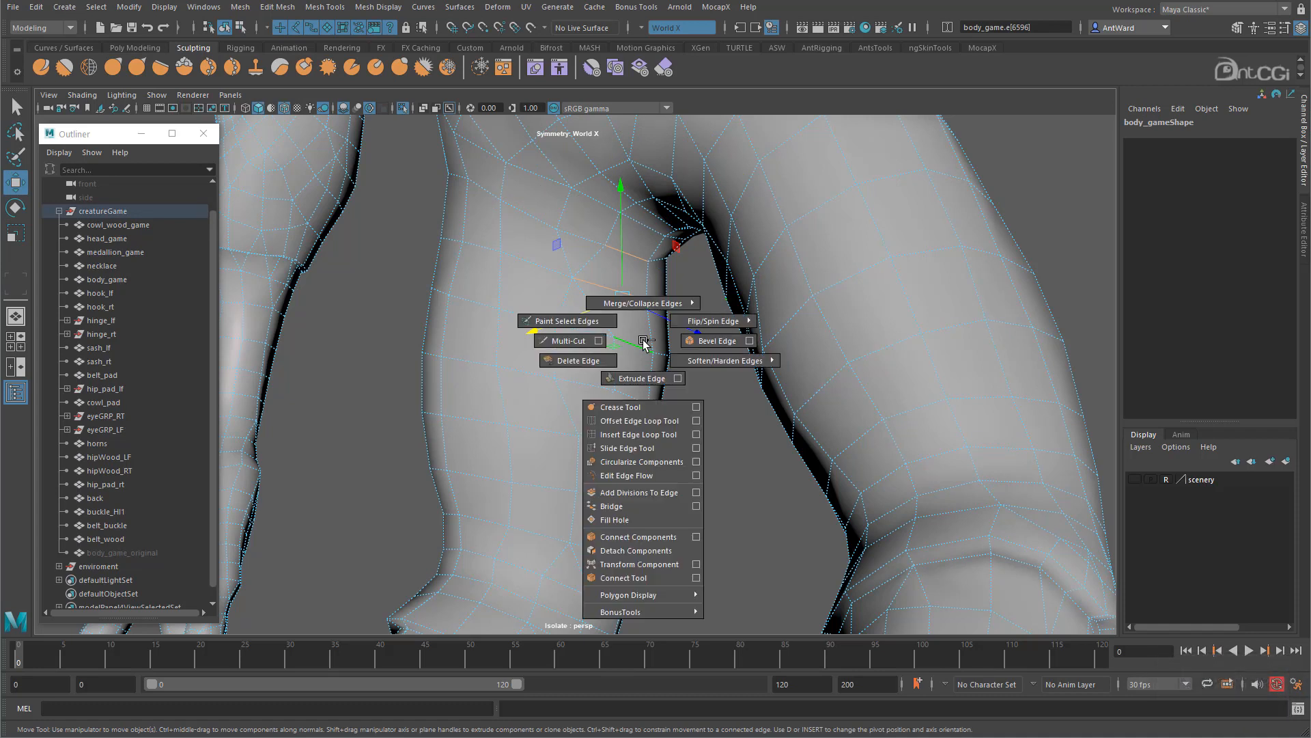
{"action": "left_click", "coordinate": [696, 537]}
{"action": "left_click_drag", "start_coordinate": [471, 277], "coordinate": [940, 185]}
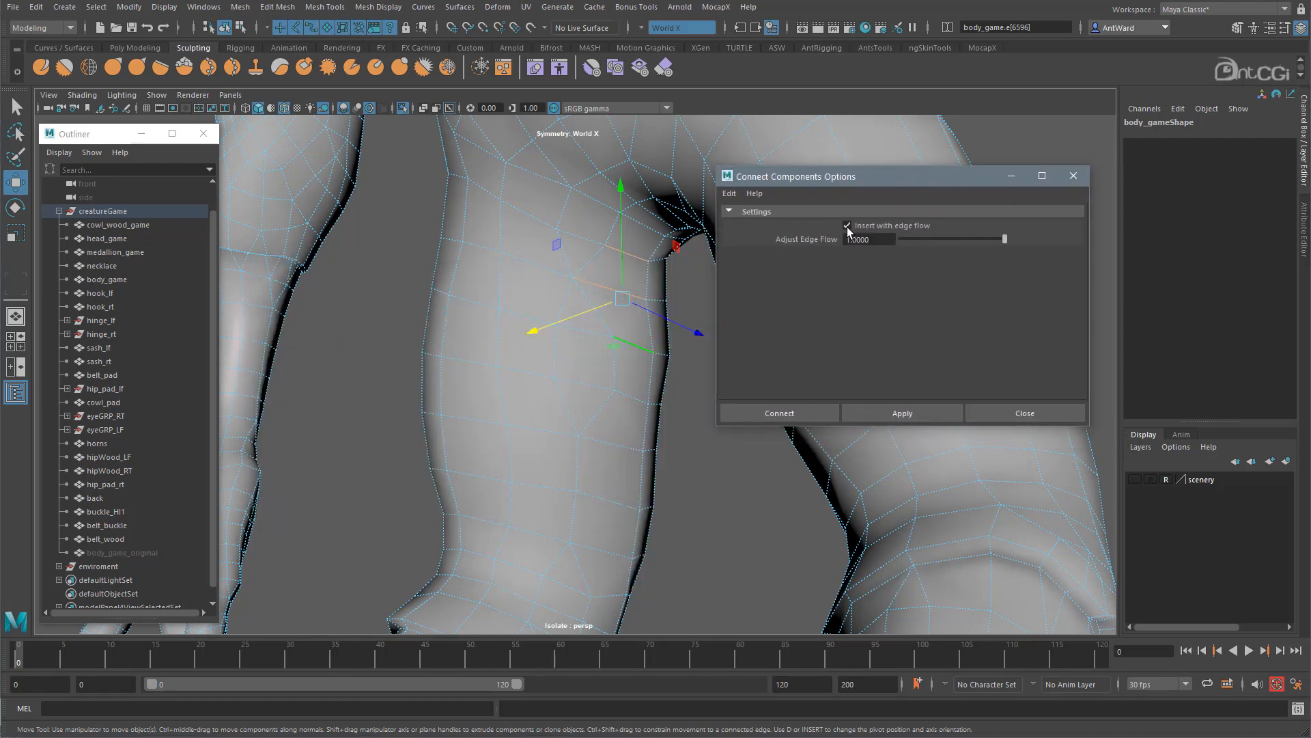
{"action": "left_click_drag", "start_coordinate": [556, 314], "coordinate": [641, 325], "text": "alt"}
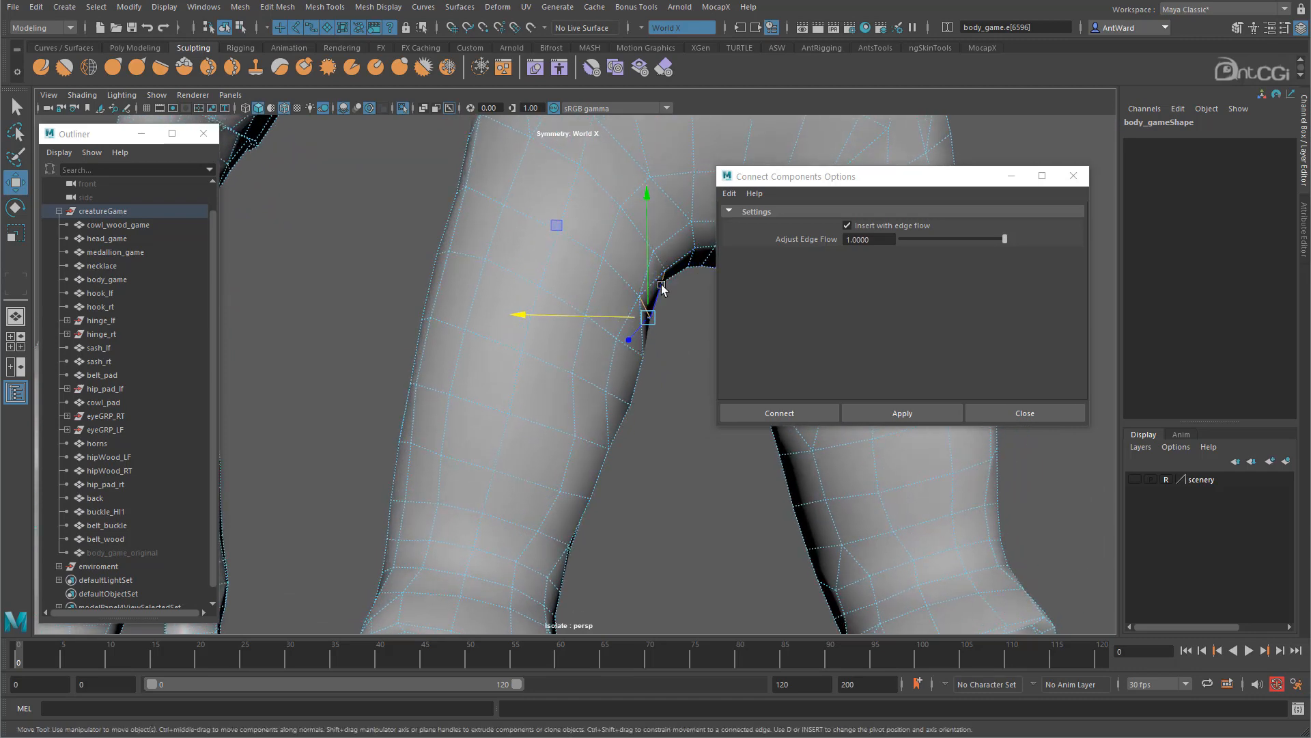
{"action": "left_click_drag", "start_coordinate": [615, 369], "coordinate": [528, 384], "text": "alt"}
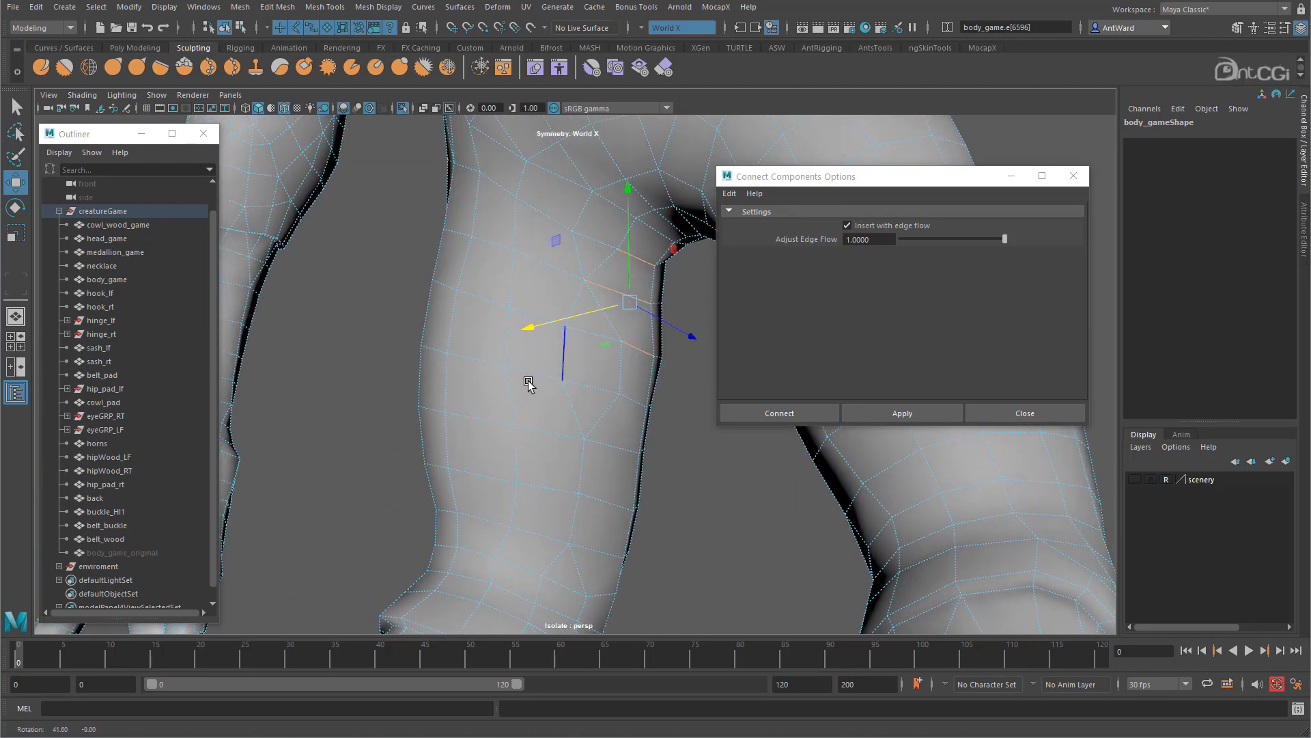
{"action": "left_click", "coordinate": [885, 413]}
{"action": "left_click_drag", "start_coordinate": [562, 424], "coordinate": [534, 416], "text": "alt"}
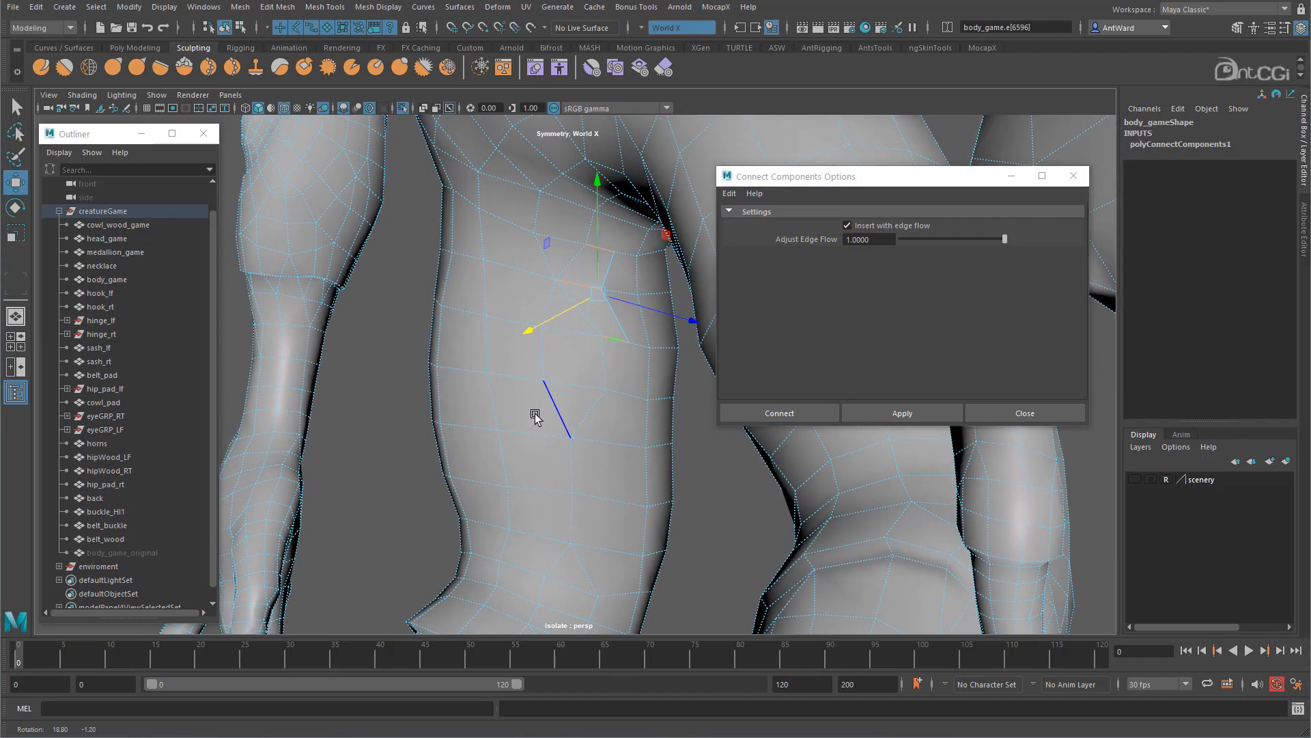
Step: Collapse the short edges at the ends of the new upper inner-thigh cut and delete the leftover diagonal edge beside it
{"action": "left_click", "coordinate": [610, 245]}
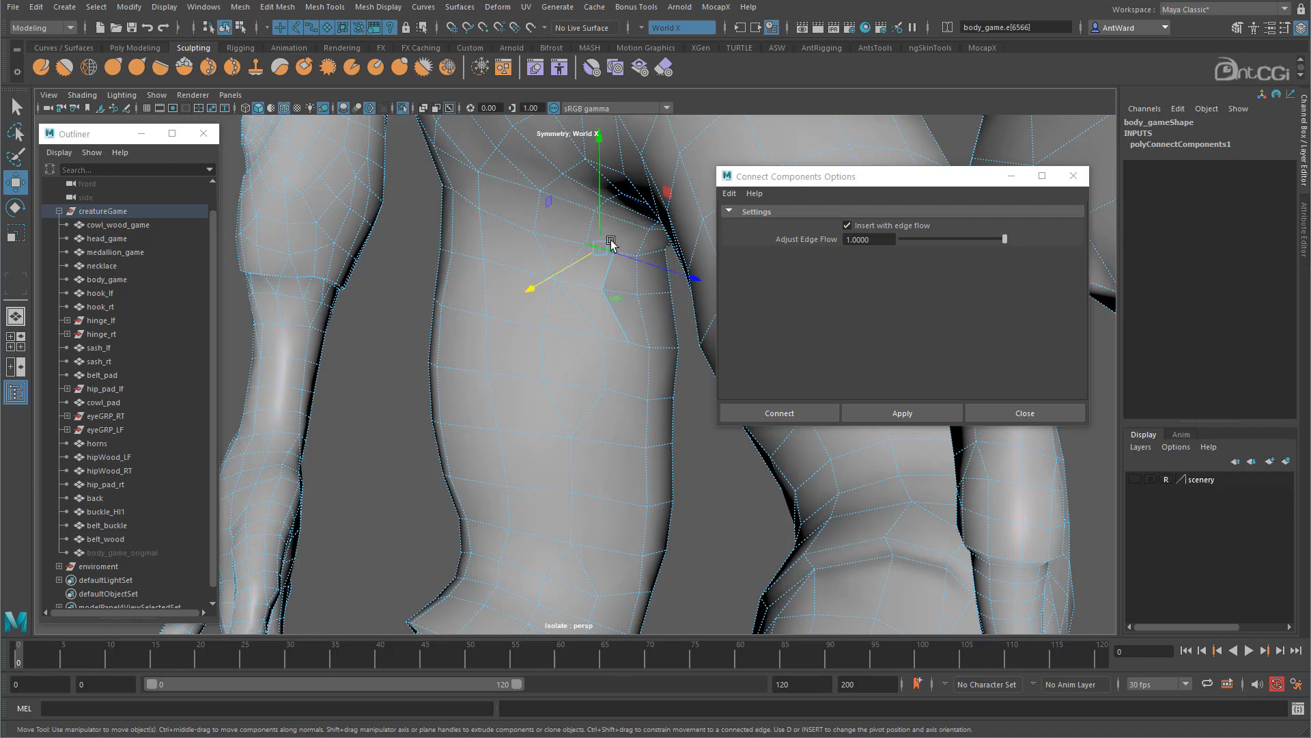
{"action": "left_click", "coordinate": [610, 341]}
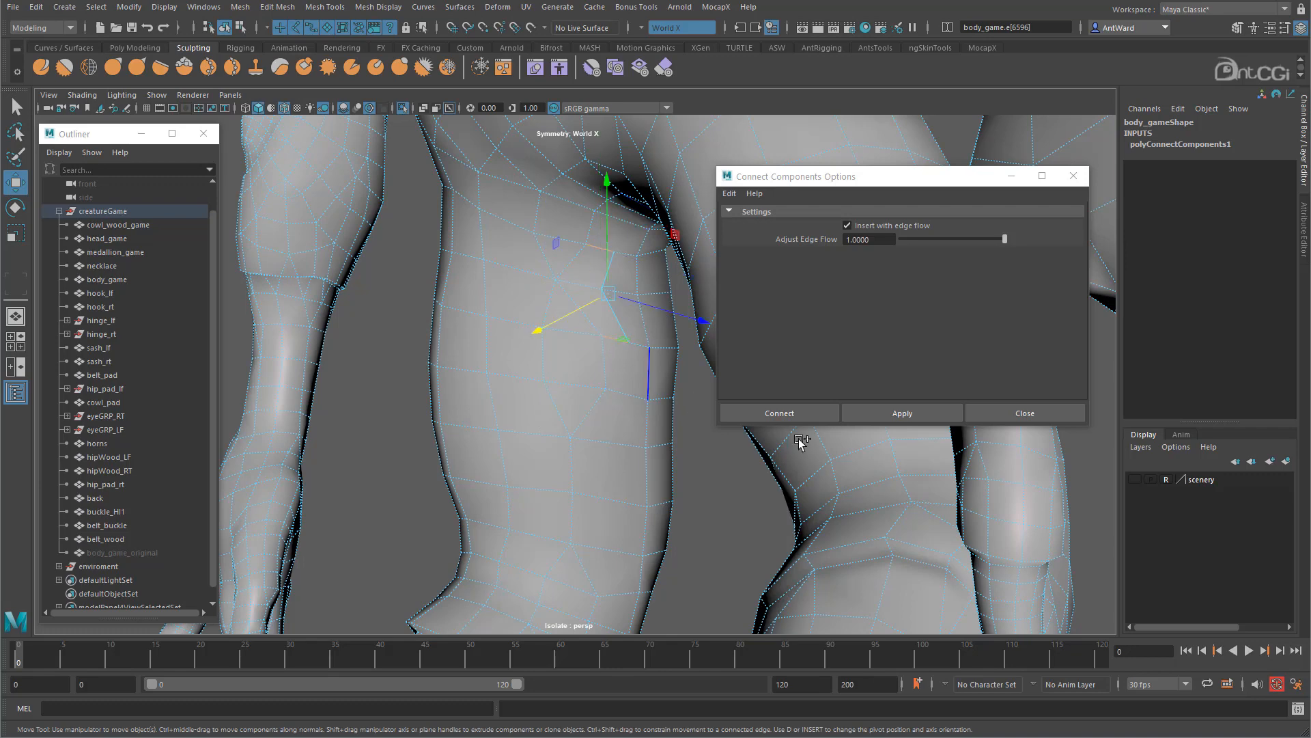
{"action": "left_click", "coordinate": [1025, 412]}
{"action": "left_click_drag", "start_coordinate": [600, 384], "coordinate": [580, 366], "text": "alt"}
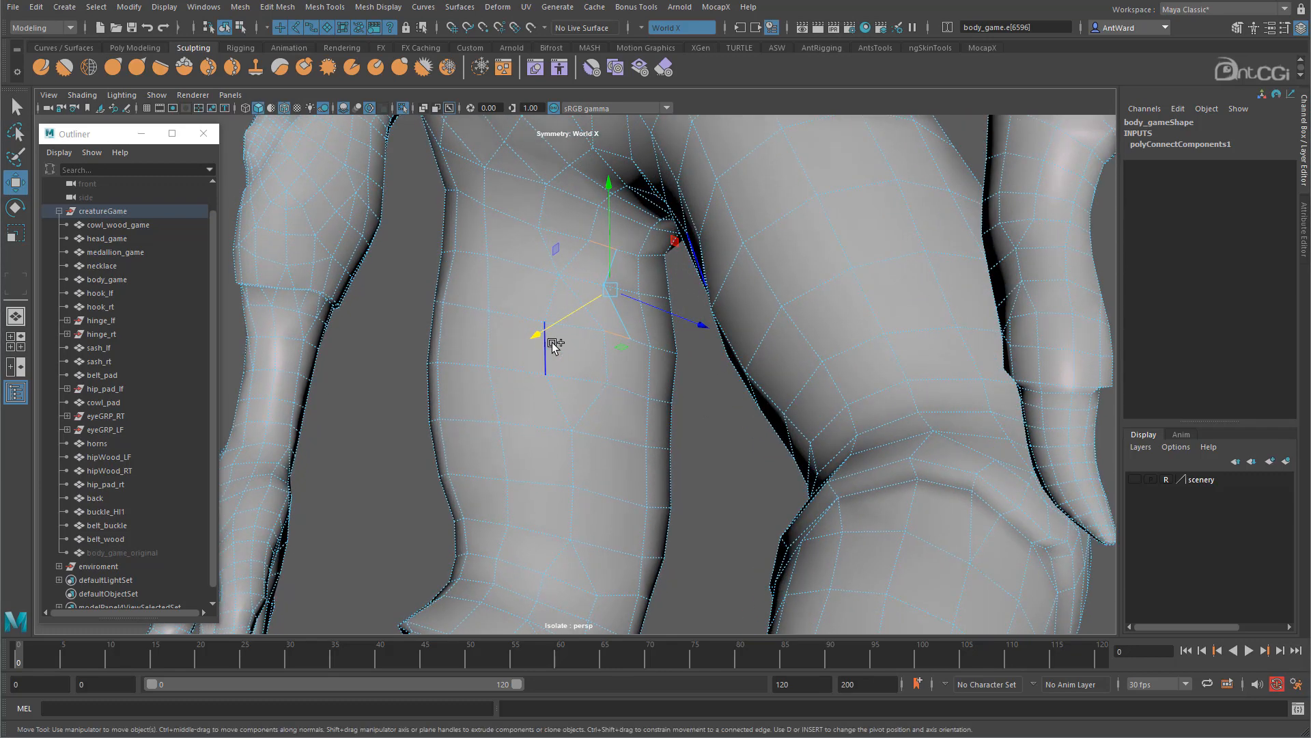
{"action": "right_click", "coordinate": [553, 344], "text": "shift"}
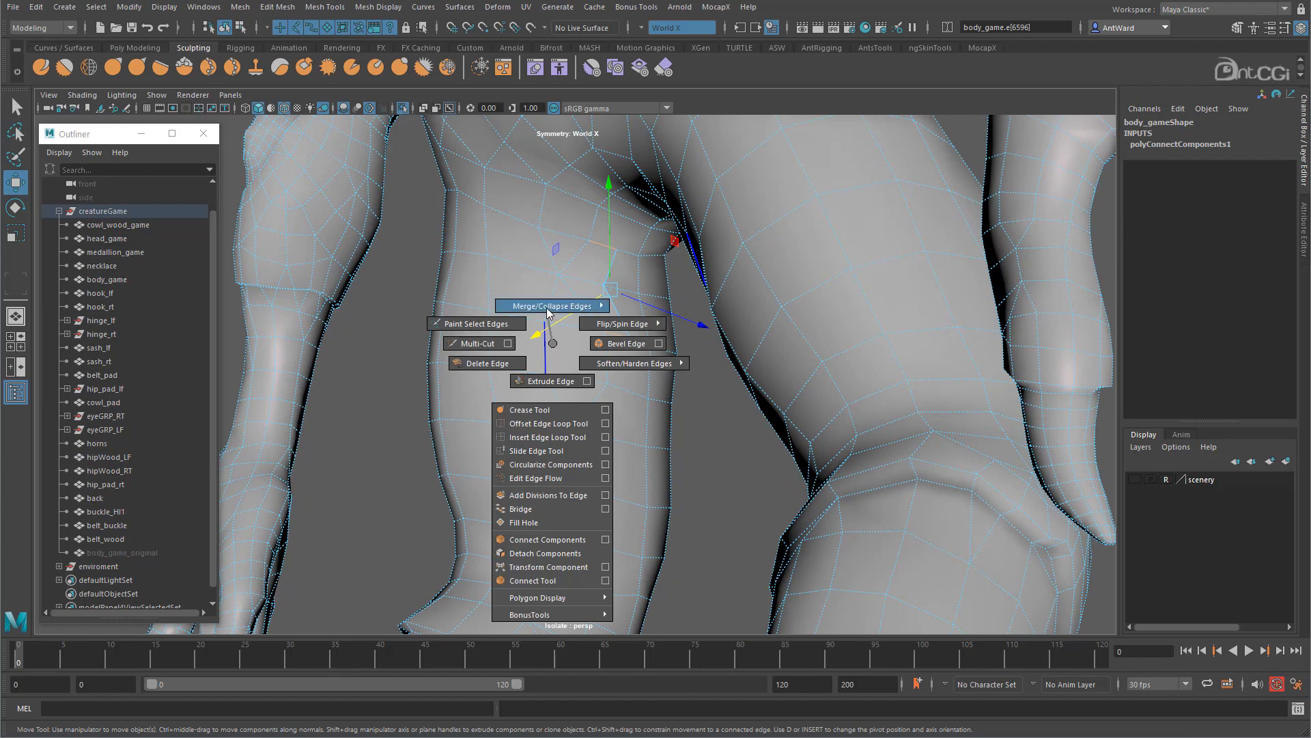
{"action": "left_click", "coordinate": [605, 312]}
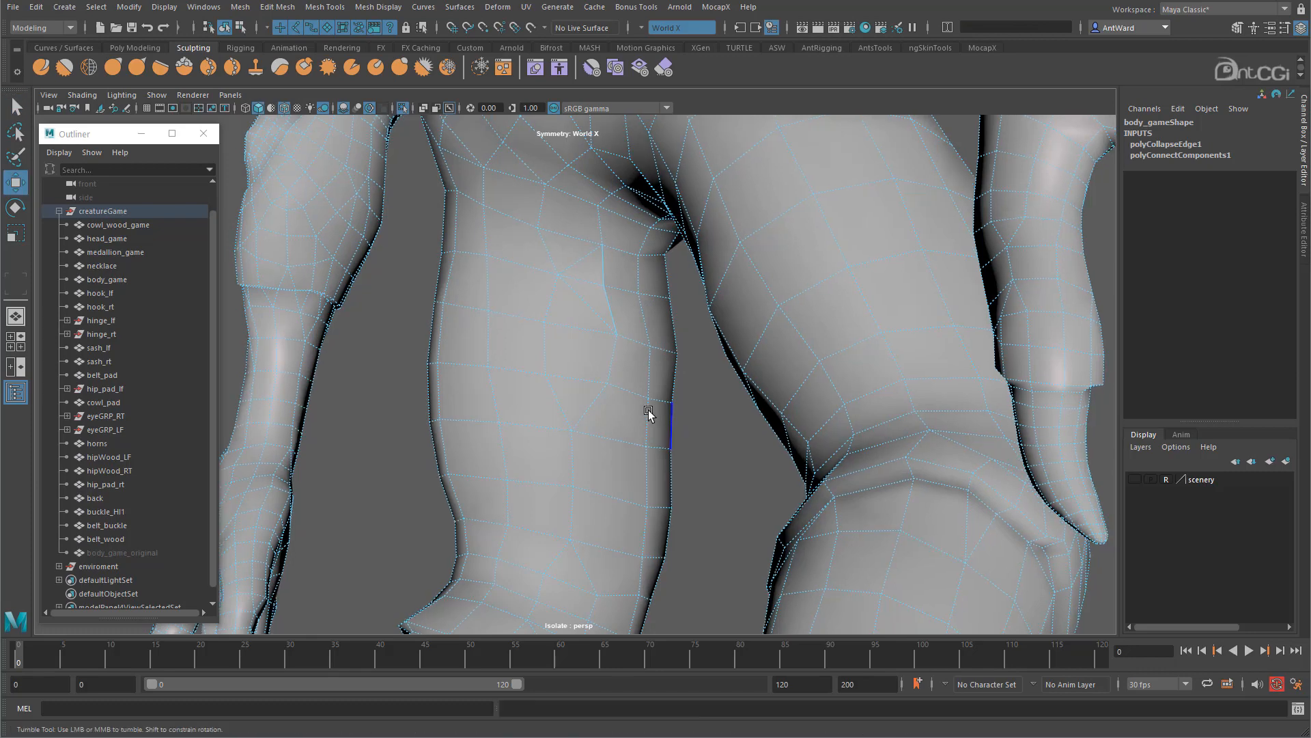
{"action": "left_click_drag", "start_coordinate": [648, 413], "coordinate": [643, 412], "text": "alt"}
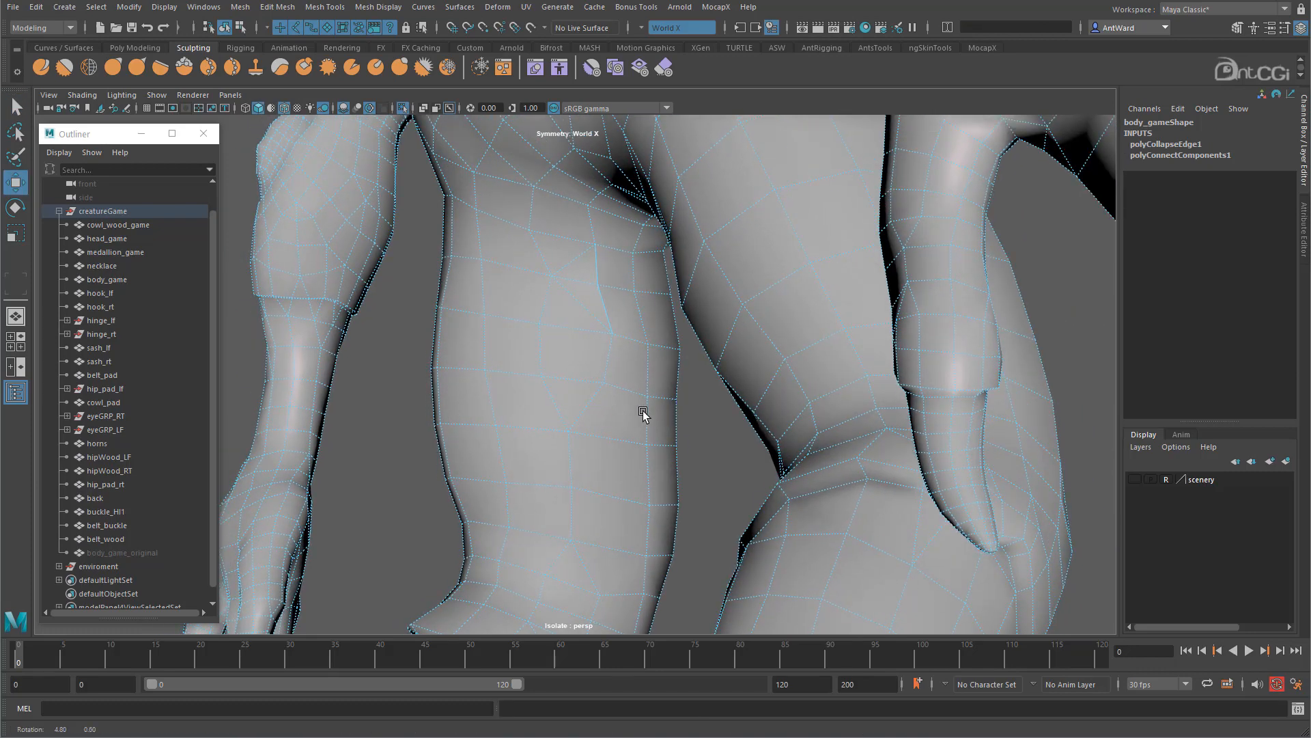
{"action": "left_click", "coordinate": [575, 260]}
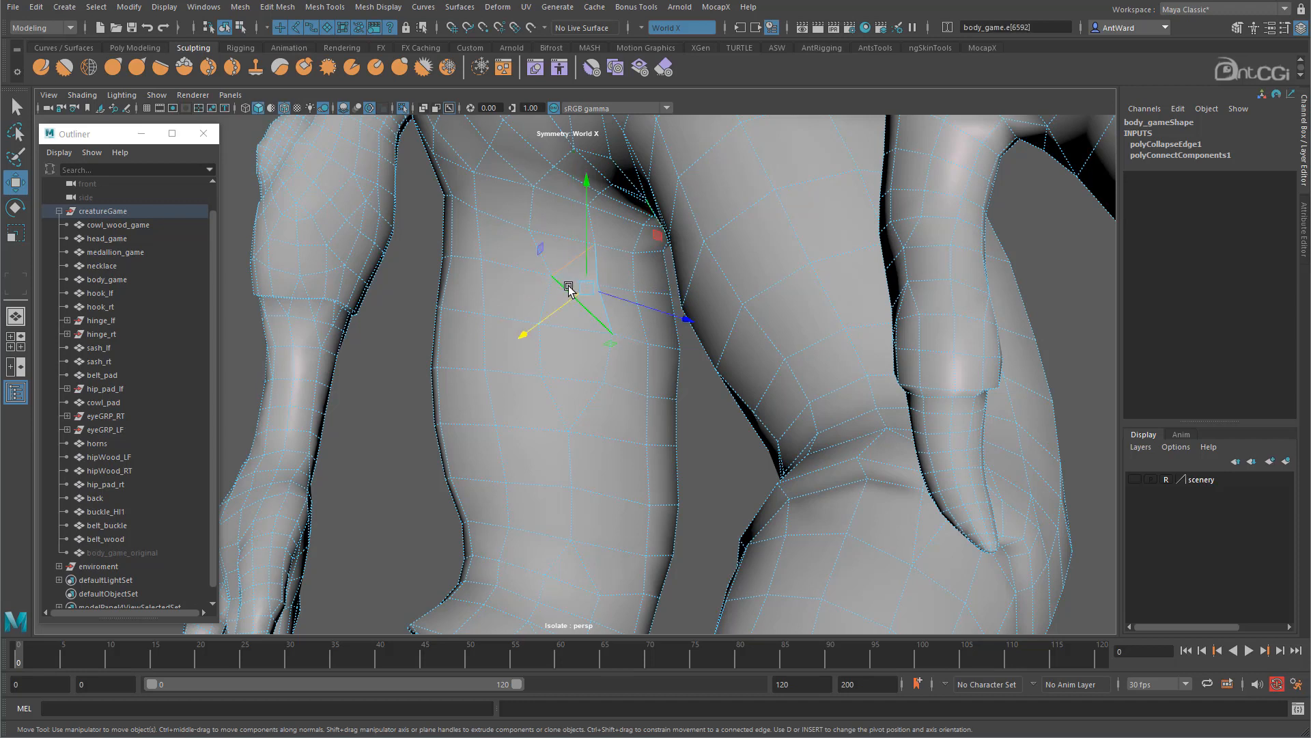
{"action": "key", "text": "Delete"}
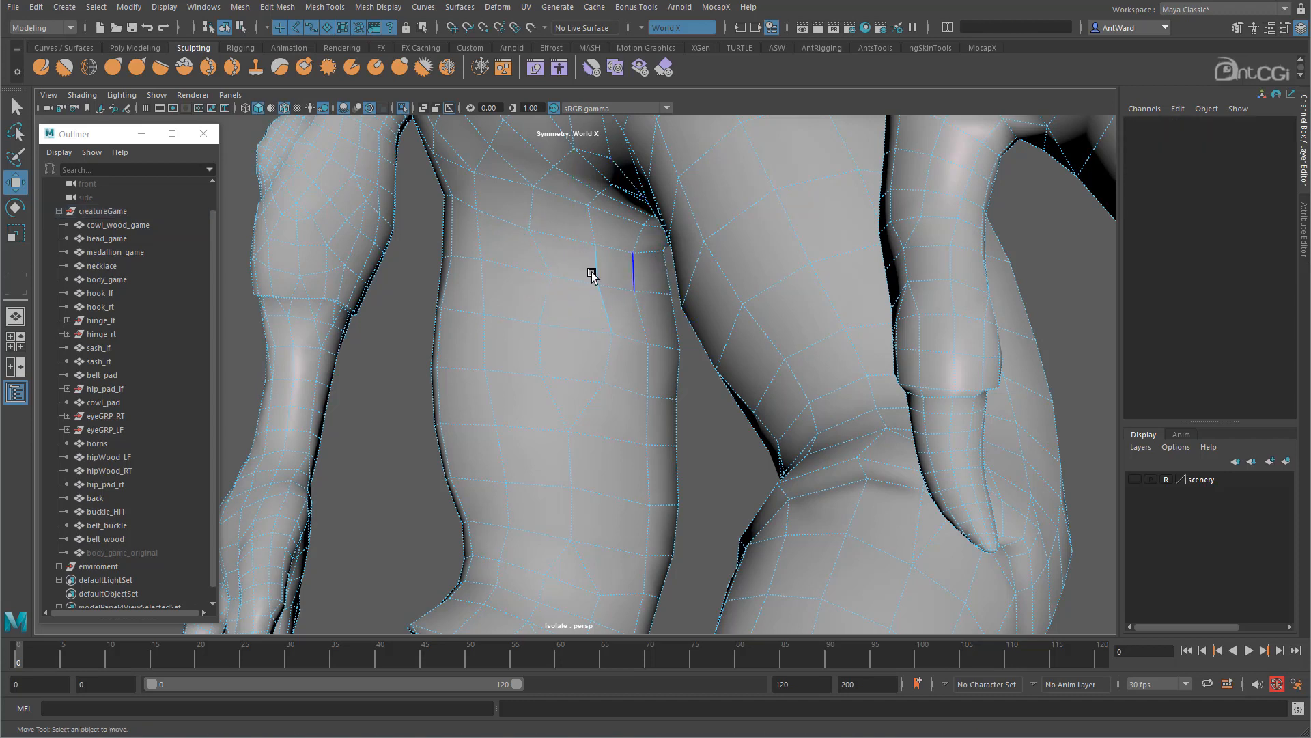
Step: Connect the stacked horizontal edges running down the thigh to just above the knee to extend the new vertical loop
{"action": "middle_click_drag", "start_coordinate": [583, 466], "coordinate": [574, 376], "text": "alt"}
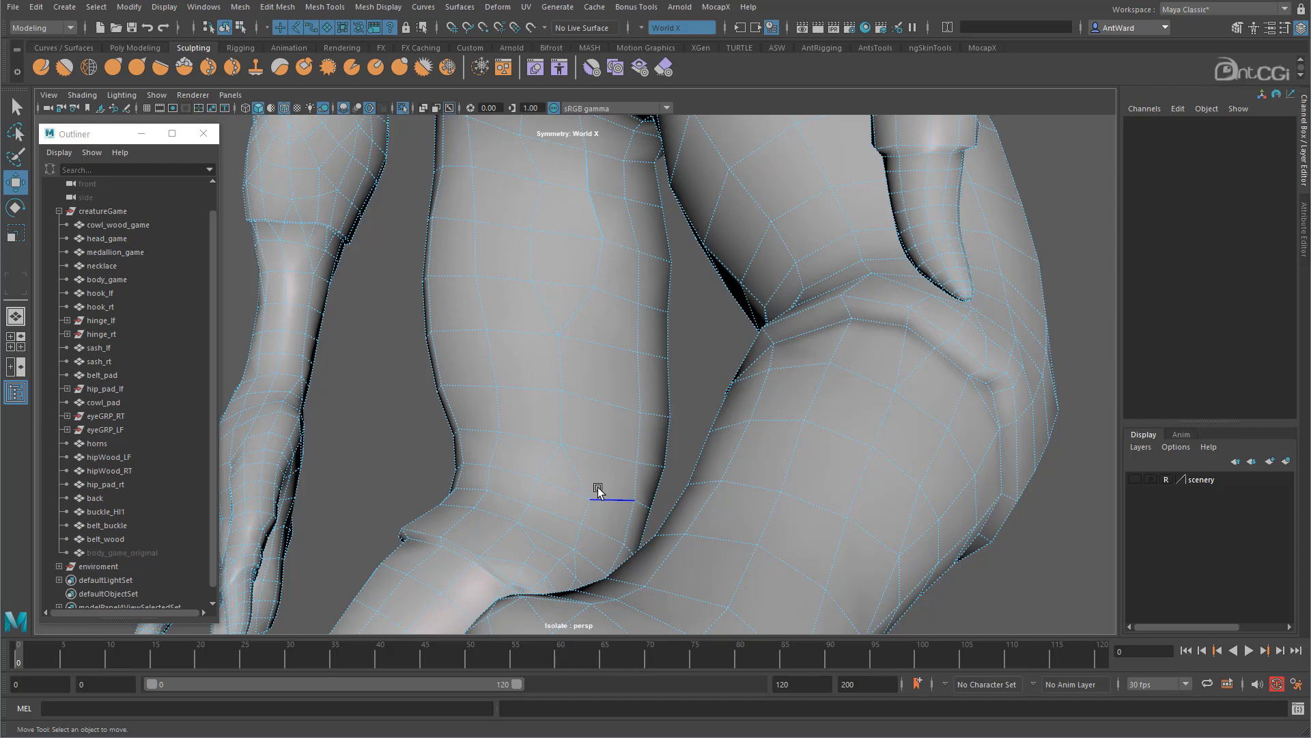
{"action": "left_click", "coordinate": [597, 490]}
{"action": "left_click", "coordinate": [575, 446], "text": "shift"}
{"action": "left_click", "coordinate": [577, 397], "text": "shift"}
{"action": "left_click", "coordinate": [573, 341], "text": "shift"}
{"action": "left_click", "coordinate": [613, 287], "text": "shift"}
{"action": "right_click_drag", "start_coordinate": [614, 287], "coordinate": [612, 481], "text": "shift"}
Step: Collapse the short edges at both ends of the extended thigh loop and delete the two leftover diagonal edges
{"action": "left_click", "coordinate": [605, 296]}
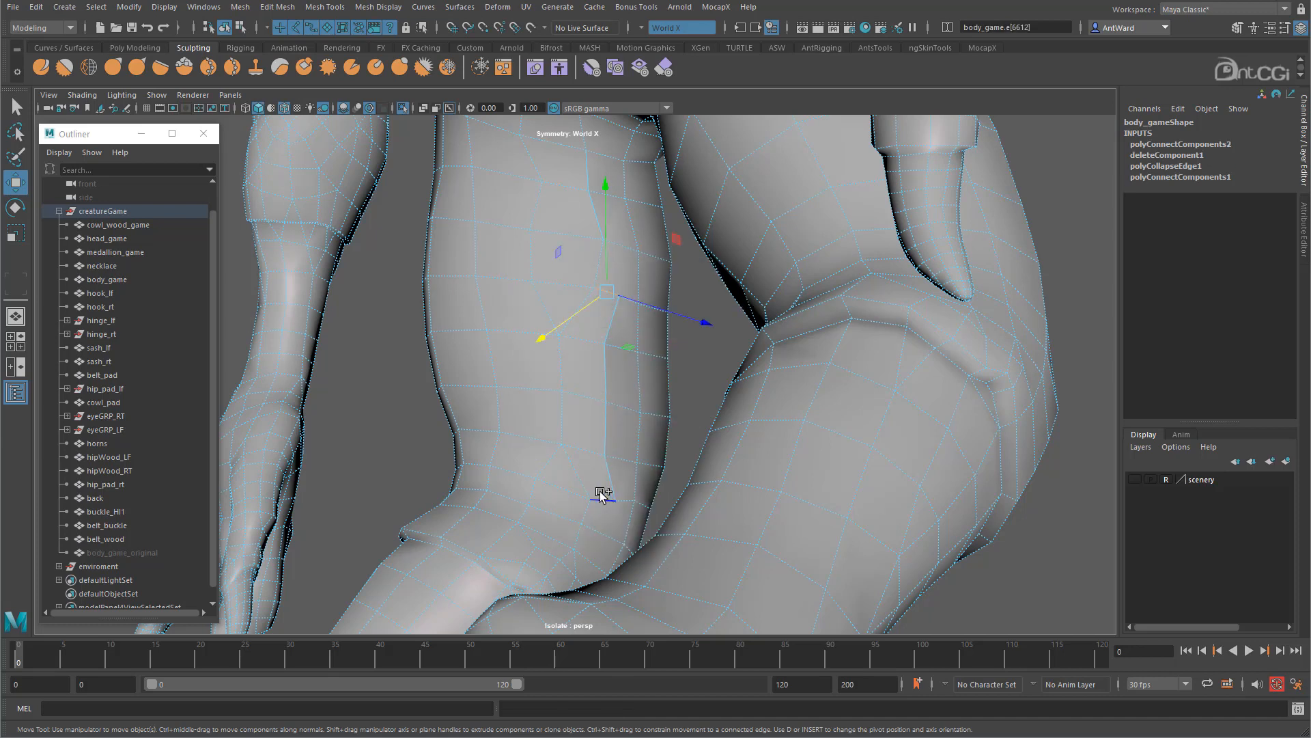
{"action": "left_click", "coordinate": [599, 492], "text": "shift"}
{"action": "right_click_drag", "start_coordinate": [600, 492], "coordinate": [650, 437], "text": "shift"}
{"action": "left_click", "coordinate": [578, 305]}
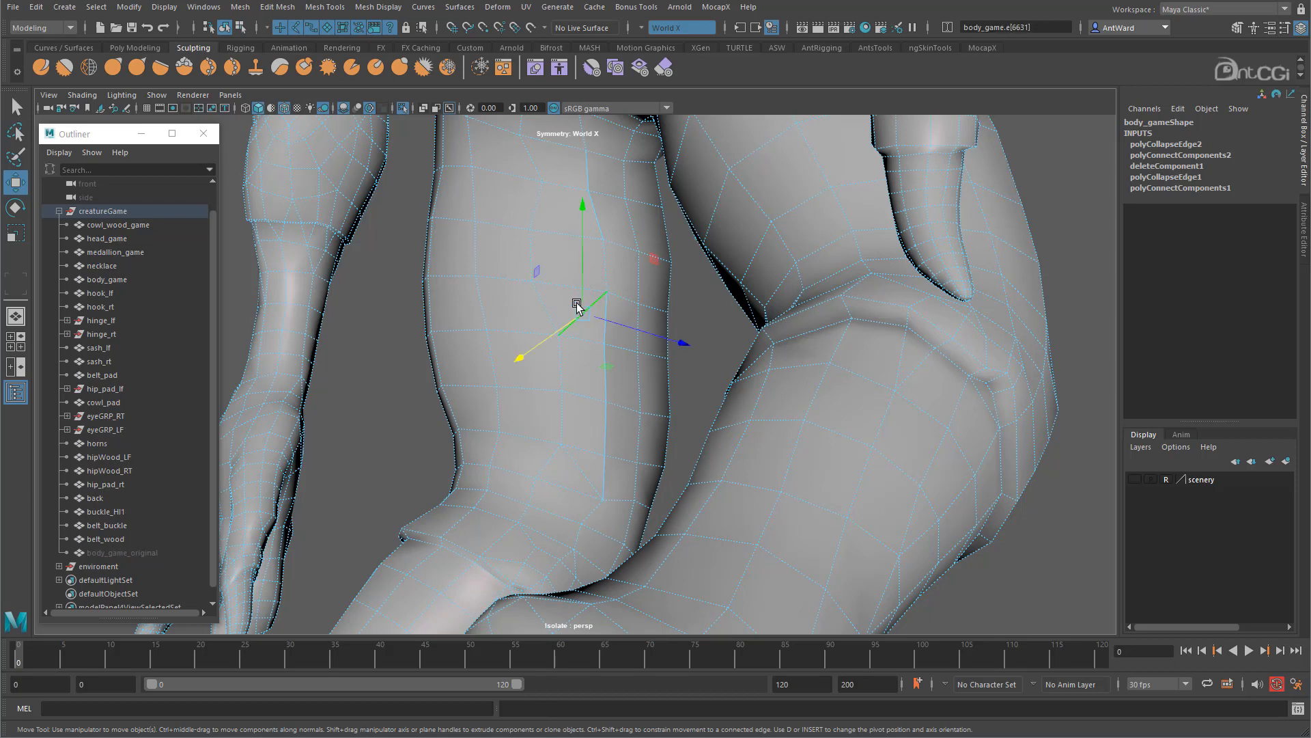
{"action": "left_click", "coordinate": [575, 466], "text": "shift"}
{"action": "key", "text": "Delete"}
Step: Return body_game to Object Mode and soften its edges, then deselect it
{"action": "left_click_drag", "start_coordinate": [614, 362], "coordinate": [776, 355], "text": "alt"}
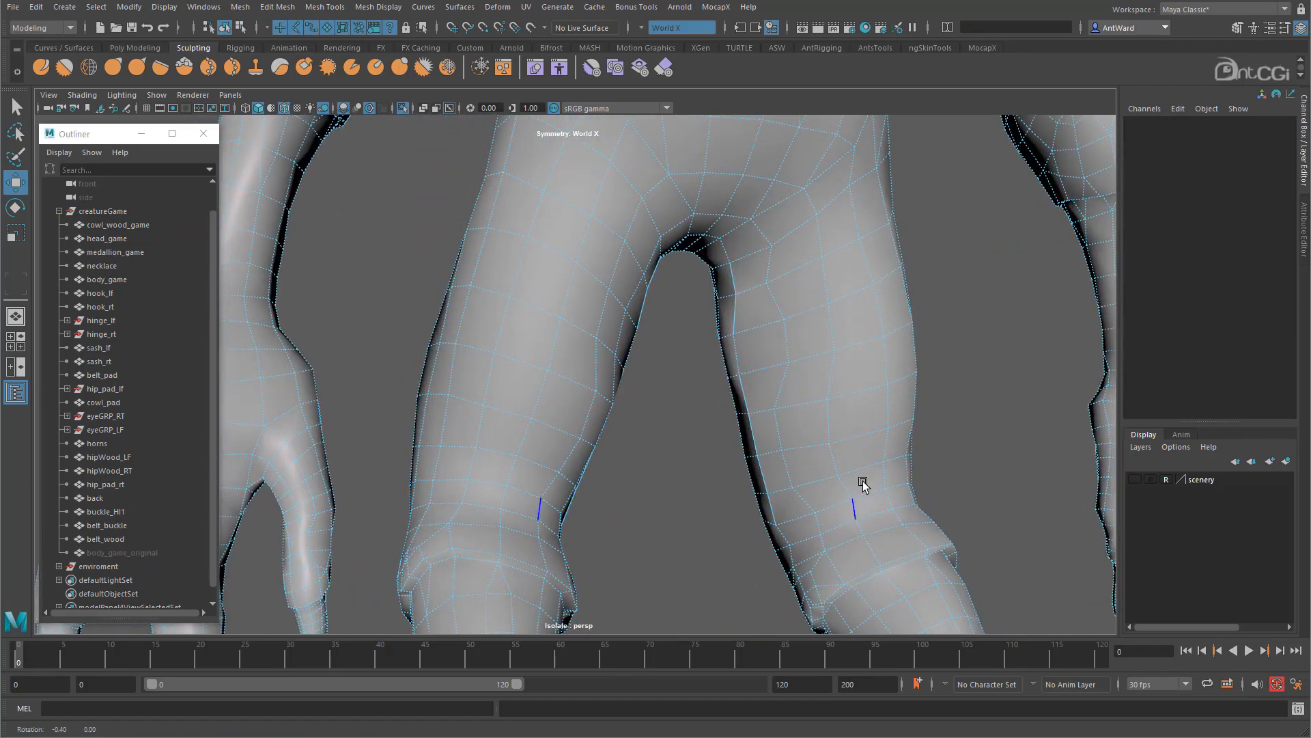
{"action": "left_click_drag", "start_coordinate": [863, 484], "coordinate": [885, 483], "text": "alt"}
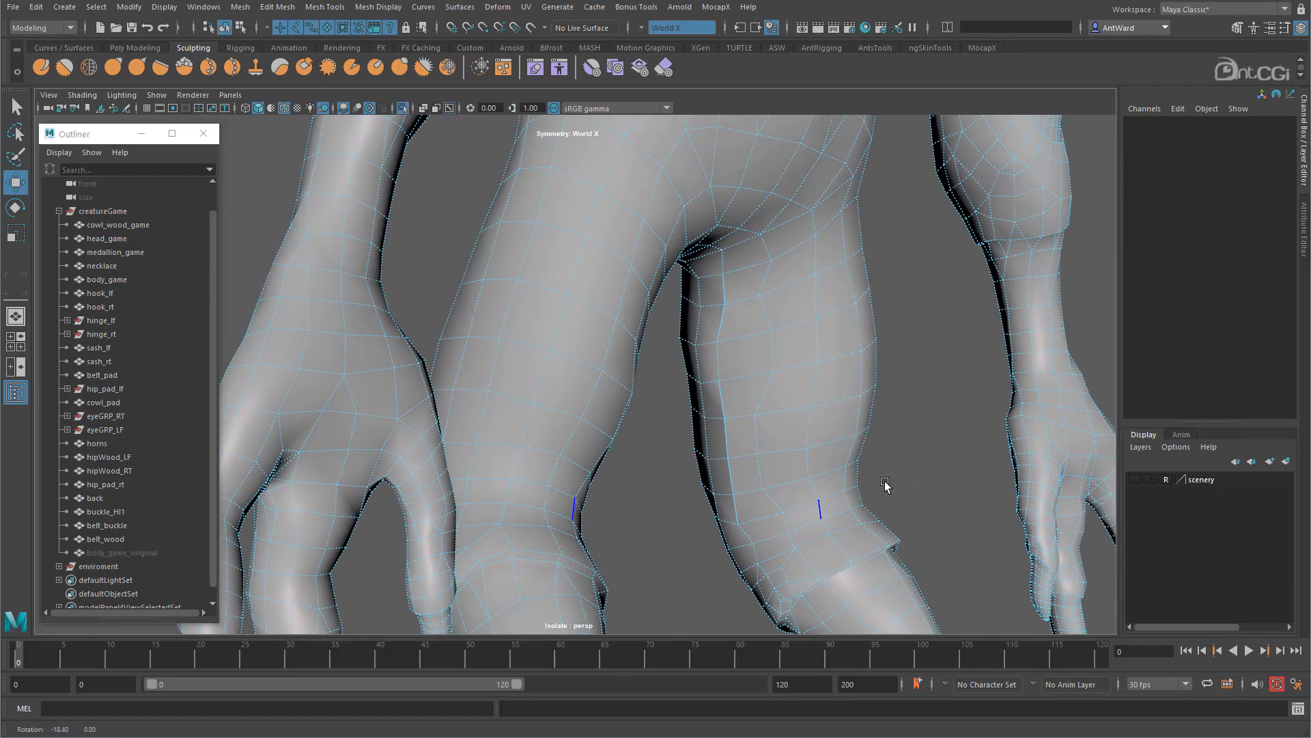
{"action": "left_click", "coordinate": [720, 287]}
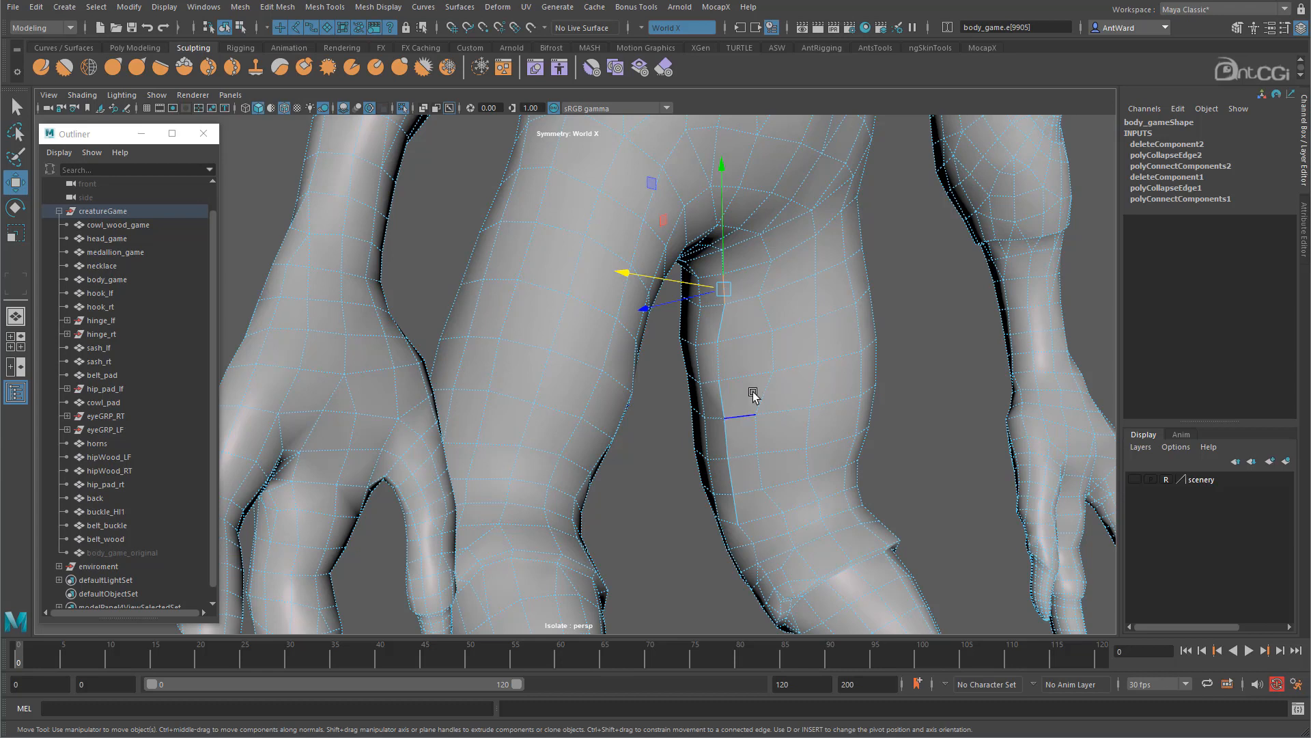
{"action": "right_click_drag", "start_coordinate": [753, 370], "coordinate": [785, 361]}
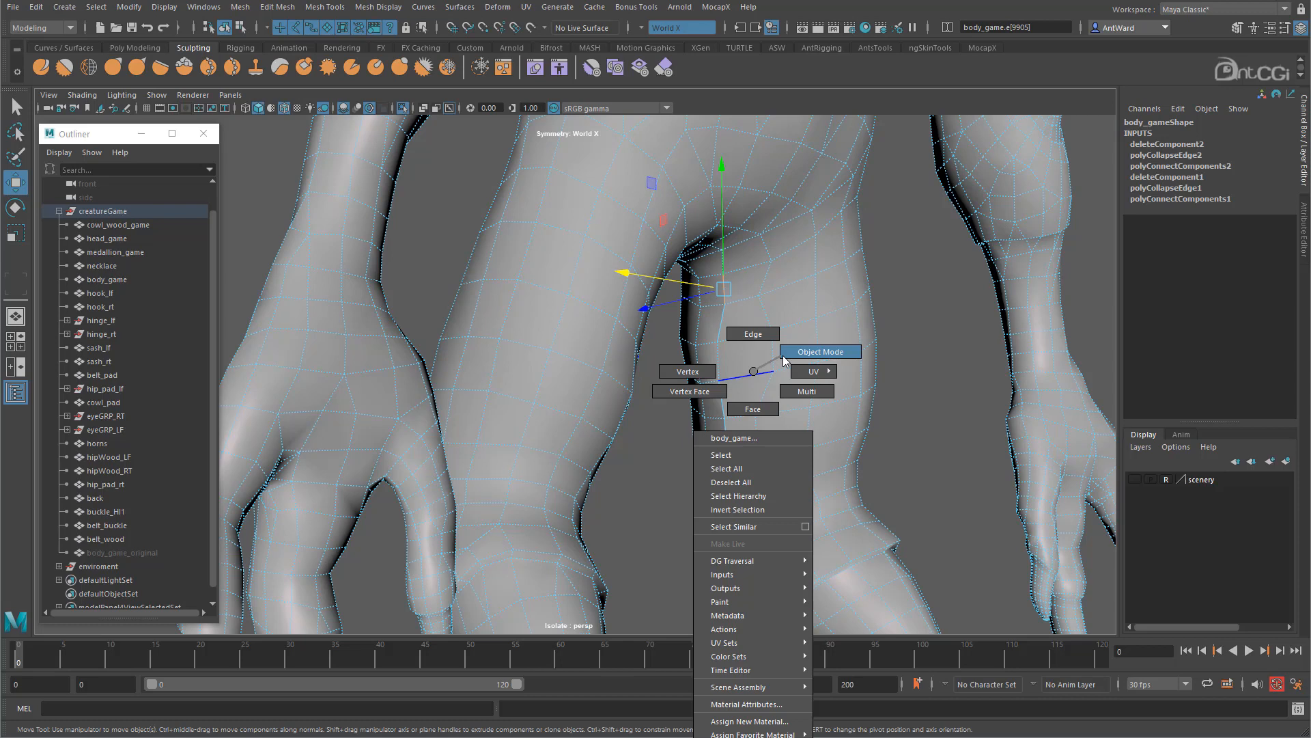
{"action": "right_click_drag", "start_coordinate": [785, 360], "coordinate": [785, 360]}
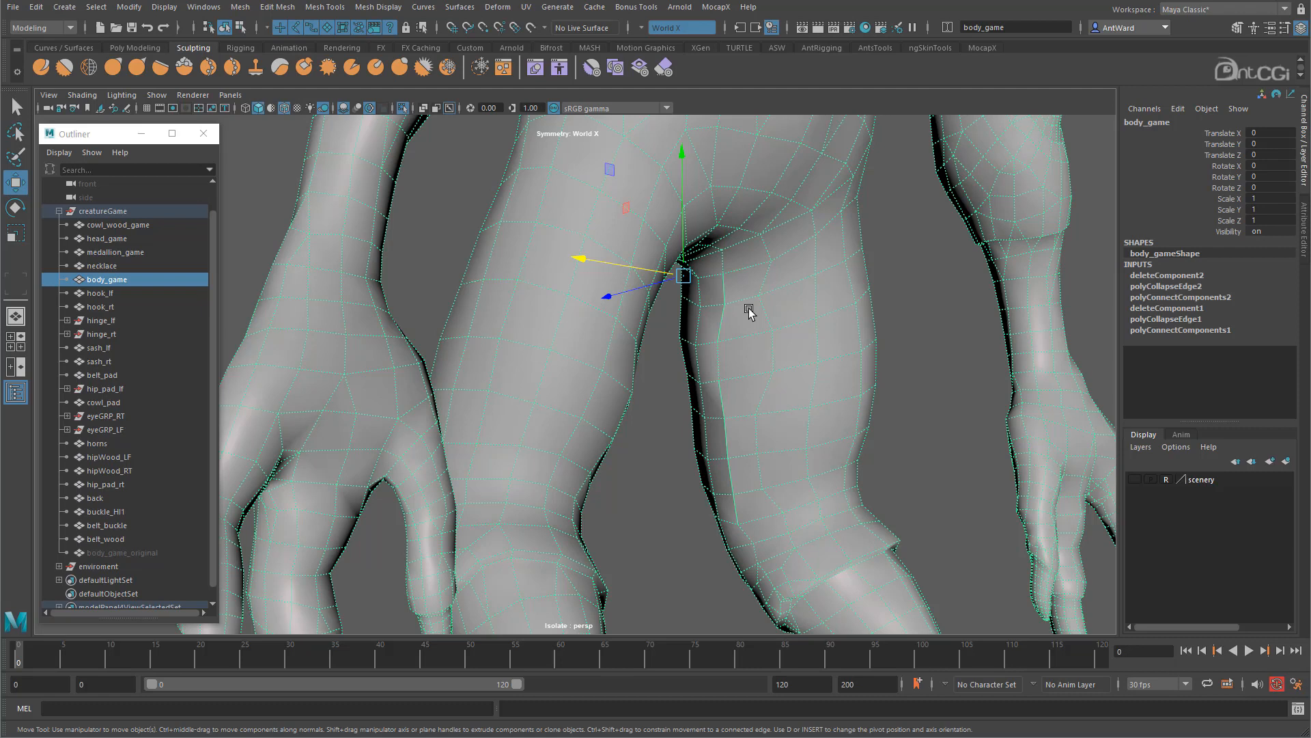
{"action": "key", "text": "shift"}
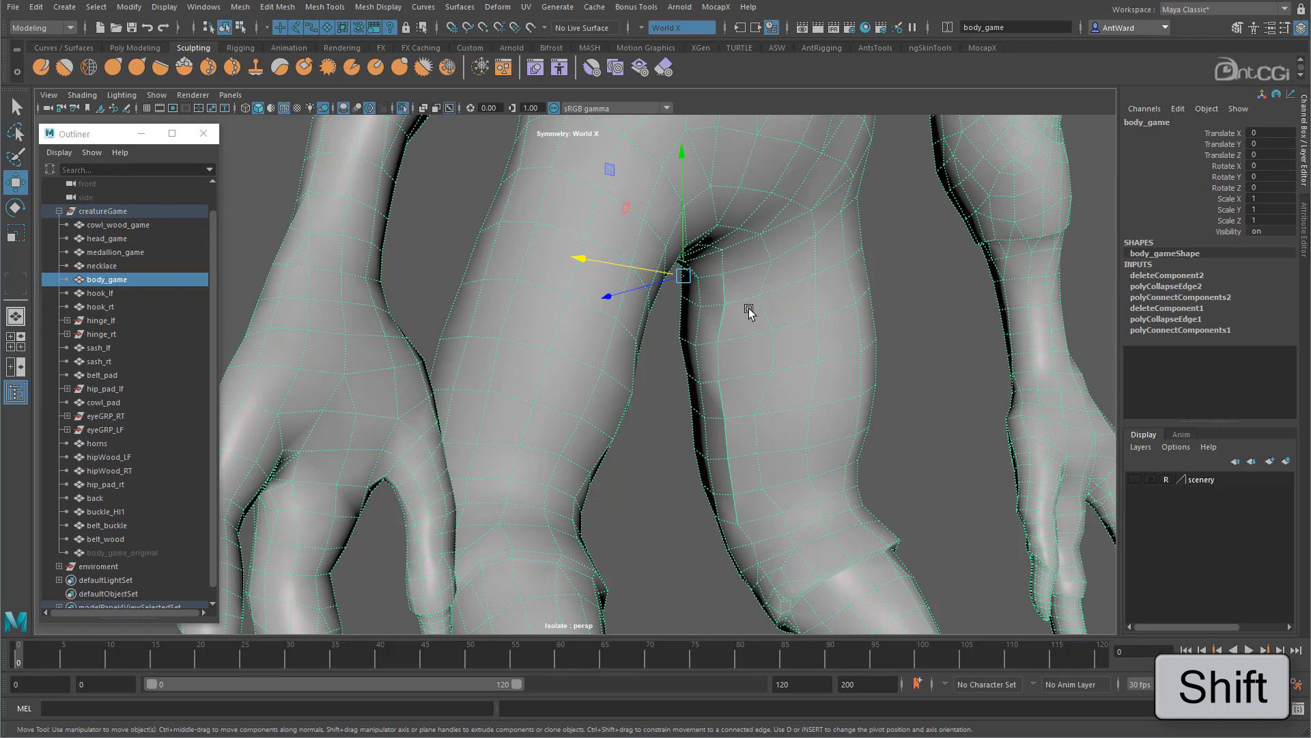
{"action": "right_click", "coordinate": [750, 311], "text": "shift"}
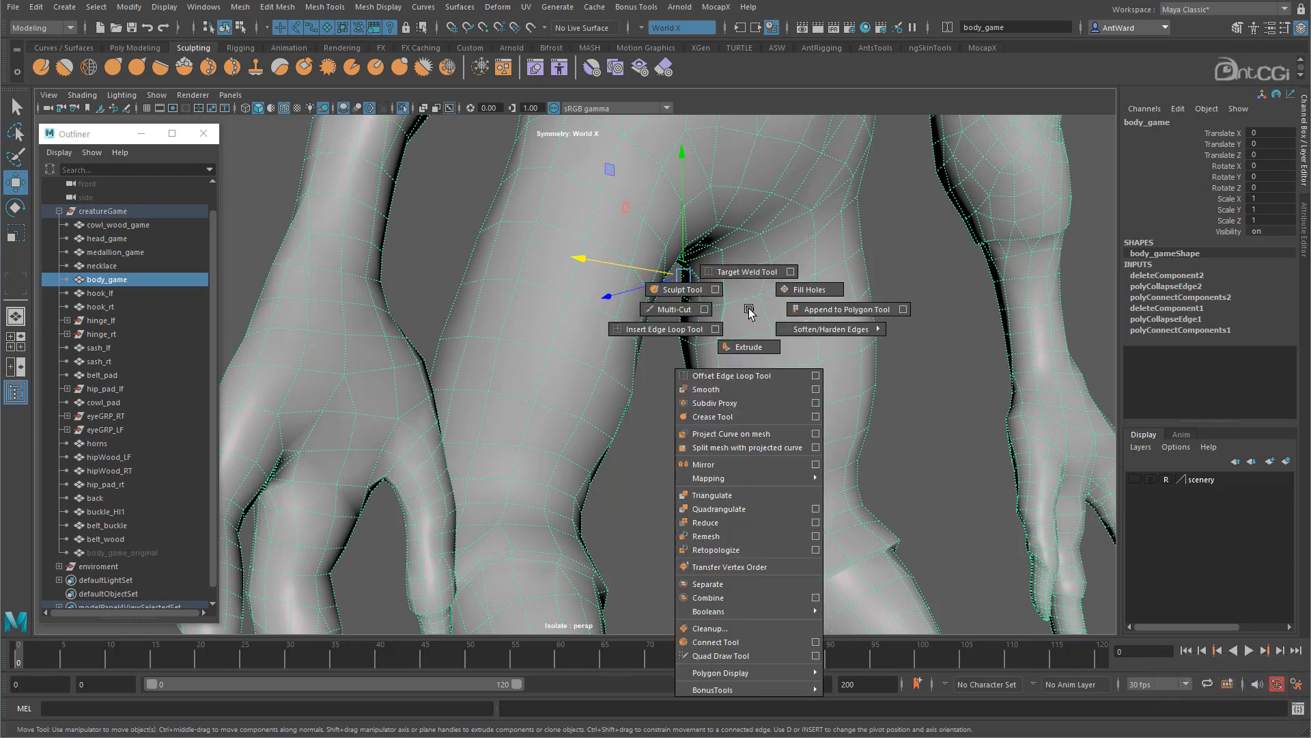
{"action": "right_click_drag", "start_coordinate": [749, 311], "coordinate": [852, 309]}
{"action": "left_click", "coordinate": [925, 321]}
{"action": "left_click_drag", "start_coordinate": [925, 322], "coordinate": [460, 243], "text": "alt"}
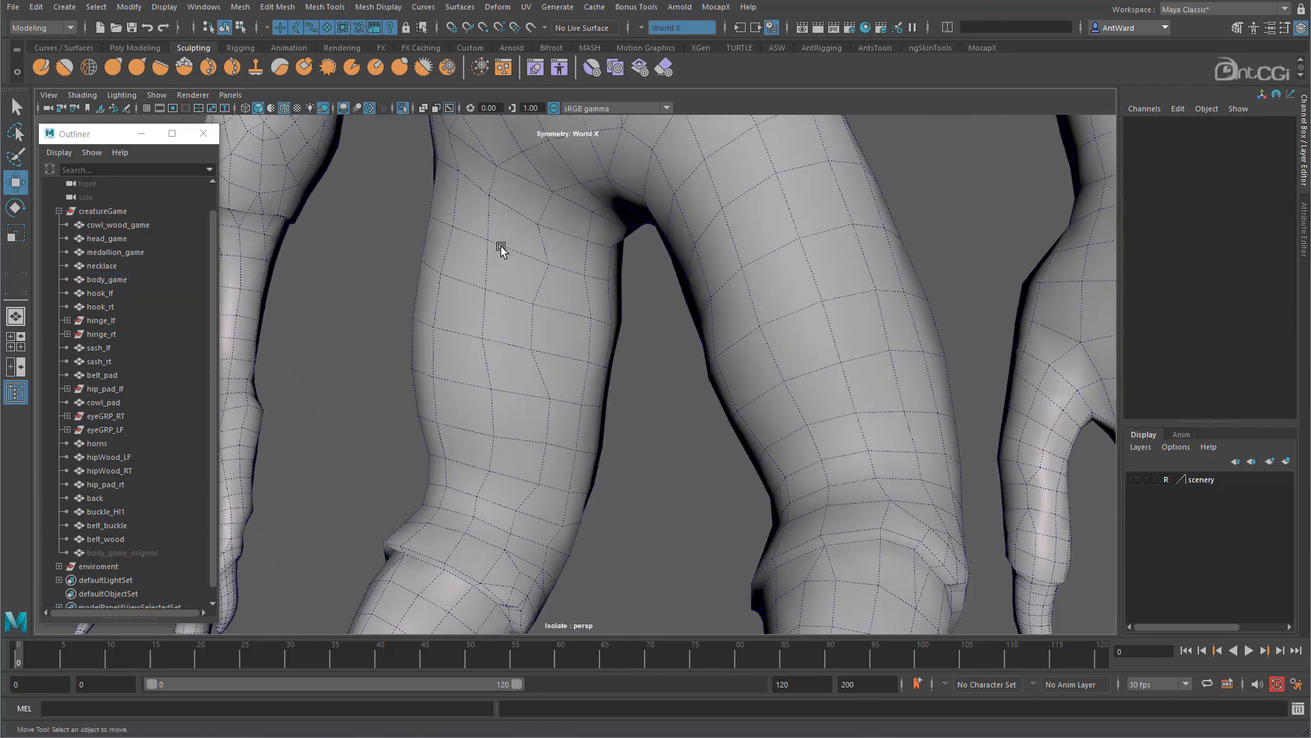
Step: Delete the construction history of body_game
{"action": "left_click_drag", "start_coordinate": [504, 349], "coordinate": [641, 358], "text": "alt"}
{"action": "left_click", "coordinate": [568, 302]}
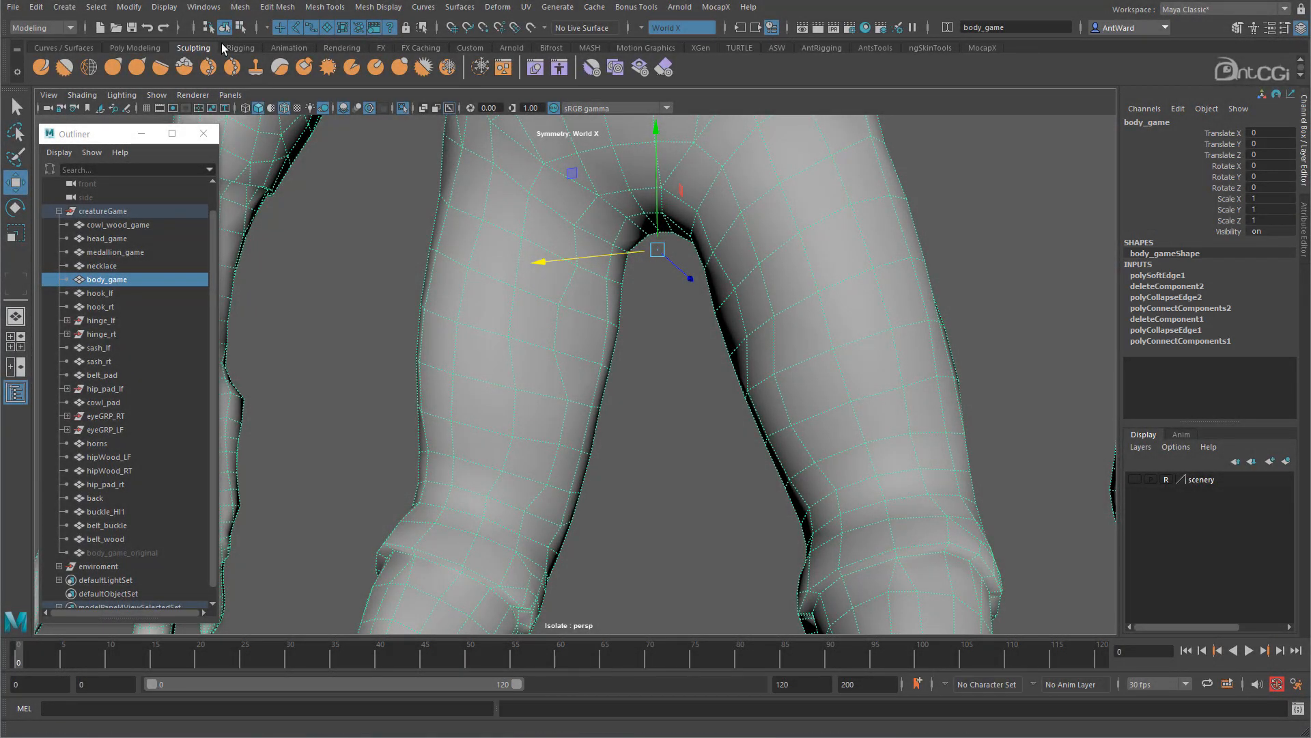
{"action": "left_click", "coordinate": [36, 7]}
{"action": "mouse_move", "coordinate": [106, 169]}
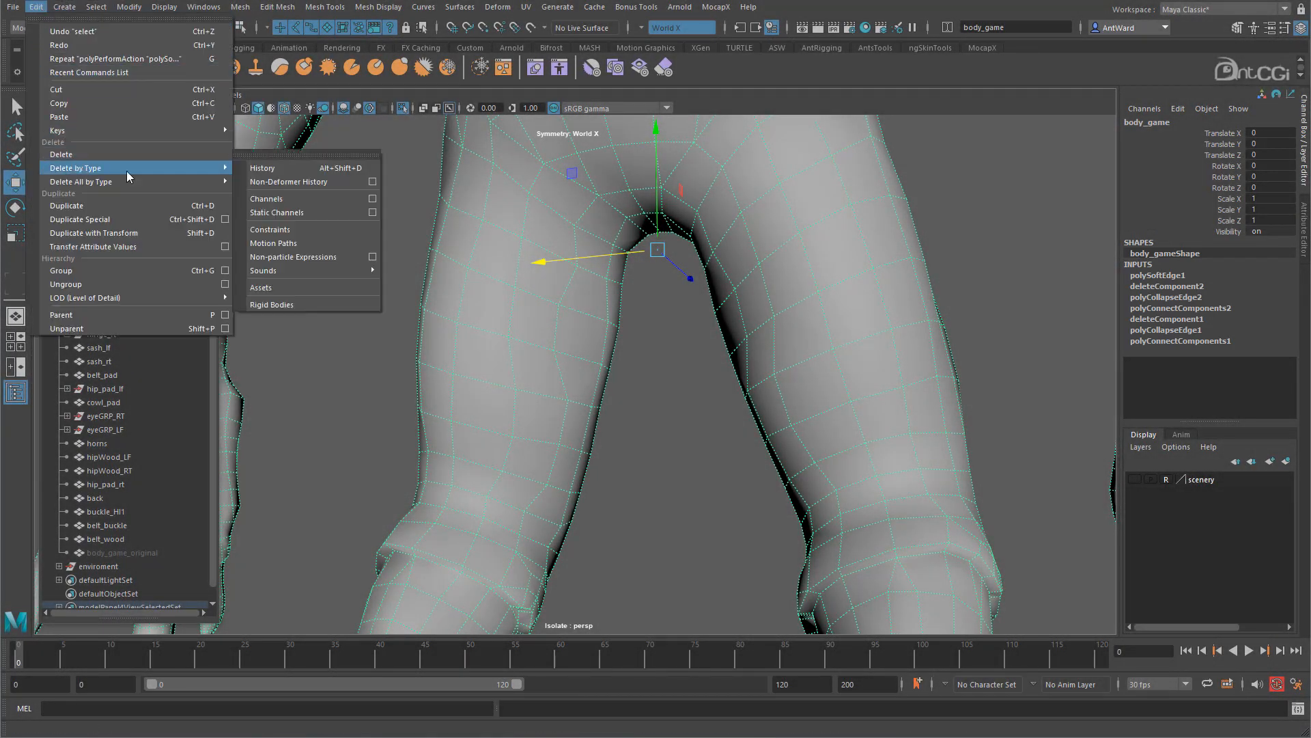
{"action": "left_click", "coordinate": [338, 169]}
Step: Relax the thigh topology of body_game with the Relax sculpting tool, using Object X symmetry
{"action": "left_click_drag", "start_coordinate": [577, 357], "coordinate": [654, 326], "text": "alt"}
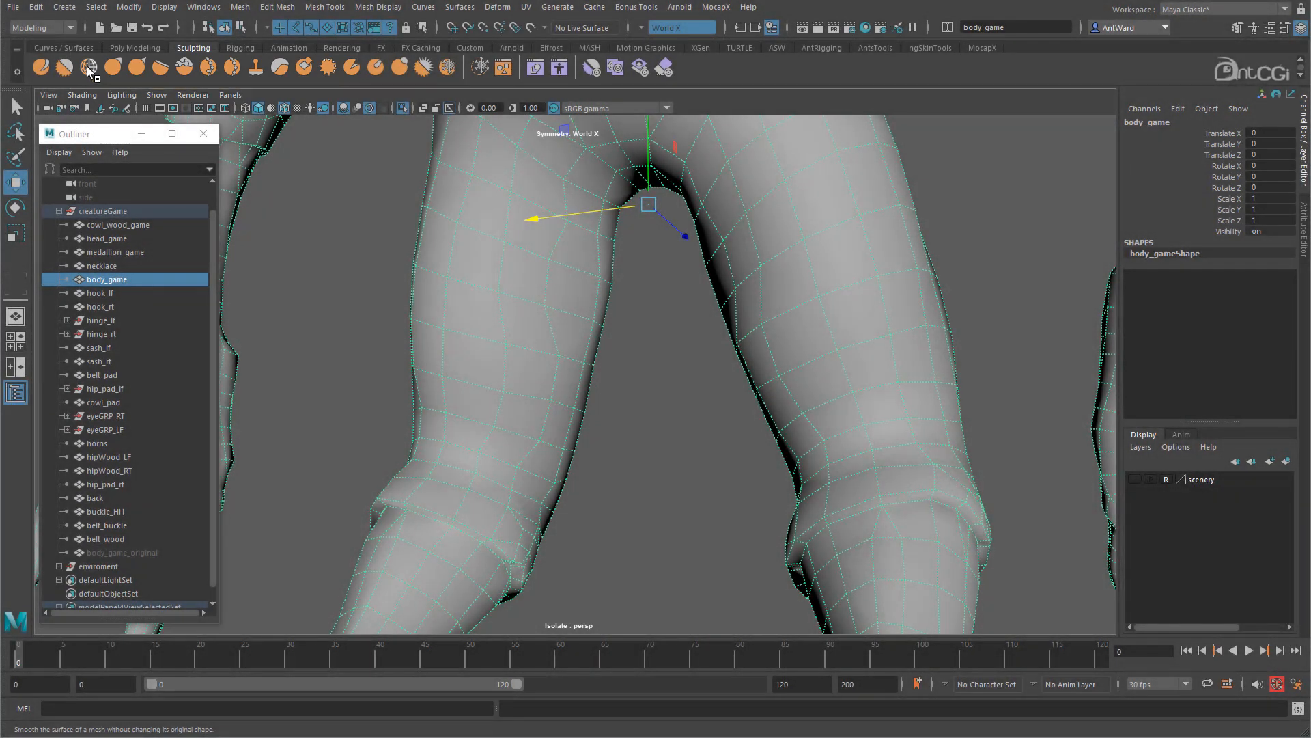
{"action": "left_click", "coordinate": [87, 67]}
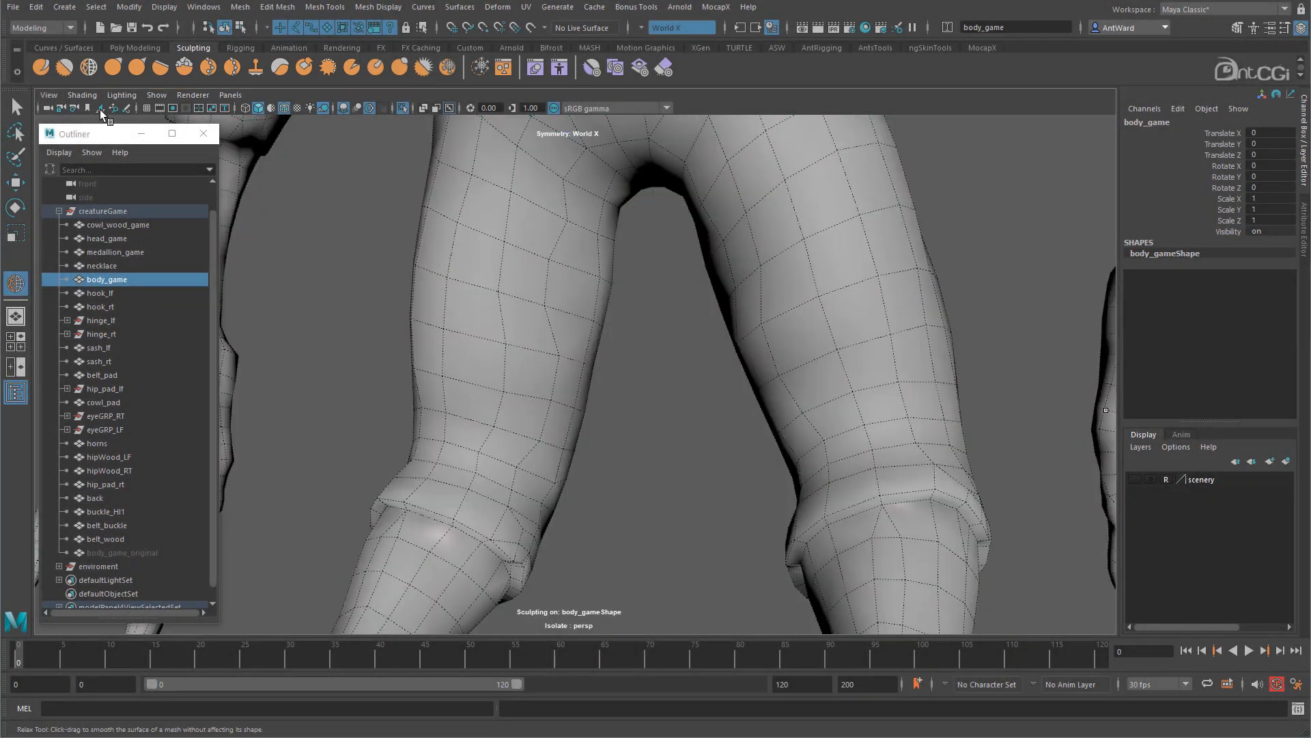
{"action": "left_click_drag", "start_coordinate": [536, 322], "coordinate": [571, 328], "text": "alt"}
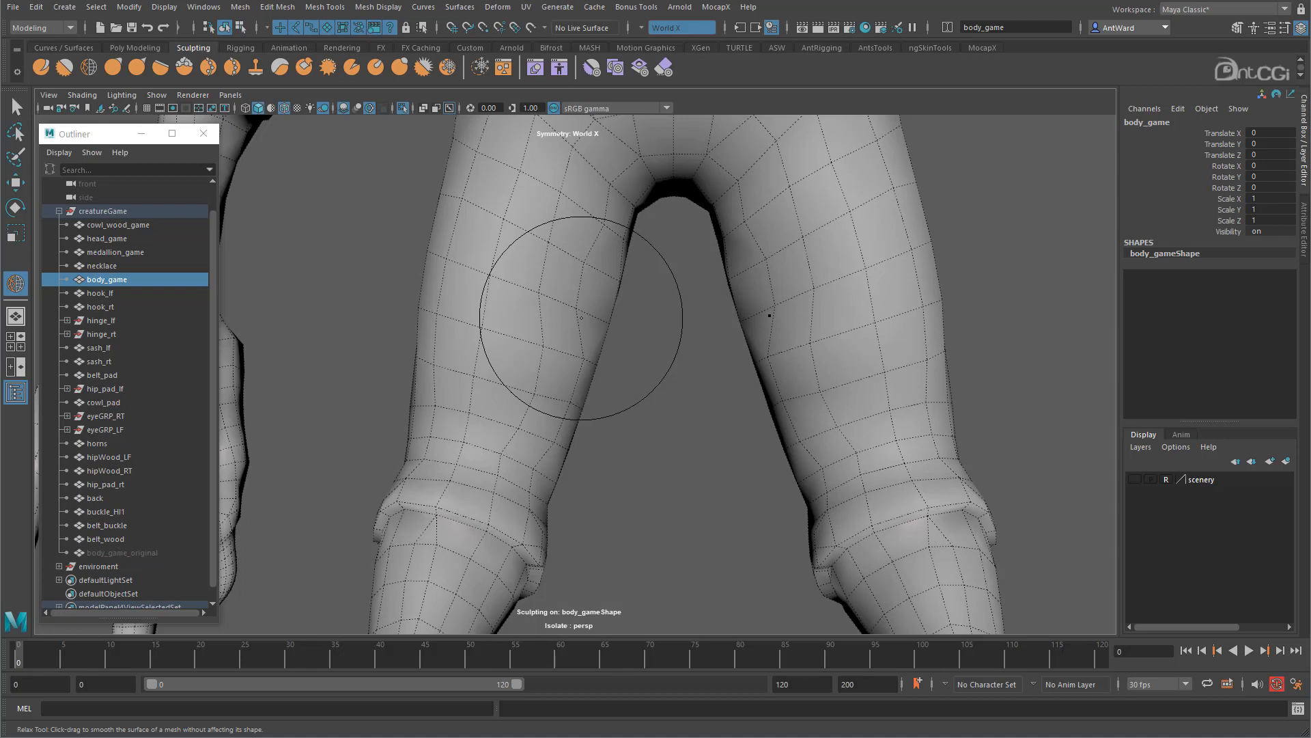
{"action": "mouse_move", "coordinate": [581, 317]}
{"action": "right_mouse_down", "text": "shift"}
{"action": "mouse_move", "coordinate": [538, 298]}
{"action": "mouse_move", "coordinate": [599, 282]}
{"action": "right_mouse_up", "text": "shift"}
{"action": "mouse_move", "coordinate": [590, 317]}
{"action": "left_mouse_down", "text": "alt"}
{"action": "mouse_move", "coordinate": [562, 328]}
{"action": "mouse_move", "coordinate": [559, 298]}
{"action": "mouse_move", "coordinate": [570, 364]}
{"action": "mouse_move", "coordinate": [525, 283]}
{"action": "left_mouse_up", "text": "alt"}
{"action": "mouse_move", "coordinate": [511, 378]}
{"action": "left_mouse_down"}
{"action": "mouse_move", "coordinate": [517, 439]}
{"action": "mouse_move", "coordinate": [502, 385]}
{"action": "mouse_move", "coordinate": [363, 383]}
{"action": "left_mouse_up"}
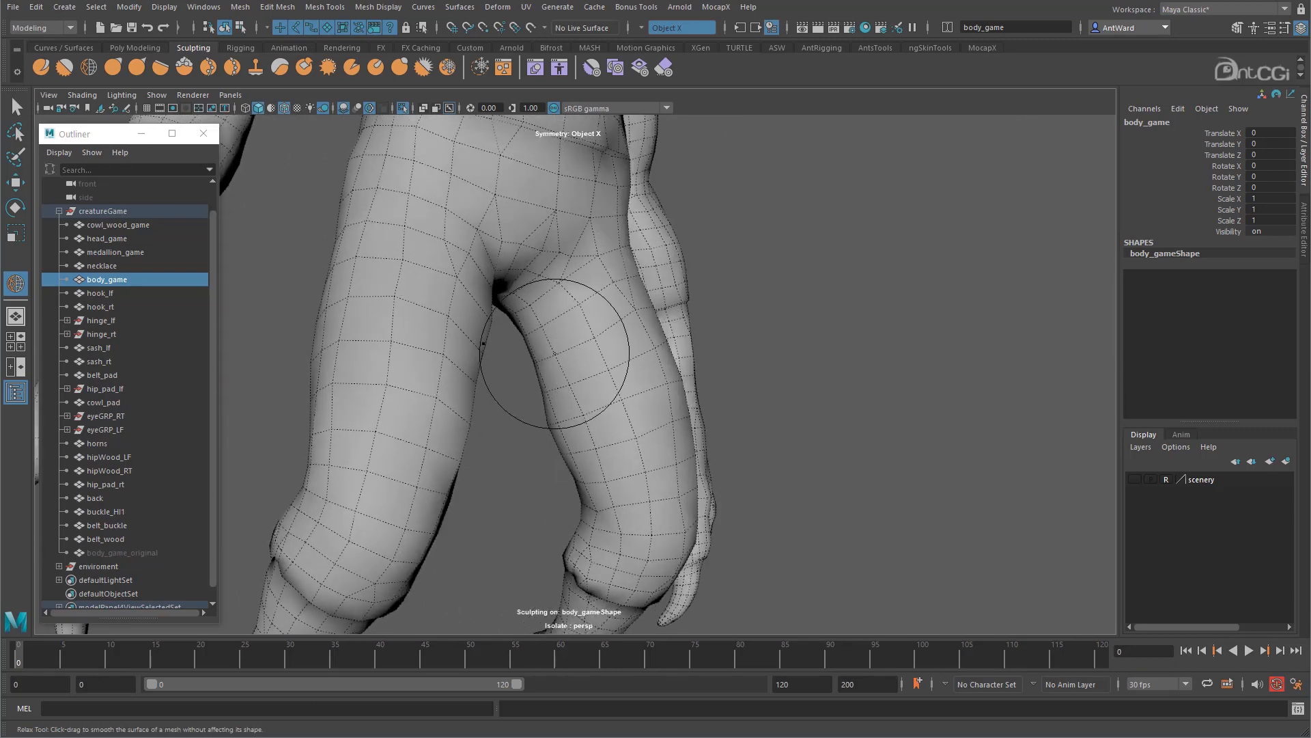
{"action": "mouse_move", "coordinate": [559, 356]}
{"action": "left_mouse_down", "text": "alt"}
{"action": "mouse_move", "coordinate": [556, 278]}
{"action": "mouse_move", "coordinate": [618, 382]}
{"action": "mouse_move", "coordinate": [519, 410]}
{"action": "mouse_move", "coordinate": [740, 371]}
{"action": "left_mouse_up", "text": "alt"}
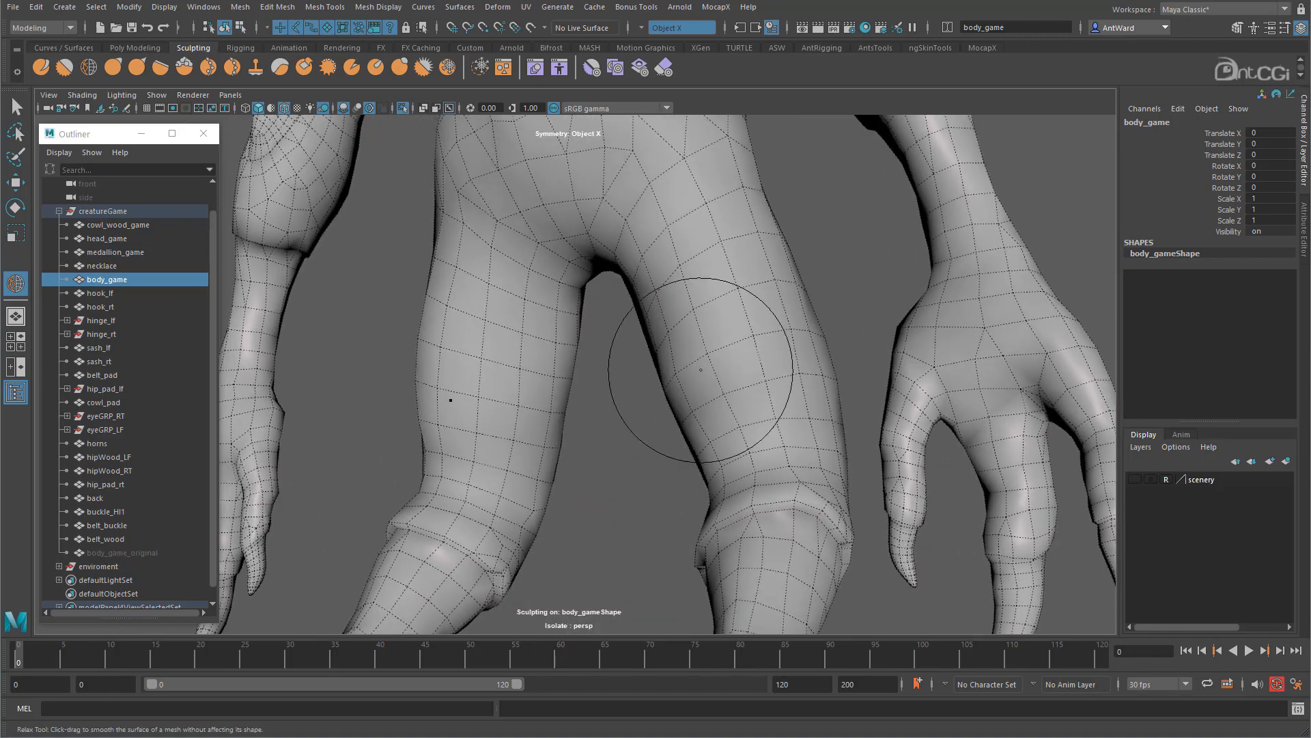
{"action": "mouse_move", "coordinate": [483, 321]}
{"action": "left_mouse_down", "text": "alt"}
{"action": "mouse_move", "coordinate": [585, 412]}
{"action": "mouse_move", "coordinate": [629, 418]}
{"action": "mouse_move", "coordinate": [585, 430]}
{"action": "mouse_move", "coordinate": [521, 407]}
{"action": "mouse_move", "coordinate": [627, 401]}
{"action": "mouse_move", "coordinate": [541, 402]}
{"action": "left_mouse_up", "text": "alt"}
{"action": "key", "text": "w"}
{"action": "left_click", "coordinate": [661, 429]}
Step: Turn on hardware texturing to check the texture on the reworked thighs
{"action": "right_click_drag", "start_coordinate": [541, 401], "coordinate": [662, 407], "text": "alt"}
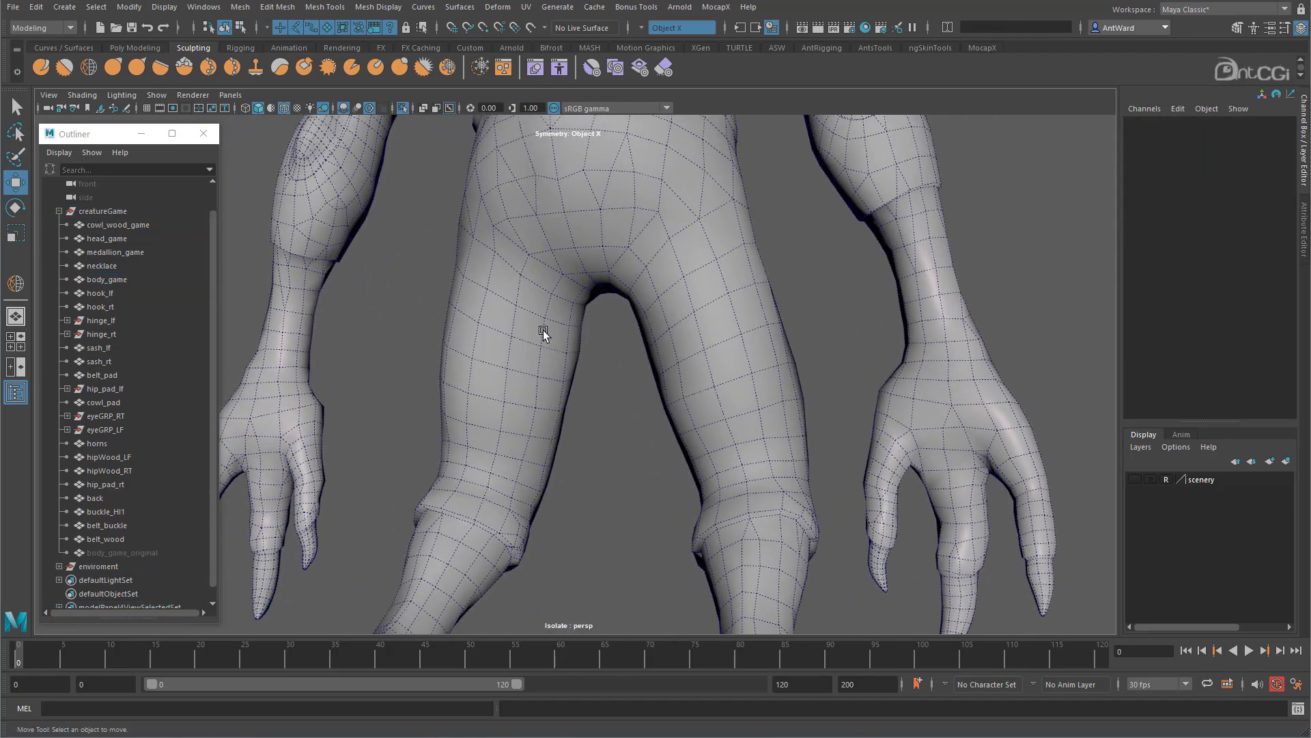
{"action": "left_click", "coordinate": [82, 97]}
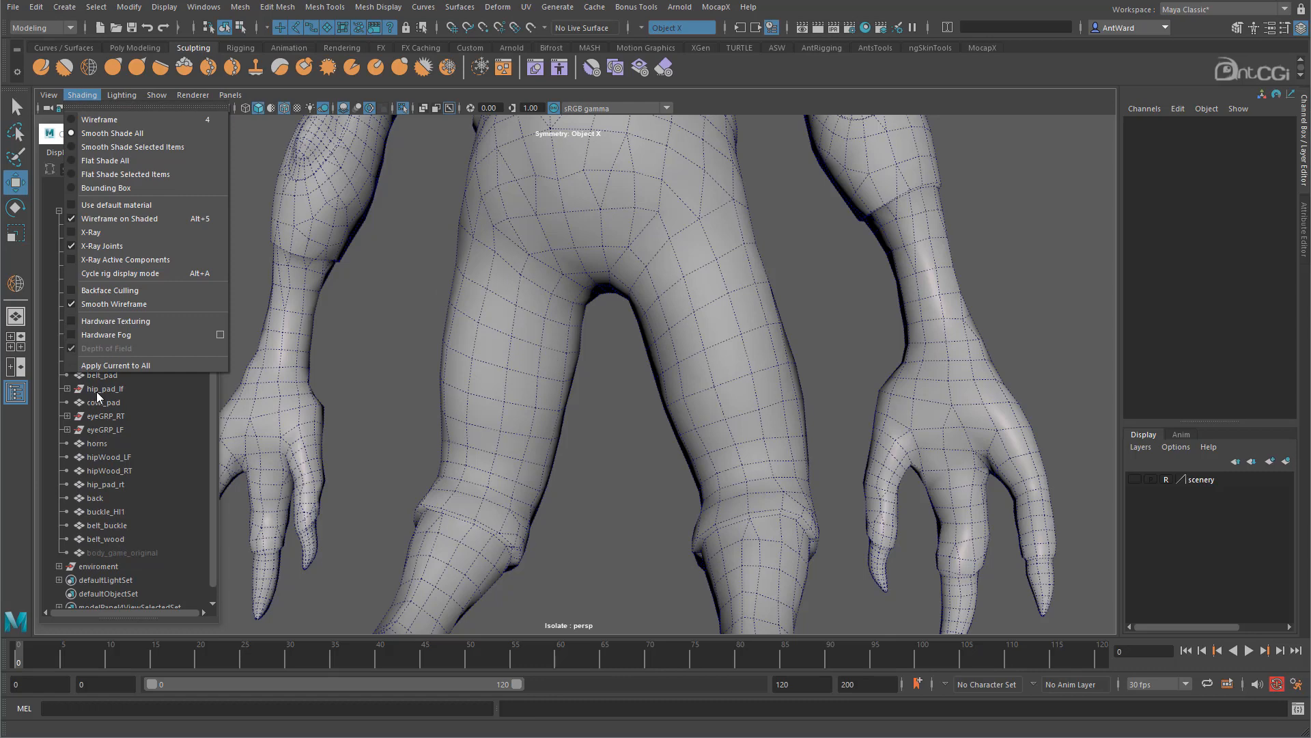
{"action": "left_click", "coordinate": [125, 325]}
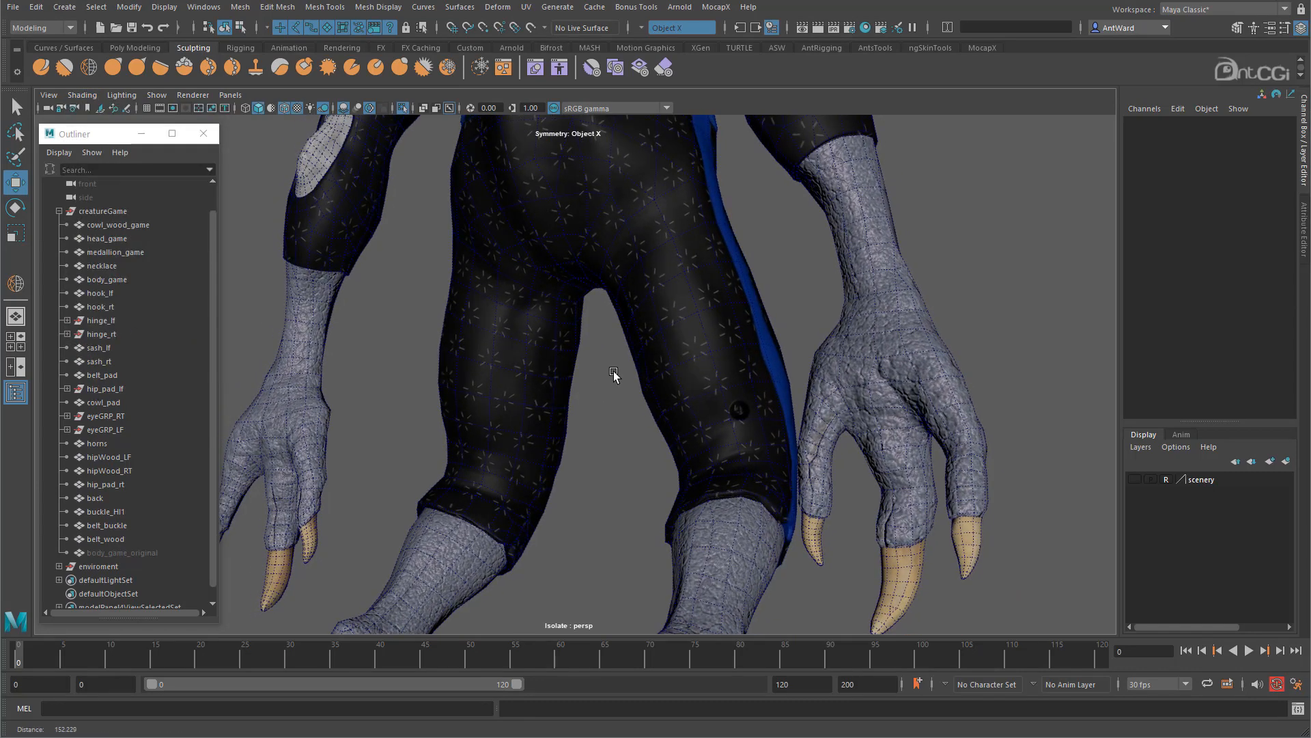
{"action": "right_click_drag", "start_coordinate": [610, 375], "coordinate": [814, 369], "text": "alt"}
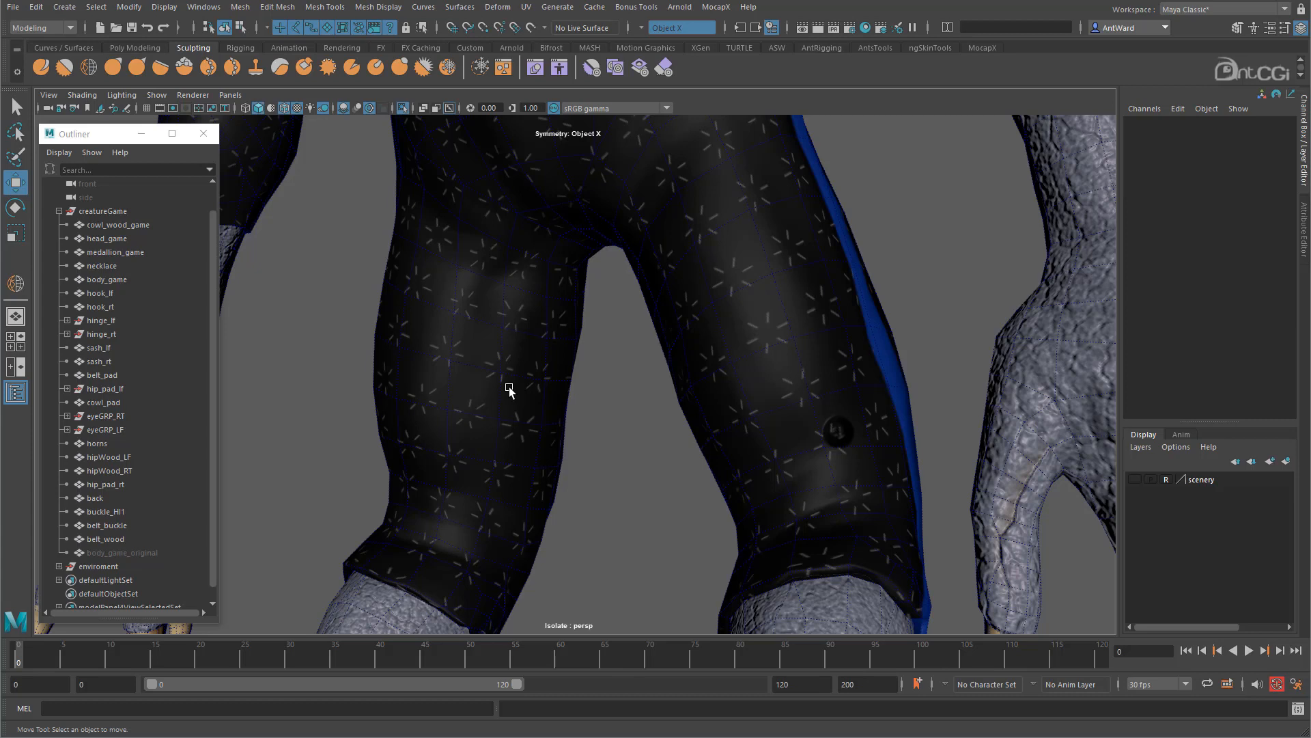
Step: Reveal body_game_original in the isolated view and move it about 29 units along Z, clear of the edited body
{"action": "left_click", "coordinate": [114, 555]}
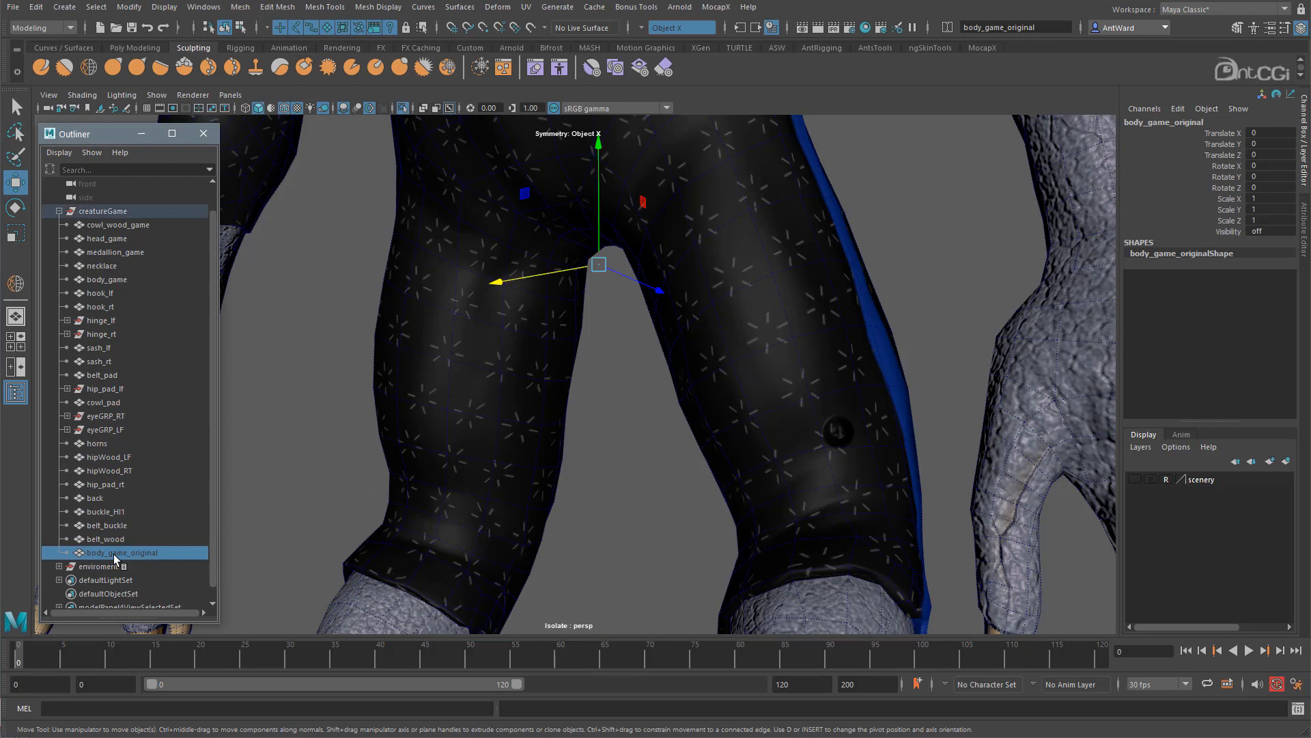
{"action": "key", "text": "shift+h"}
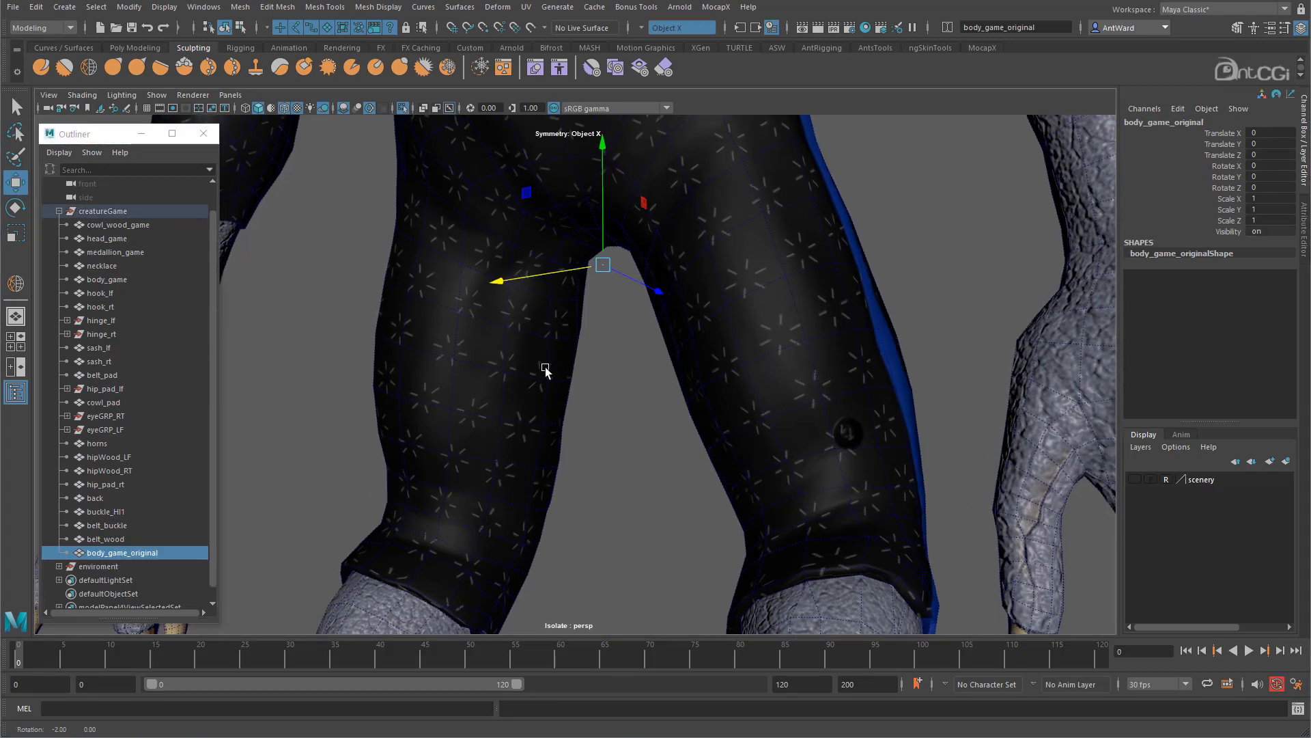
{"action": "left_click", "coordinate": [156, 95]}
{"action": "mouse_move", "coordinate": [169, 120]}
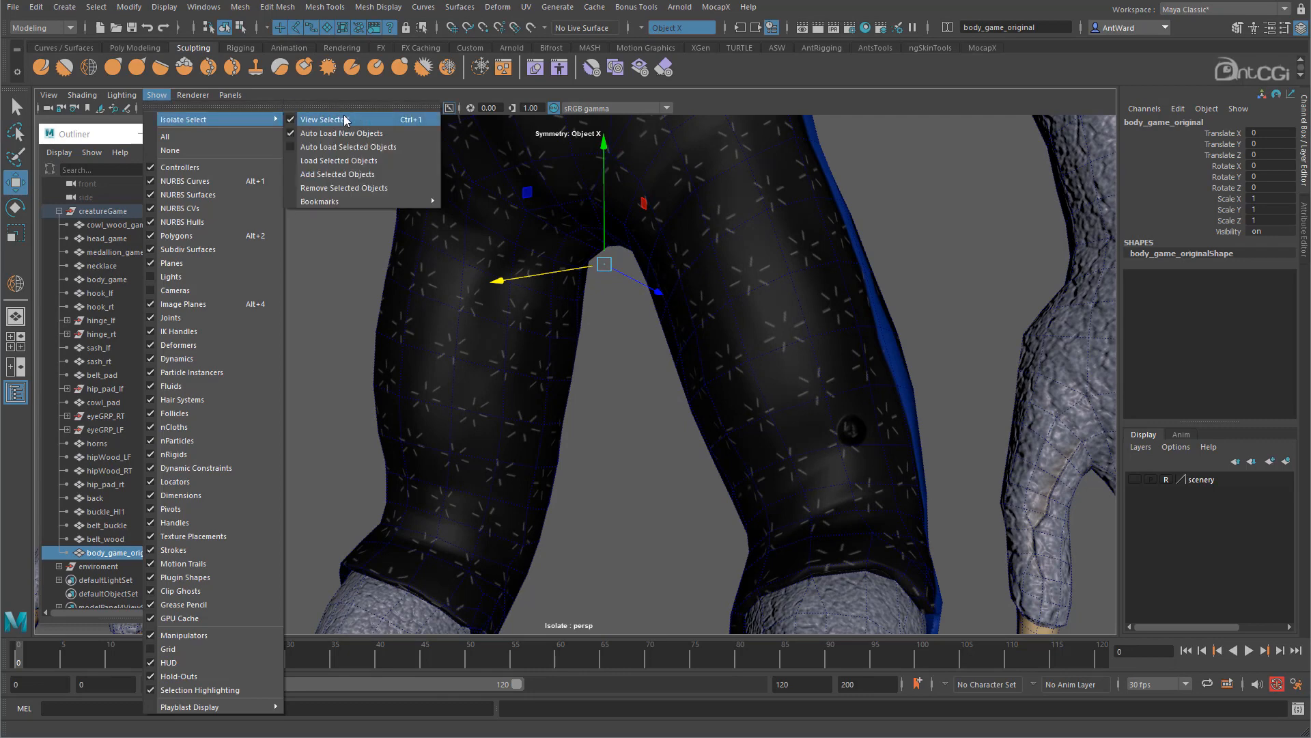
{"action": "left_click", "coordinate": [348, 175]}
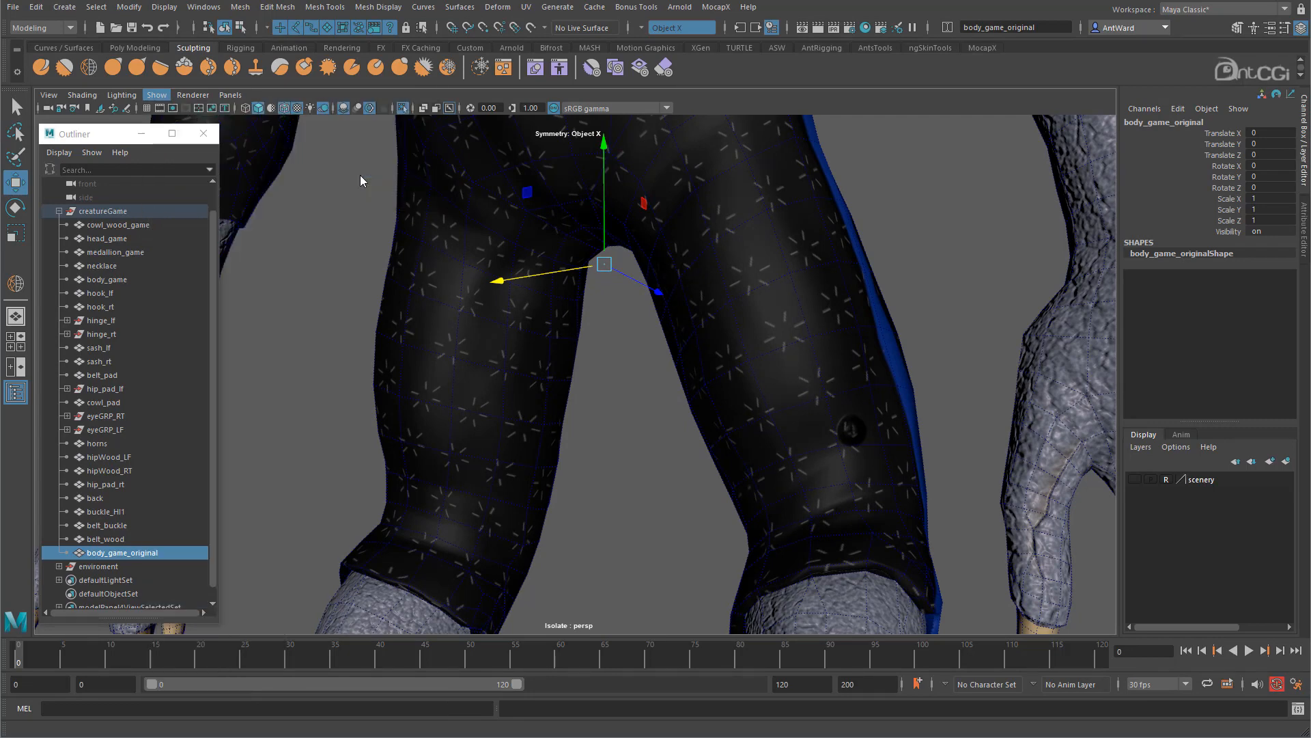
{"action": "left_click_drag", "start_coordinate": [727, 368], "coordinate": [749, 375], "text": "alt"}
{"action": "left_click_drag", "start_coordinate": [575, 273], "coordinate": [748, 332], "text": "alt"}
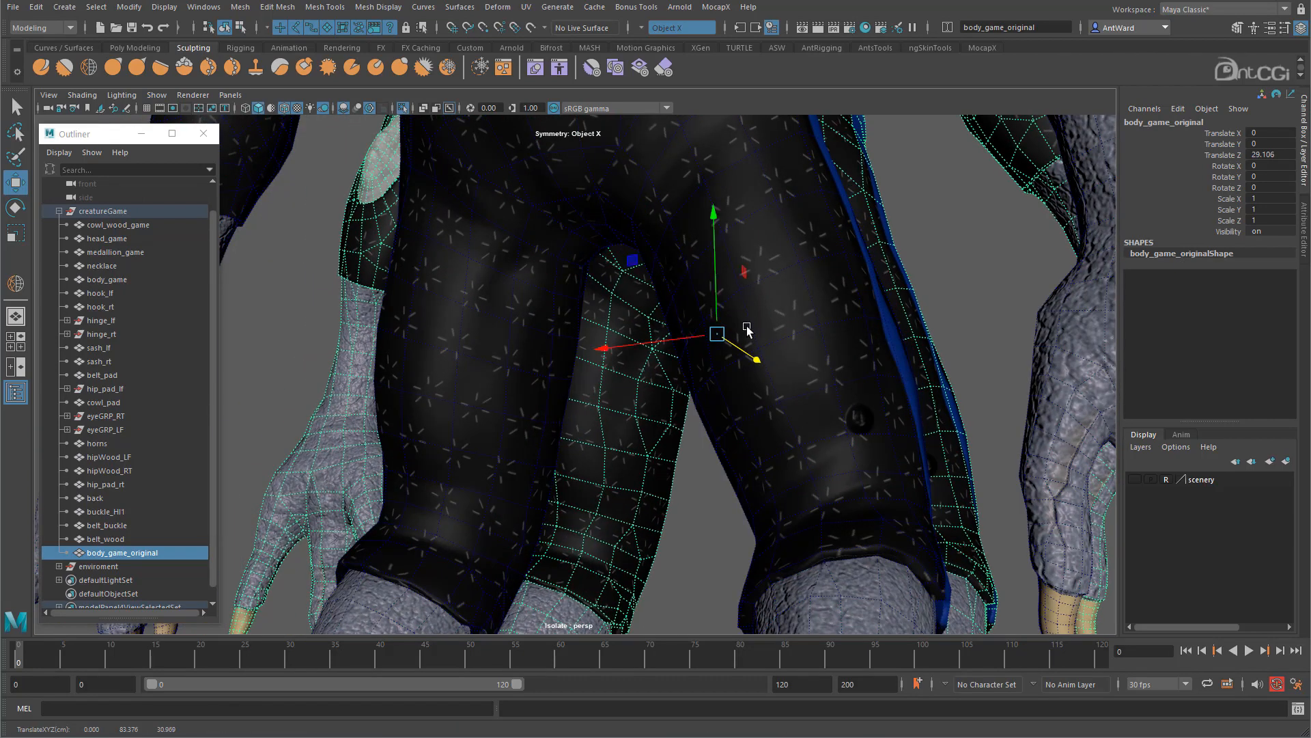
Step: Undo the Z move of body_game_original after comparing both meshes, and hide the original mesh again
{"action": "left_click", "coordinate": [293, 257]}
{"action": "left_click_drag", "start_coordinate": [680, 443], "coordinate": [673, 439], "text": "alt"}
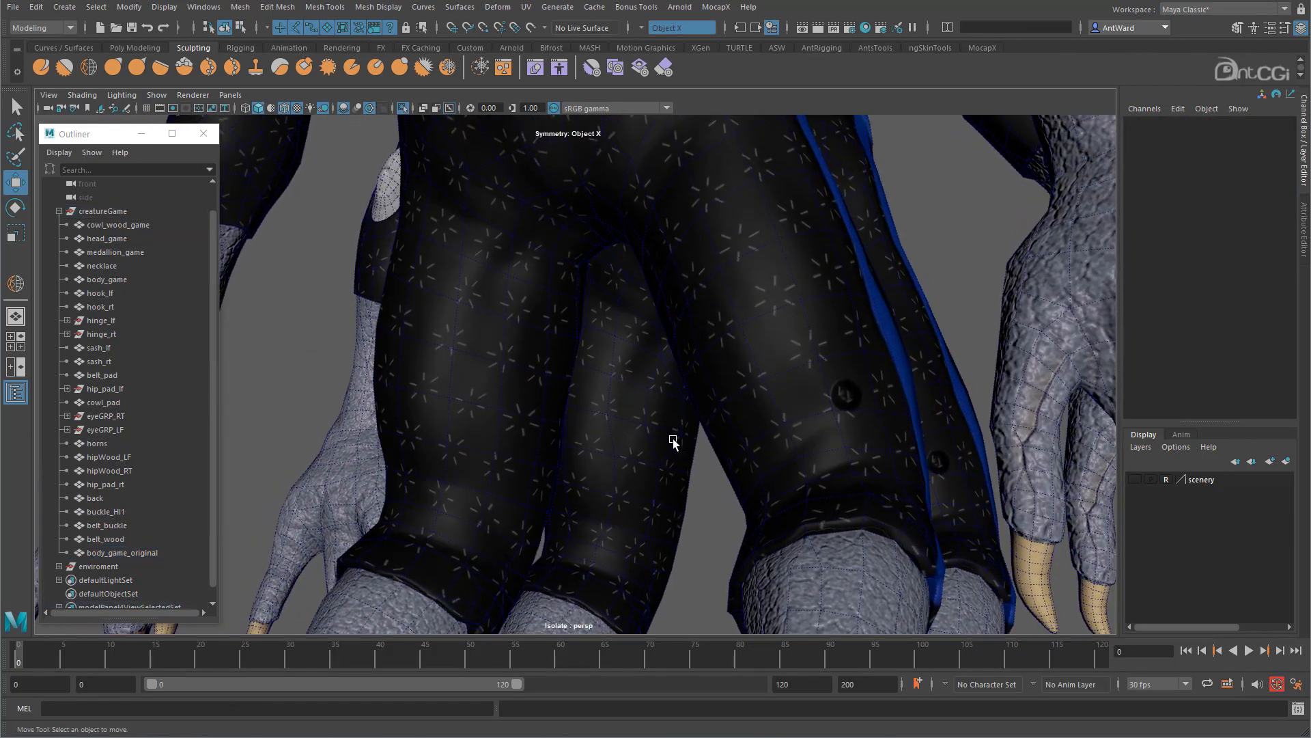
{"action": "left_click_drag", "start_coordinate": [676, 425], "coordinate": [694, 424], "text": "alt"}
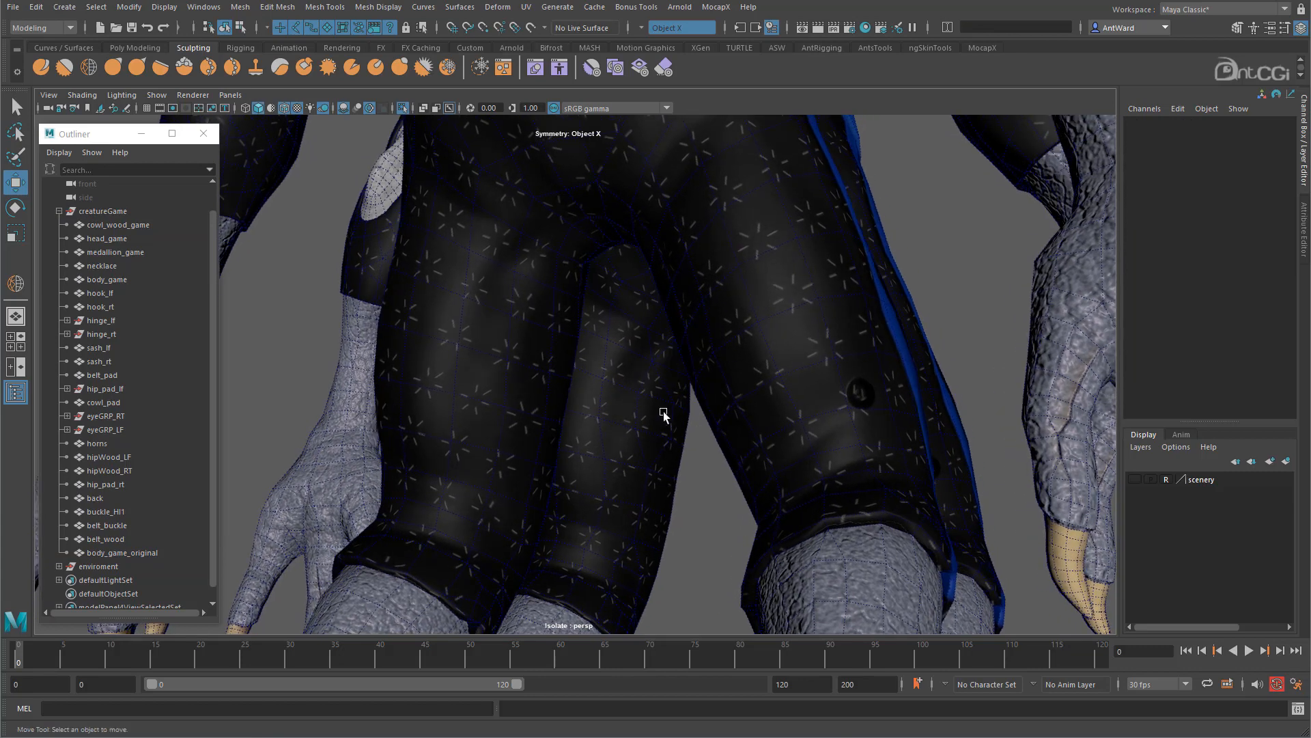
{"action": "key", "text": "ctrl+z"}
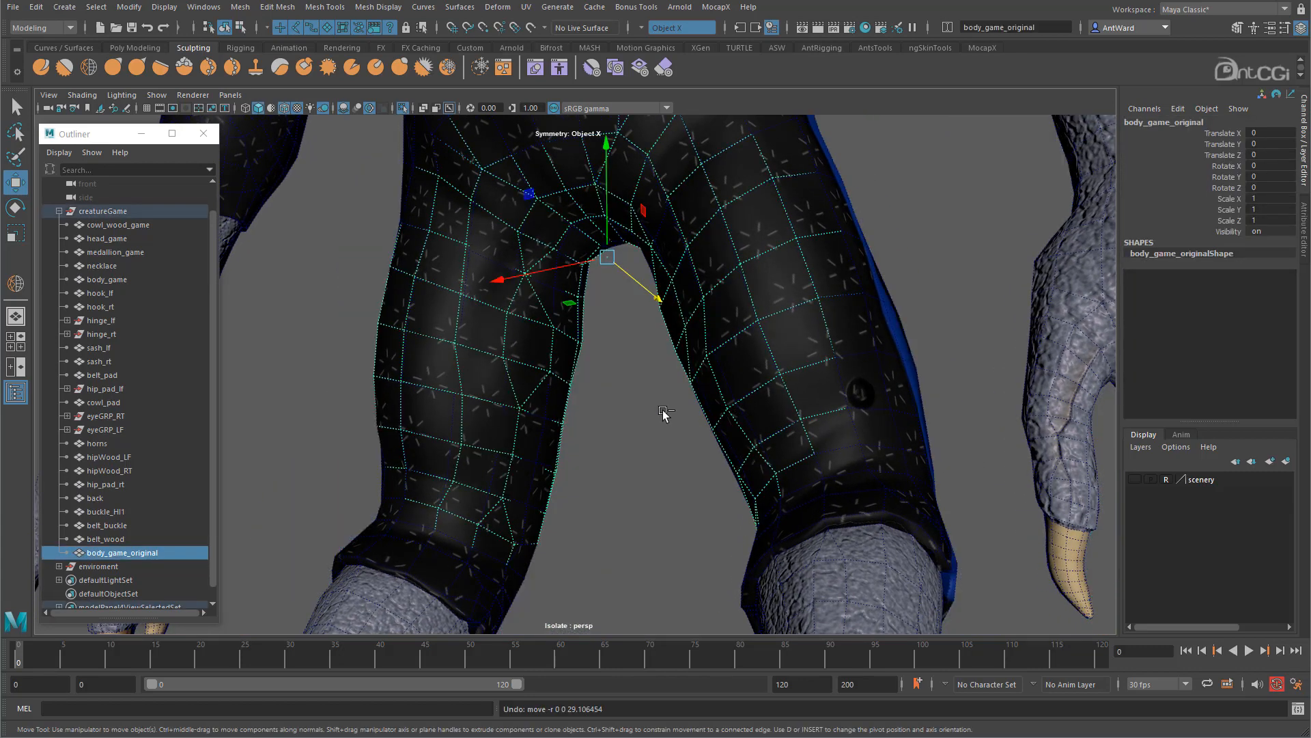
{"action": "key", "text": "ctrl+h"}
{"action": "right_click_drag", "start_coordinate": [817, 381], "coordinate": [649, 381], "text": "alt"}
{"action": "left_click_drag", "start_coordinate": [516, 356], "coordinate": [504, 361], "text": "alt"}
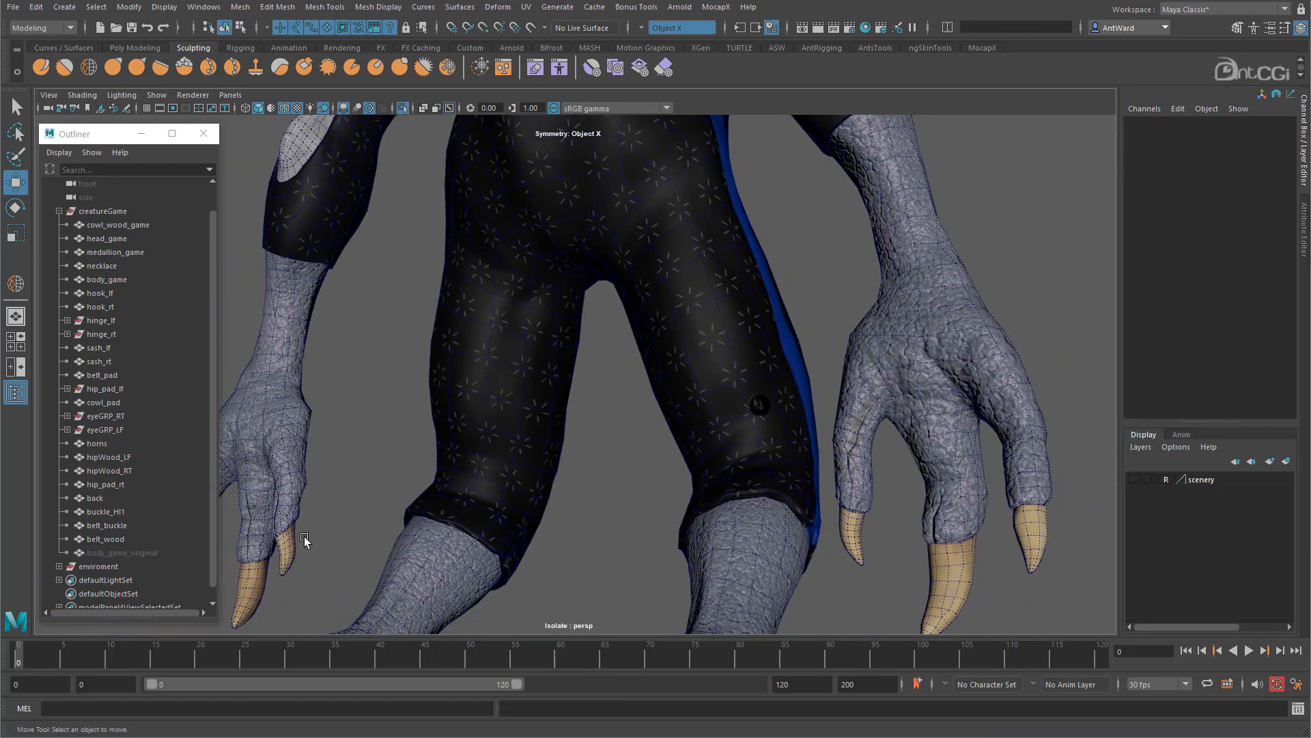
Step: Select body_game_original followed by body_game, and reset the Transfer Attributes options to their defaults
{"action": "left_click", "coordinate": [142, 553]}
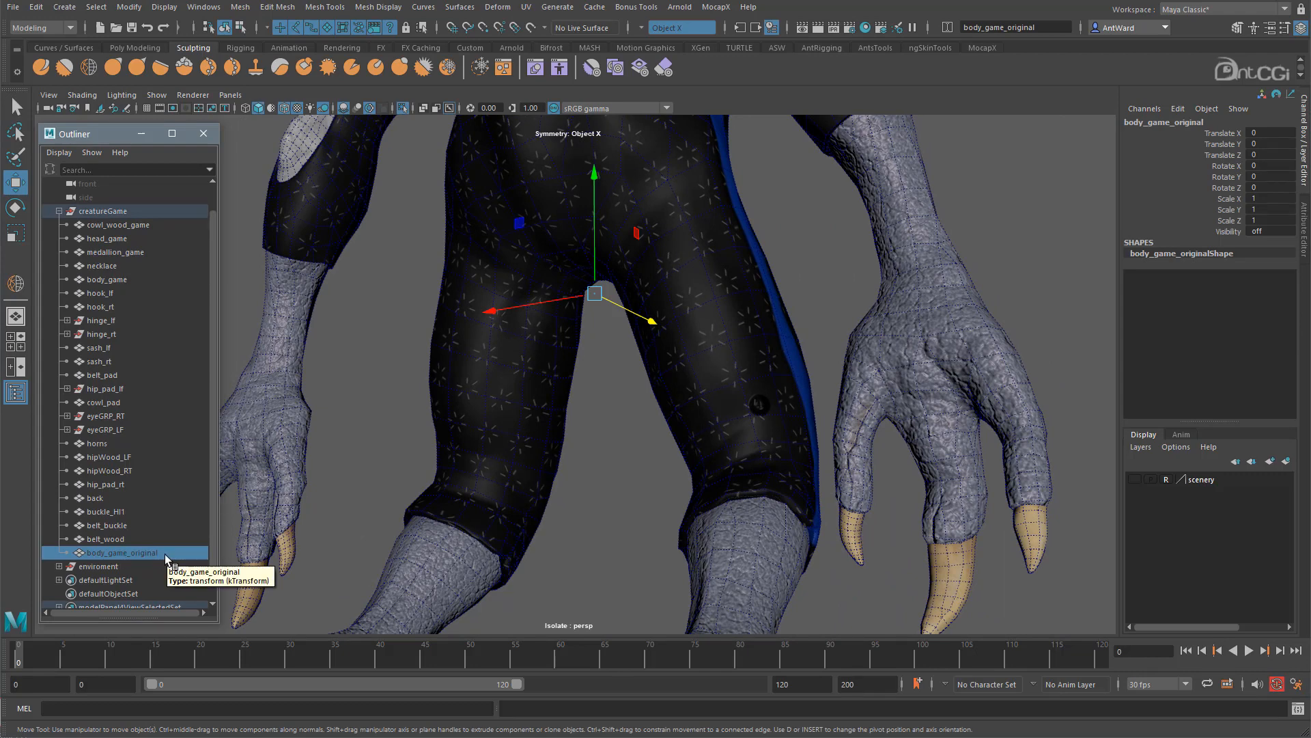
{"action": "left_click", "coordinate": [451, 370]}
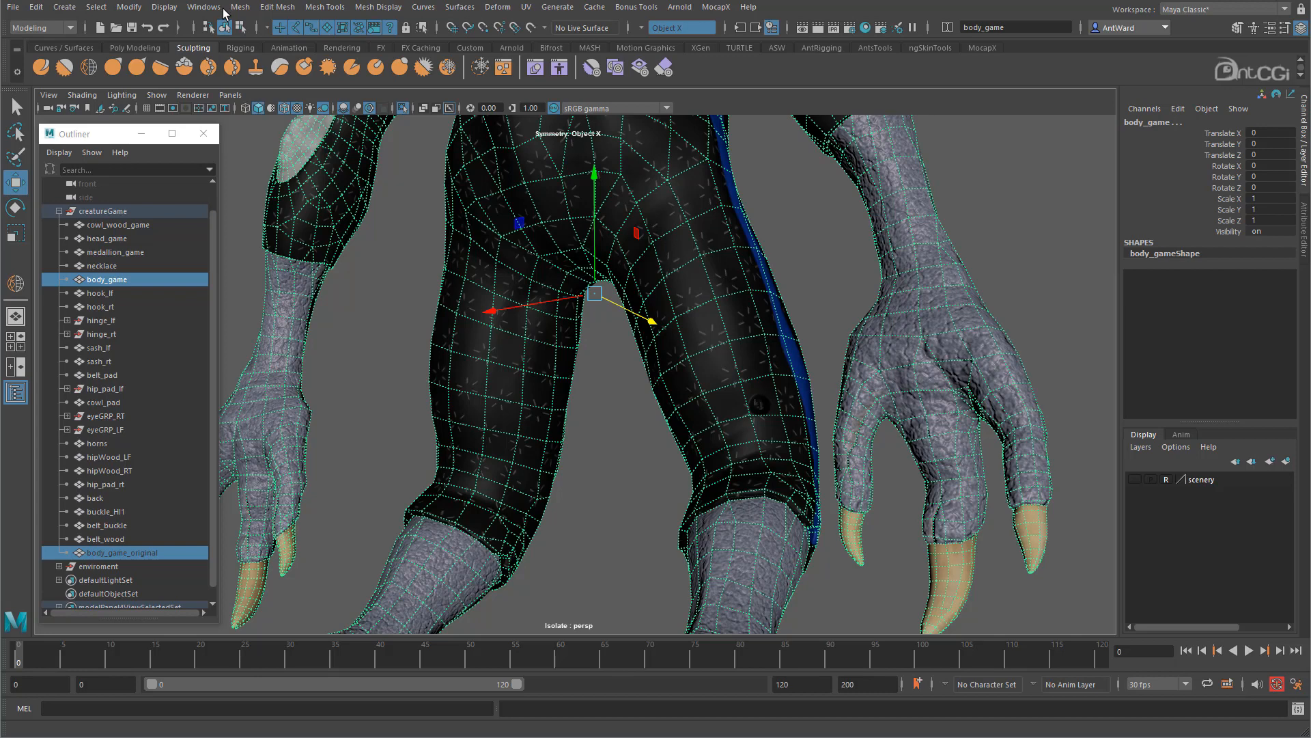
{"action": "left_click", "coordinate": [240, 8]}
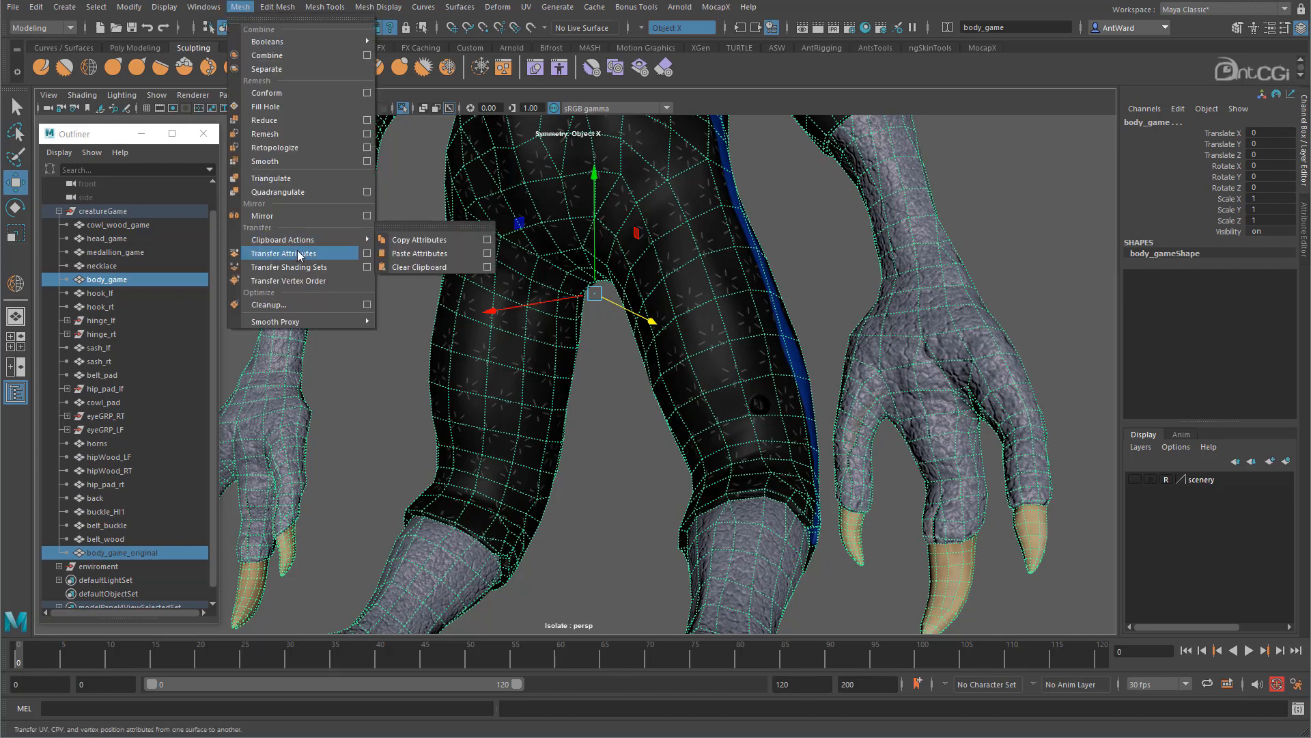
{"action": "left_click", "coordinate": [362, 253]}
{"action": "left_click_drag", "start_coordinate": [362, 269], "coordinate": [834, 140]}
{"action": "left_click", "coordinate": [735, 158]}
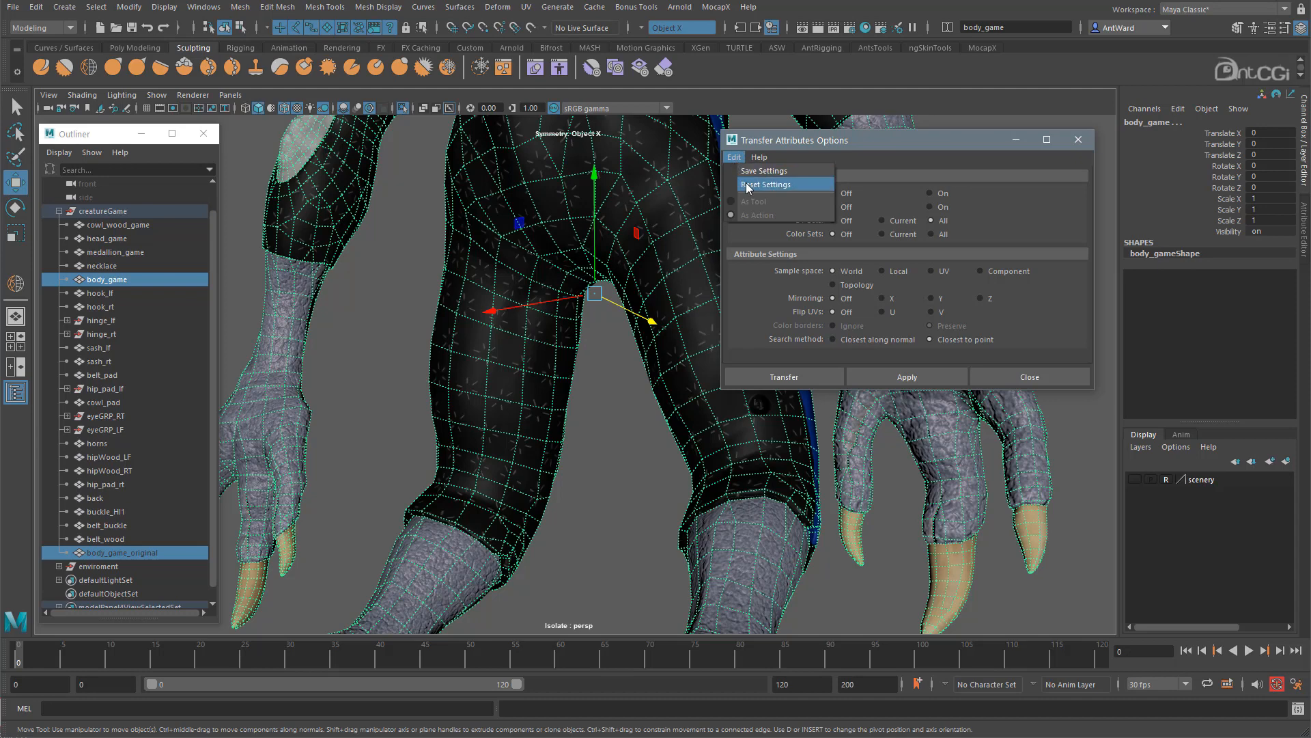
{"action": "left_click", "coordinate": [748, 185]}
Step: Transfer all UV sets and color sets from body_game_original to body_game in World space, using Closest to point
{"action": "middle_click_drag", "start_coordinate": [600, 366], "coordinate": [545, 372], "text": "alt"}
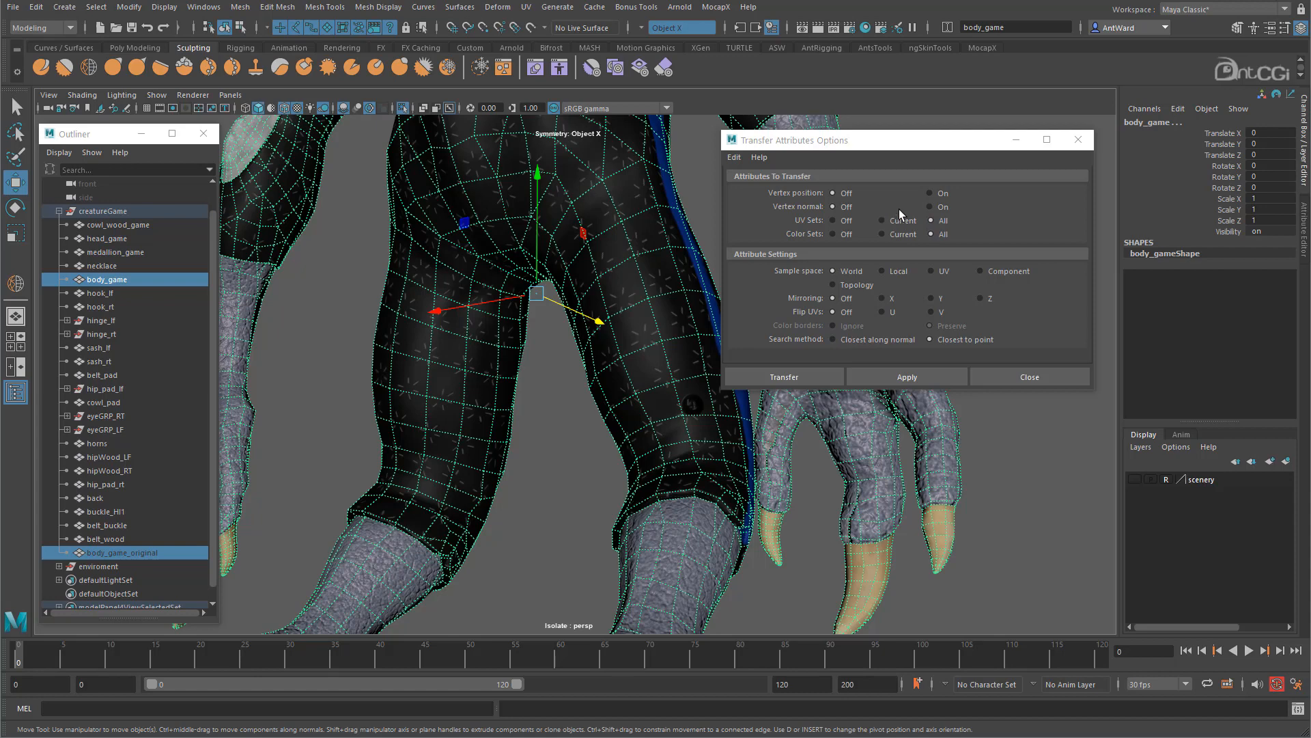
{"action": "left_click", "coordinate": [931, 234]}
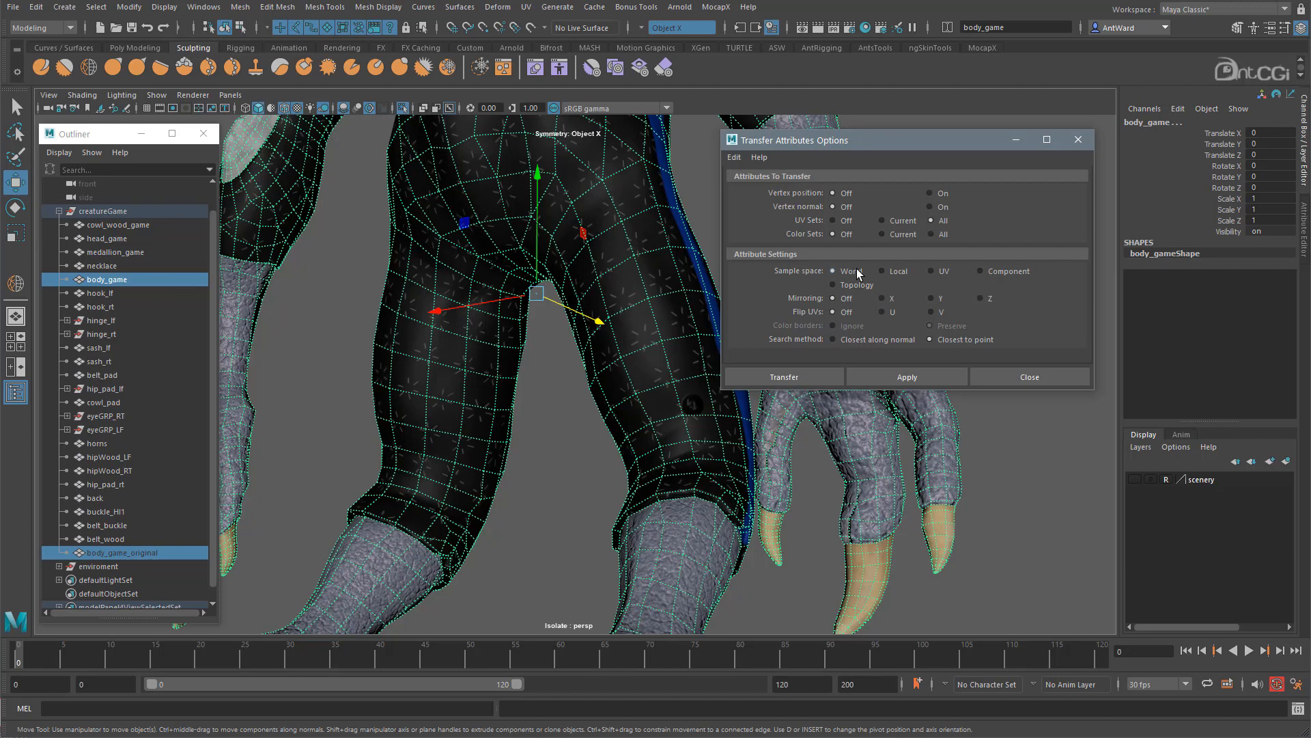
{"action": "middle_click_drag", "start_coordinate": [495, 359], "coordinate": [476, 358], "text": "alt"}
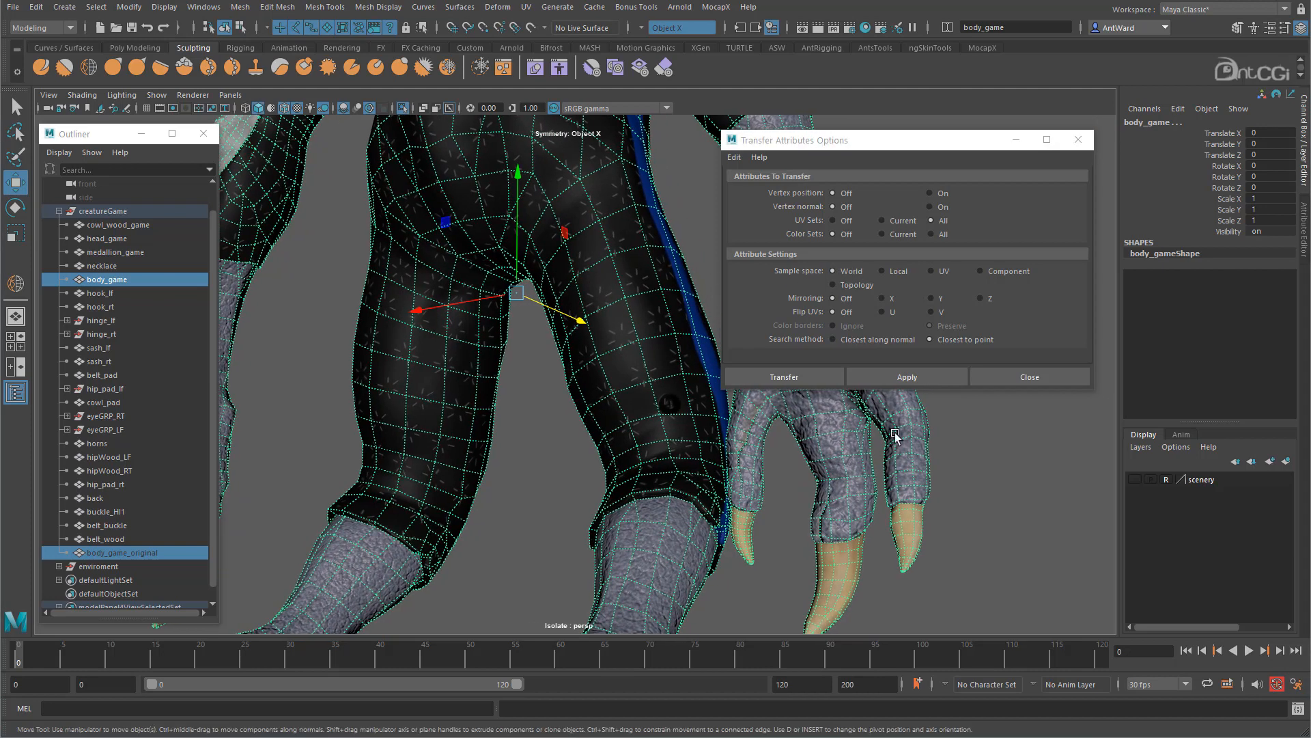
{"action": "left_click", "coordinate": [906, 377]}
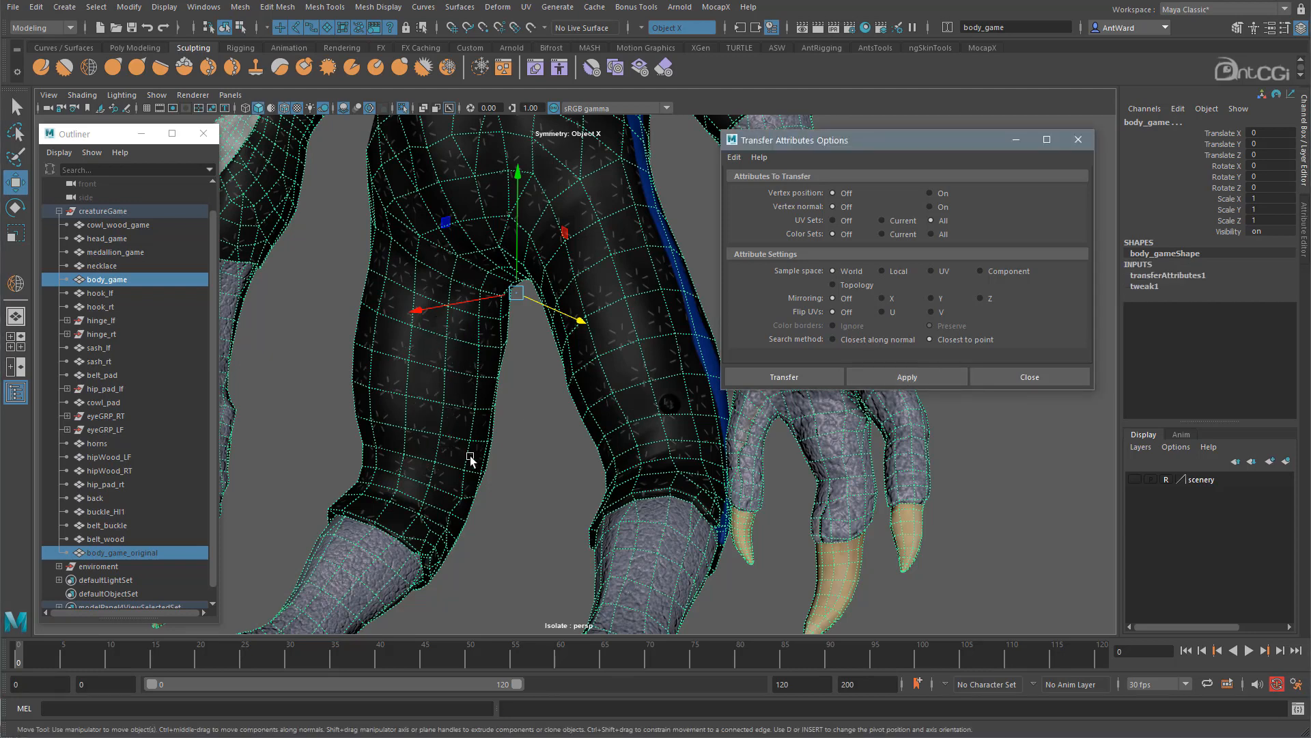
{"action": "left_click", "coordinate": [1046, 379]}
{"action": "left_click", "coordinate": [537, 430]}
{"action": "left_click_drag", "start_coordinate": [537, 430], "coordinate": [461, 391], "text": "alt"}
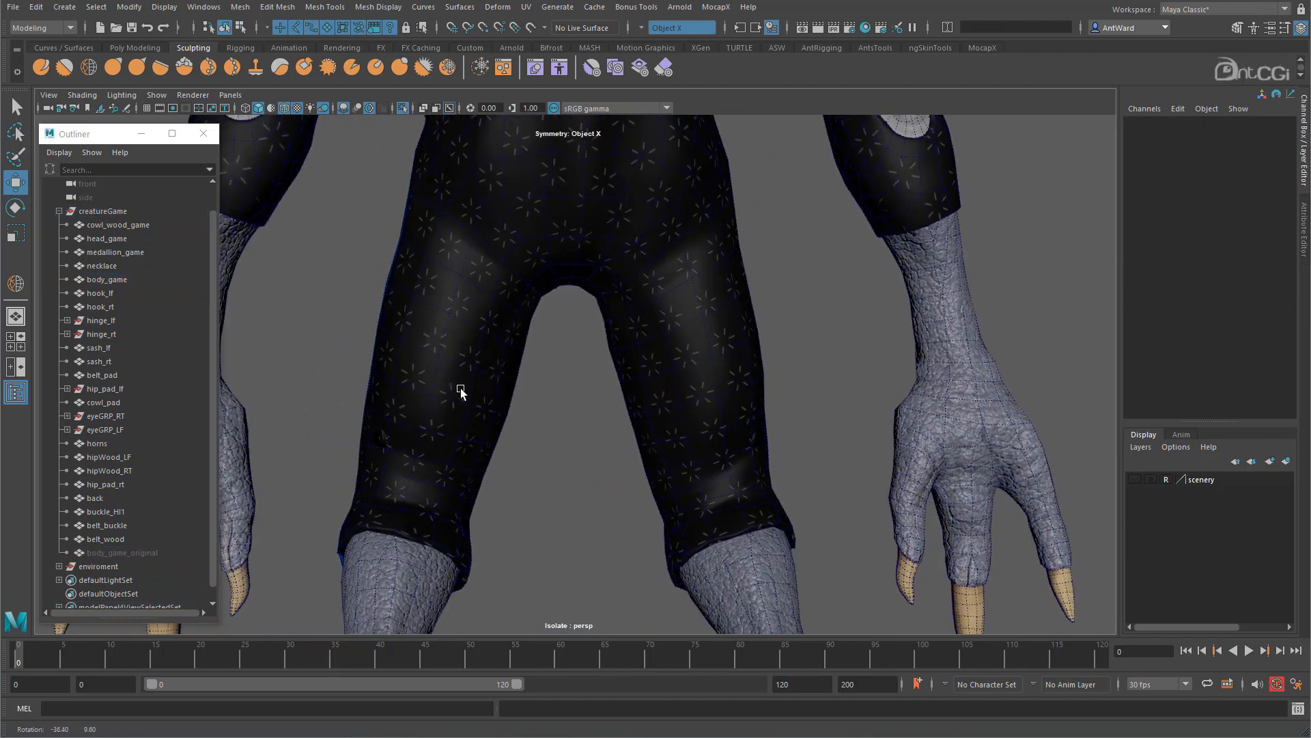
Step: Turn off hardware texturing to work on the plain shaded wireframe of the lower torso
{"action": "left_click", "coordinate": [82, 95]}
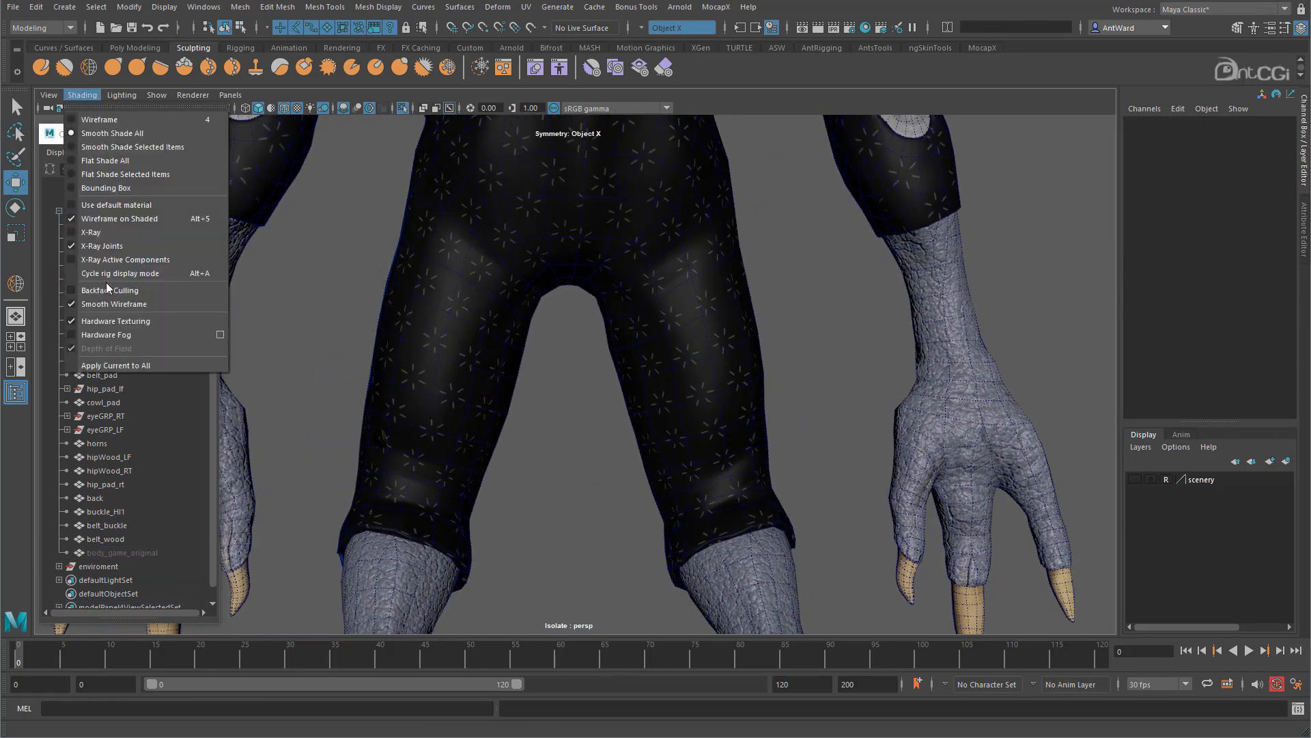
{"action": "left_click", "coordinate": [116, 321]}
{"action": "left_click_drag", "start_coordinate": [617, 380], "coordinate": [600, 374], "text": "alt"}
{"action": "middle_click_drag", "start_coordinate": [526, 305], "coordinate": [547, 422], "text": "alt"}
{"action": "right_click_drag", "start_coordinate": [547, 421], "coordinate": [665, 375], "text": "alt"}
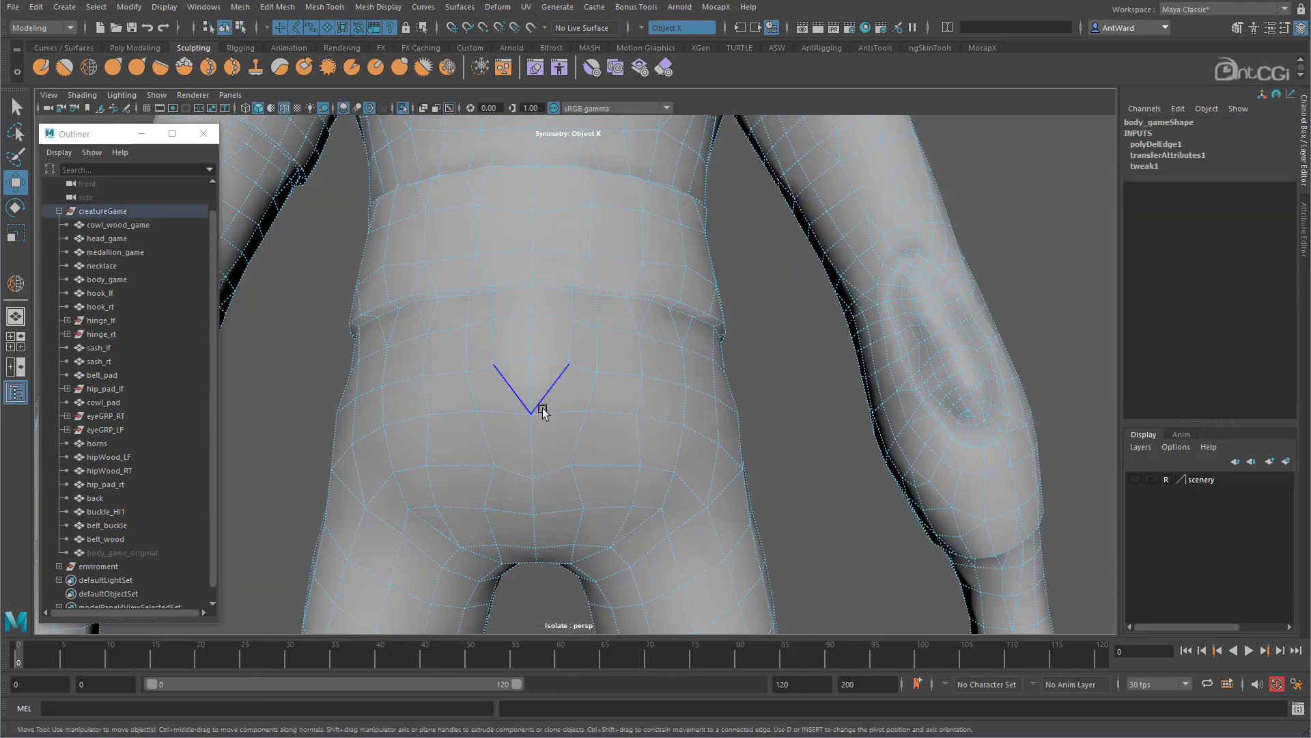
Step: Connect and triangulate edges on the lower back, and delete the unwanted edge symmetrically
{"action": "left_click_drag", "start_coordinate": [542, 410], "coordinate": [555, 433], "text": "alt"}
{"action": "right_click_drag", "start_coordinate": [554, 433], "coordinate": [521, 415], "text": "shift"}
{"action": "left_click", "coordinate": [571, 244]}
{"action": "right_click_drag", "start_coordinate": [571, 245], "coordinate": [559, 392], "text": "shift"}
{"action": "left_click", "coordinate": [561, 241]}
{"action": "key", "text": "ctrl+Delete"}
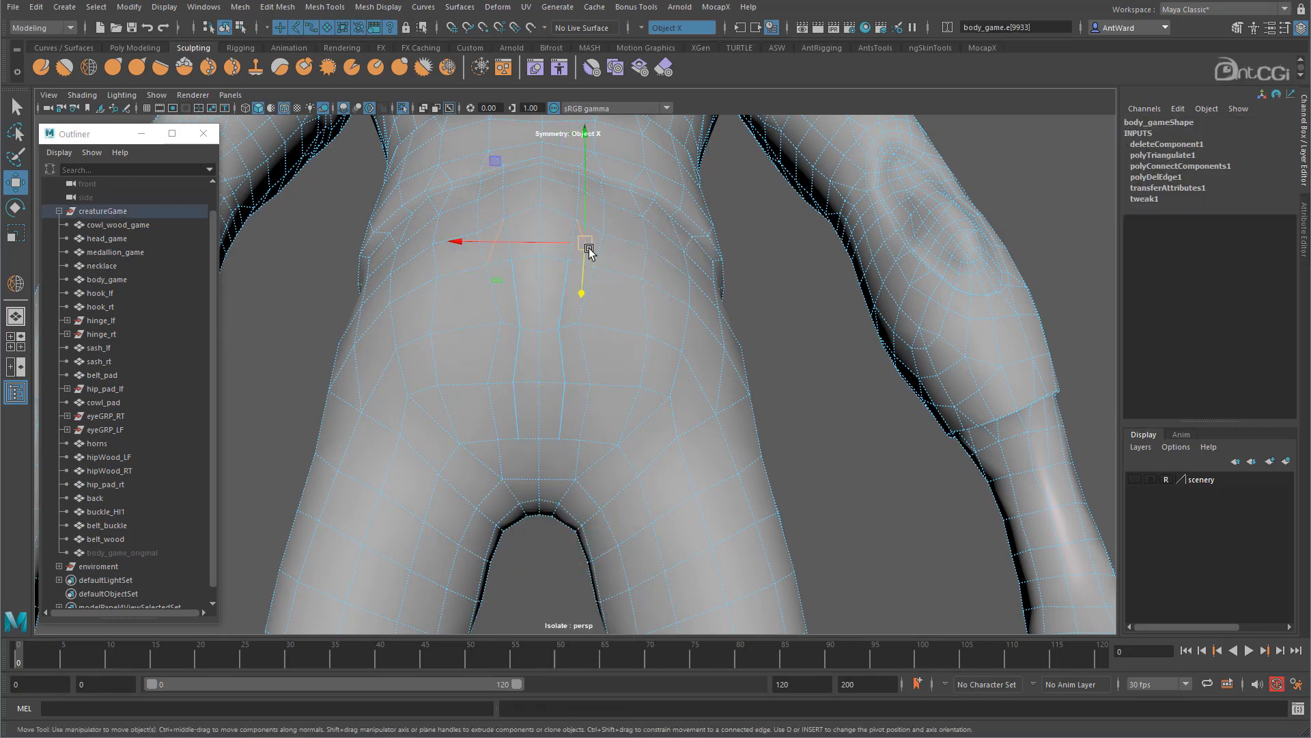
Step: Connect and collapse edges across the buttocks just above the thigh crease, mirrored on both sides
{"action": "left_click_drag", "start_coordinate": [575, 466], "coordinate": [628, 389], "text": "alt"}
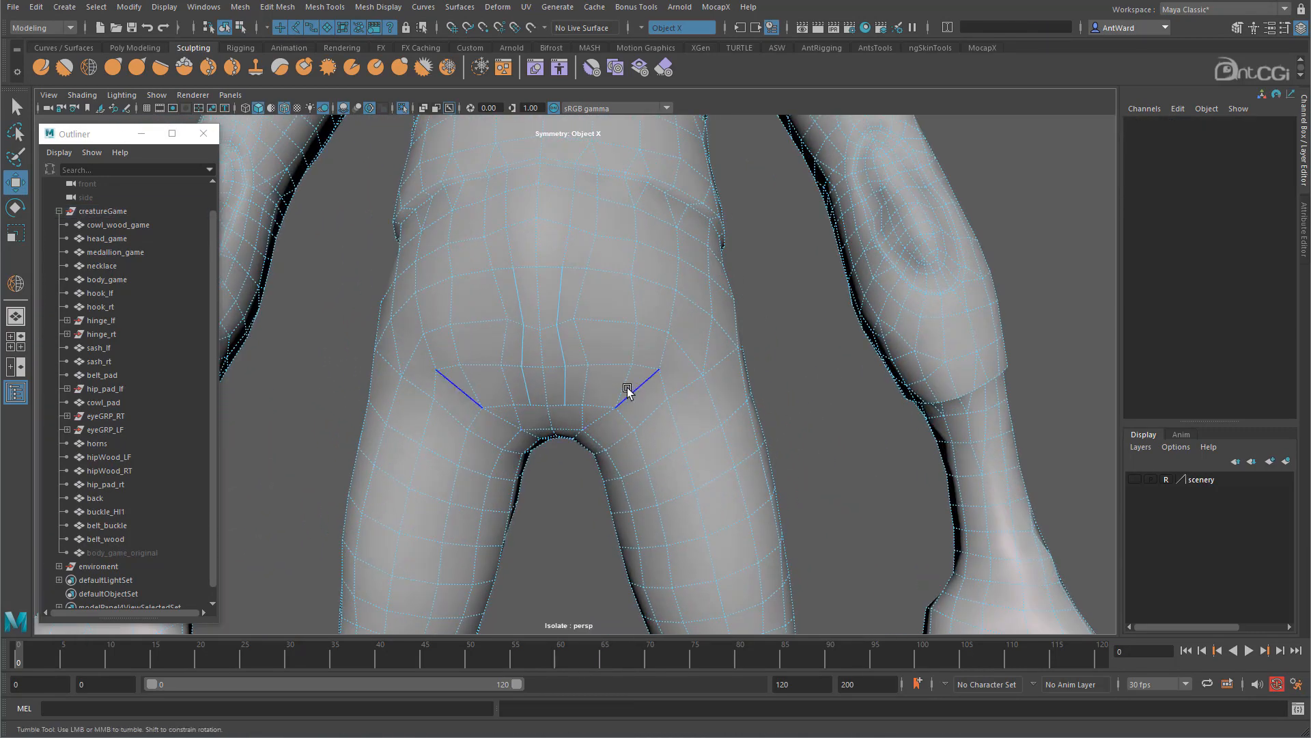
{"action": "scroll", "coordinate": [628, 389], "scroll_direction": "up", "scroll_amount": 2}
{"action": "left_click", "coordinate": [599, 403]}
{"action": "right_click_drag", "start_coordinate": [619, 396], "coordinate": [609, 348], "text": "shift"}
{"action": "left_click_drag", "start_coordinate": [631, 465], "coordinate": [576, 330], "text": "alt"}
{"action": "left_click", "coordinate": [576, 331]}
{"action": "left_click_drag", "start_coordinate": [565, 465], "coordinate": [522, 386], "text": "alt"}
{"action": "right_click_drag", "start_coordinate": [547, 394], "coordinate": [618, 381], "text": "shift"}
Step: Connect two selected edges on the buttock, triangulate the resulting area and delete the surplus edge
{"action": "left_click_drag", "start_coordinate": [619, 381], "coordinate": [658, 334], "text": "alt"}
{"action": "left_click", "coordinate": [653, 335]}
{"action": "left_click", "coordinate": [626, 339], "text": "shift"}
{"action": "right_click_drag", "start_coordinate": [632, 346], "coordinate": [615, 547], "text": "shift"}
{"action": "left_click", "coordinate": [614, 356]}
{"action": "right_click_drag", "start_coordinate": [615, 356], "coordinate": [594, 504], "text": "shift"}
{"action": "left_click", "coordinate": [618, 363]}
{"action": "key", "text": "Delete"}
Step: Collapse a short edge on the buttock and connect the edges across the outer hip
{"action": "left_click", "coordinate": [637, 338]}
{"action": "right_click_drag", "start_coordinate": [627, 302], "coordinate": [673, 303], "text": "shift"}
{"action": "left_click_drag", "start_coordinate": [673, 307], "coordinate": [519, 338], "text": "alt"}
{"action": "left_click", "coordinate": [410, 336]}
{"action": "double_click", "coordinate": [410, 333], "text": "shift"}
{"action": "left_click_drag", "start_coordinate": [587, 369], "coordinate": [490, 375], "text": "alt"}
{"action": "middle_click_drag", "start_coordinate": [489, 375], "coordinate": [530, 402], "text": "alt"}
{"action": "right_click_drag", "start_coordinate": [530, 402], "coordinate": [519, 601], "text": "shift"}
Step: Triangulate the uneven face at the outer hip and redirect its edges into the thigh's edge flow
{"action": "left_click_drag", "start_coordinate": [437, 437], "coordinate": [635, 363], "text": "alt"}
{"action": "left_click", "coordinate": [636, 362]}
{"action": "right_click_drag", "start_coordinate": [635, 362], "coordinate": [615, 510], "text": "shift"}
{"action": "left_click", "coordinate": [627, 362]}
{"action": "right_click_drag", "start_coordinate": [643, 375], "coordinate": [711, 352], "text": "shift"}
{"action": "left_click", "coordinate": [653, 439]}
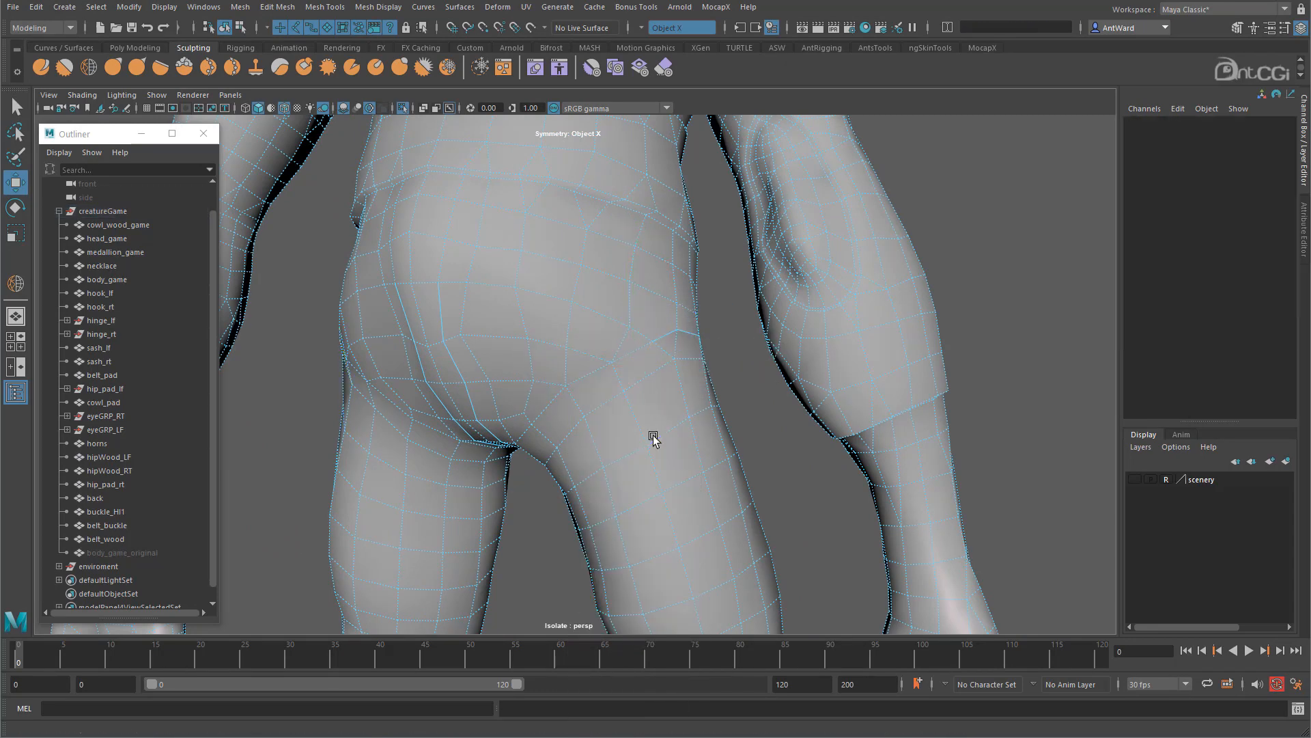
Step: Collapse the stray edge on the side of the hip and connect three edges on the front of the pelvis
{"action": "left_click_drag", "start_coordinate": [648, 383], "coordinate": [539, 371], "text": "alt"}
{"action": "left_click", "coordinate": [372, 355]}
{"action": "right_click_drag", "start_coordinate": [376, 355], "coordinate": [448, 311], "text": "shift"}
{"action": "left_click_drag", "start_coordinate": [537, 403], "coordinate": [397, 422], "text": "alt"}
{"action": "left_click", "coordinate": [550, 326]}
{"action": "left_click", "coordinate": [543, 364], "text": "shift"}
{"action": "left_click", "coordinate": [544, 405], "text": "shift"}
{"action": "right_click_drag", "start_coordinate": [544, 407], "coordinate": [515, 576], "text": "shift"}
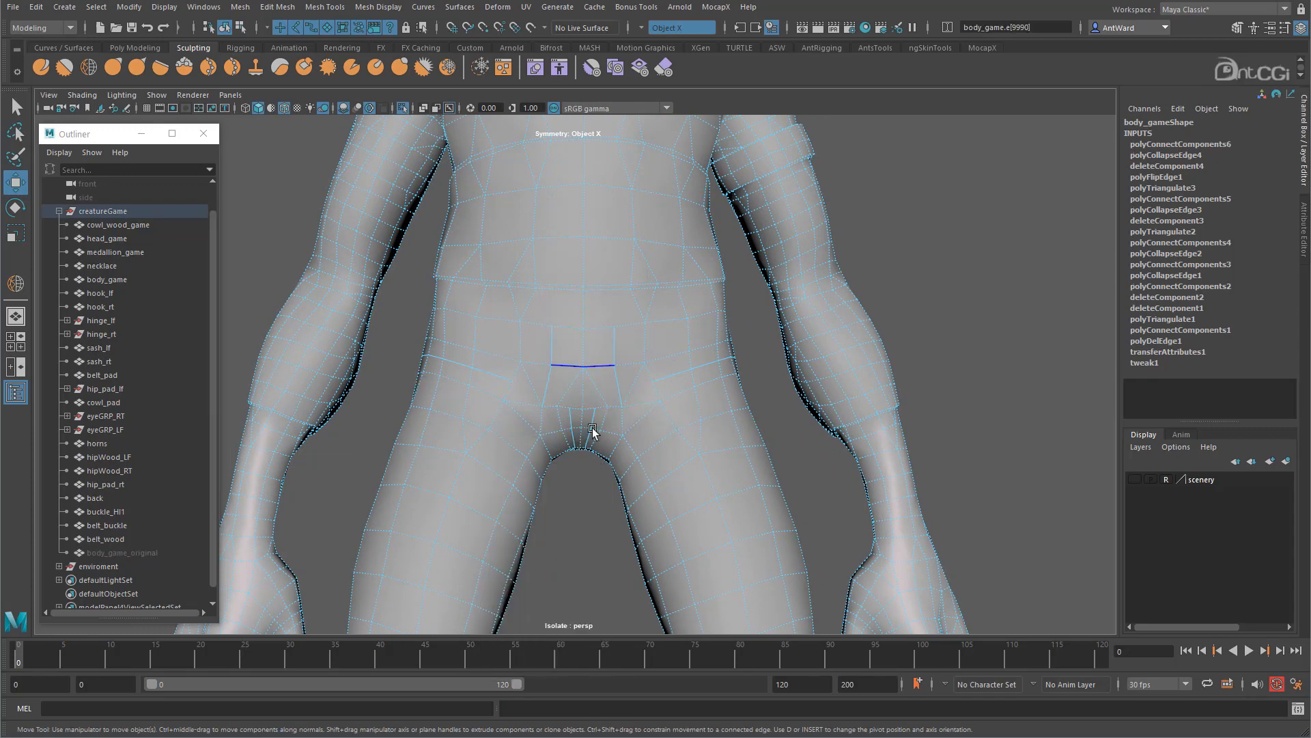
Step: Connect two selected components on the front of the hip to route an edge toward the thigh
{"action": "left_click_drag", "start_coordinate": [593, 431], "coordinate": [574, 417], "text": "alt"}
{"action": "right_click_drag", "start_coordinate": [542, 335], "coordinate": [526, 305]}
{"action": "middle_click_drag", "start_coordinate": [505, 309], "coordinate": [508, 386], "text": "alt"}
{"action": "left_click", "coordinate": [533, 268]}
{"action": "left_click", "coordinate": [527, 322], "text": "shift"}
{"action": "right_click_drag", "start_coordinate": [526, 322], "coordinate": [524, 490], "text": "shift"}
Step: Redirect an edge on the front hip crease and delete the leftover edge beside it
{"action": "right_click_drag", "start_coordinate": [531, 357], "coordinate": [532, 396]}
{"action": "left_click", "coordinate": [525, 342]}
{"action": "left_click", "coordinate": [542, 253], "text": "shift"}
{"action": "right_click_drag", "start_coordinate": [541, 254], "coordinate": [542, 211], "text": "shift"}
{"action": "left_click", "coordinate": [529, 340]}
{"action": "key", "text": "ctrl+alt+Right"}
{"action": "left_click", "coordinate": [538, 339]}
{"action": "key", "text": "Delete"}
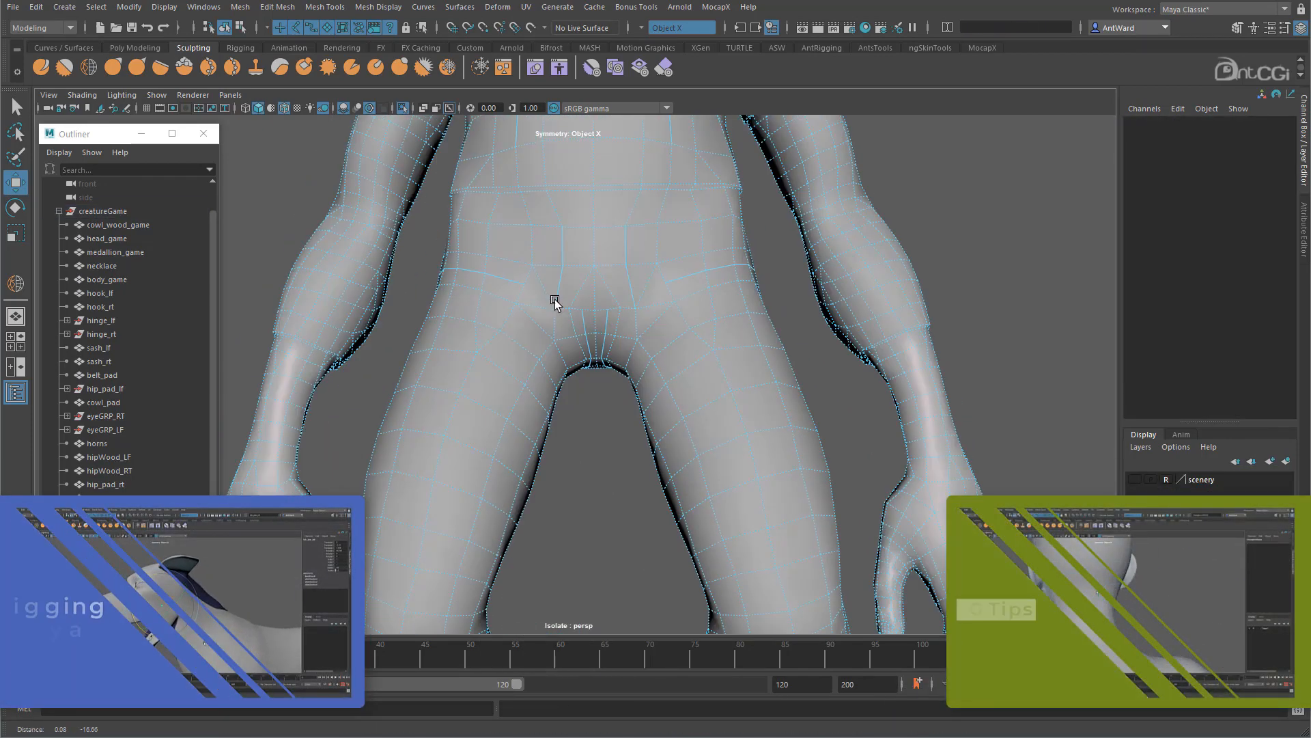
Step: Delete two unwanted edges above the groin on the front of the pelvis, mirrored on both sides
{"action": "right_click_drag", "start_coordinate": [554, 299], "coordinate": [633, 300], "text": "alt"}
{"action": "middle_click_drag", "start_coordinate": [632, 300], "coordinate": [632, 403], "text": "alt"}
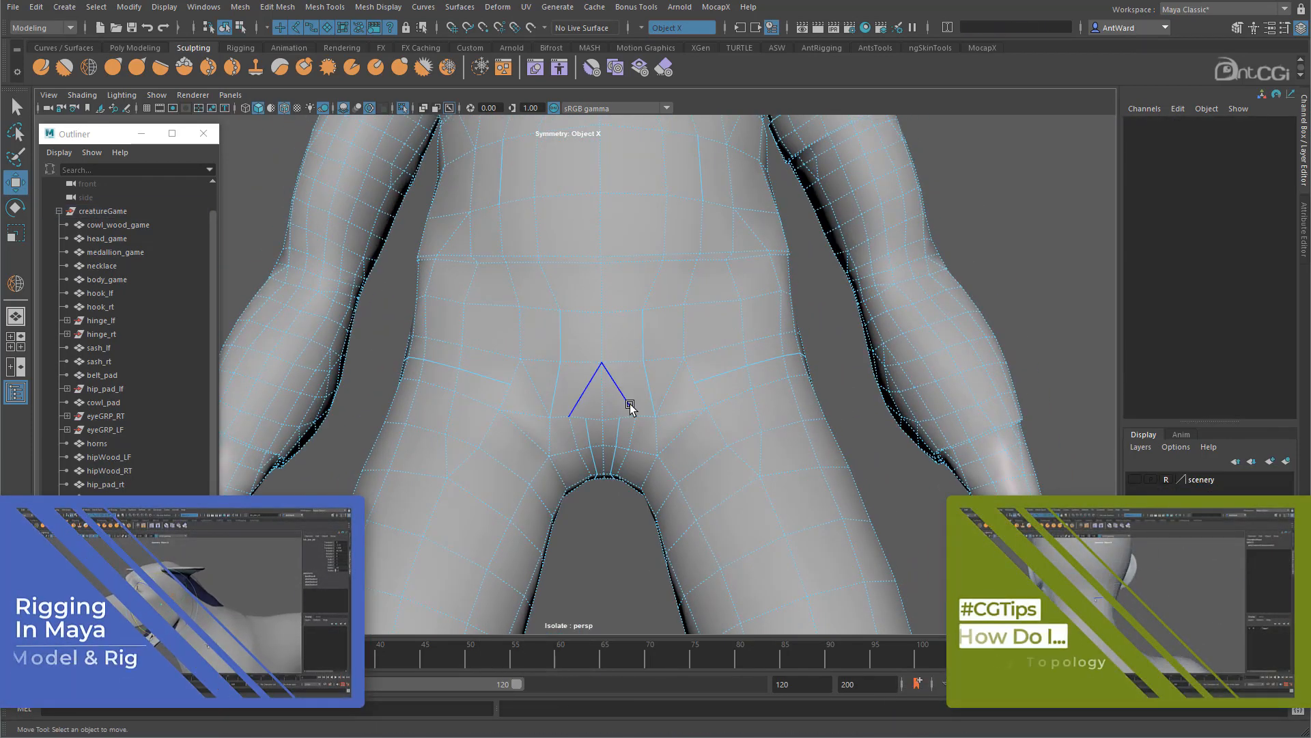
{"action": "right_click_drag", "start_coordinate": [631, 404], "coordinate": [691, 395]}
{"action": "left_click", "coordinate": [620, 392]}
{"action": "key", "text": "Delete"}
{"action": "left_click", "coordinate": [670, 385]}
{"action": "key", "text": "Delete"}
Step: Spin the edge beside the groin and delete the two surplus edges around it symmetrically
{"action": "left_click", "coordinate": [674, 407]}
{"action": "left_click", "coordinate": [686, 395]}
{"action": "key", "text": "ctrl+alt+Right"}
{"action": "key", "text": "ctrl+alt+Right"}
{"action": "left_click", "coordinate": [673, 376]}
{"action": "key", "text": "Delete"}
{"action": "left_click", "coordinate": [678, 413]}
{"action": "key", "text": "Delete"}
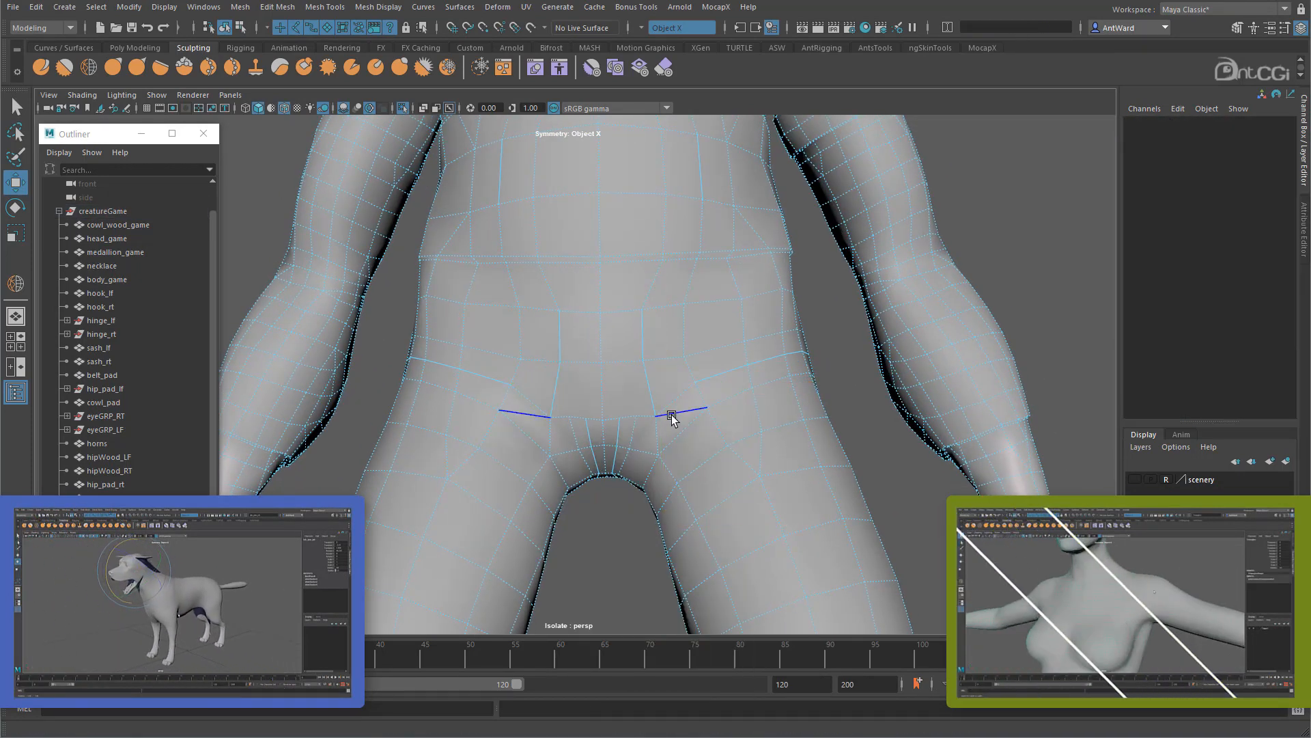
Step: Clean up the edge at the inner hip just above the groin with the mesh editing operations
{"action": "left_click", "coordinate": [647, 417]}
{"action": "mouse_move", "coordinate": [694, 437]}
{"action": "left_mouse_down", "text": "alt"}
{"action": "mouse_move", "coordinate": [695, 404]}
{"action": "mouse_move", "coordinate": [695, 417]}
{"action": "left_mouse_up", "text": "alt"}
{"action": "right_click_drag", "start_coordinate": [649, 417], "coordinate": [649, 377], "text": "shift"}
{"action": "right_click_drag", "start_coordinate": [573, 430], "coordinate": [645, 391], "text": "shift"}
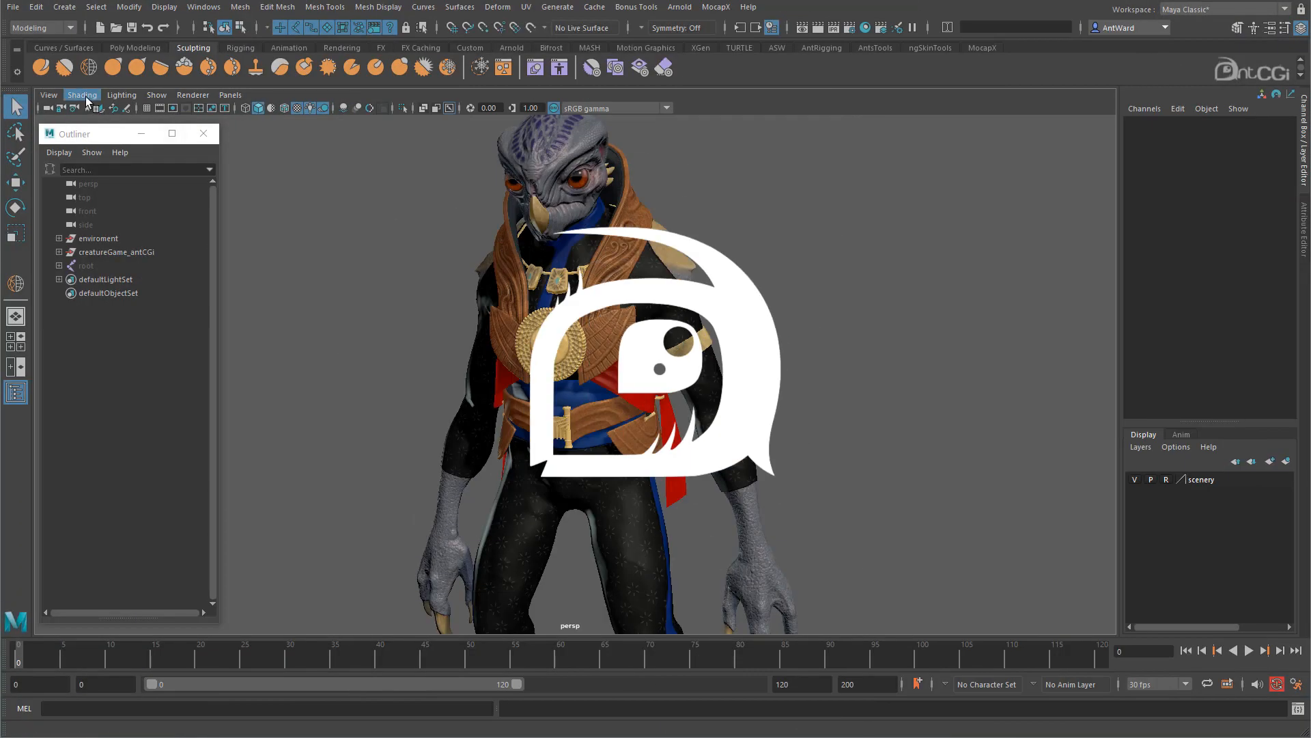
Step: Turn off hardware texturing and show the wireframe over the shaded finished creature
{"action": "left_click", "coordinate": [85, 96]}
{"action": "left_click", "coordinate": [128, 320]}
{"action": "left_click", "coordinate": [80, 93]}
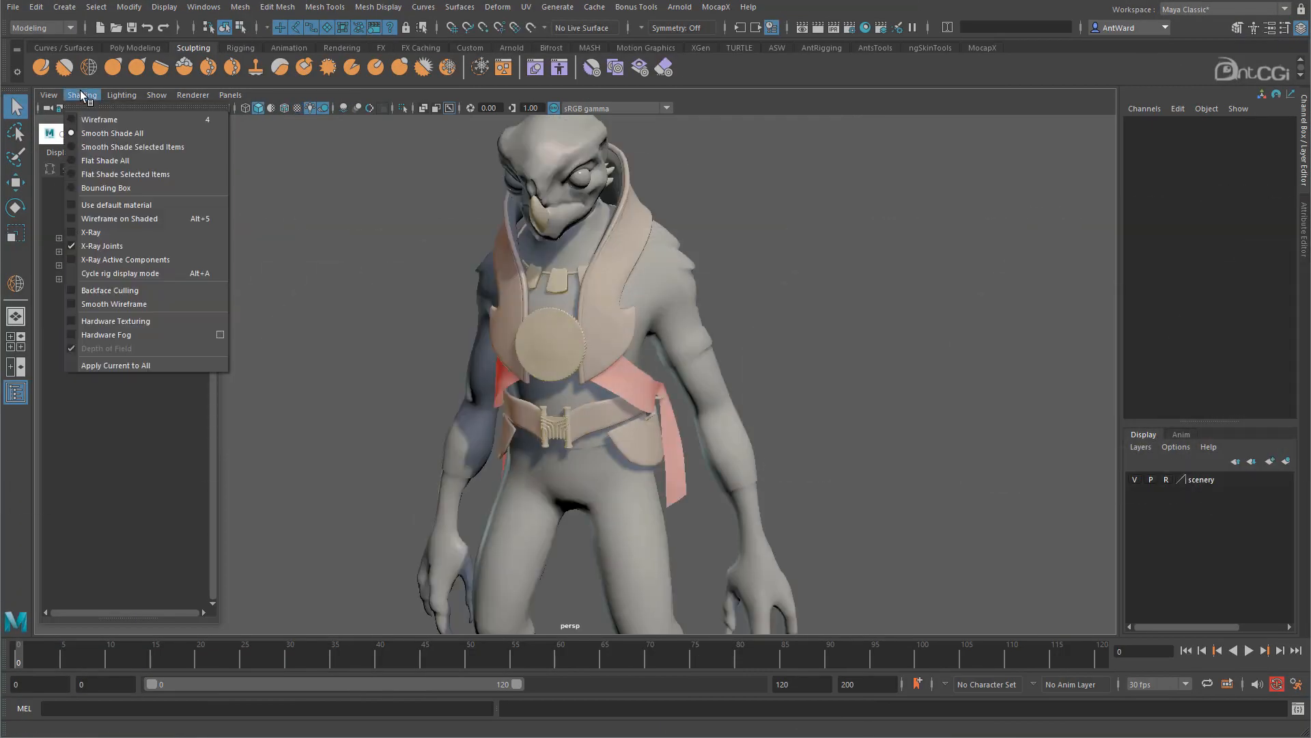
{"action": "left_click", "coordinate": [115, 219]}
{"action": "middle_click_drag", "start_coordinate": [645, 520], "coordinate": [626, 375], "text": "alt"}
{"action": "left_click_drag", "start_coordinate": [626, 375], "coordinate": [637, 368], "text": "alt"}
{"action": "right_click_drag", "start_coordinate": [636, 369], "coordinate": [632, 374], "text": "alt"}
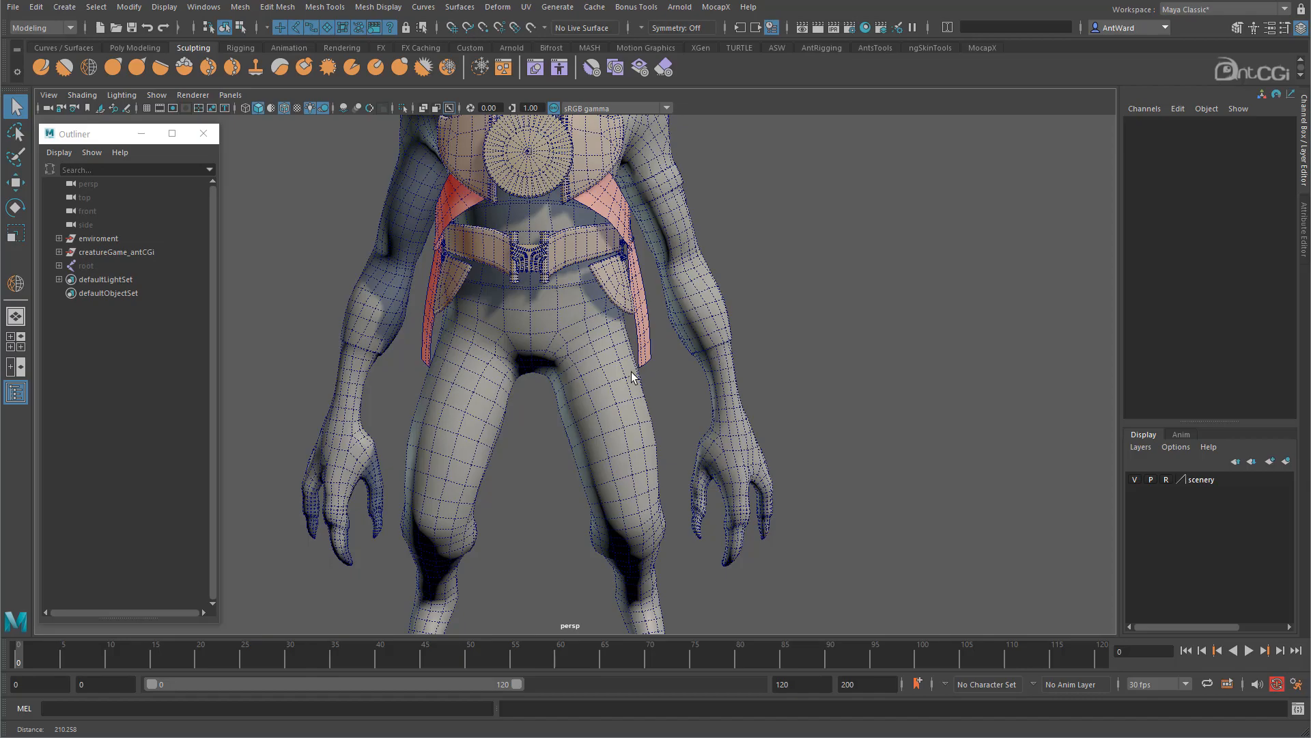
Step: Switch the view to default lighting and examine the edge flow around the hips and legs from behind
{"action": "left_click", "coordinate": [122, 95]}
{"action": "left_click", "coordinate": [147, 117]}
{"action": "left_click_drag", "start_coordinate": [666, 456], "coordinate": [797, 459], "text": "alt"}
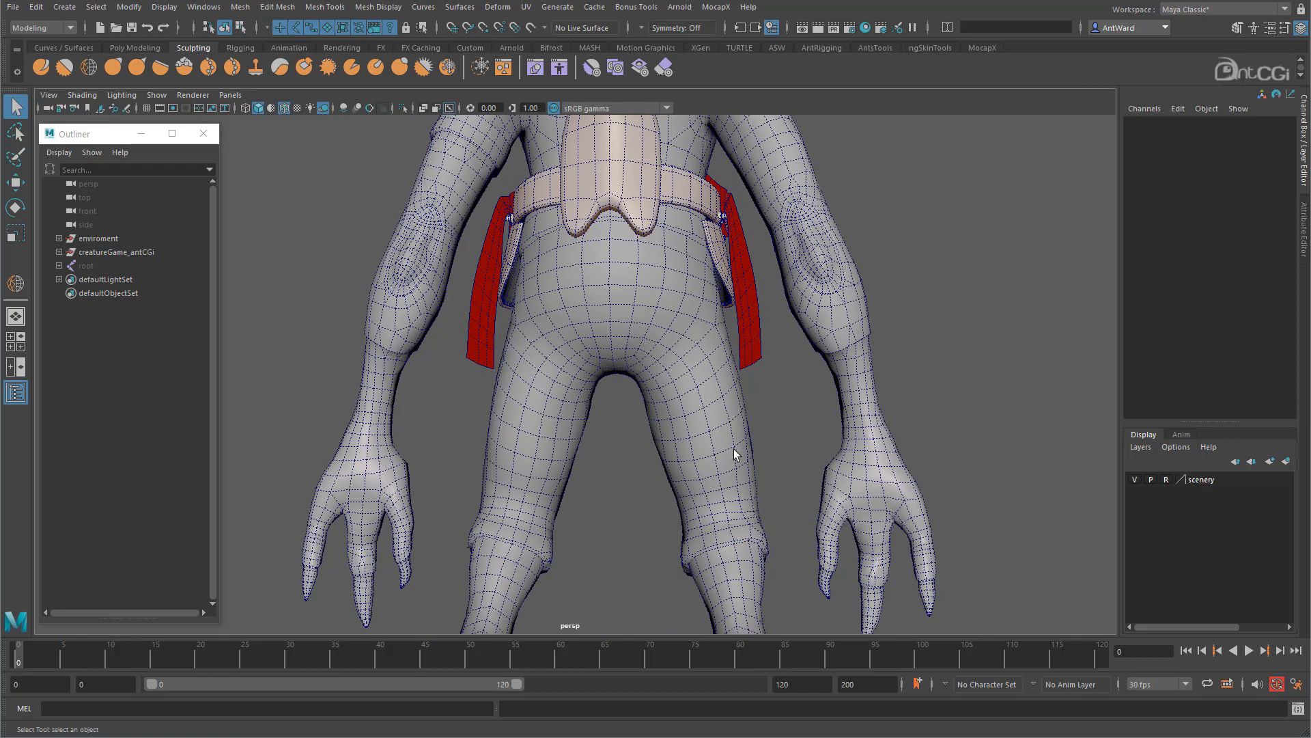
{"action": "left_click_drag", "start_coordinate": [770, 493], "coordinate": [586, 378], "text": "alt"}
Step: Select edge loops of body_game at the knee and on a finger to examine how they run
{"action": "right_click_drag", "start_coordinate": [586, 378], "coordinate": [579, 338]}
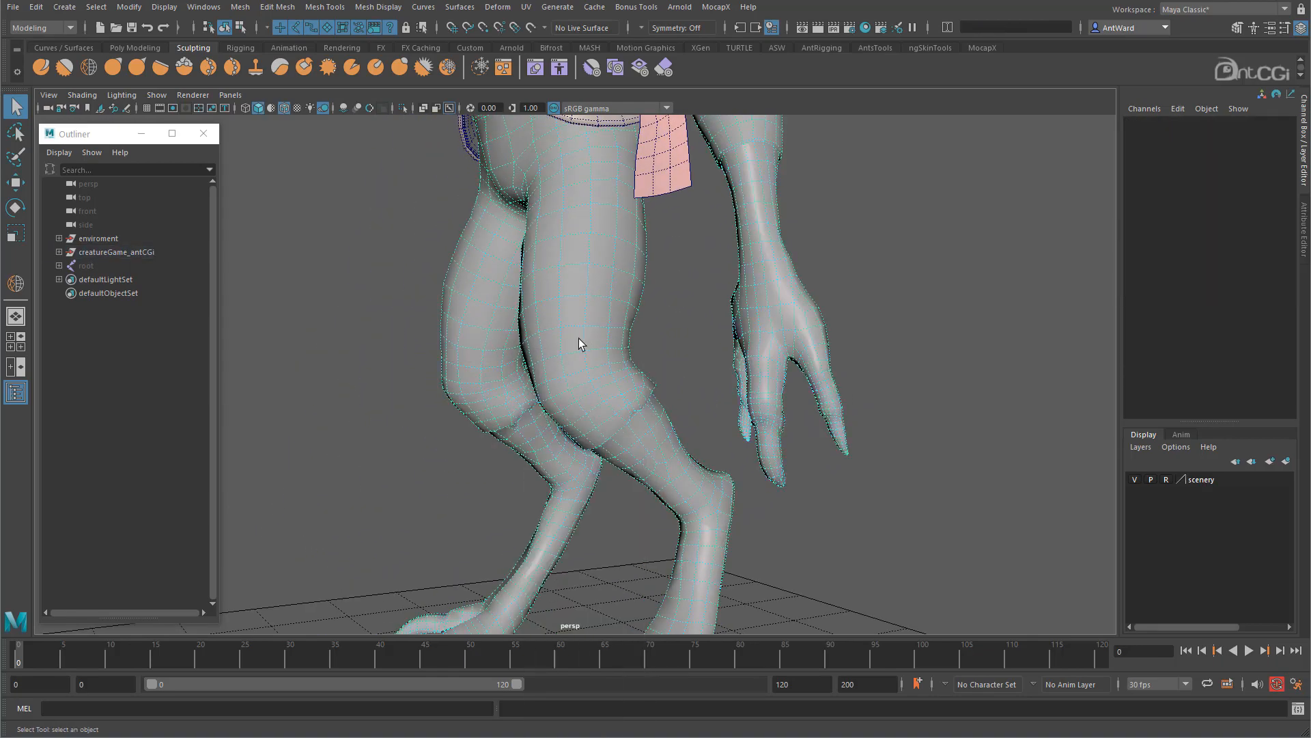
{"action": "left_click", "coordinate": [579, 388]}
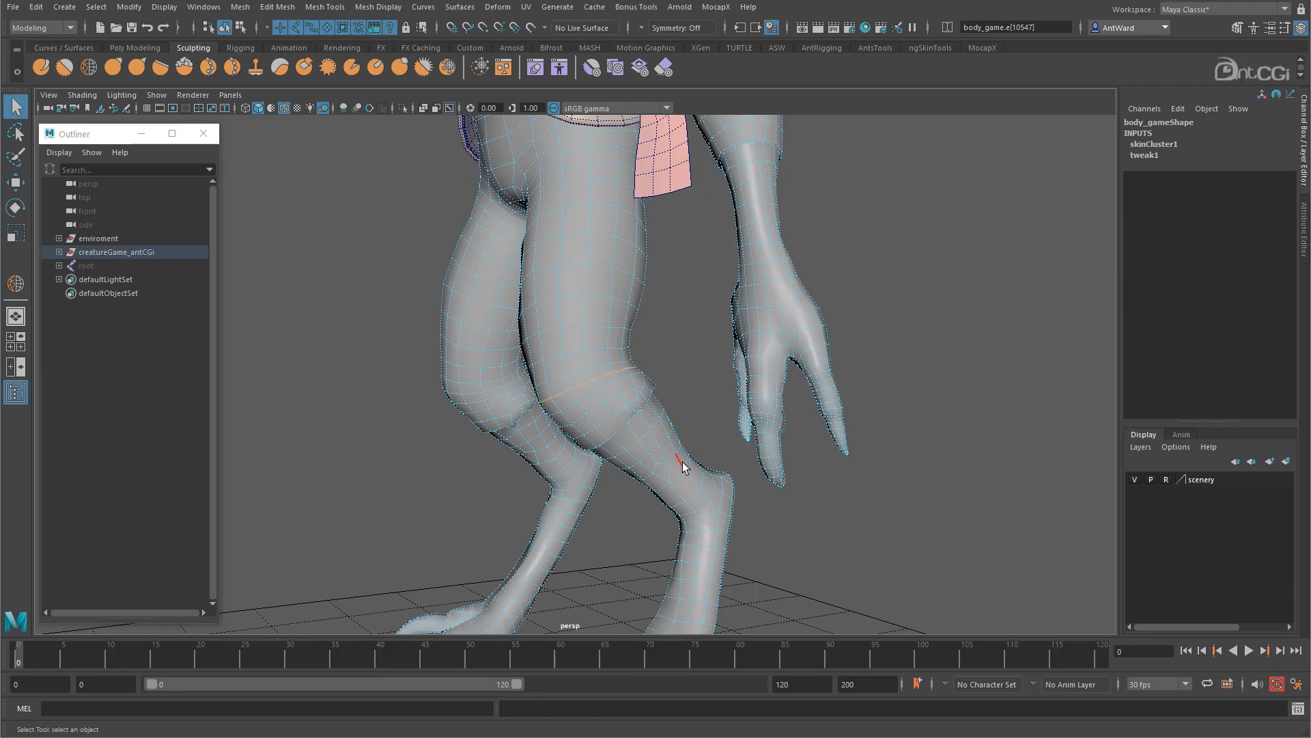
{"action": "left_click_drag", "start_coordinate": [809, 527], "coordinate": [843, 540], "text": "alt"}
{"action": "middle_click_drag", "start_coordinate": [650, 401], "coordinate": [520, 376], "text": "alt"}
{"action": "right_click_drag", "start_coordinate": [519, 376], "coordinate": [749, 430], "text": "alt"}
{"action": "left_click_drag", "start_coordinate": [749, 430], "coordinate": [711, 422], "text": "alt"}
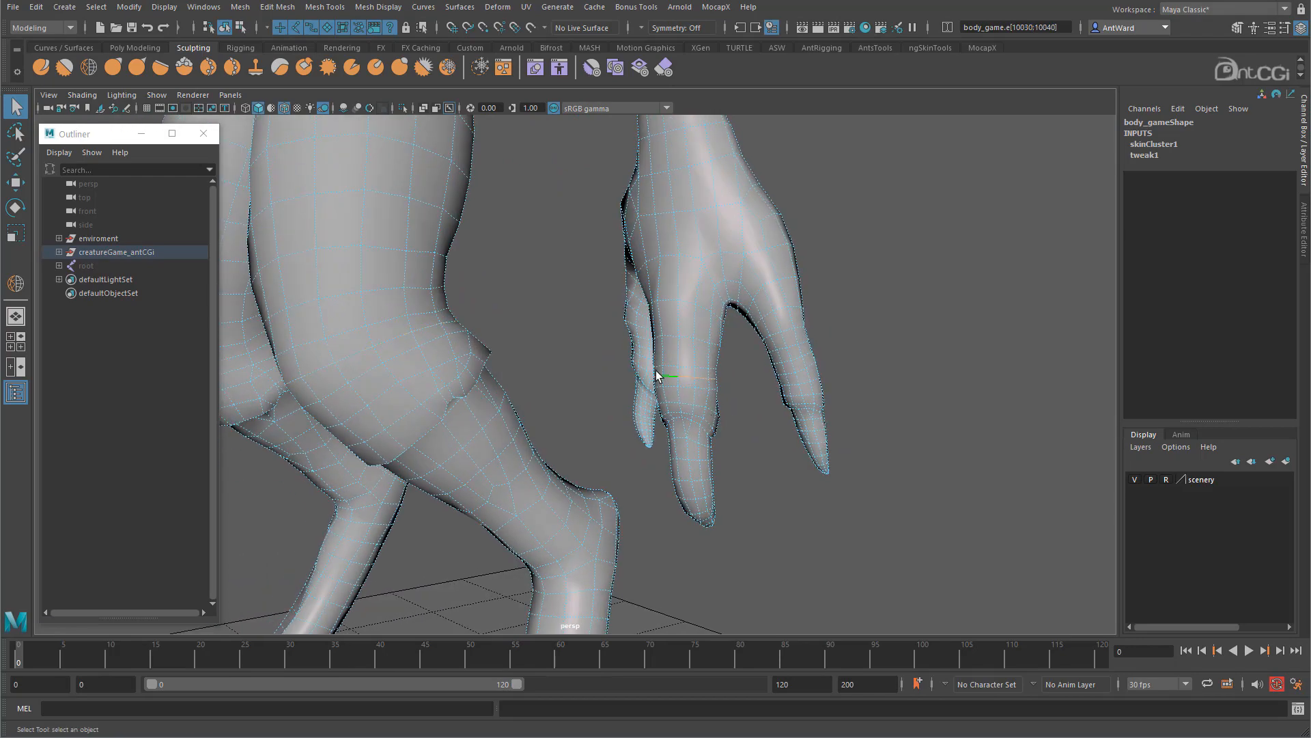
Step: Return to object selection on body_game and examine its topology from the back, front and side
{"action": "right_click_drag", "start_coordinate": [744, 445], "coordinate": [369, 374], "text": "alt"}
{"action": "mouse_move", "coordinate": [430, 372]}
{"action": "left_mouse_down", "text": "alt"}
{"action": "mouse_move", "coordinate": [456, 366]}
{"action": "mouse_move", "coordinate": [444, 355]}
{"action": "left_mouse_up", "text": "alt"}
{"action": "middle_click_drag", "start_coordinate": [425, 284], "coordinate": [472, 375], "text": "alt"}
{"action": "right_click_drag", "start_coordinate": [472, 374], "coordinate": [688, 420], "text": "alt"}
{"action": "right_click_drag", "start_coordinate": [694, 292], "coordinate": [765, 280]}
{"action": "left_click_drag", "start_coordinate": [854, 482], "coordinate": [618, 499], "text": "alt"}
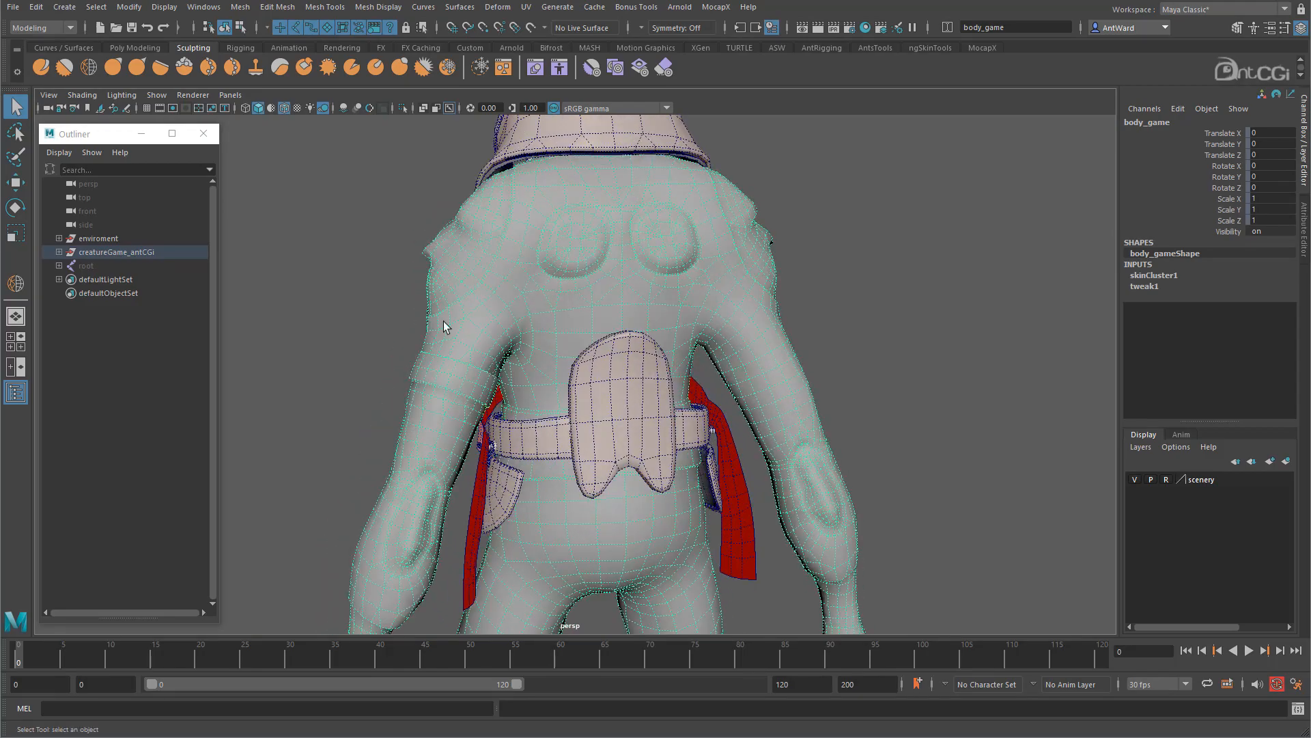
{"action": "left_click_drag", "start_coordinate": [429, 497], "coordinate": [623, 531], "text": "alt"}
{"action": "middle_click_drag", "start_coordinate": [623, 532], "coordinate": [620, 325], "text": "alt"}
{"action": "left_click_drag", "start_coordinate": [620, 325], "coordinate": [585, 529], "text": "alt"}
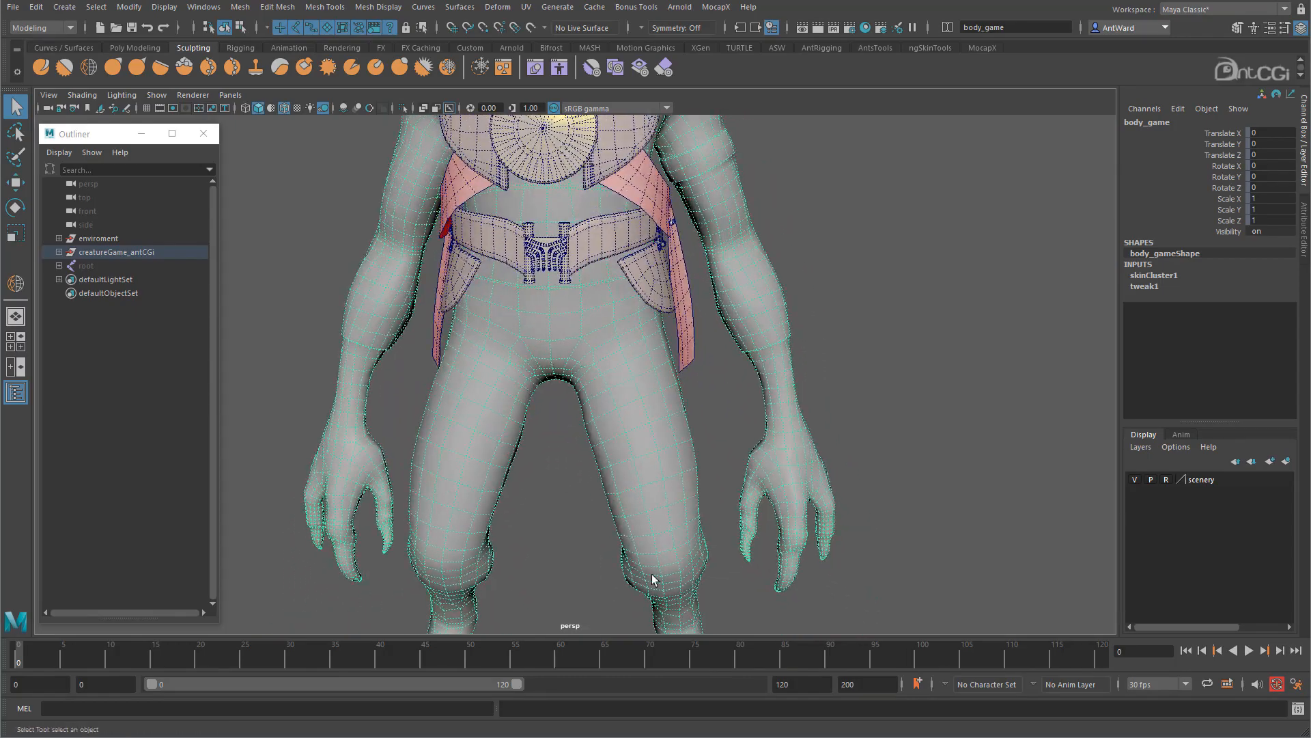
{"action": "left_click_drag", "start_coordinate": [433, 483], "coordinate": [1016, 483], "text": "alt"}
{"action": "key", "text": "f"}
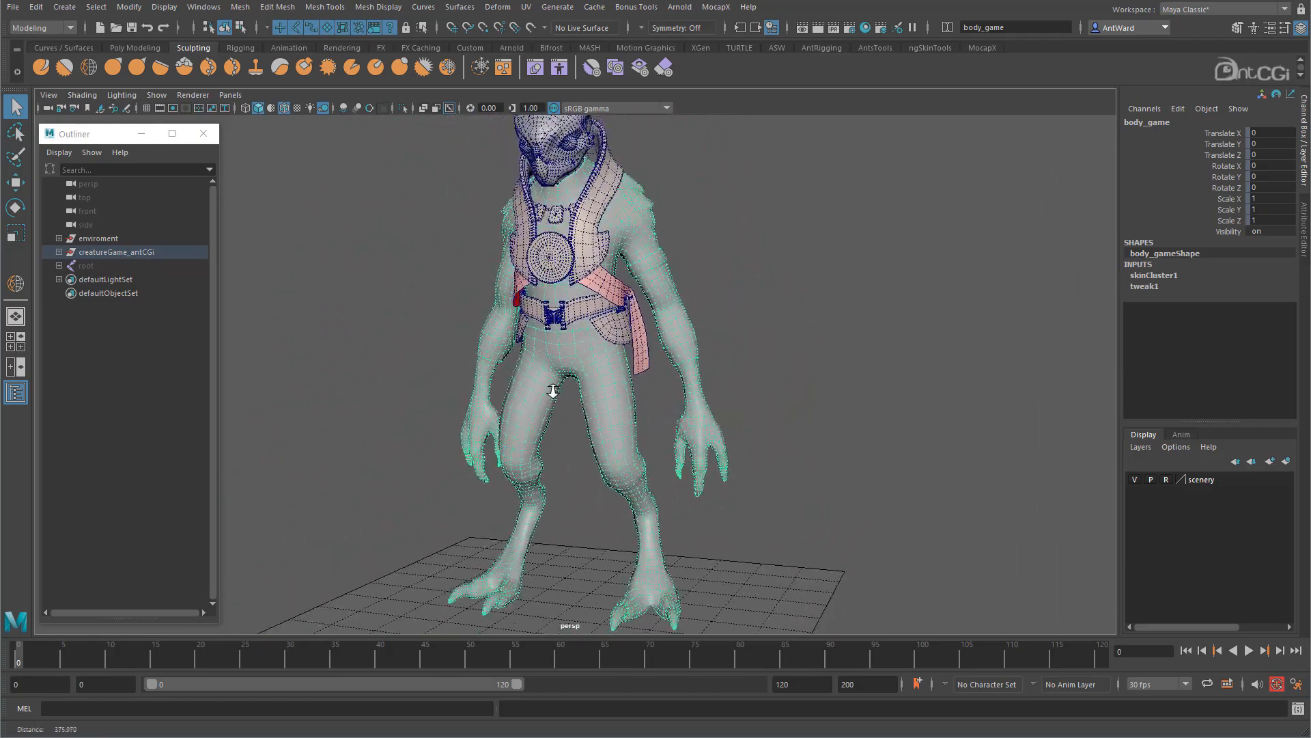
Step: Select the belt's buckle_HI1 detail and examine its geometry against the belt and body
{"action": "left_click", "coordinate": [798, 335]}
{"action": "left_click_drag", "start_coordinate": [514, 339], "coordinate": [489, 317], "text": "alt"}
{"action": "right_click_drag", "start_coordinate": [489, 317], "coordinate": [765, 450], "text": "alt"}
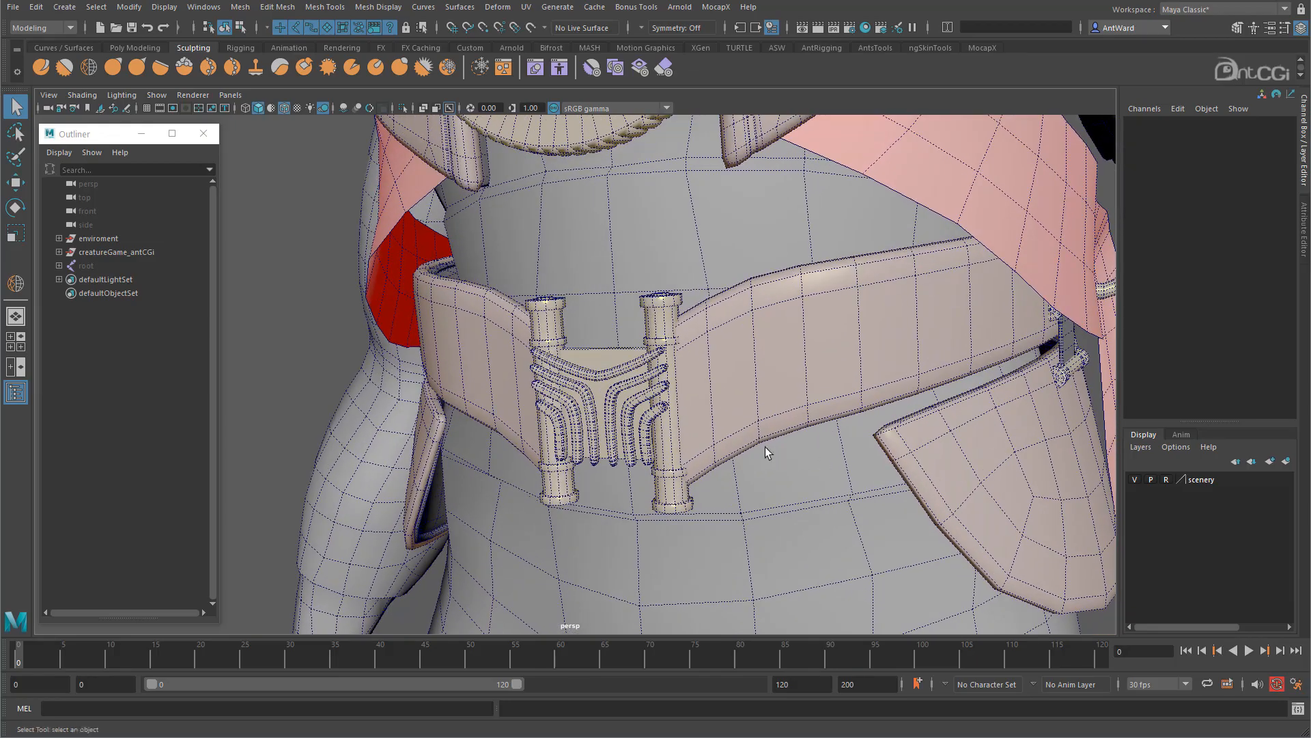
{"action": "left_click", "coordinate": [649, 395]}
{"action": "left_click_drag", "start_coordinate": [578, 425], "coordinate": [521, 426], "text": "alt"}
{"action": "right_click_drag", "start_coordinate": [521, 426], "coordinate": [744, 424], "text": "alt"}
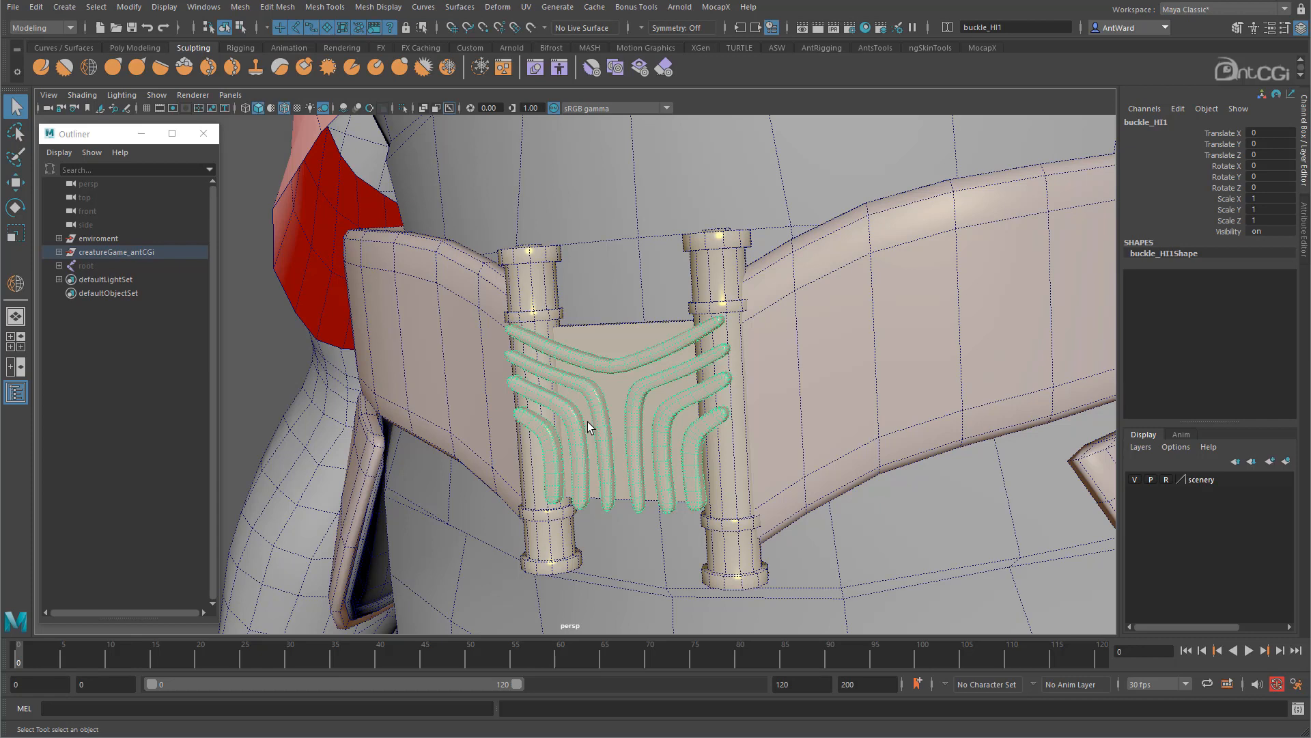
{"action": "left_click_drag", "start_coordinate": [588, 421], "coordinate": [752, 448], "text": "alt"}
{"action": "key", "text": "ctrl+s"}
{"action": "right_click_drag", "start_coordinate": [752, 448], "coordinate": [390, 266], "text": "alt"}
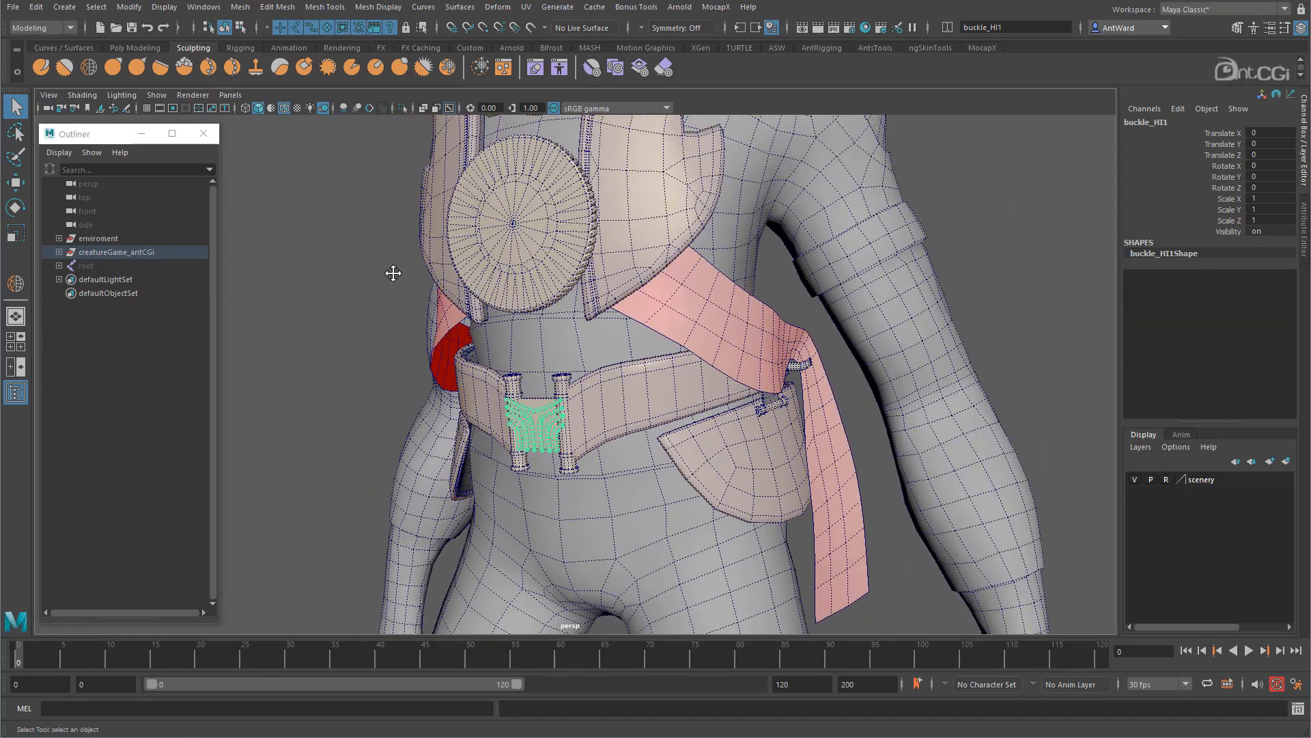
Step: Select medallion_game on the chest and examine its geometry from the front and side
{"action": "middle_click_drag", "start_coordinate": [389, 267], "coordinate": [410, 382], "text": "alt"}
{"action": "right_click_drag", "start_coordinate": [423, 315], "coordinate": [586, 313], "text": "alt"}
{"action": "left_click", "coordinate": [515, 273]}
{"action": "left_click_drag", "start_coordinate": [514, 273], "coordinate": [575, 195], "text": "alt"}
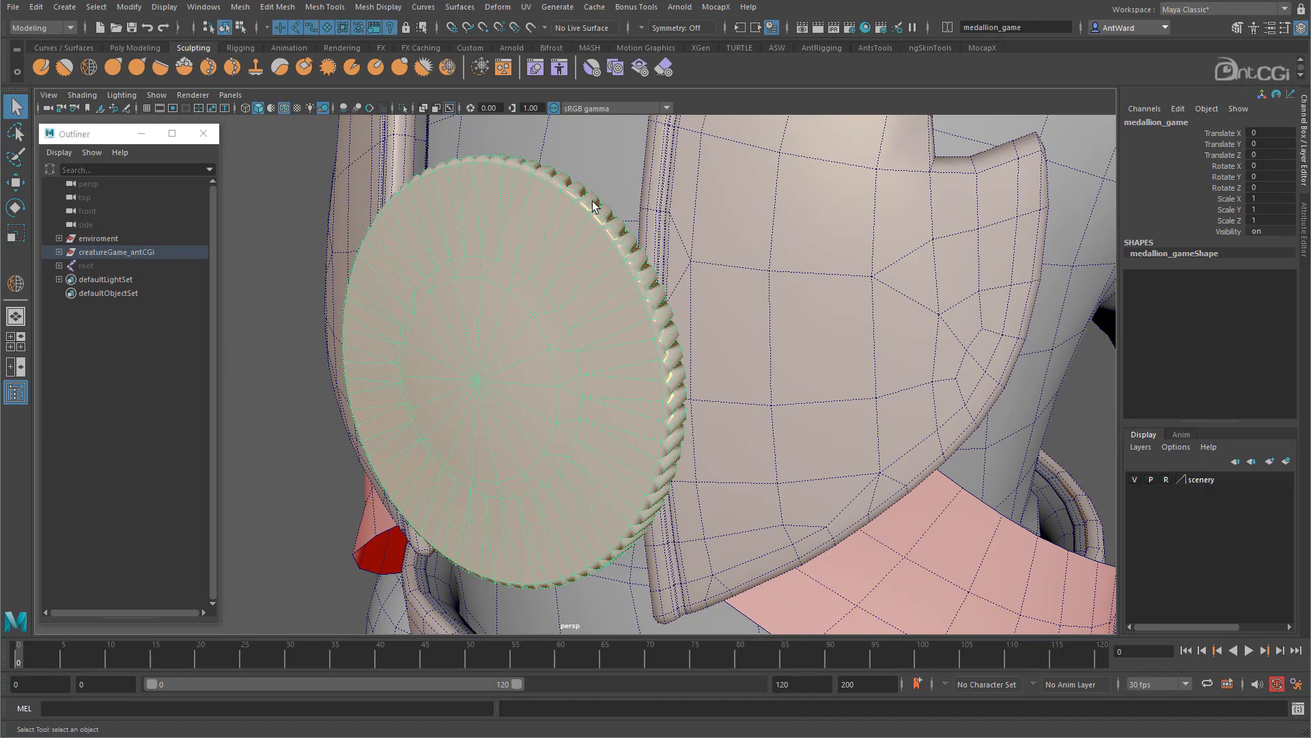
{"action": "left_click_drag", "start_coordinate": [951, 457], "coordinate": [931, 451], "text": "alt"}
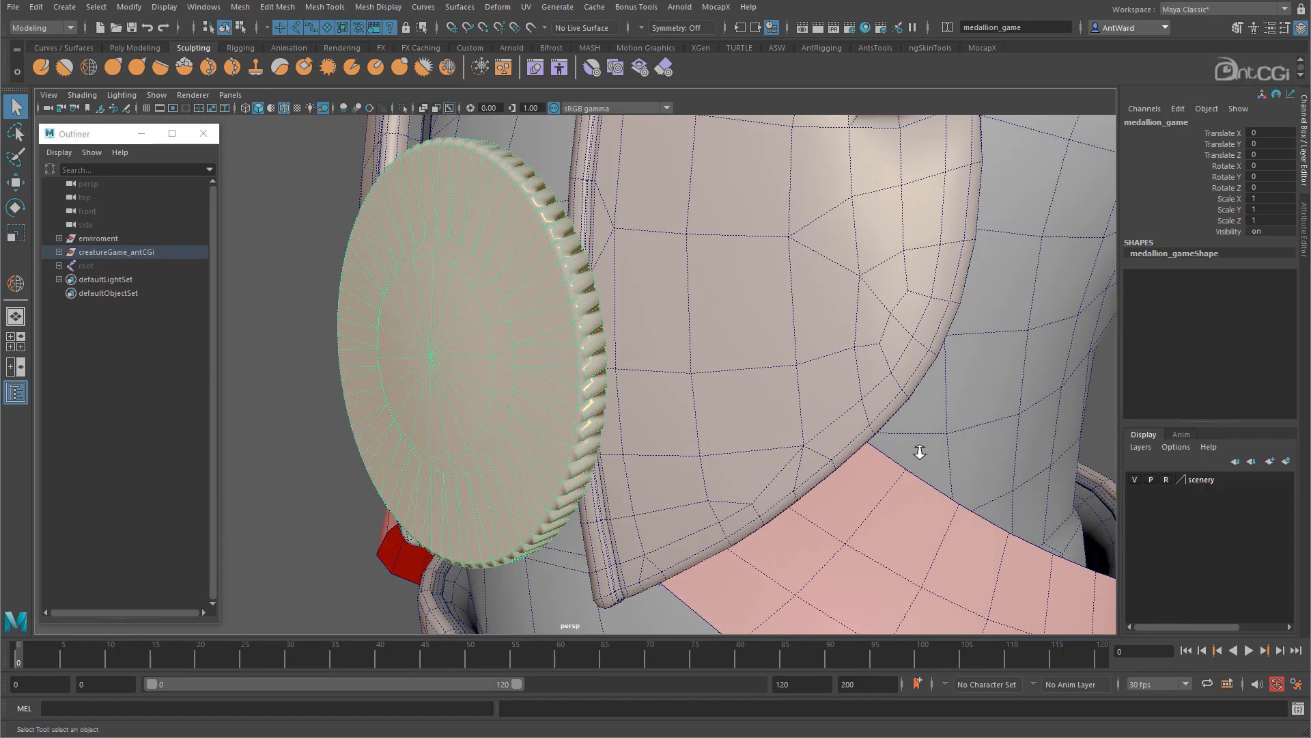
{"action": "right_click_drag", "start_coordinate": [931, 451], "coordinate": [522, 418], "text": "alt"}
{"action": "left_click_drag", "start_coordinate": [522, 418], "coordinate": [570, 423], "text": "alt"}
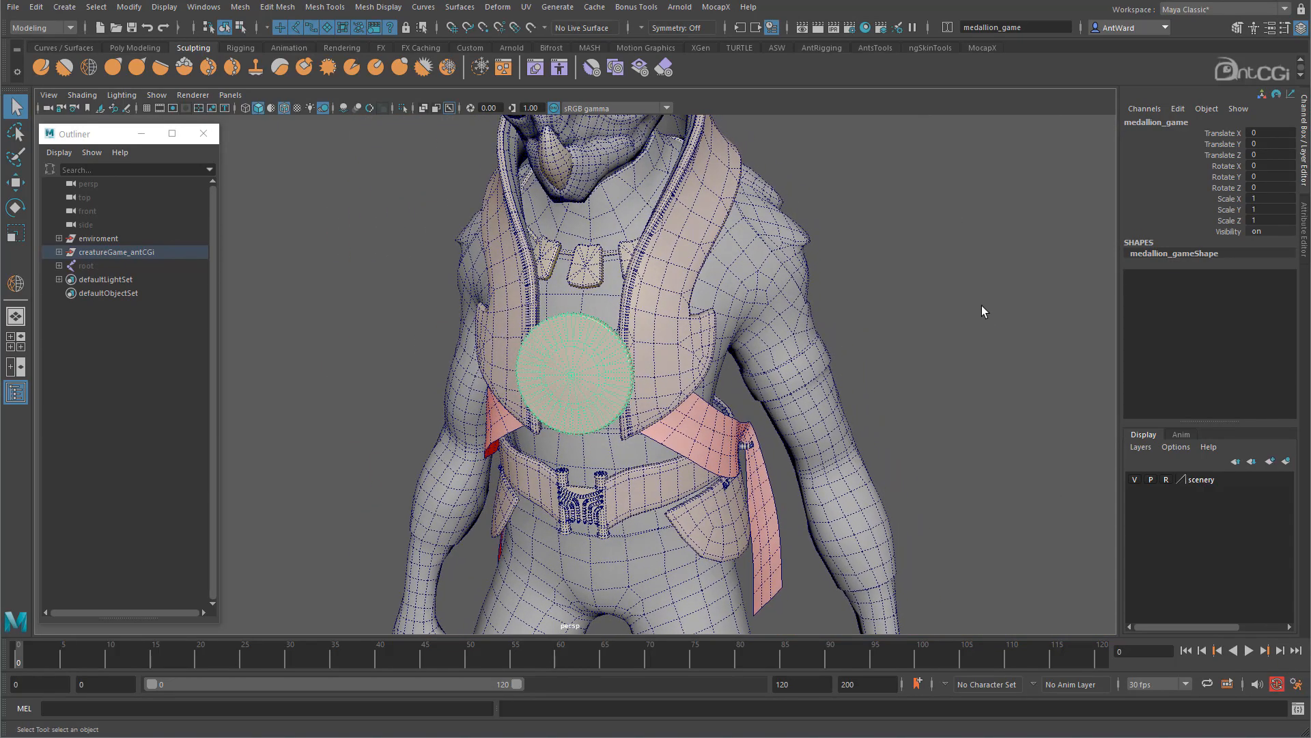
{"action": "left_click_drag", "start_coordinate": [816, 391], "coordinate": [772, 381], "text": "alt"}
Step: Clear the selection and review the whole creature with its clothing and accessories
{"action": "left_click", "coordinate": [490, 289]}
{"action": "mouse_move", "coordinate": [490, 289]}
{"action": "left_mouse_down", "text": "alt"}
{"action": "mouse_move", "coordinate": [519, 287]}
{"action": "mouse_move", "coordinate": [469, 286]}
{"action": "mouse_move", "coordinate": [489, 291]}
{"action": "left_mouse_up", "text": "alt"}
{"action": "right_click_drag", "start_coordinate": [803, 370], "coordinate": [498, 383], "text": "alt"}
{"action": "middle_click_drag", "start_coordinate": [498, 384], "coordinate": [465, 327], "text": "alt"}
{"action": "left_click_drag", "start_coordinate": [466, 327], "coordinate": [485, 332], "text": "alt"}
{"action": "left_click_drag", "start_coordinate": [771, 489], "coordinate": [811, 489], "text": "alt"}
{"action": "middle_click_drag", "start_coordinate": [732, 478], "coordinate": [748, 449], "text": "alt"}
{"action": "left_click_drag", "start_coordinate": [747, 451], "coordinate": [743, 448], "text": "alt"}
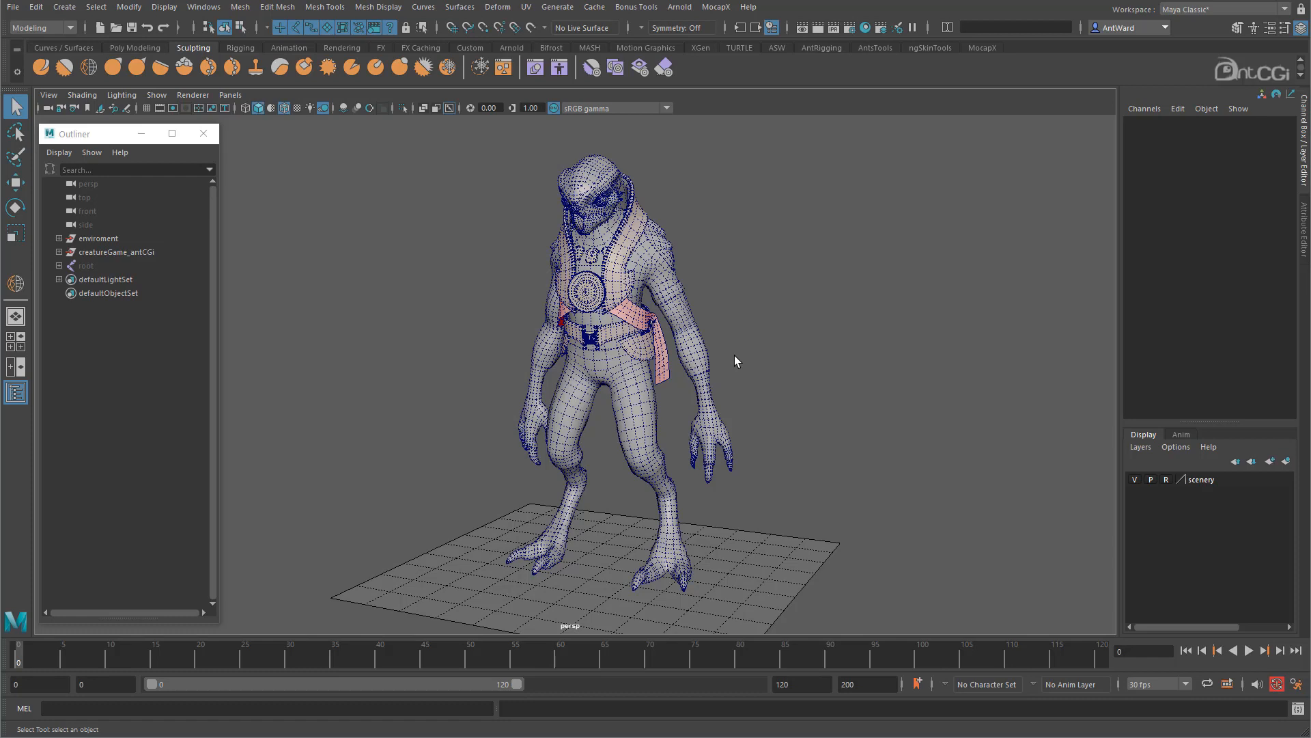
Step: Unhide the root skeleton and advance the timeline to frame 1 to put the arms in the raised pose
{"action": "left_click", "coordinate": [92, 265]}
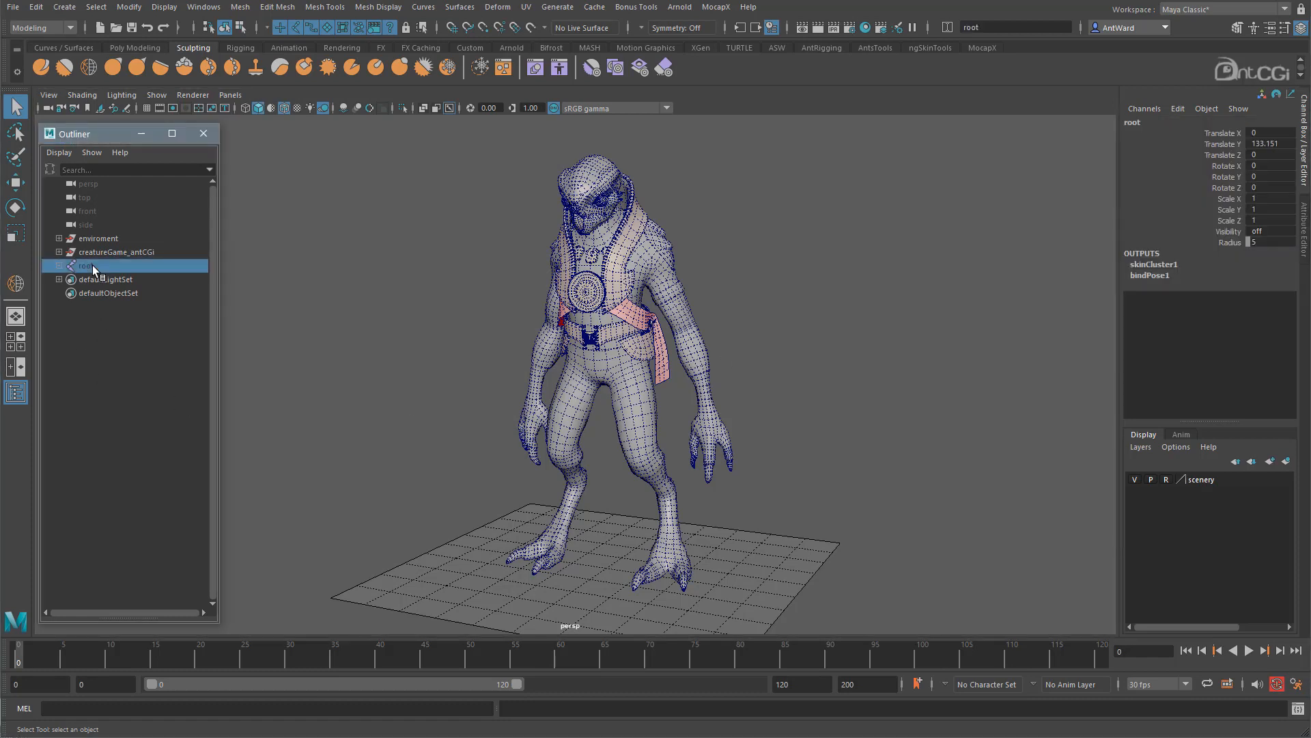
{"action": "key", "text": "shift+h"}
{"action": "left_click_drag", "start_coordinate": [601, 306], "coordinate": [618, 300], "text": "alt"}
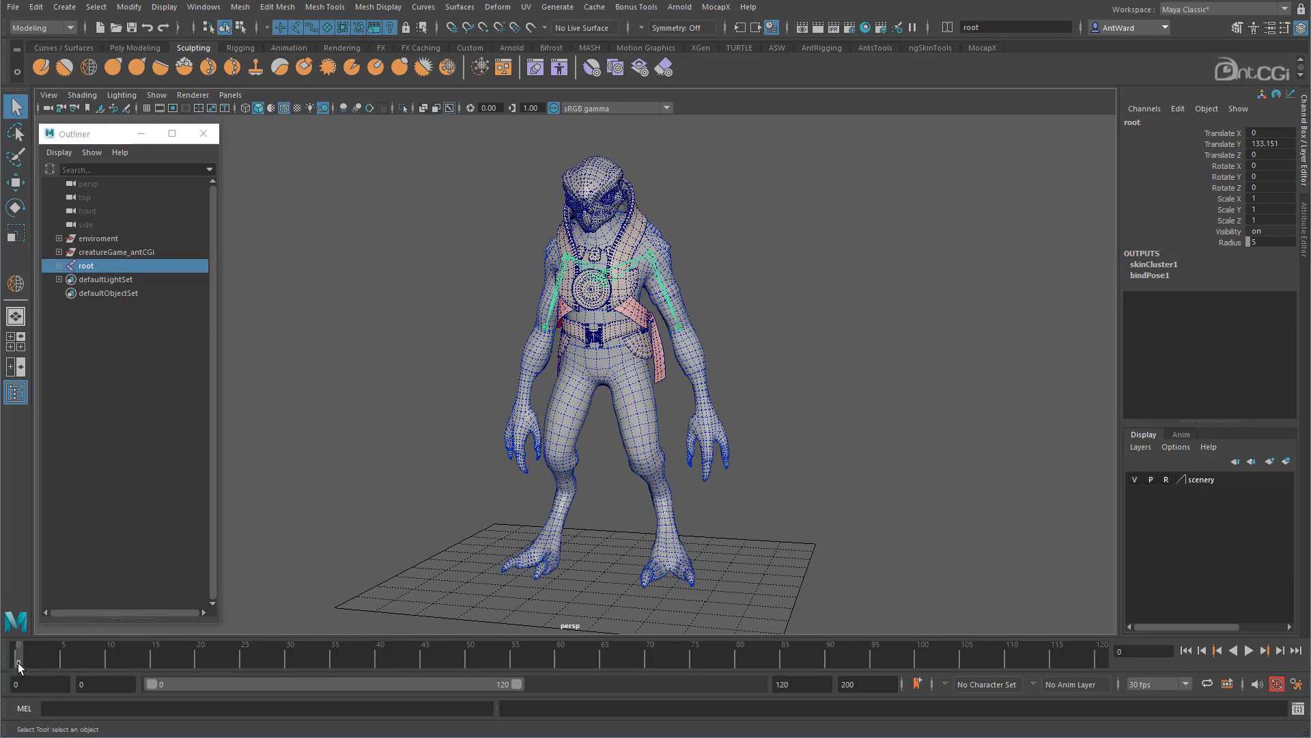
{"action": "key", "text": "alt+v"}
{"action": "key", "text": "alt+v"}
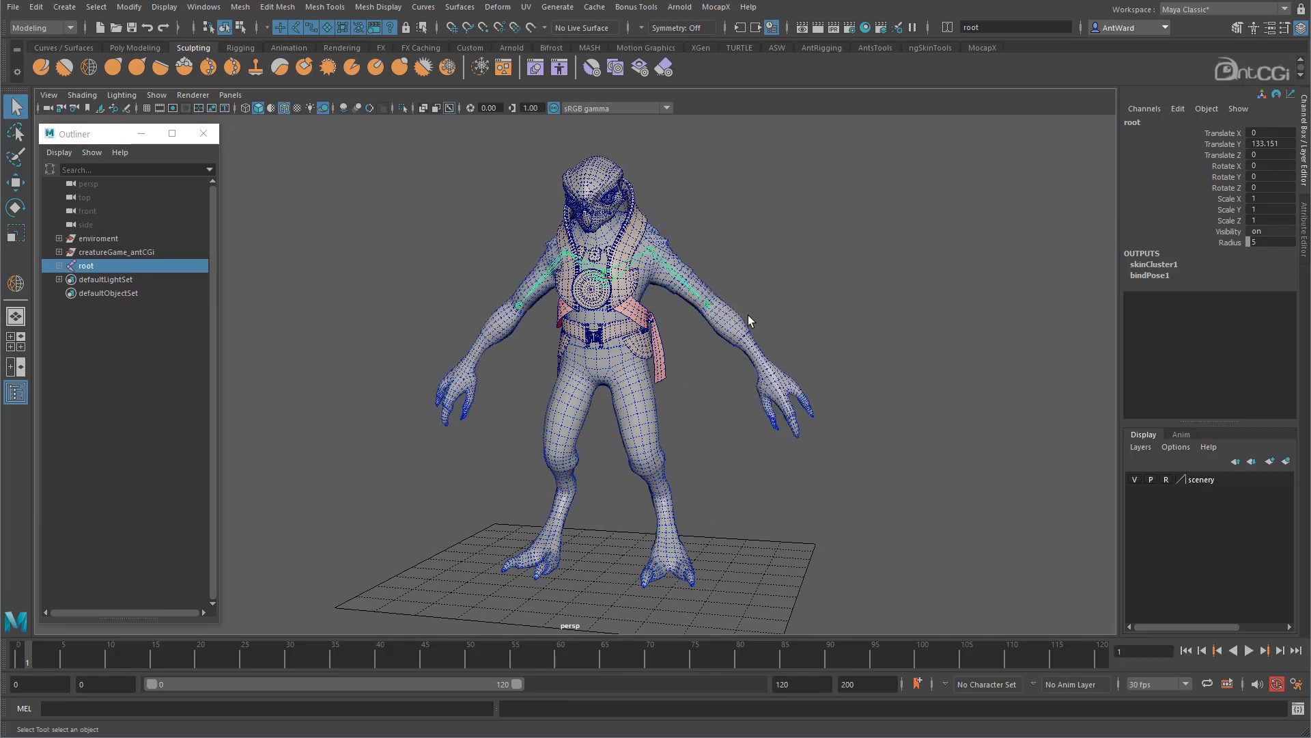
{"action": "left_click_drag", "start_coordinate": [750, 322], "coordinate": [776, 314], "text": "alt"}
Step: Select the root joint and examine how the chest and arm joints sit inside the body
{"action": "left_click", "coordinate": [724, 333]}
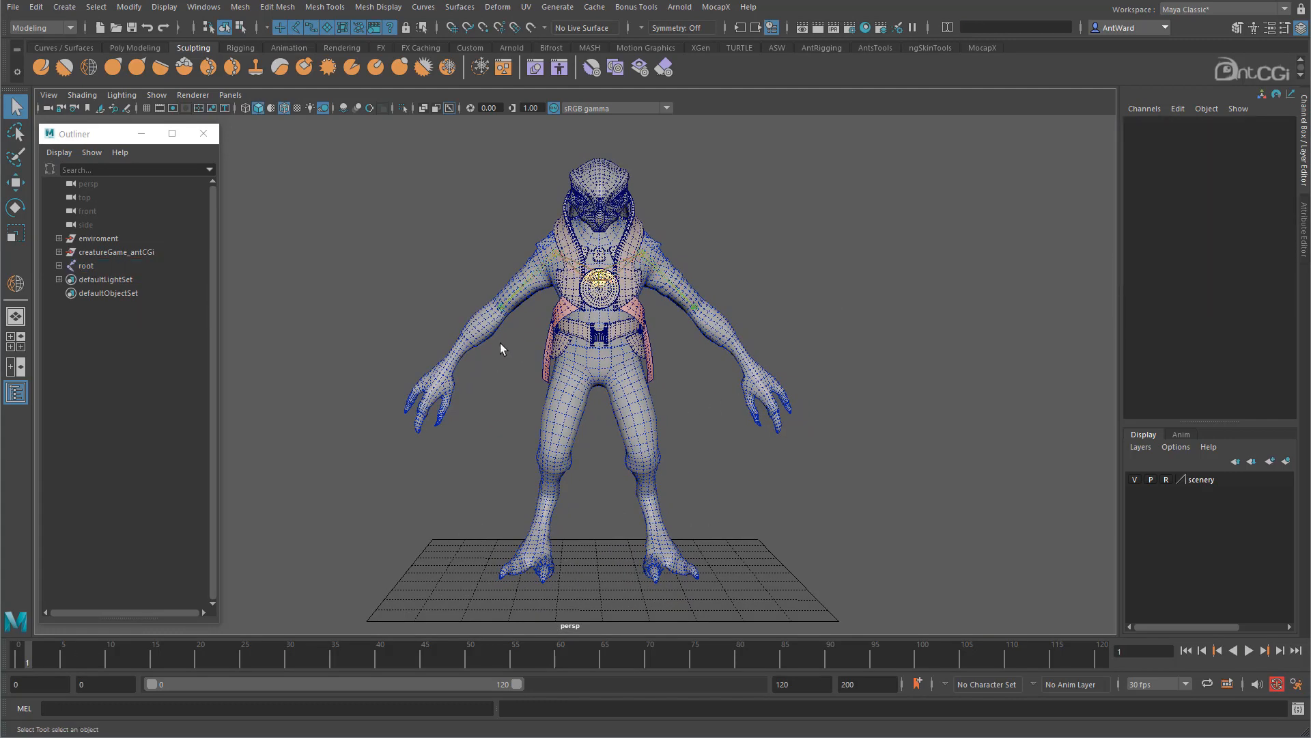
{"action": "left_click_drag", "start_coordinate": [584, 346], "coordinate": [482, 385], "text": "alt"}
{"action": "right_click_drag", "start_coordinate": [481, 385], "coordinate": [907, 424], "text": "alt"}
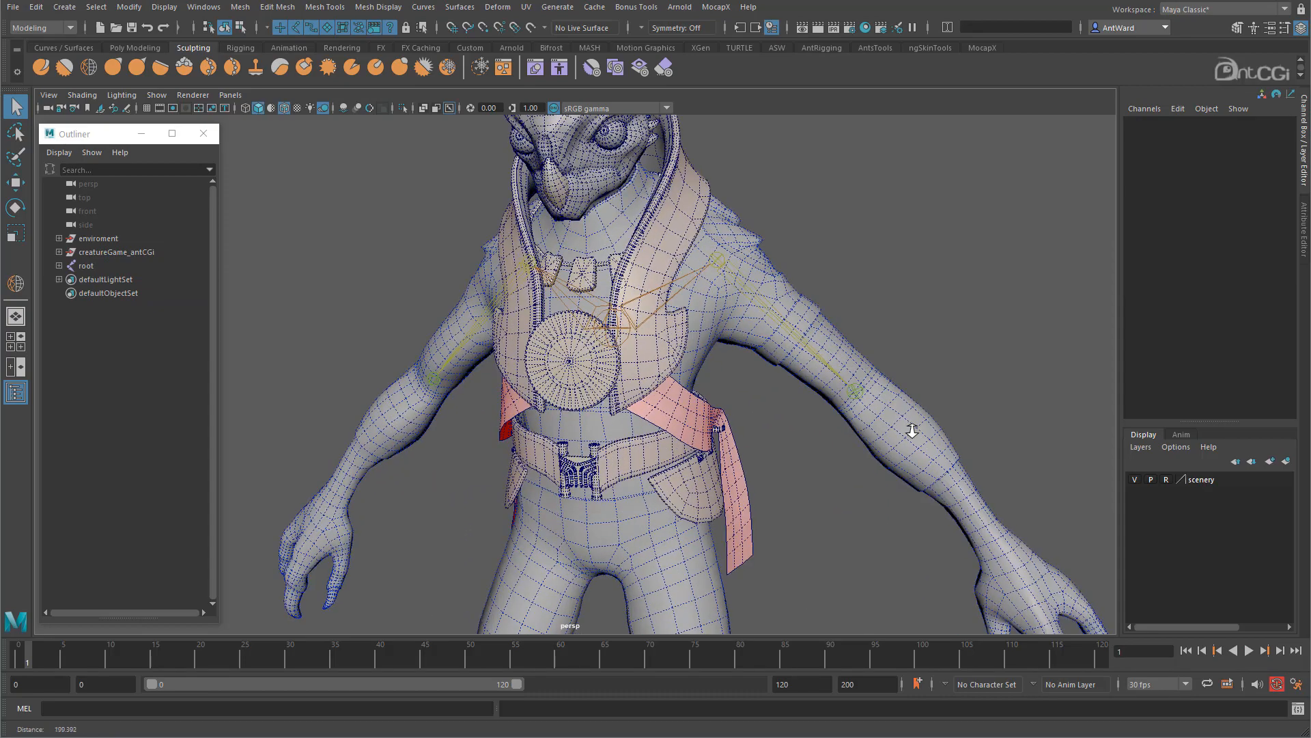
{"action": "left_click", "coordinate": [620, 315]}
{"action": "left_click_drag", "start_coordinate": [560, 335], "coordinate": [729, 287], "text": "alt"}
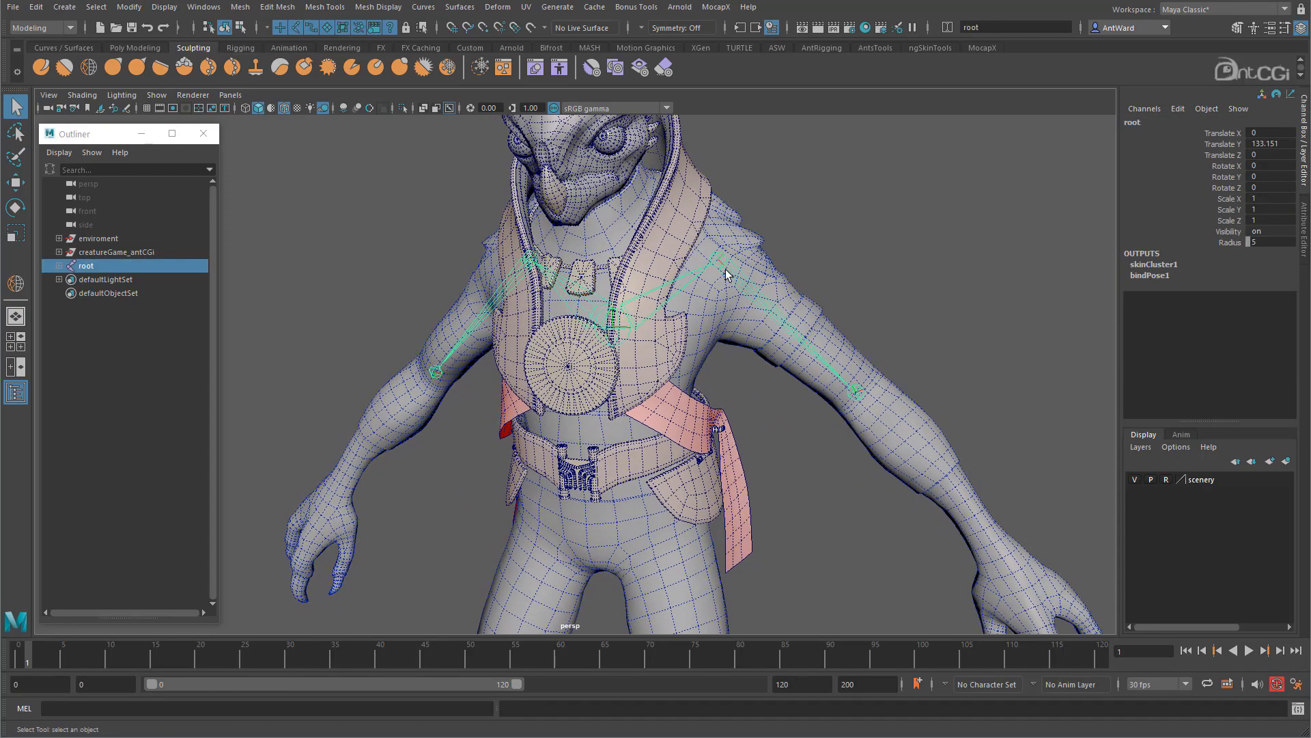
Step: Try rotating the l_shoulder joint to test the arm's deformation
{"action": "left_click", "coordinate": [724, 266]}
{"action": "key", "text": "e"}
{"action": "mouse_move", "coordinate": [840, 287]}
{"action": "left_mouse_down"}
{"action": "mouse_move", "coordinate": [818, 328]}
{"action": "mouse_move", "coordinate": [834, 296]}
{"action": "left_mouse_up"}
{"action": "key", "text": "ctrl+z"}
{"action": "left_click_drag", "start_coordinate": [749, 437], "coordinate": [746, 437], "text": "alt"}
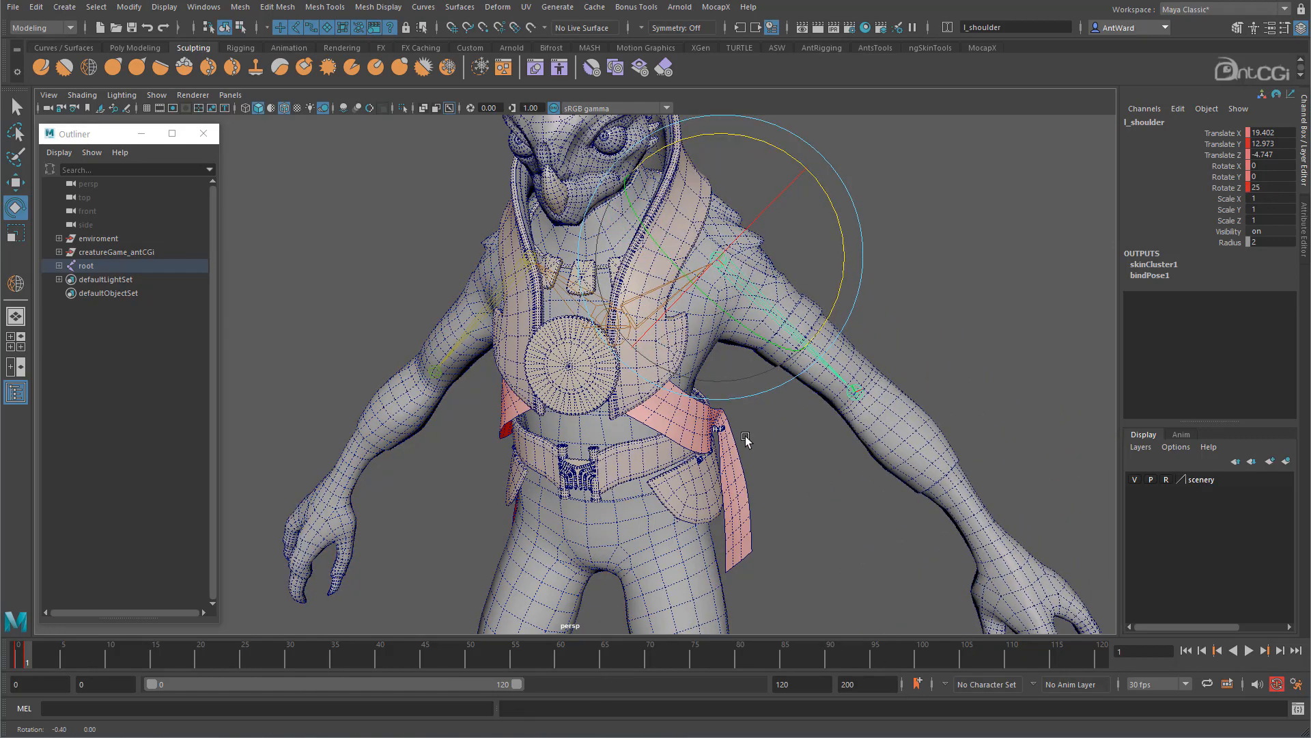
Step: Clear the joint selection and review the full creature in the raised-arm pose
{"action": "right_click_drag", "start_coordinate": [746, 438], "coordinate": [416, 404], "text": "alt"}
{"action": "left_click_drag", "start_coordinate": [416, 404], "coordinate": [661, 505], "text": "alt"}
{"action": "right_click_drag", "start_coordinate": [661, 505], "coordinate": [608, 473], "text": "alt"}
{"action": "middle_click_drag", "start_coordinate": [607, 473], "coordinate": [586, 432], "text": "alt"}
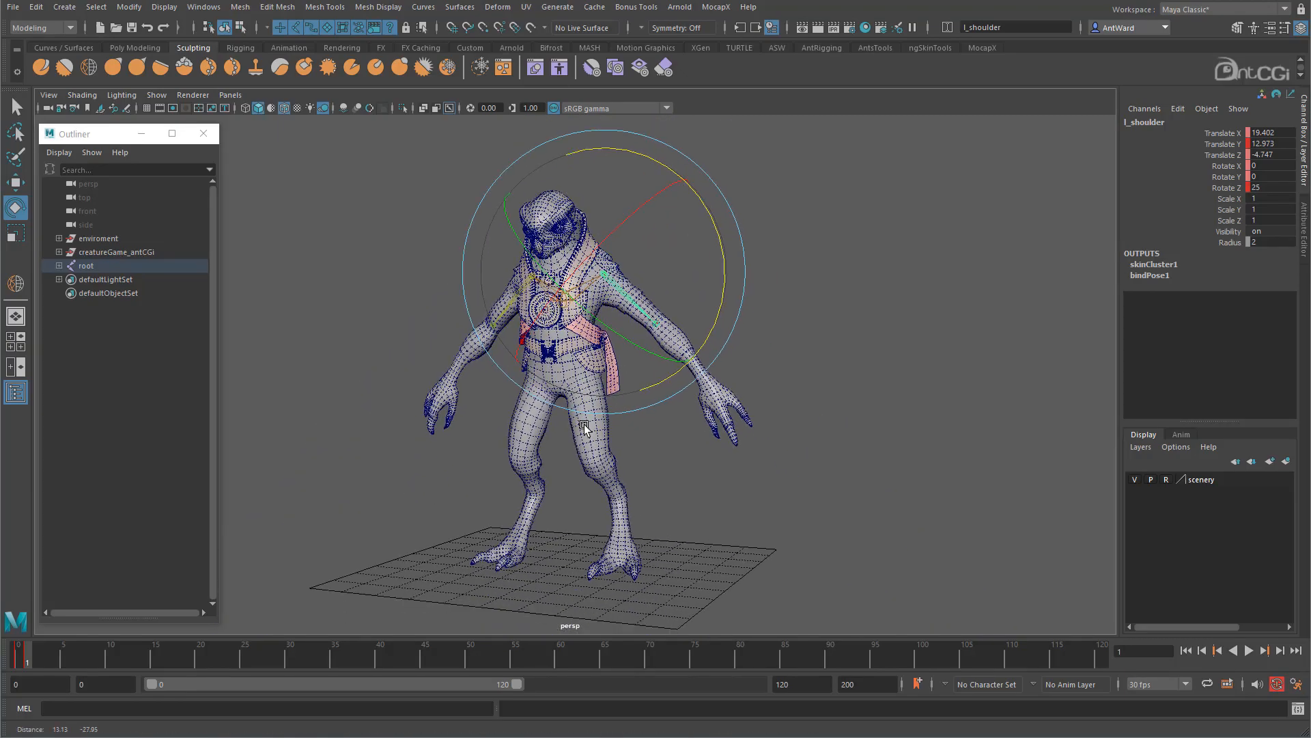
{"action": "left_click", "coordinate": [805, 401]}
{"action": "left_click_drag", "start_coordinate": [806, 401], "coordinate": [700, 408], "text": "alt"}
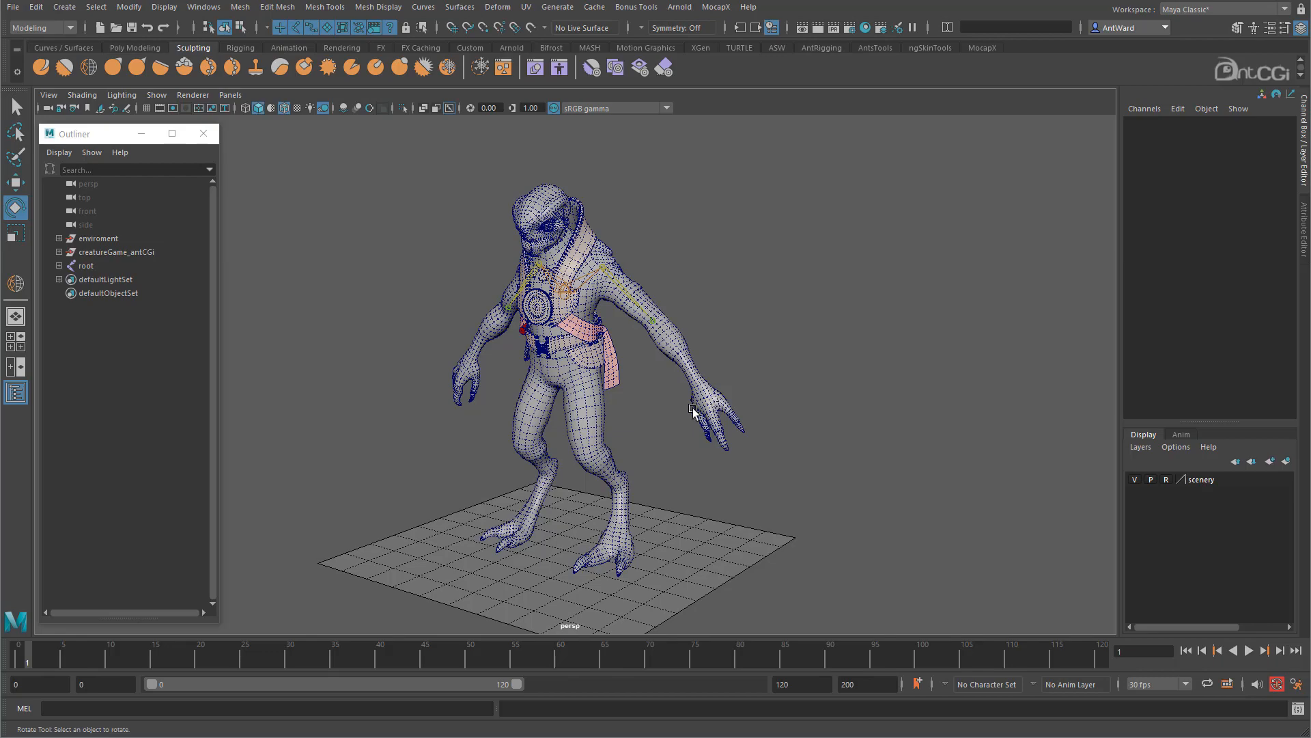
{"action": "mouse_move", "coordinate": [684, 414]}
{"action": "left_mouse_down", "text": "alt"}
{"action": "mouse_move", "coordinate": [478, 417]}
{"action": "mouse_move", "coordinate": [697, 409]}
{"action": "mouse_move", "coordinate": [670, 410]}
{"action": "left_mouse_up", "text": "alt"}
{"action": "right_click_drag", "start_coordinate": [670, 410], "coordinate": [679, 391], "text": "alt"}
{"action": "middle_click_drag", "start_coordinate": [679, 388], "coordinate": [682, 391], "text": "alt"}
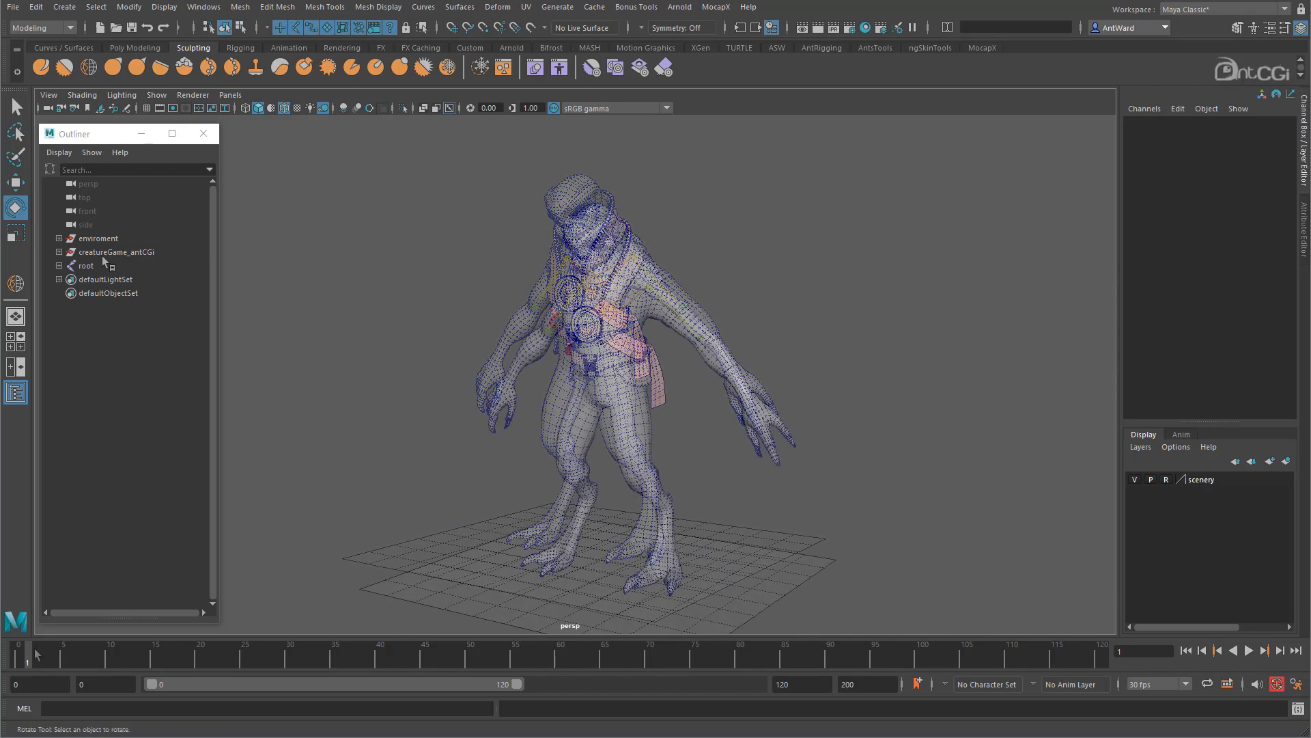
Step: Hide the root skeleton and clear the selection
{"action": "left_click", "coordinate": [99, 265]}
{"action": "key", "text": "ctrl+h"}
{"action": "left_click", "coordinate": [821, 235]}
{"action": "left_click_drag", "start_coordinate": [485, 325], "coordinate": [535, 321], "text": "alt"}
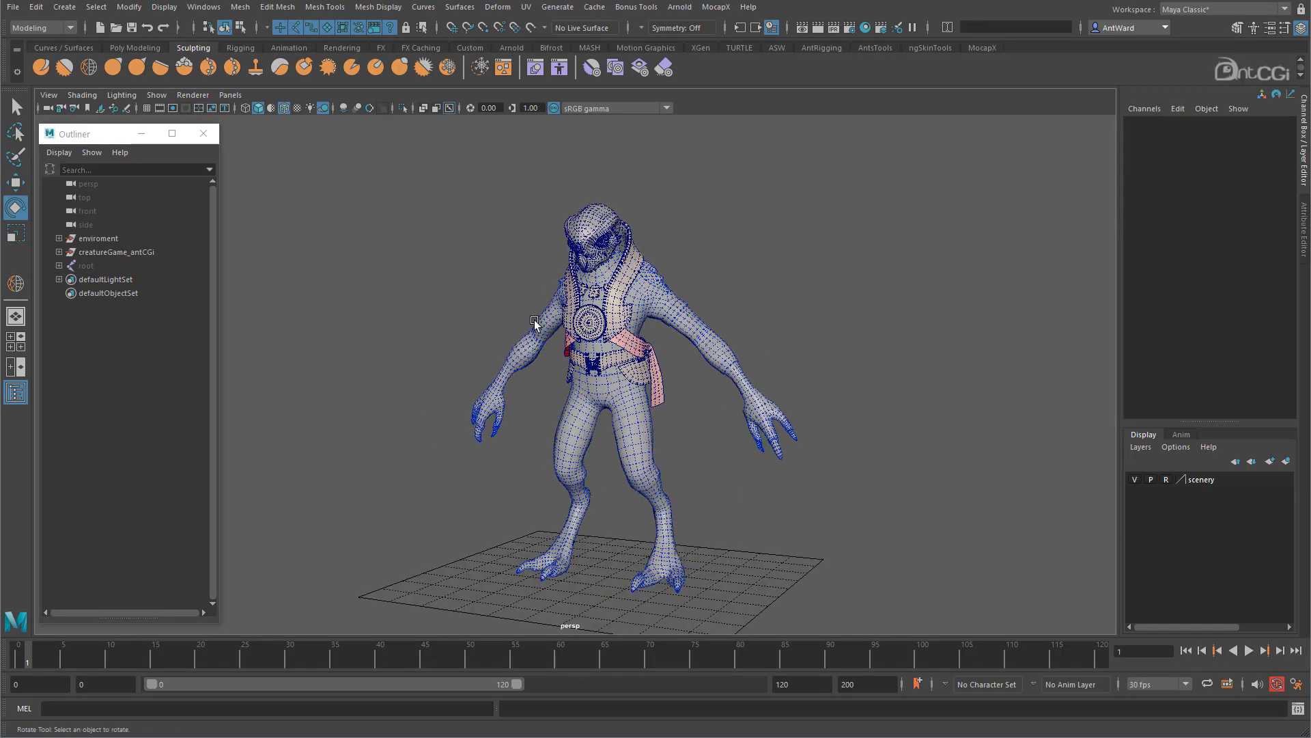
Step: Examine the separate clothing and accessory pieces around the torso and select body_game for comparison
{"action": "right_click_drag", "start_coordinate": [535, 322], "coordinate": [955, 346], "text": "alt"}
{"action": "middle_click_drag", "start_coordinate": [731, 332], "coordinate": [686, 415], "text": "alt"}
{"action": "left_click_drag", "start_coordinate": [687, 415], "coordinate": [457, 319], "text": "alt"}
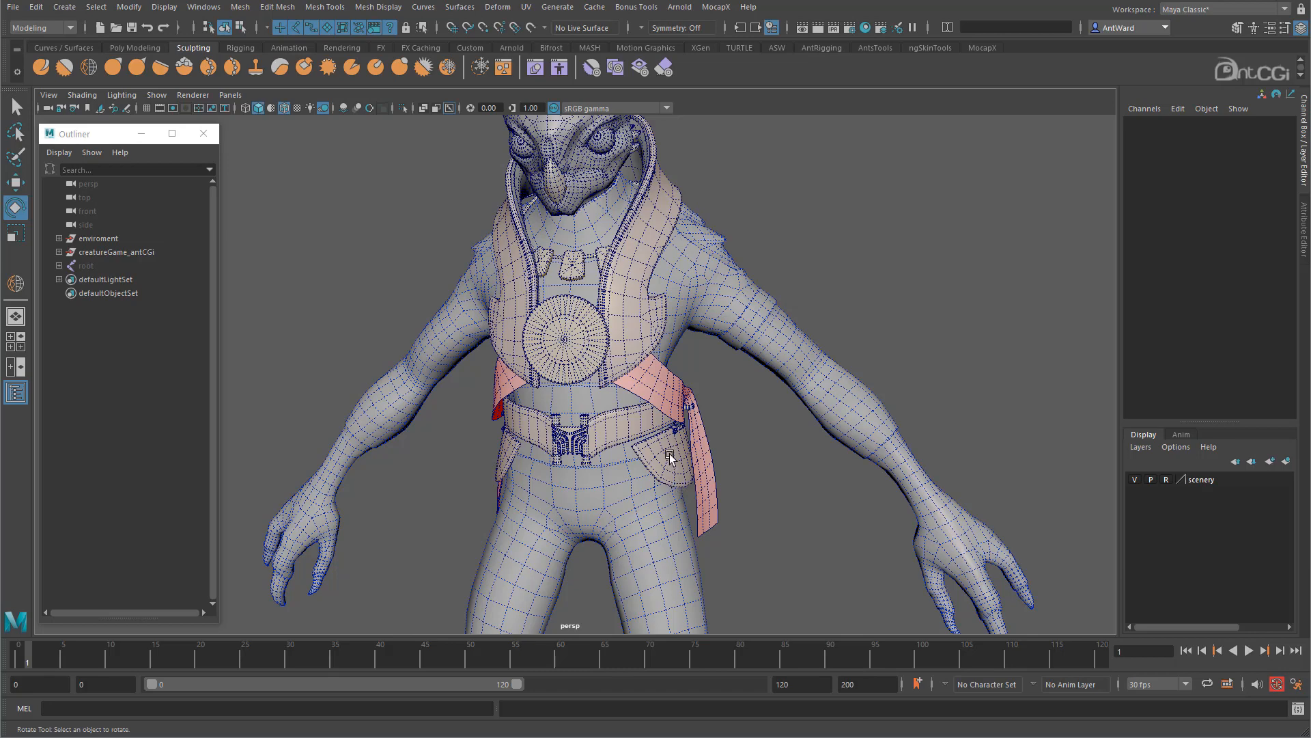
{"action": "left_click_drag", "start_coordinate": [819, 459], "coordinate": [802, 393], "text": "alt"}
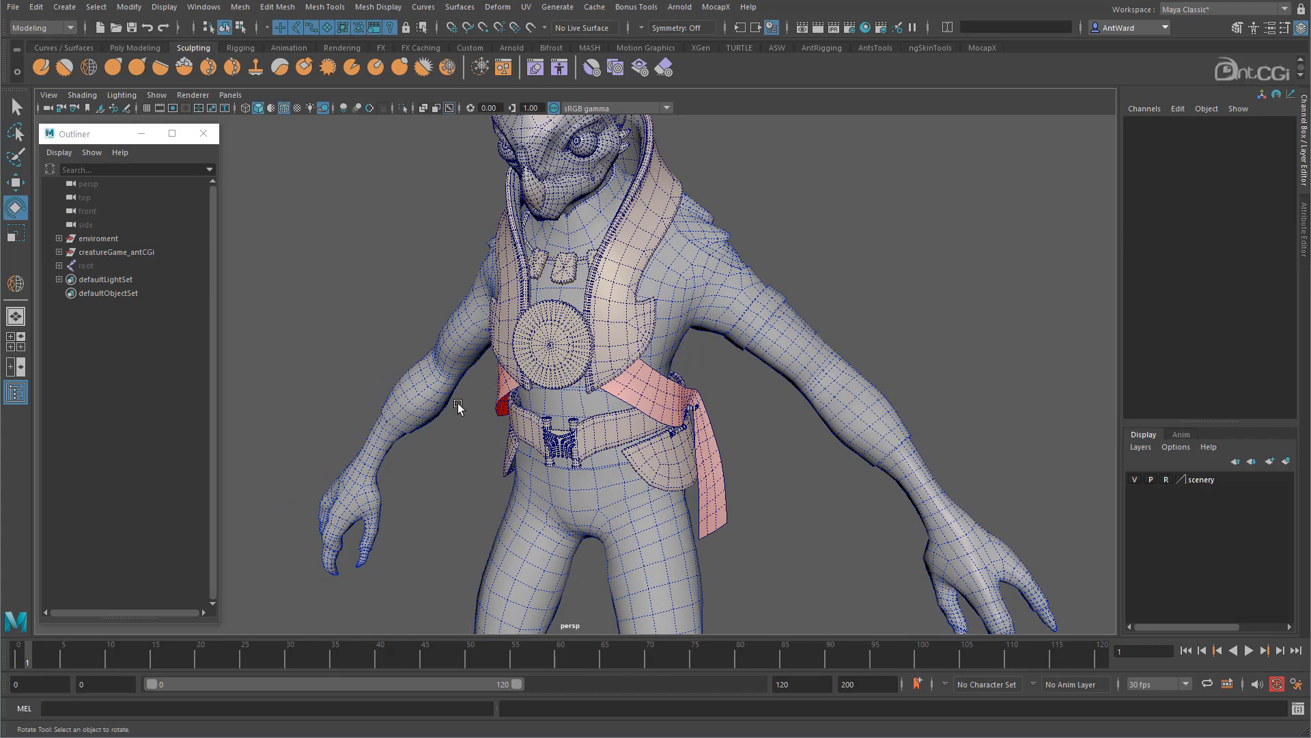
{"action": "left_click", "coordinate": [685, 293]}
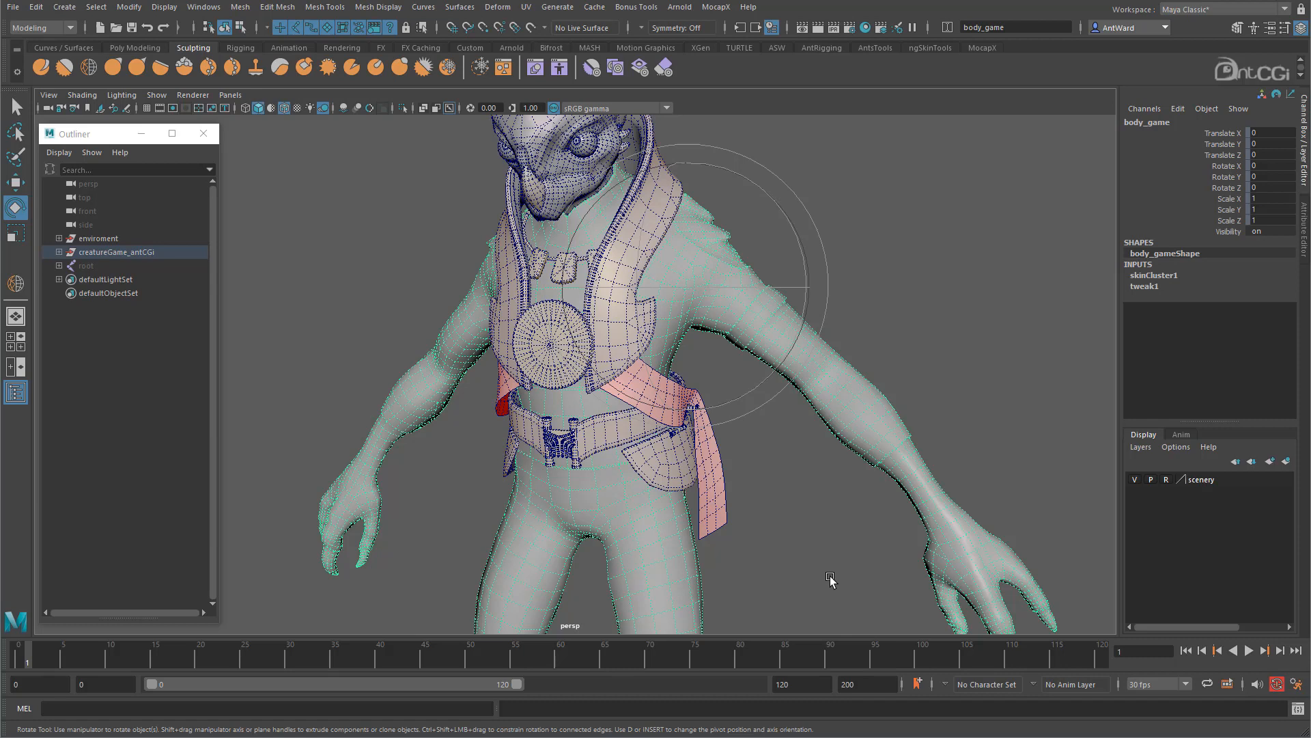
{"action": "right_click_drag", "start_coordinate": [770, 539], "coordinate": [727, 453], "text": "alt"}
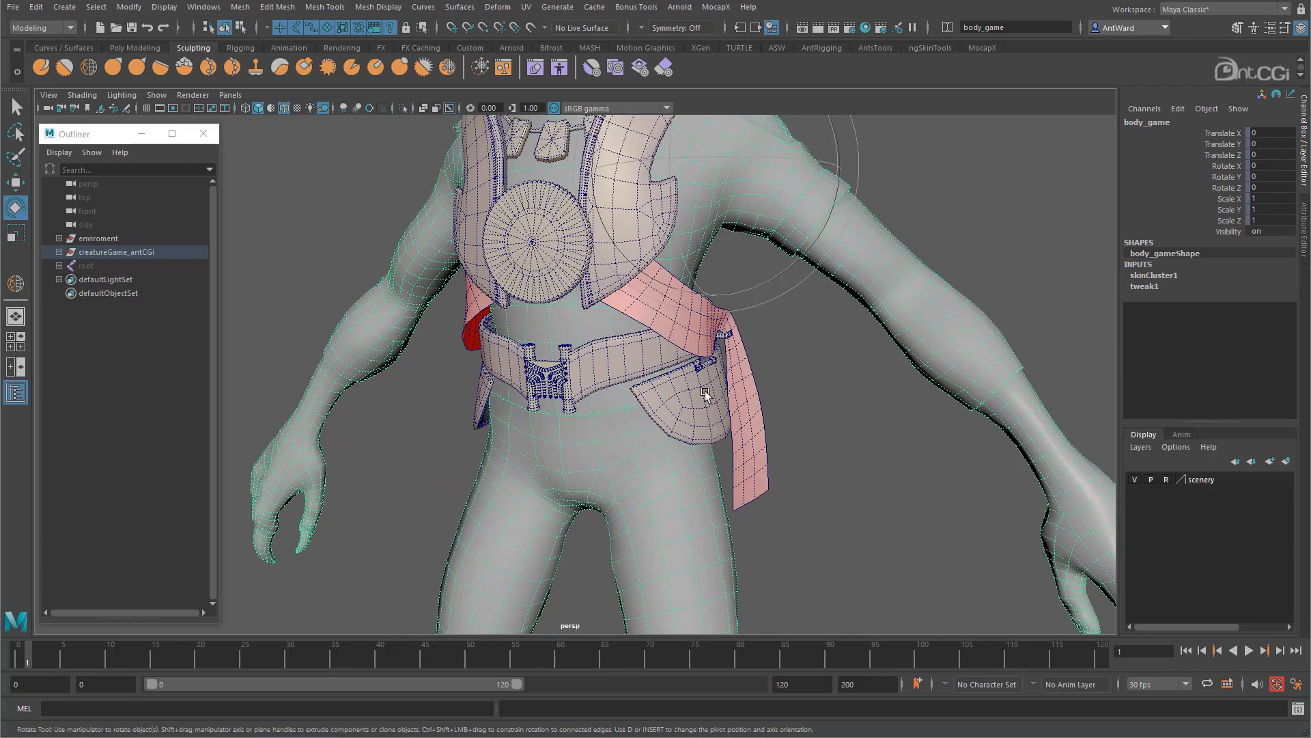
Step: Combine the hipWood_LF and hipWood_RT hip plates into a single mesh
{"action": "left_click", "coordinate": [684, 377]}
{"action": "left_click_drag", "start_coordinate": [382, 440], "coordinate": [433, 439], "text": "alt"}
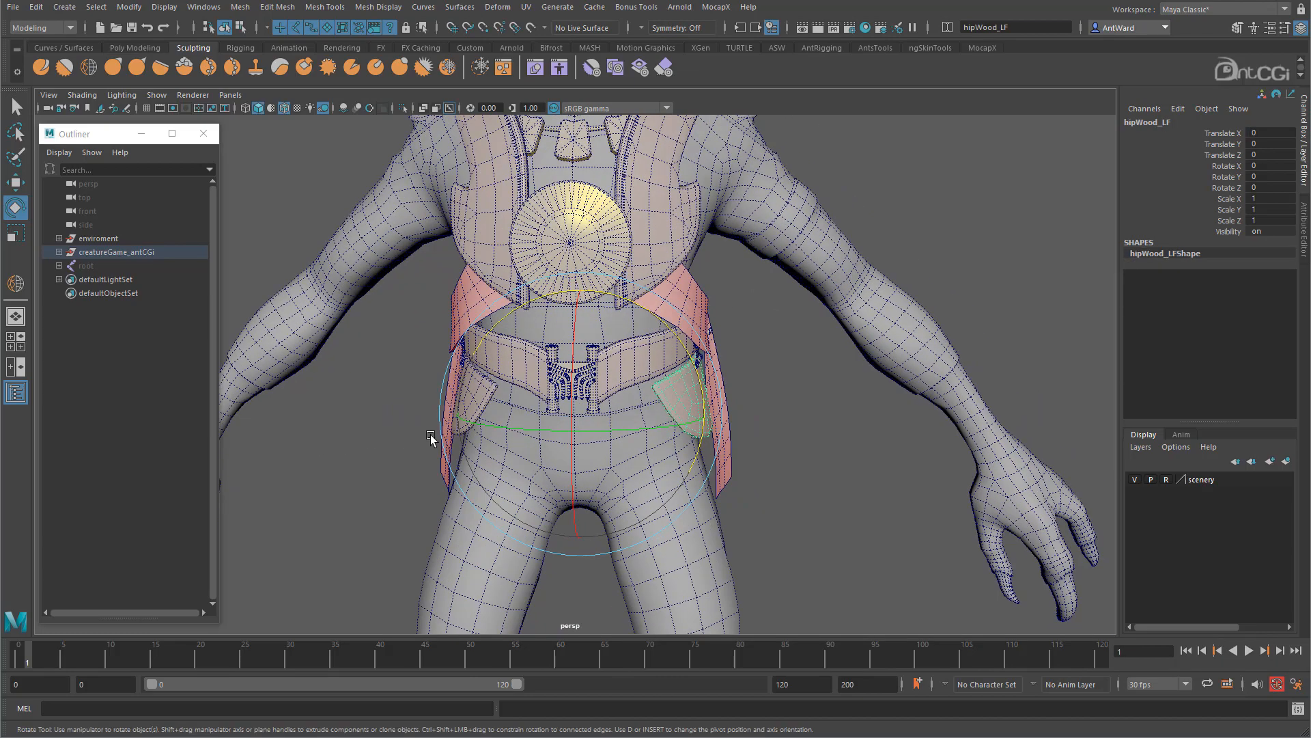
{"action": "key", "text": "w"}
{"action": "left_click", "coordinate": [471, 396], "text": "shift"}
{"action": "left_click_drag", "start_coordinate": [799, 454], "coordinate": [513, 426], "text": "alt"}
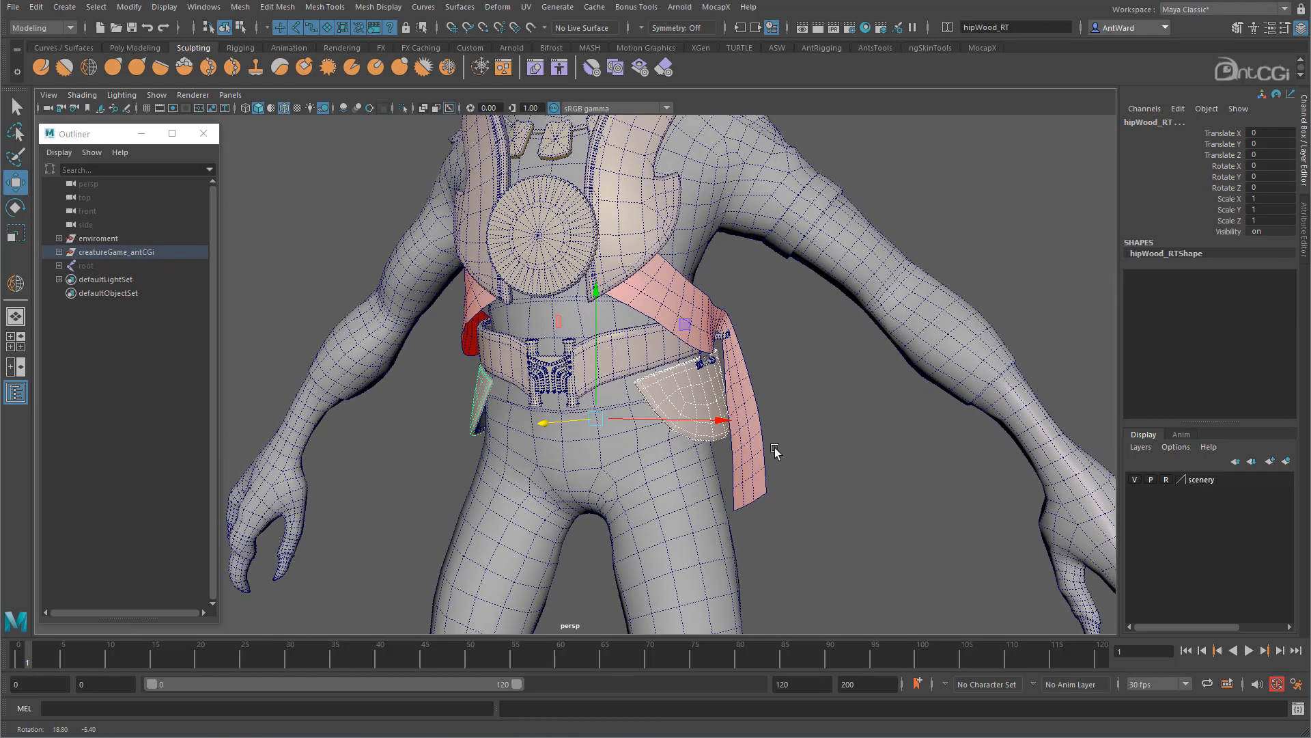
{"action": "right_click", "coordinate": [434, 353], "text": "shift"}
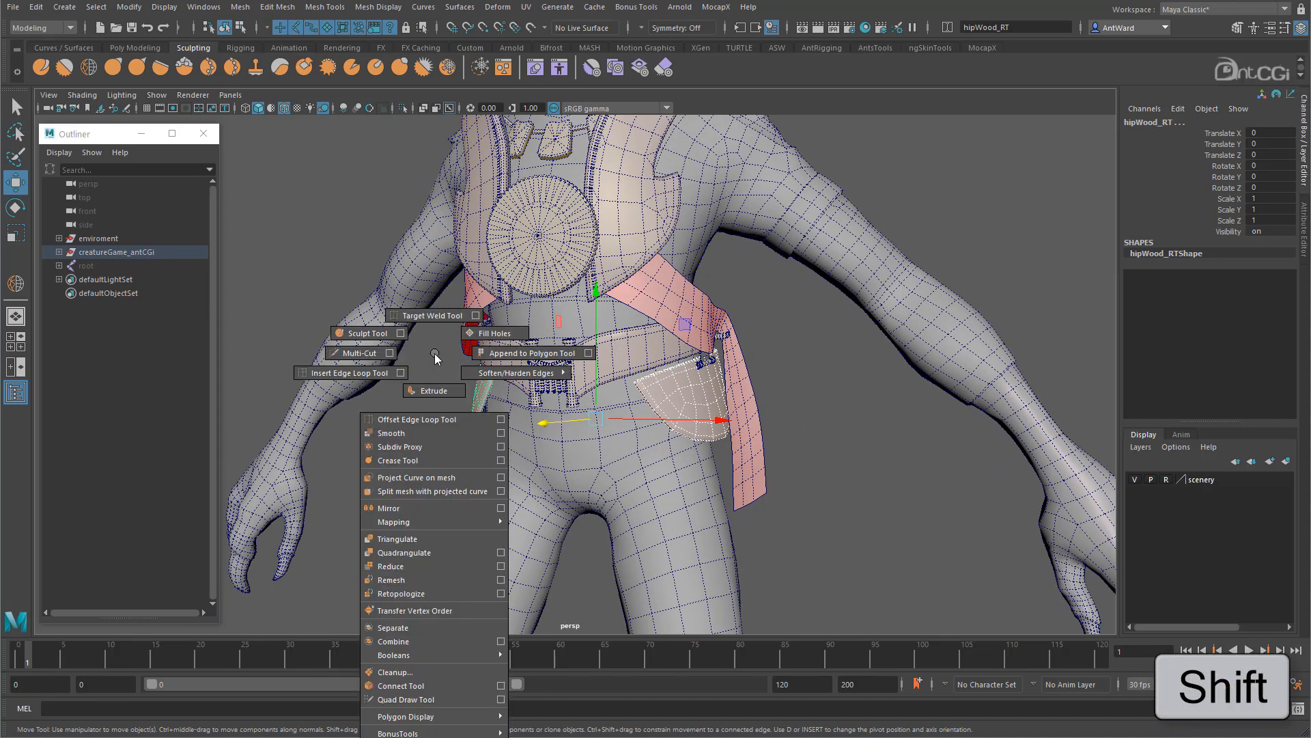
{"action": "left_click", "coordinate": [410, 640]}
{"action": "scroll", "coordinate": [690, 409], "scroll_direction": "up", "scroll_amount": 2}
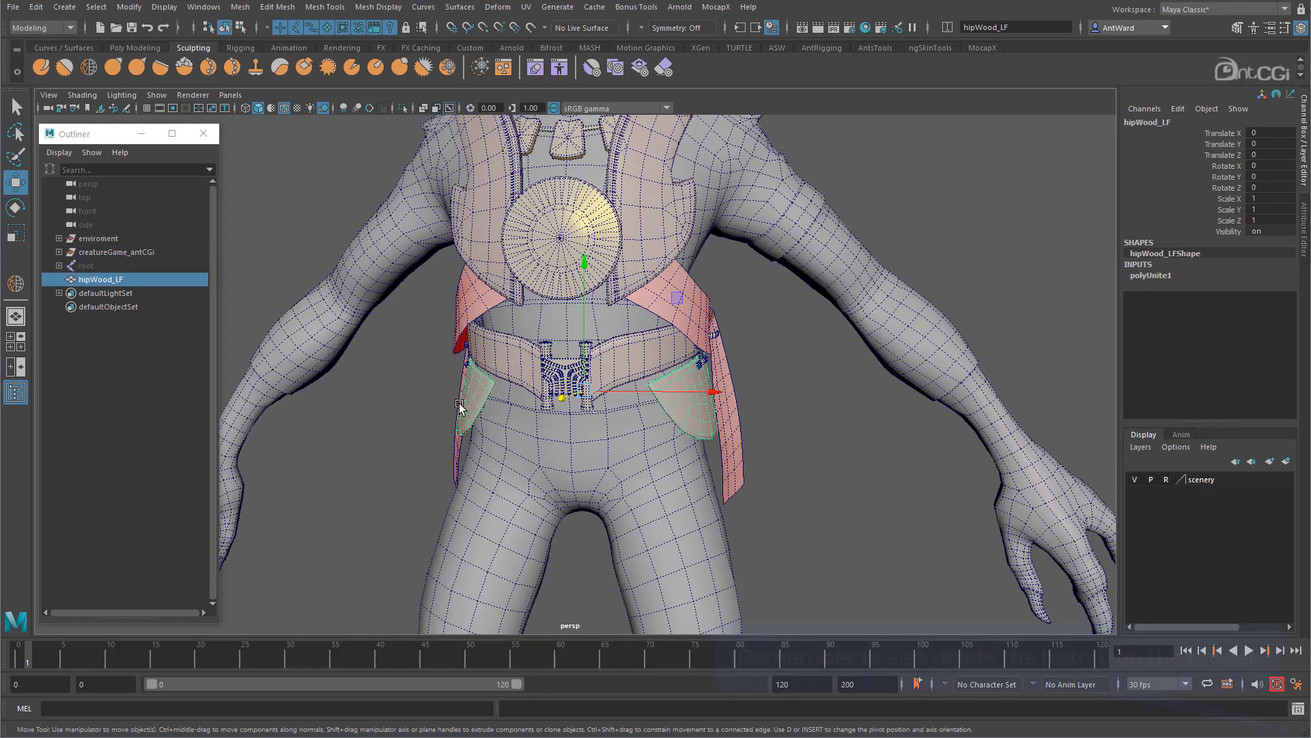
{"action": "left_click_drag", "start_coordinate": [554, 380], "coordinate": [814, 426], "text": "alt"}
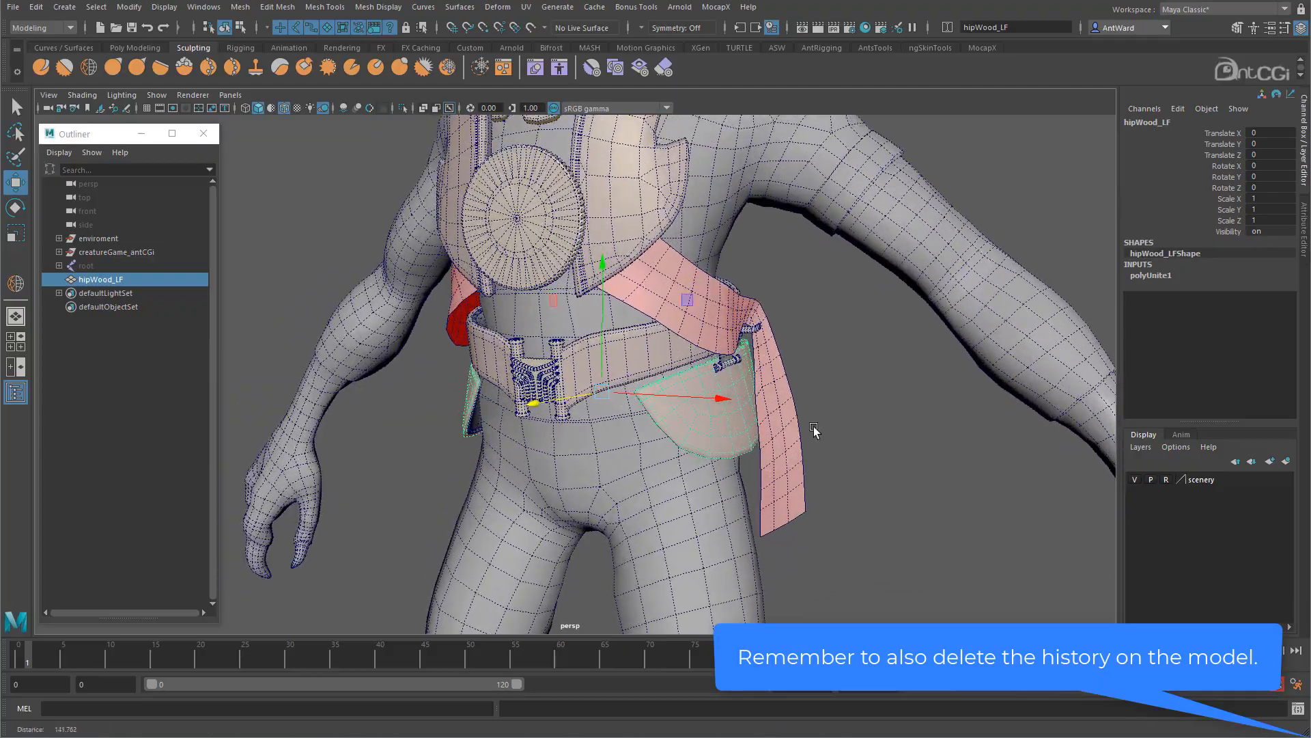
Step: Combine the left and right sash hooks into a single mesh
{"action": "left_click", "coordinate": [748, 330]}
{"action": "left_click_drag", "start_coordinate": [386, 405], "coordinate": [589, 387], "text": "alt"}
{"action": "left_click", "coordinate": [374, 391]}
{"action": "left_click_drag", "start_coordinate": [435, 323], "coordinate": [384, 431], "text": "alt"}
{"action": "right_click_drag", "start_coordinate": [362, 375], "coordinate": [351, 662], "text": "shift"}
{"action": "left_click_drag", "start_coordinate": [445, 369], "coordinate": [505, 360], "text": "alt"}
Step: Combine the left and right hinge pieces above the hip plates into a single mesh
{"action": "left_click", "coordinate": [432, 360]}
{"action": "left_click_drag", "start_coordinate": [840, 418], "coordinate": [747, 381], "text": "alt"}
{"action": "left_click", "coordinate": [722, 346]}
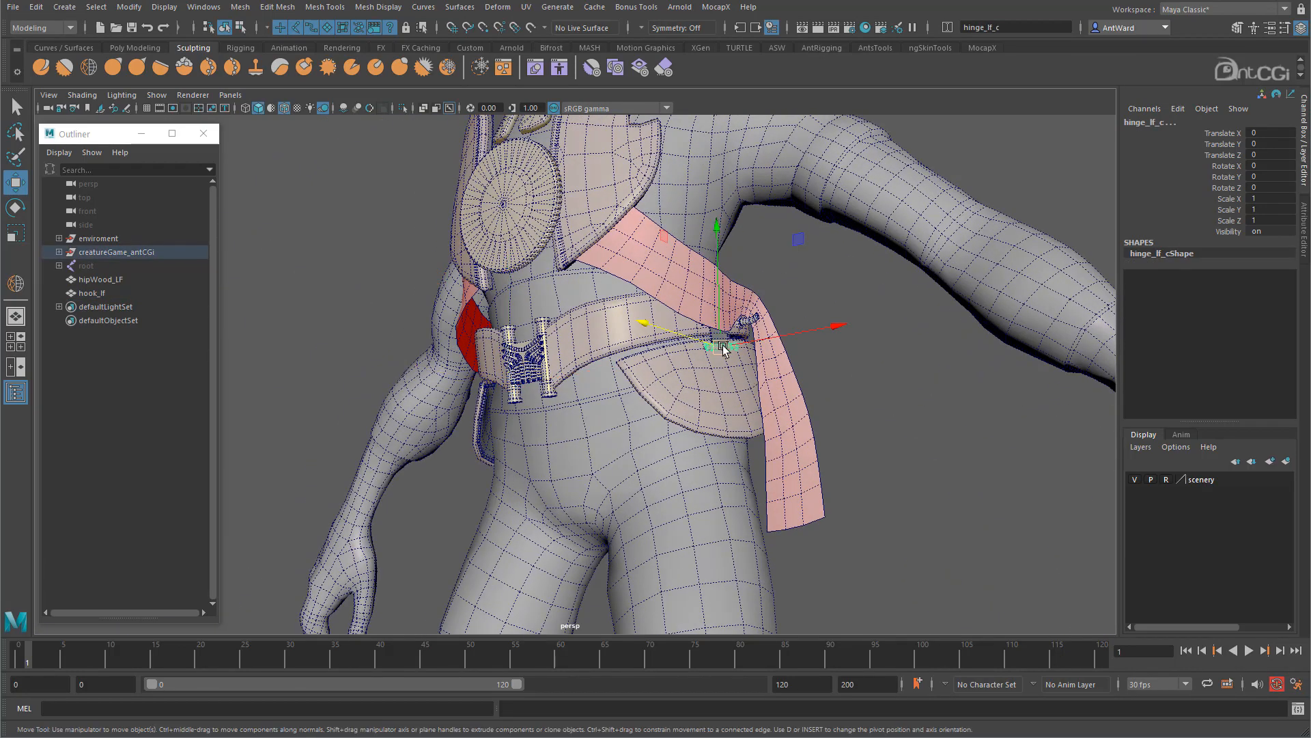
{"action": "right_click_drag", "start_coordinate": [350, 257], "coordinate": [328, 555], "text": "shift"}
{"action": "left_click_drag", "start_coordinate": [584, 345], "coordinate": [716, 364], "text": "alt"}
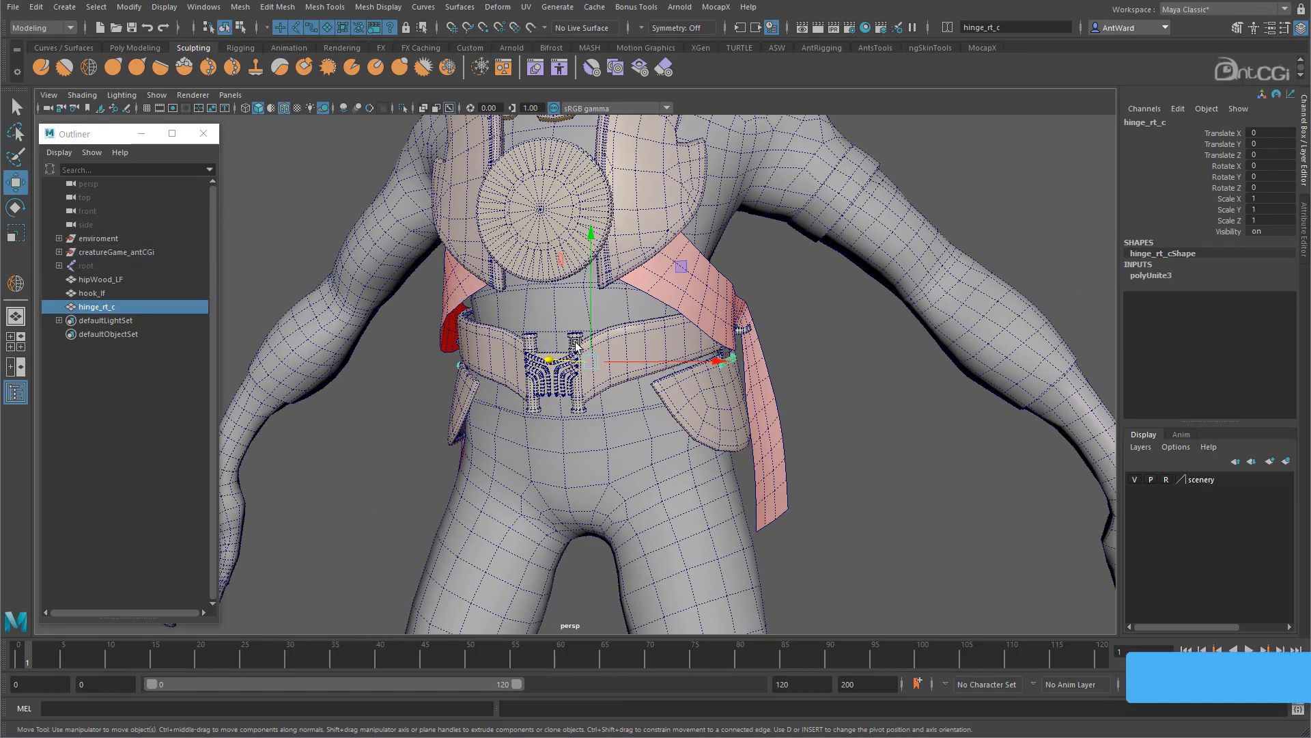
Step: Select the combined hip plates, hinges and hooks to check the merged pieces
{"action": "left_click_drag", "start_coordinate": [573, 347], "coordinate": [707, 390], "text": "alt"}
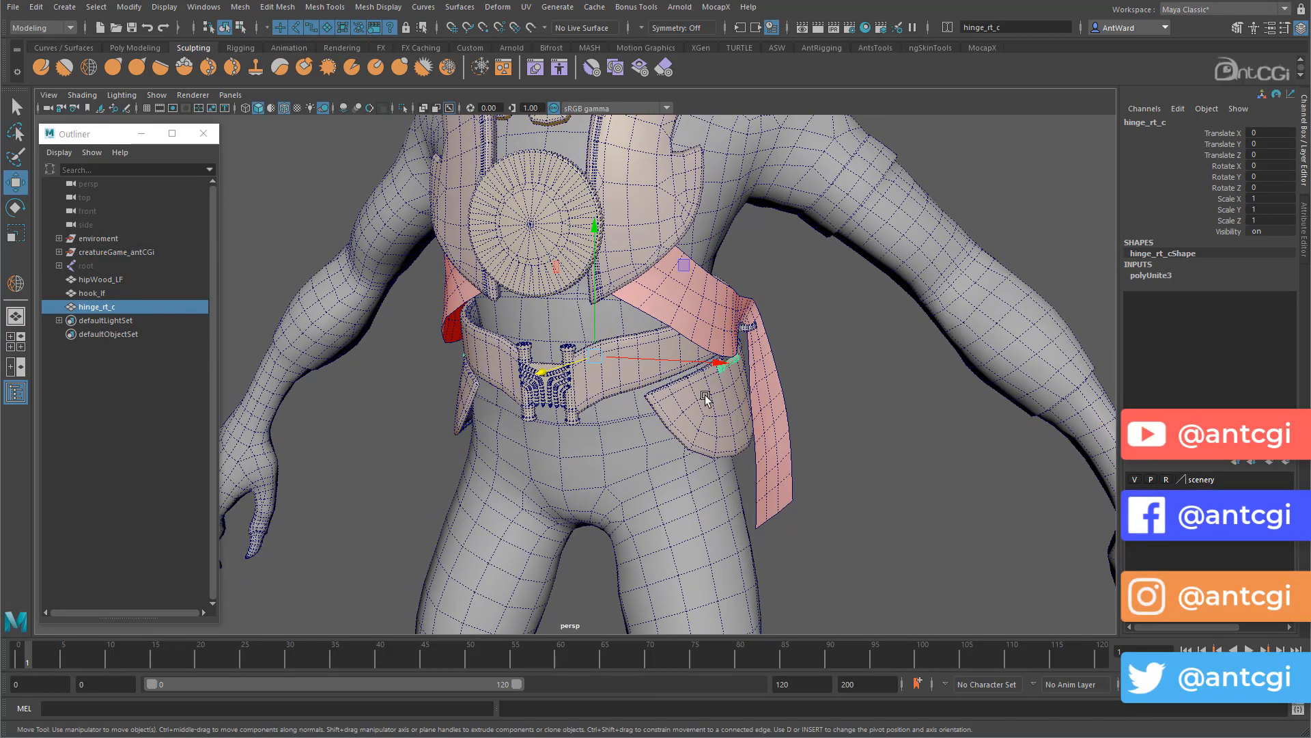
{"action": "left_click", "coordinate": [709, 410]}
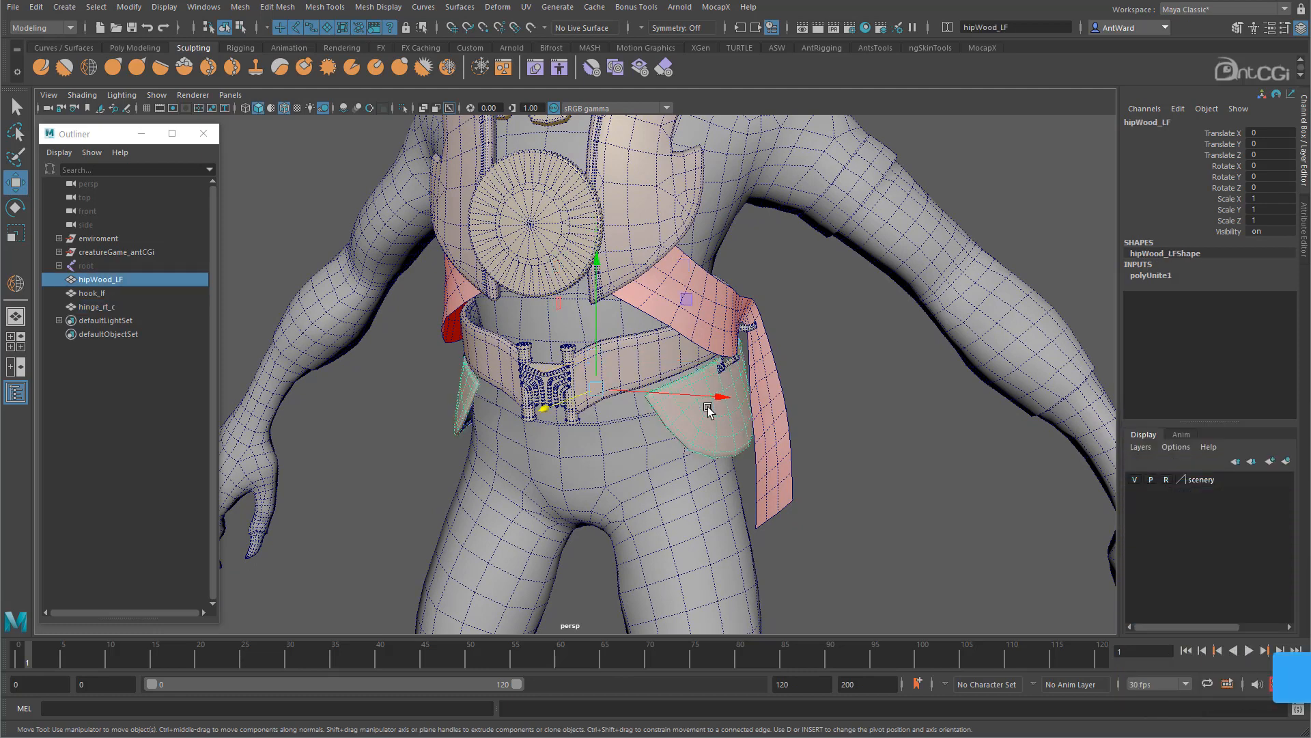
{"action": "left_click", "coordinate": [729, 370], "text": "shift"}
{"action": "left_click", "coordinate": [751, 328], "text": "shift"}
Step: Combine the left and right sash pieces into a single mesh and clear the selection
{"action": "left_click_drag", "start_coordinate": [752, 327], "coordinate": [392, 316], "text": "alt"}
{"action": "left_click", "coordinate": [708, 292]}
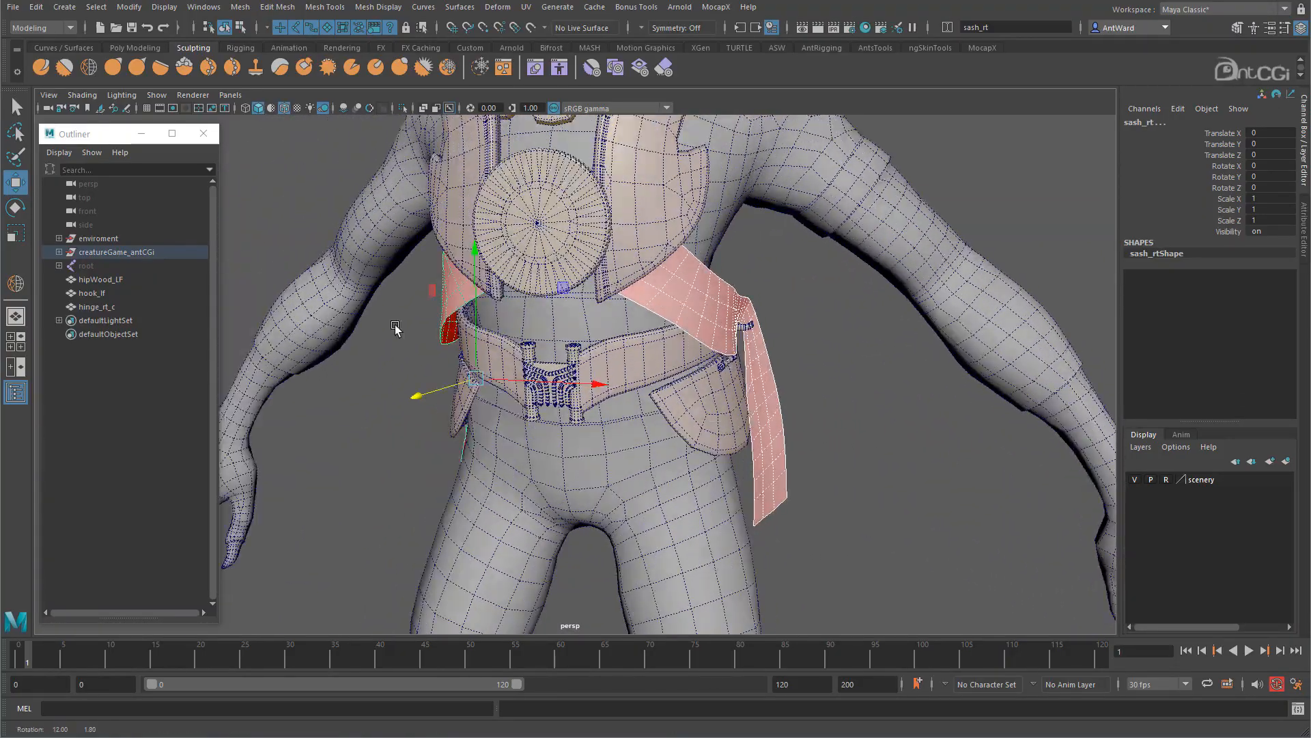
{"action": "right_click_drag", "start_coordinate": [391, 314], "coordinate": [350, 601], "text": "shift"}
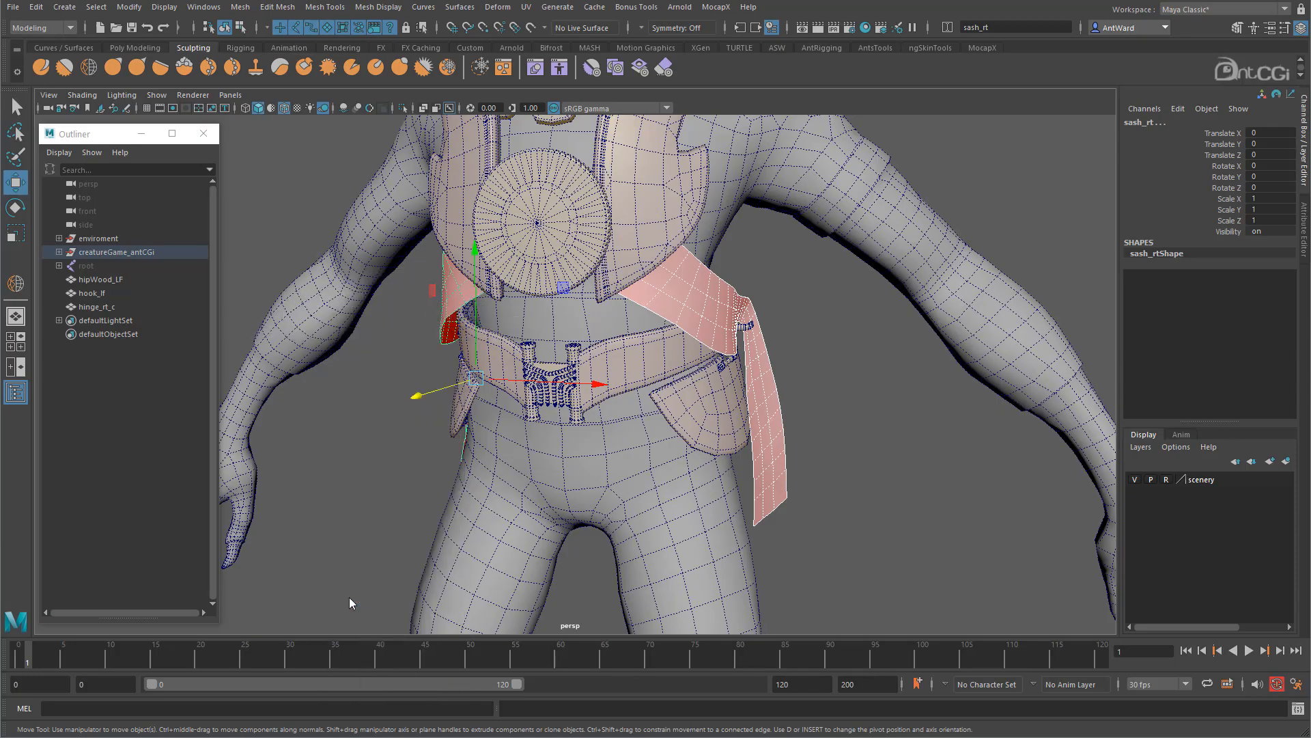
{"action": "mouse_move", "coordinate": [849, 380]}
{"action": "left_mouse_down", "text": "alt"}
{"action": "mouse_move", "coordinate": [697, 369]}
{"action": "mouse_move", "coordinate": [861, 372]}
{"action": "mouse_move", "coordinate": [816, 374]}
{"action": "mouse_move", "coordinate": [844, 382]}
{"action": "left_mouse_up", "text": "alt"}
{"action": "left_click", "coordinate": [844, 383]}
Step: Select cowl_wood_game and examine it against the whole creature
{"action": "right_click_drag", "start_coordinate": [877, 429], "coordinate": [638, 257], "text": "alt"}
{"action": "left_click", "coordinate": [637, 257]}
{"action": "mouse_move", "coordinate": [710, 307]}
{"action": "left_mouse_down", "text": "alt"}
{"action": "mouse_move", "coordinate": [786, 310]}
{"action": "mouse_move", "coordinate": [726, 316]}
{"action": "left_mouse_up", "text": "alt"}
{"action": "right_click_drag", "start_coordinate": [726, 316], "coordinate": [655, 376], "text": "alt"}
{"action": "middle_click_drag", "start_coordinate": [656, 377], "coordinate": [638, 336], "text": "alt"}
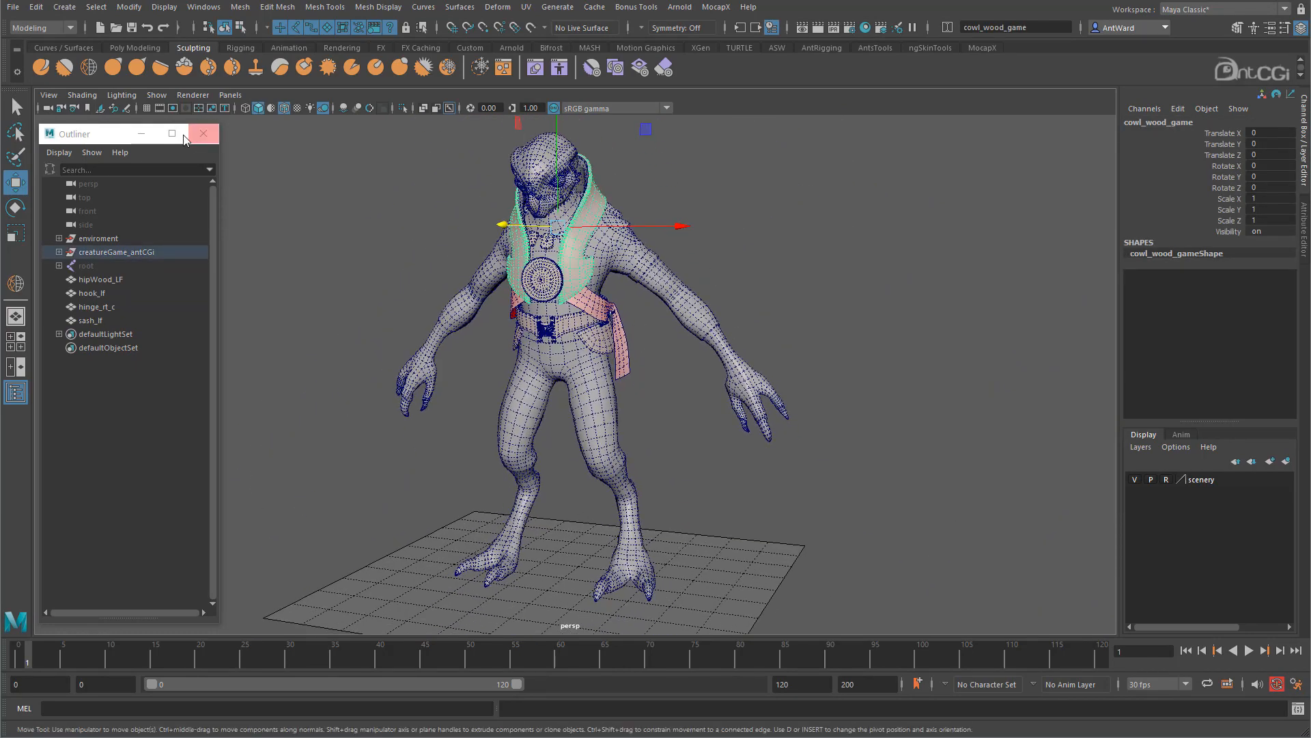
Step: Display the creature with textures, without wireframe on shaded, and light the view with all scene lights
{"action": "left_click", "coordinate": [82, 95]}
{"action": "left_click", "coordinate": [120, 219]}
{"action": "left_click", "coordinate": [82, 95]}
{"action": "left_click", "coordinate": [134, 321]}
{"action": "left_click", "coordinate": [886, 336]}
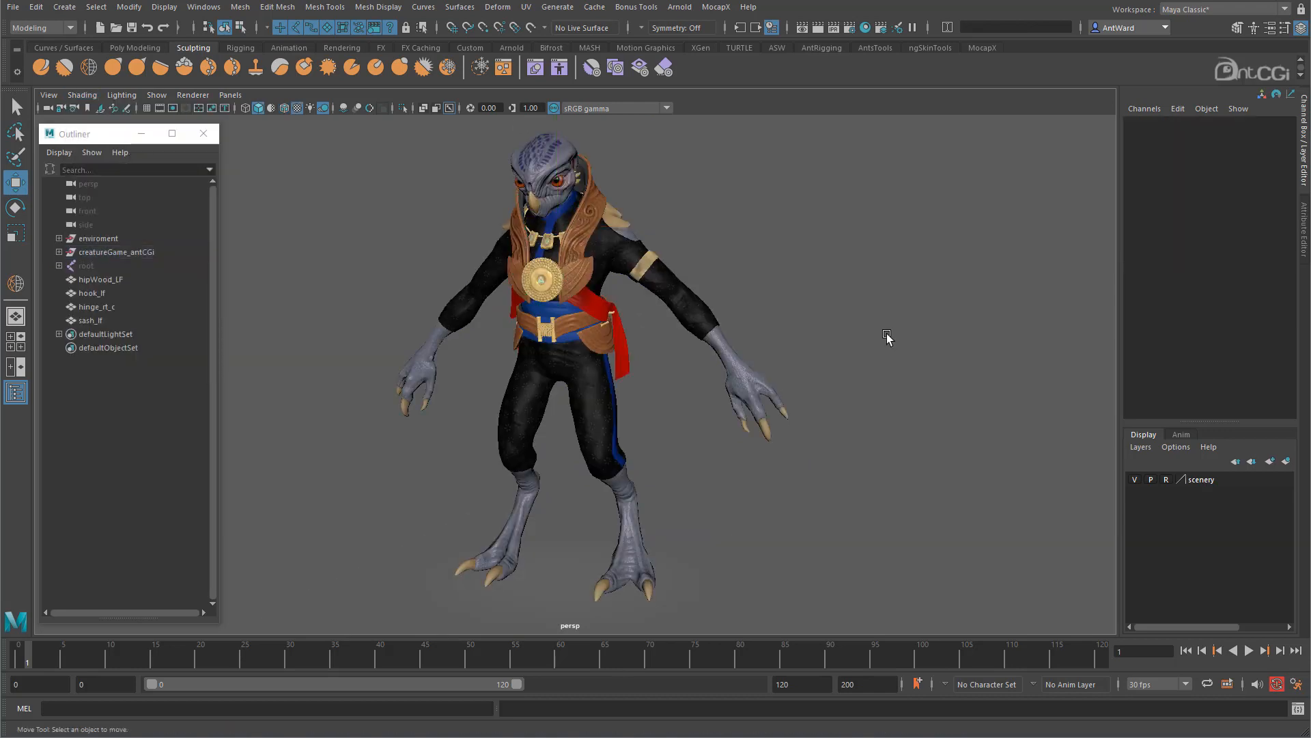
{"action": "left_click_drag", "start_coordinate": [658, 409], "coordinate": [627, 400], "text": "alt"}
{"action": "left_click", "coordinate": [116, 97]}
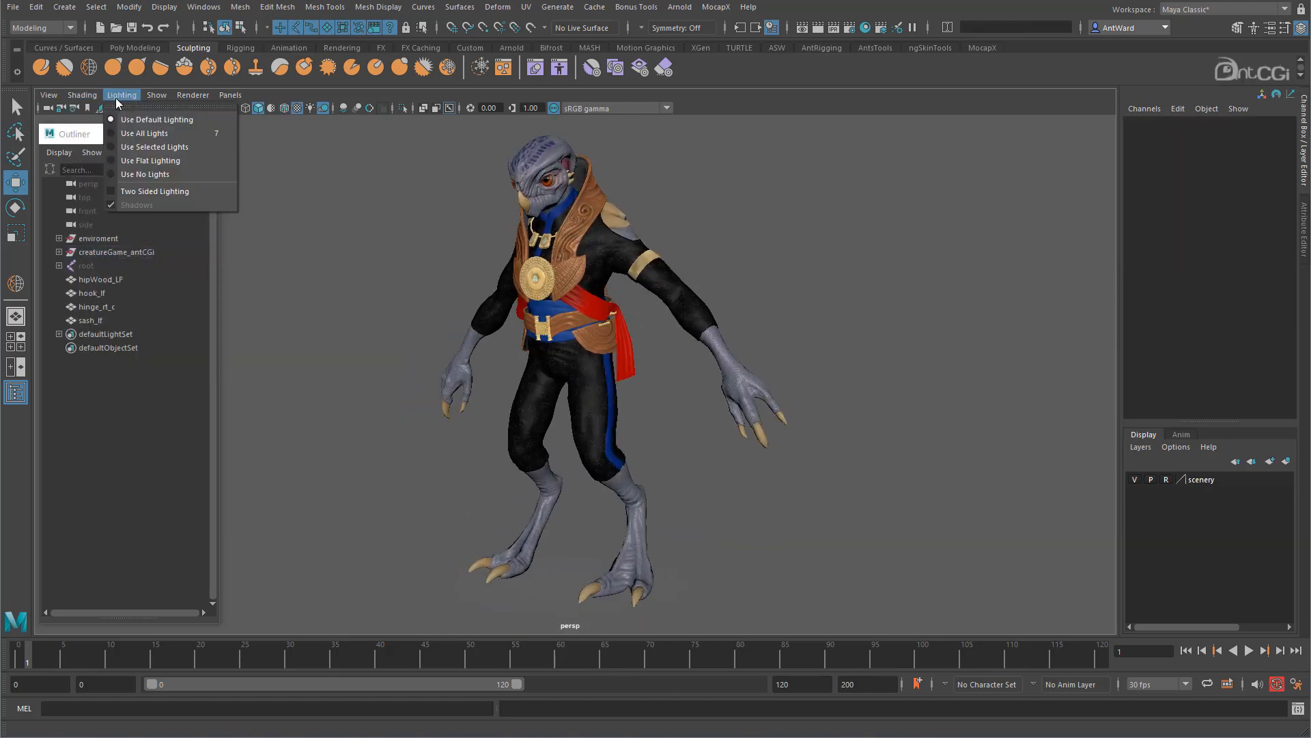
{"action": "left_click", "coordinate": [125, 133]}
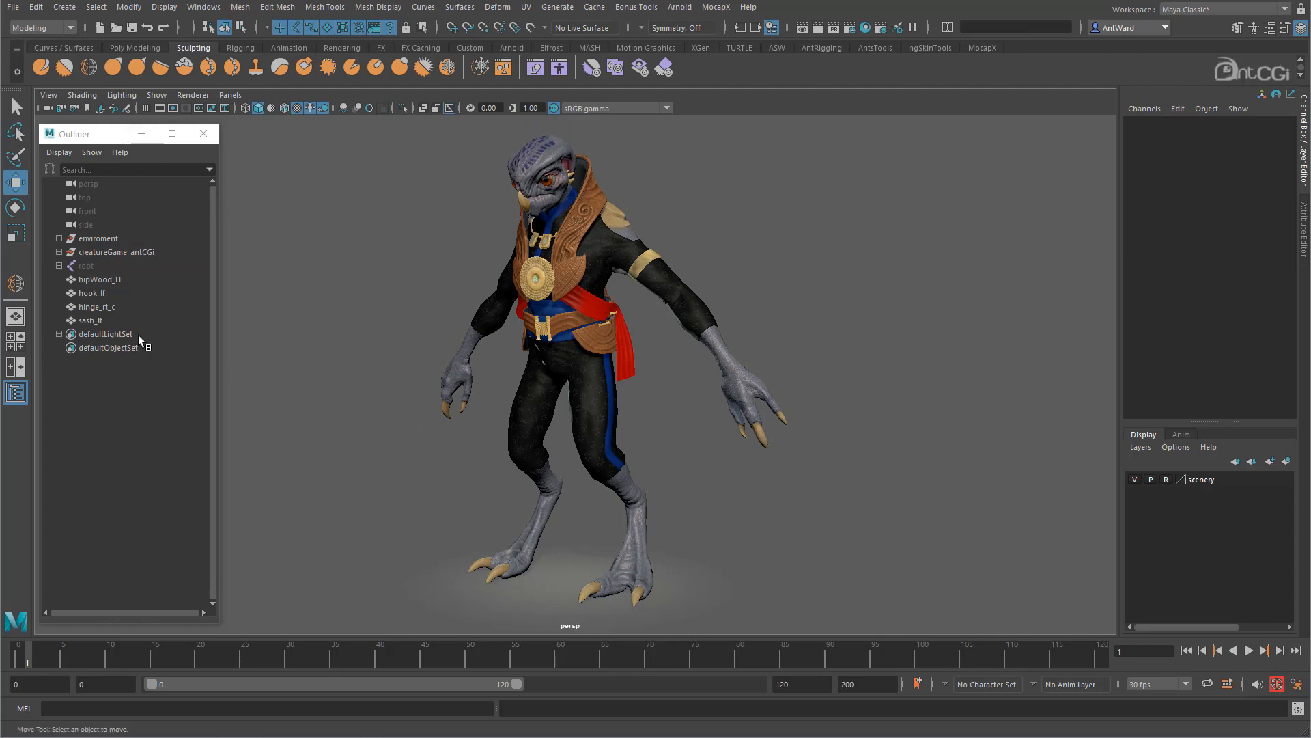
Step: Inspect the enviroment group's back_light, key_light and floor_plane and collapse the group again
{"action": "left_click", "coordinate": [110, 240]}
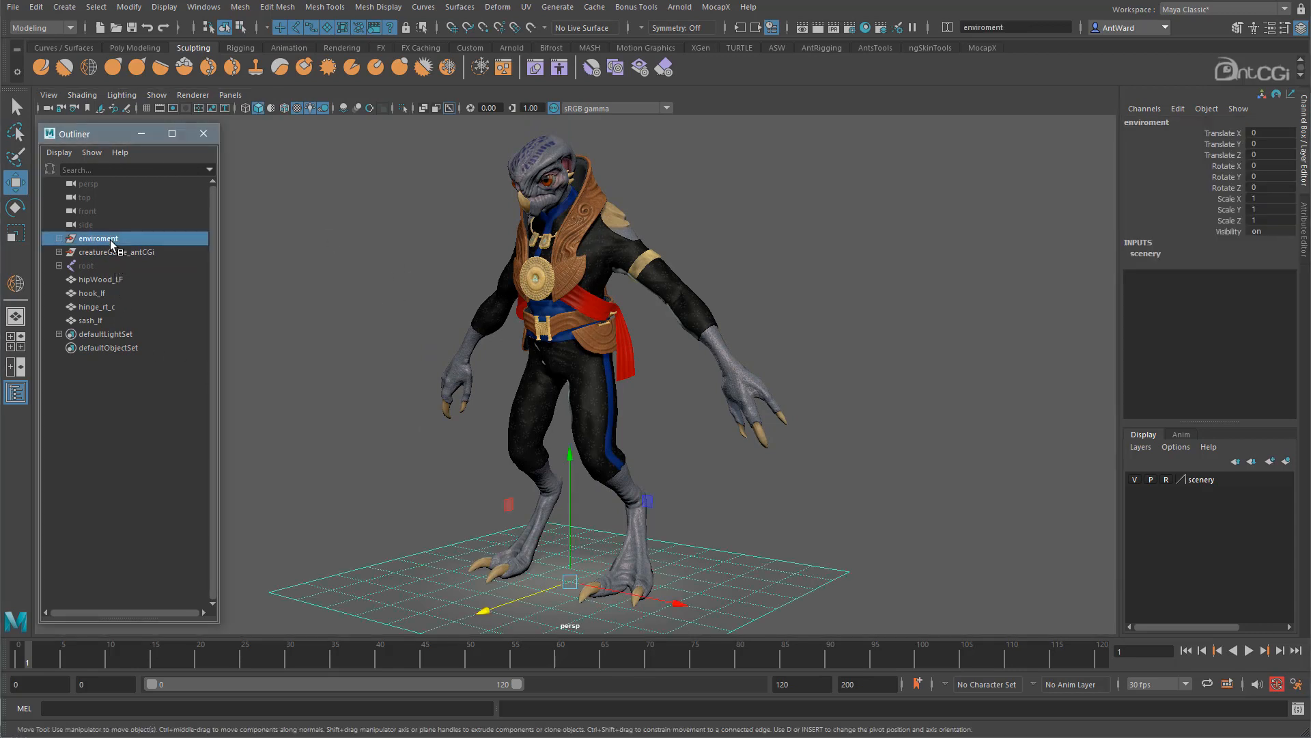
{"action": "left_click", "coordinate": [59, 238]}
{"action": "left_click_drag", "start_coordinate": [100, 257], "coordinate": [113, 275]}
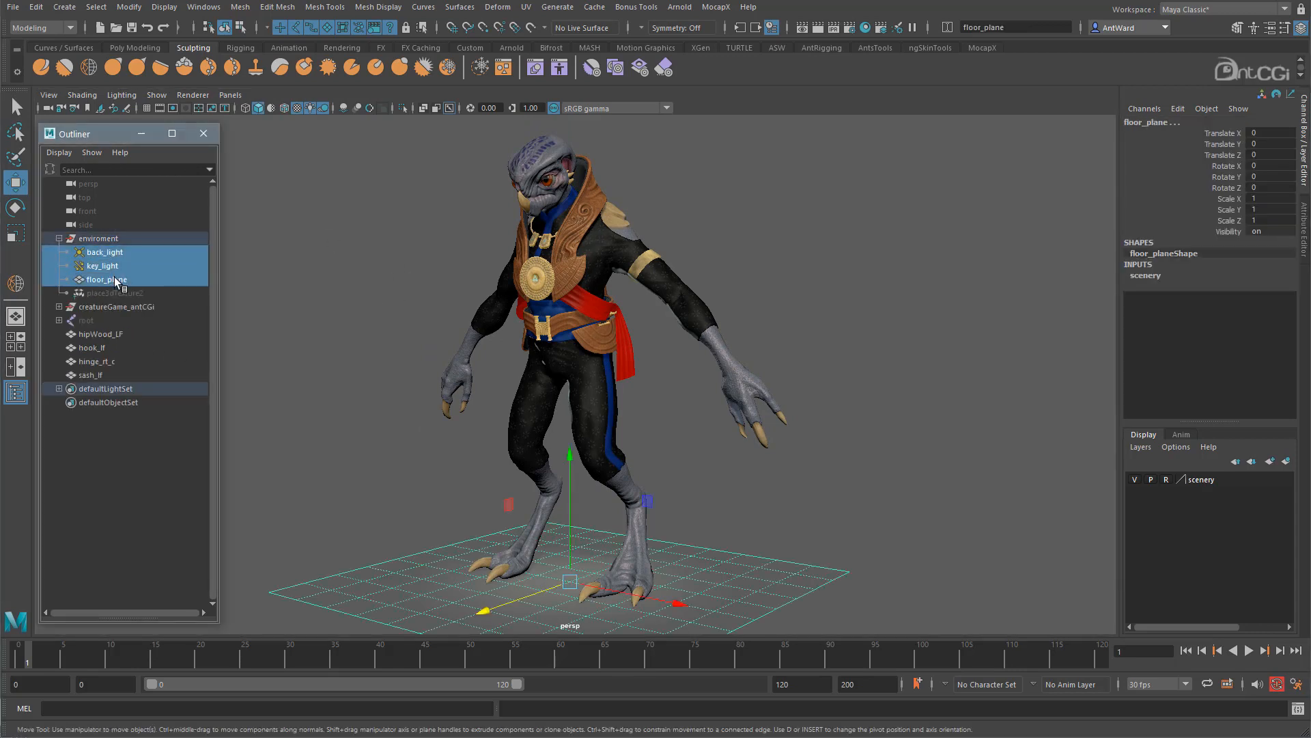
{"action": "left_click", "coordinate": [59, 239]}
Step: Clear the selection and review the lit, textured creature
{"action": "left_click", "coordinate": [331, 172]}
{"action": "left_click_drag", "start_coordinate": [599, 322], "coordinate": [573, 310], "text": "alt"}
{"action": "mouse_move", "coordinate": [837, 513]}
{"action": "left_mouse_down", "text": "alt"}
{"action": "mouse_move", "coordinate": [637, 533]}
{"action": "mouse_move", "coordinate": [802, 512]}
{"action": "mouse_move", "coordinate": [992, 524]}
{"action": "mouse_move", "coordinate": [829, 514]}
{"action": "mouse_move", "coordinate": [846, 521]}
{"action": "mouse_move", "coordinate": [735, 474]}
{"action": "mouse_move", "coordinate": [803, 503]}
{"action": "mouse_move", "coordinate": [879, 509]}
{"action": "mouse_move", "coordinate": [820, 503]}
{"action": "left_mouse_up", "text": "alt"}
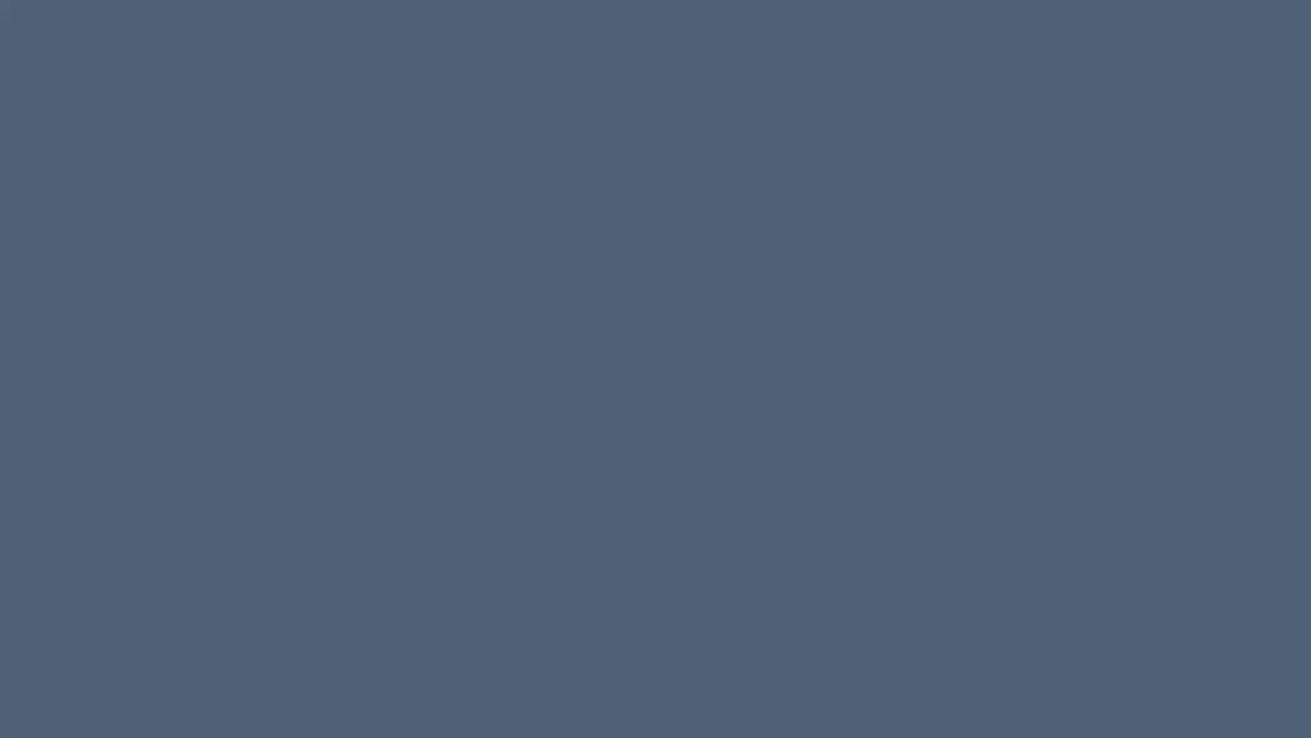